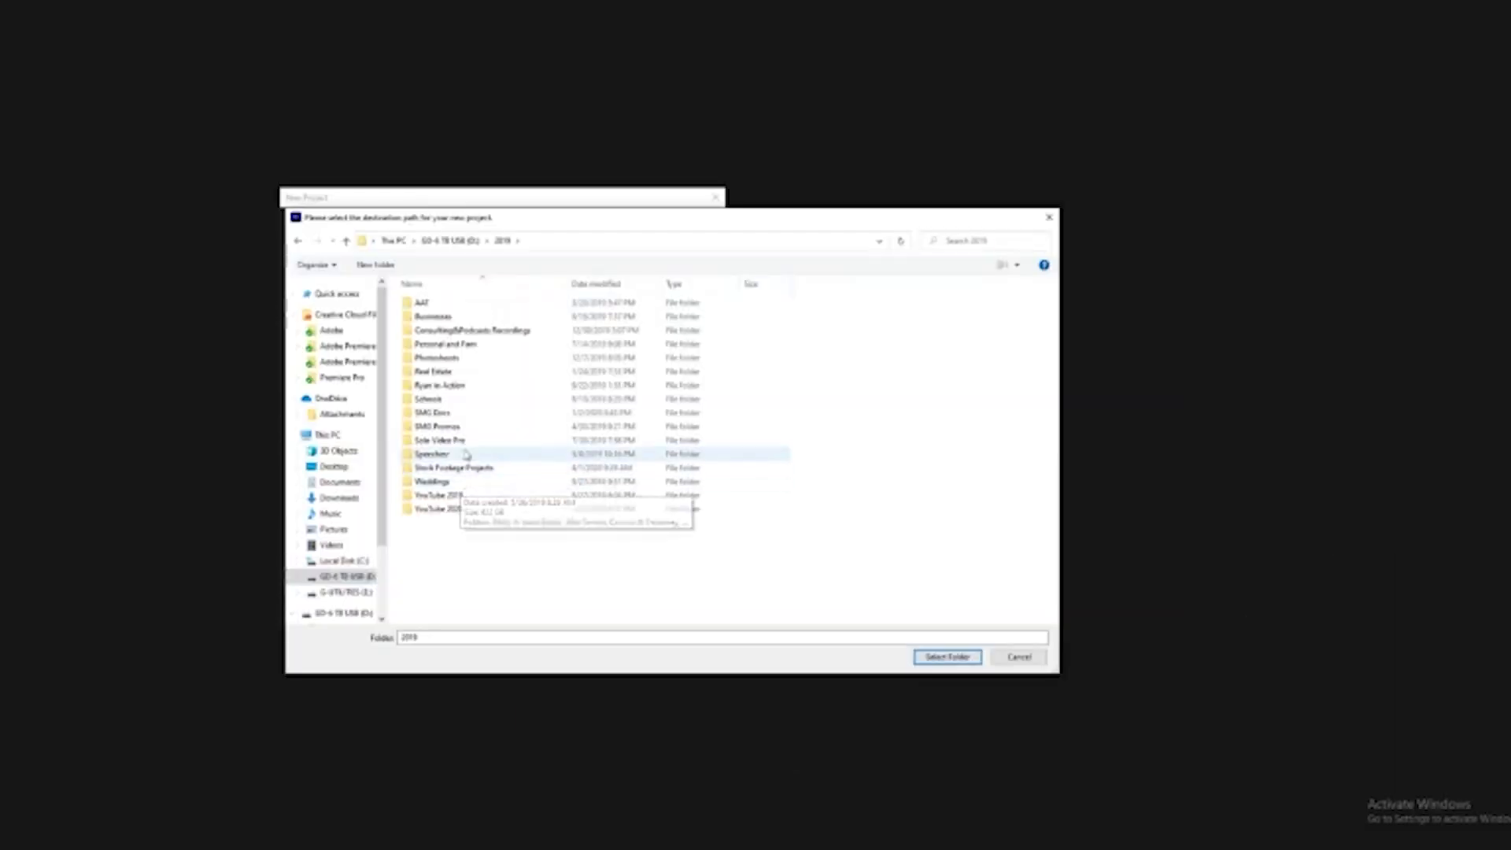
# - Choose the wedding couple's folder inside 2019 > Weddings on the external drive as the new project's location
pyautogui.doubleClick(464, 441)
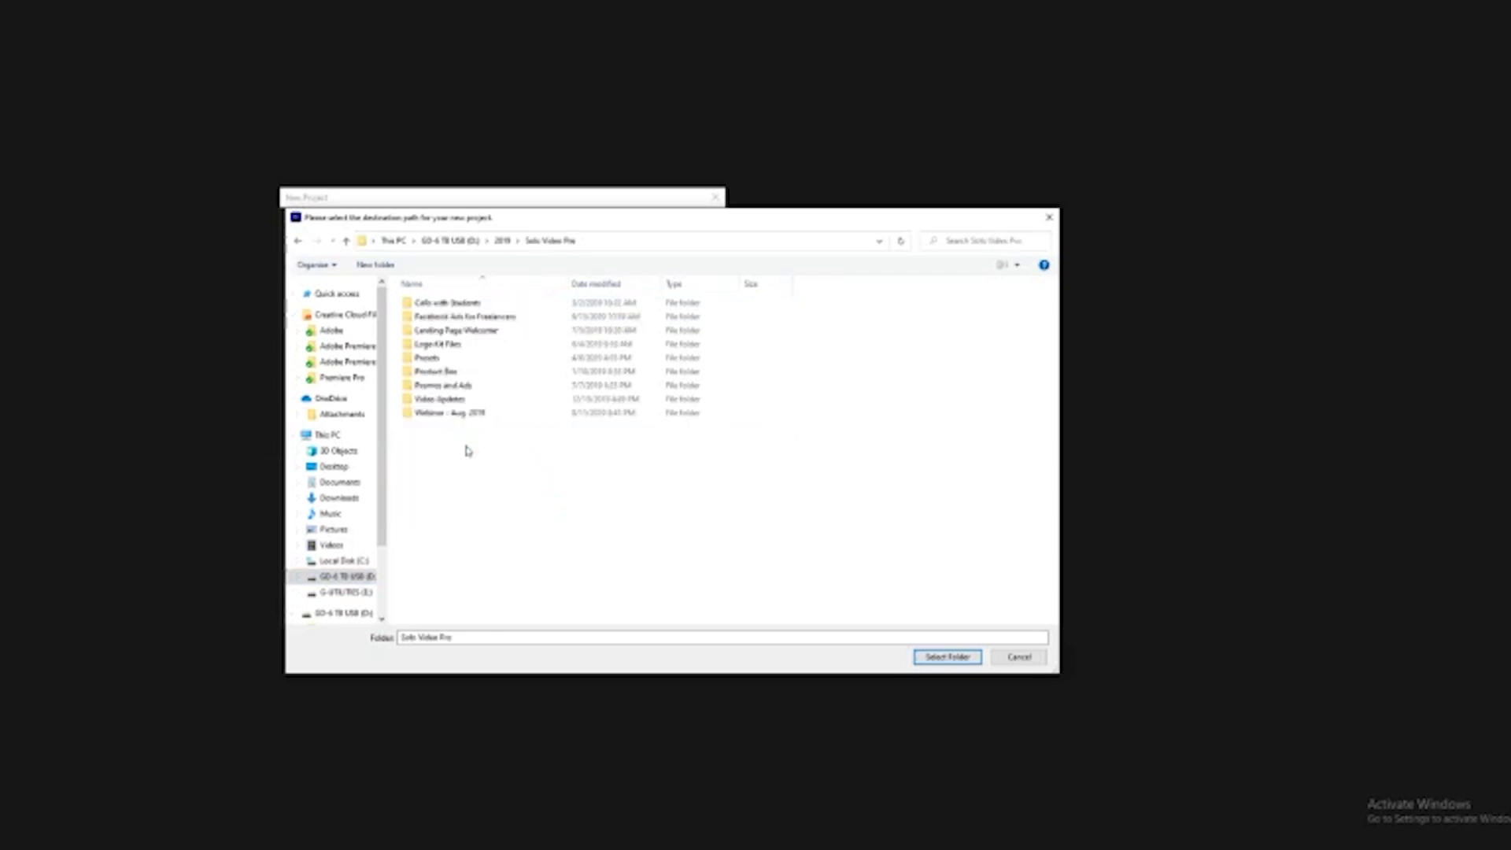
pyautogui.click(298, 242)
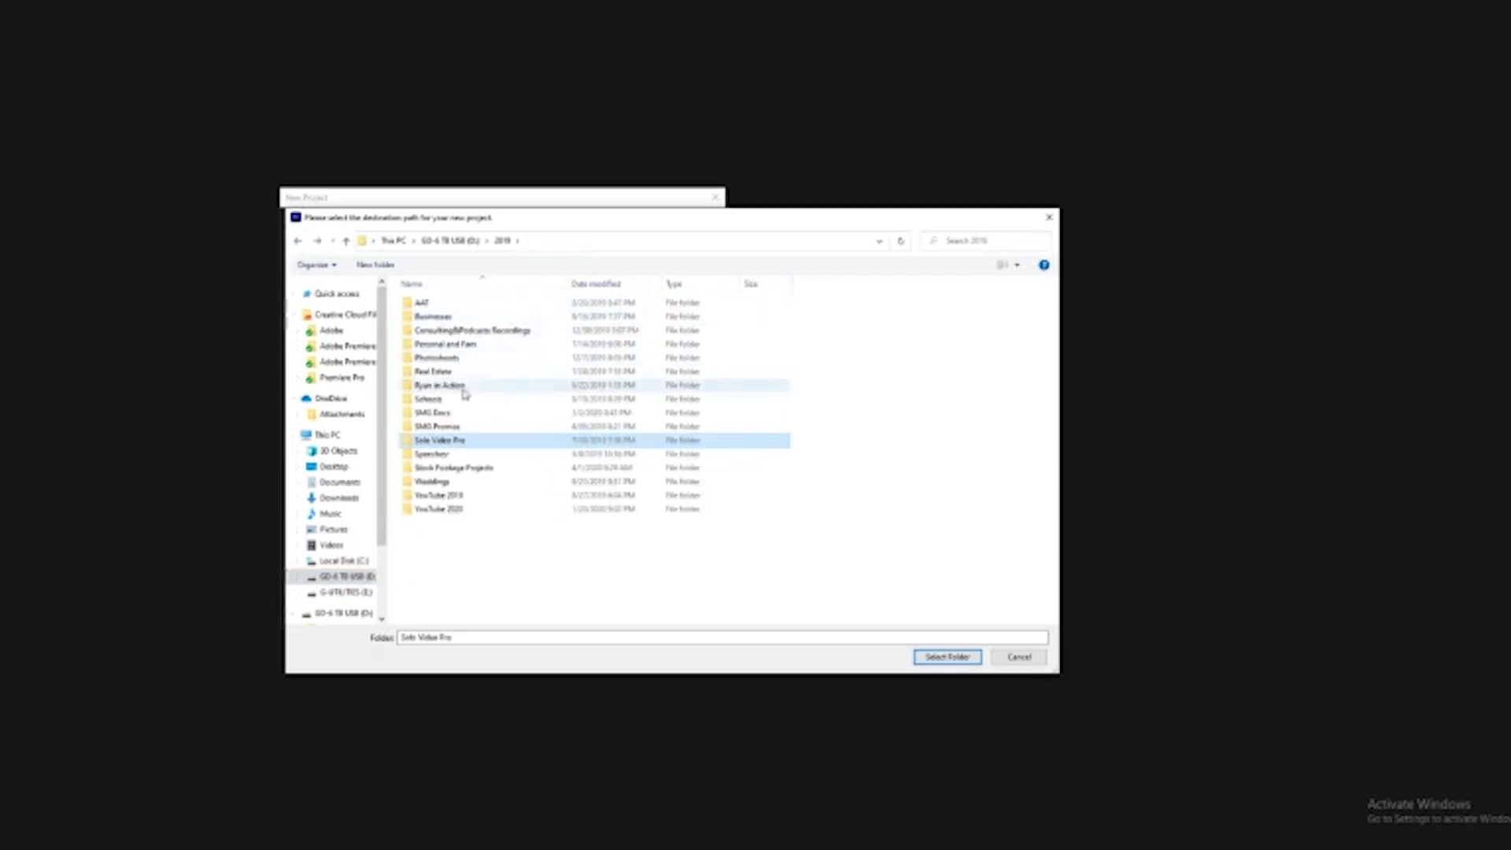
pyautogui.doubleClick(438, 482)
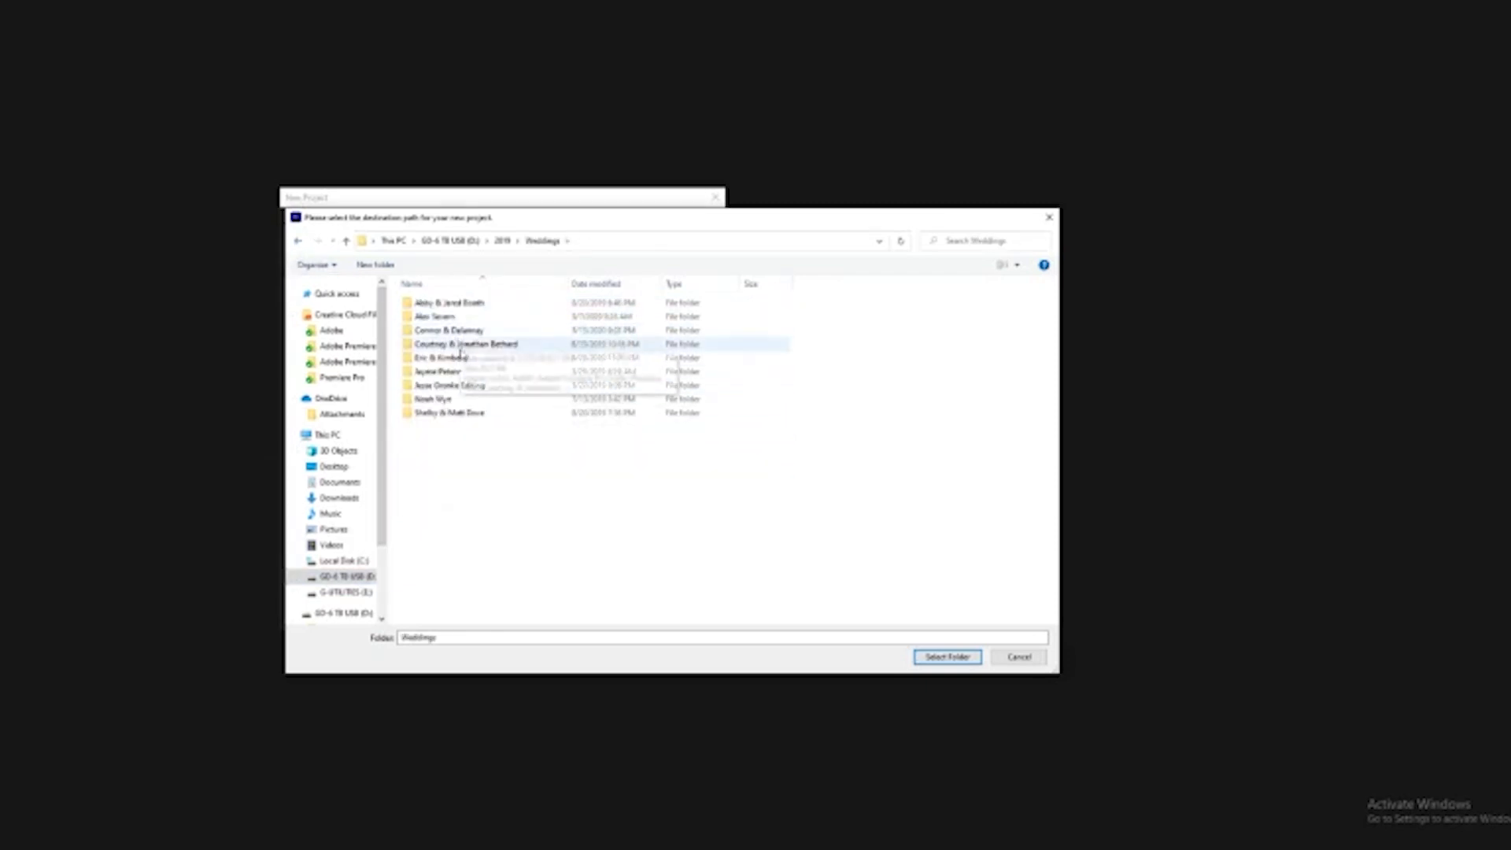
pyautogui.doubleClick(461, 358)
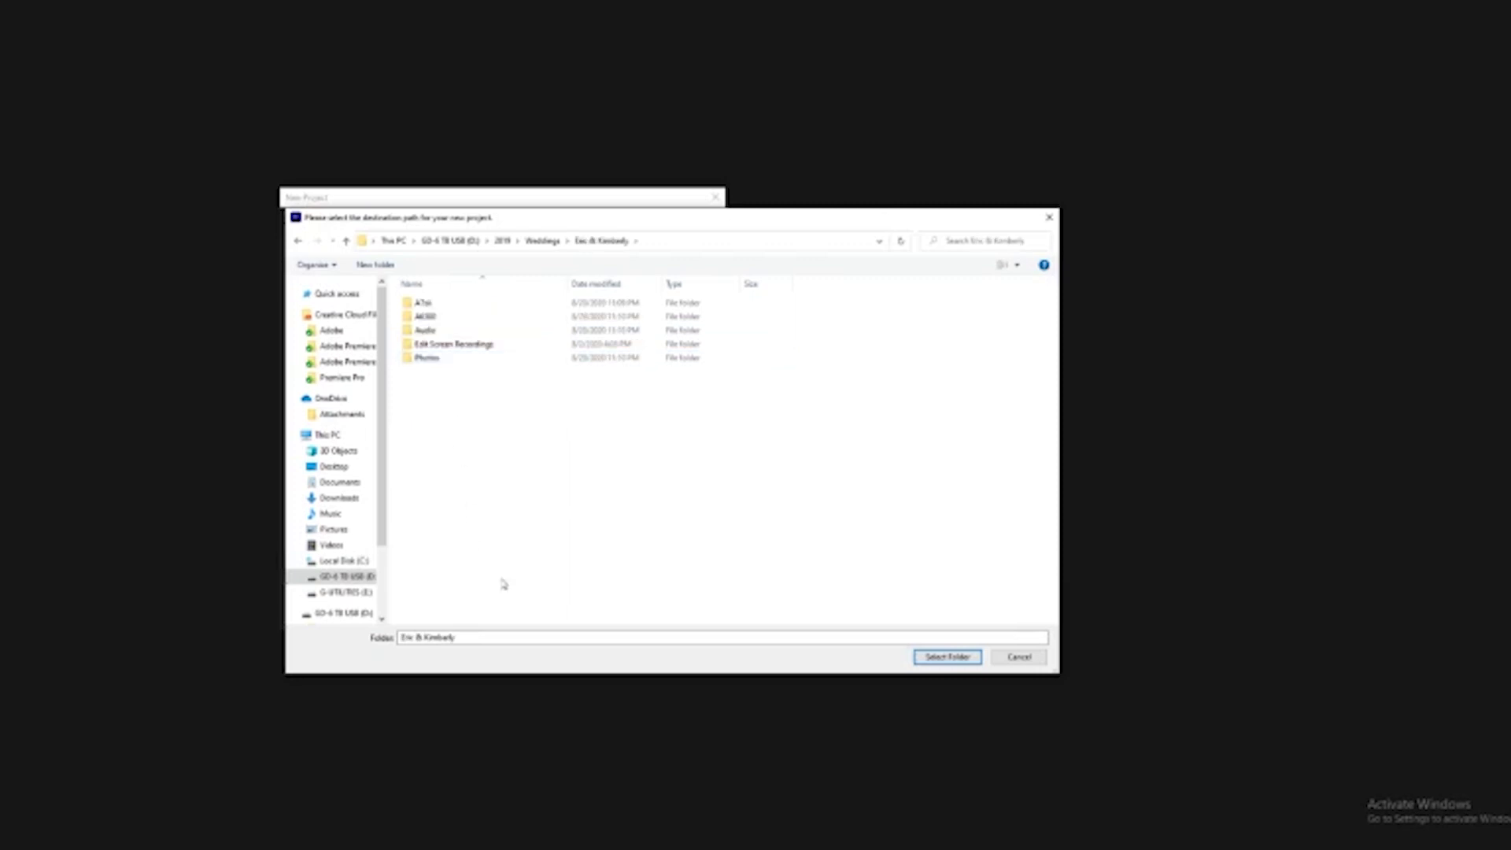
pyautogui.click(945, 658)
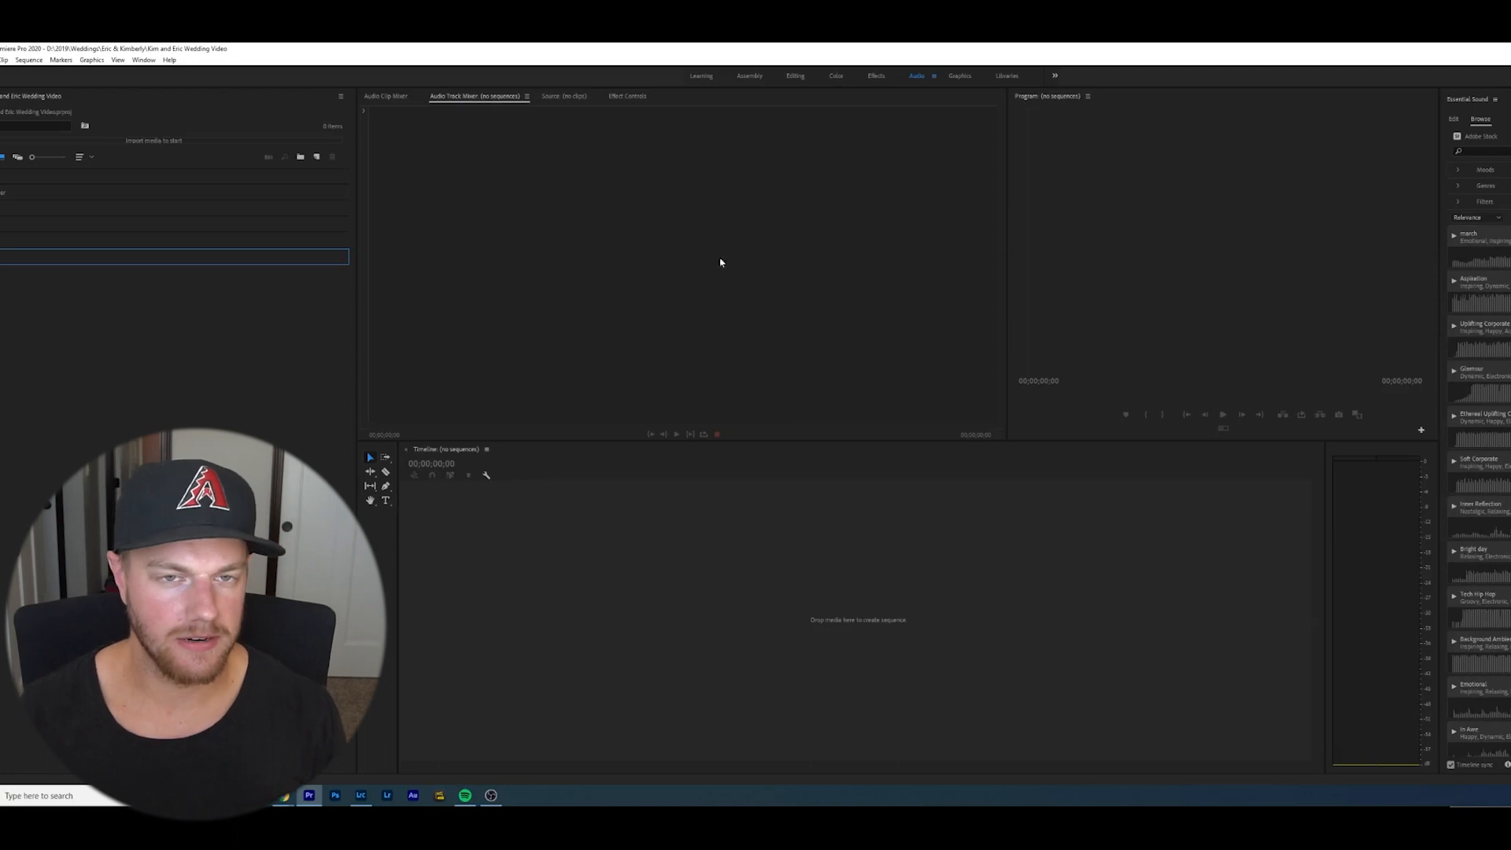
# - Switch to the Assembly workspace and import the A7sii, A6500 and Audio folders from File Explorer into the project panel
pyautogui.click(748, 76)
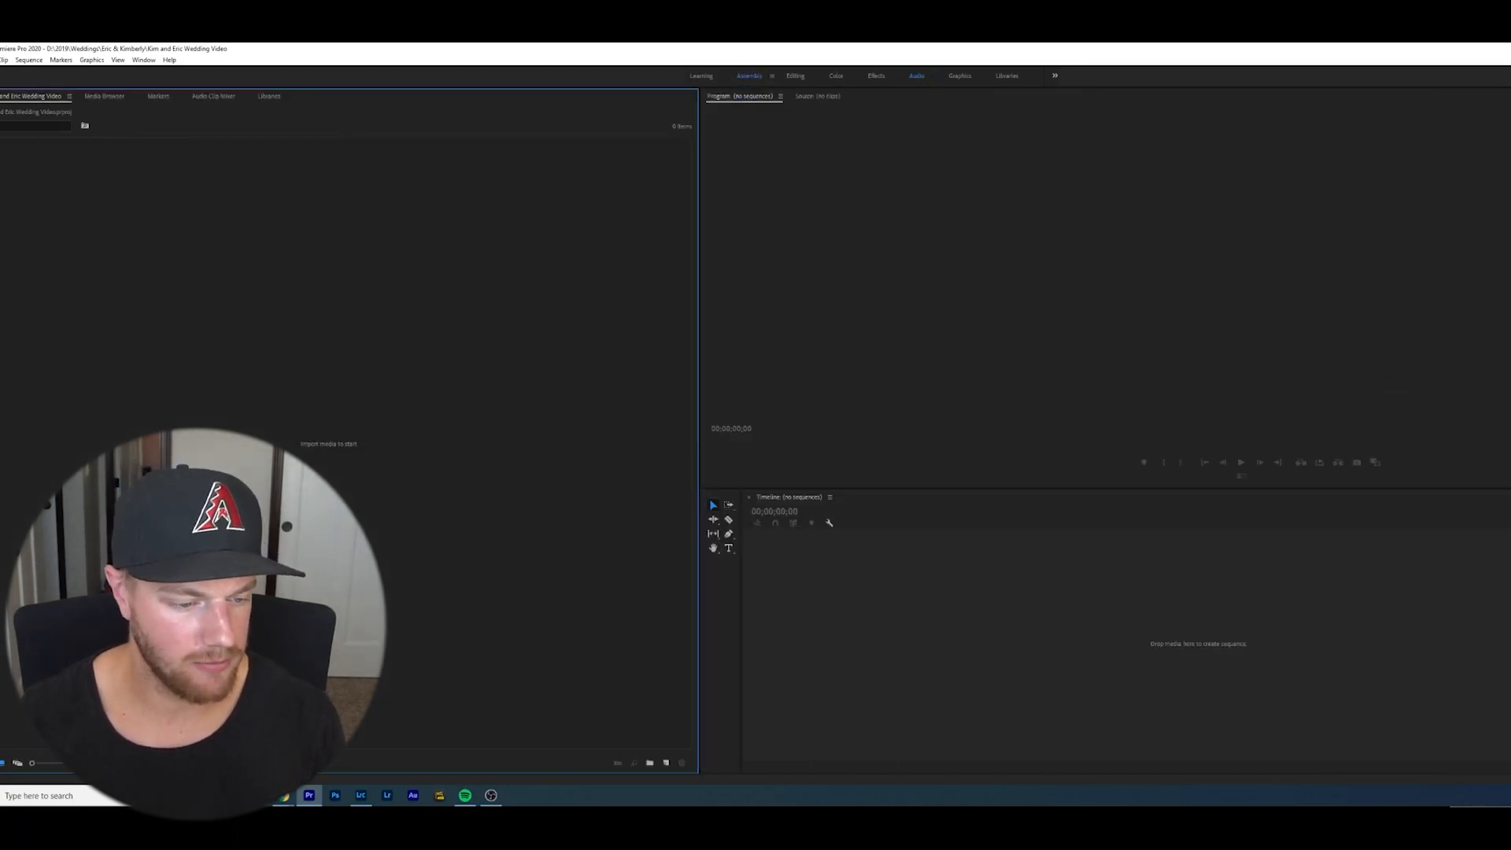
pyautogui.click(258, 795)
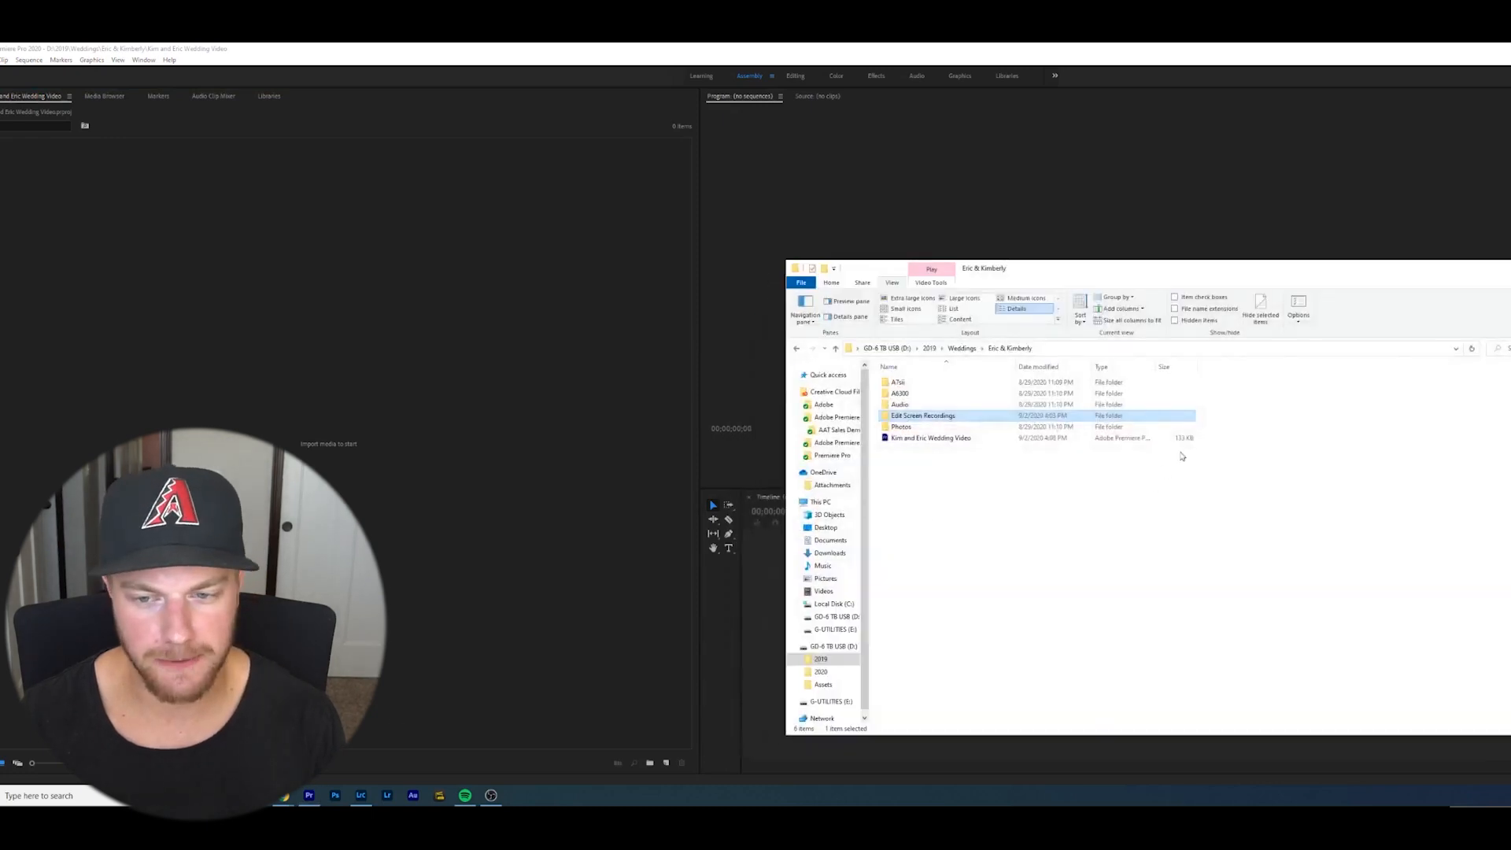
pyautogui.click(1323, 438)
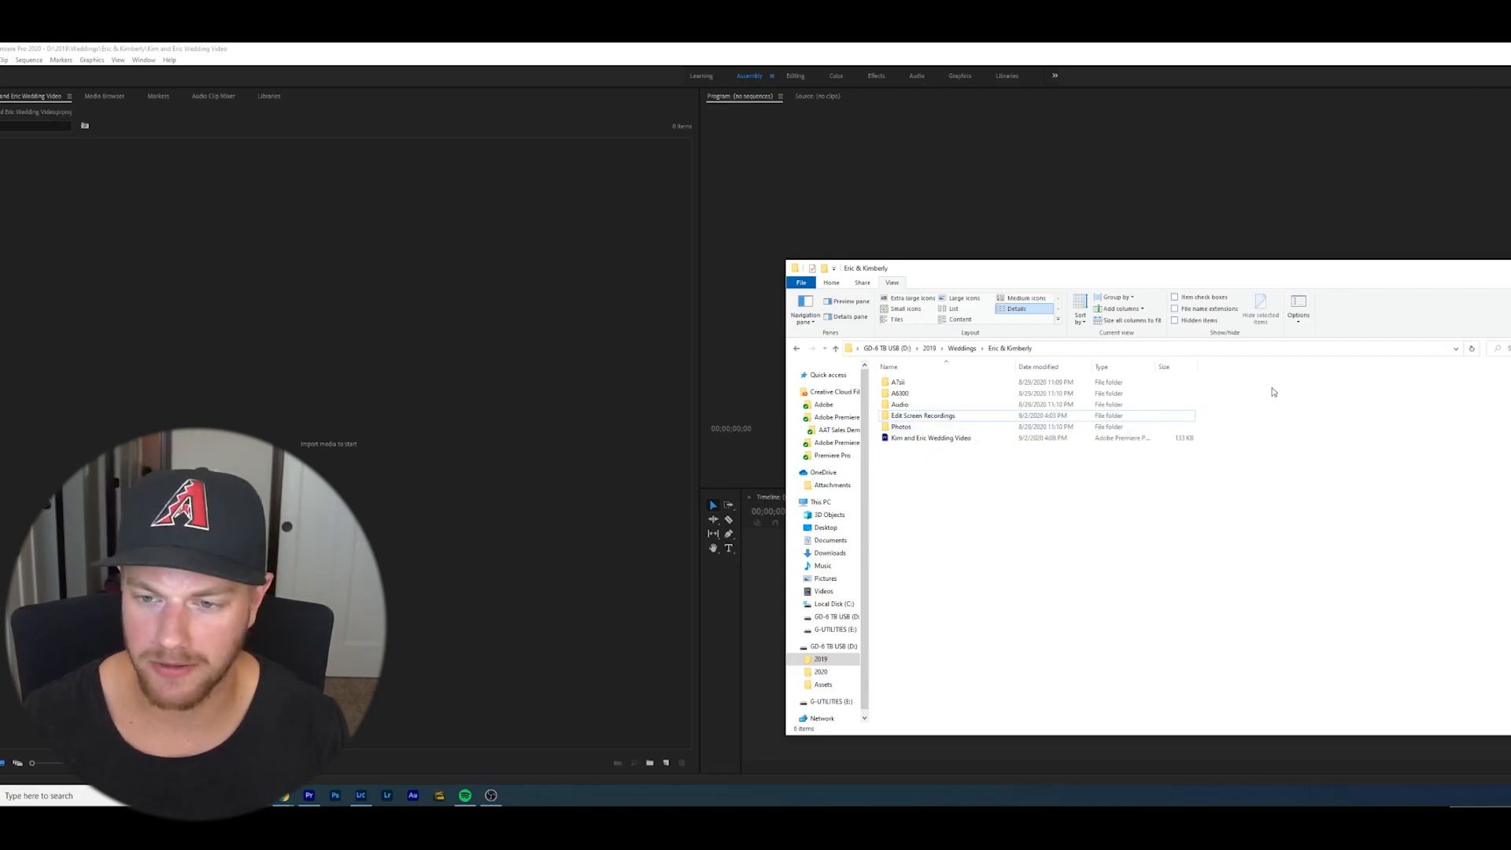
pyautogui.moveTo(1273, 391)
pyautogui.mouseDown()
pyautogui.moveTo(889, 411)
pyautogui.moveTo(1275, 392)
pyautogui.mouseUp()
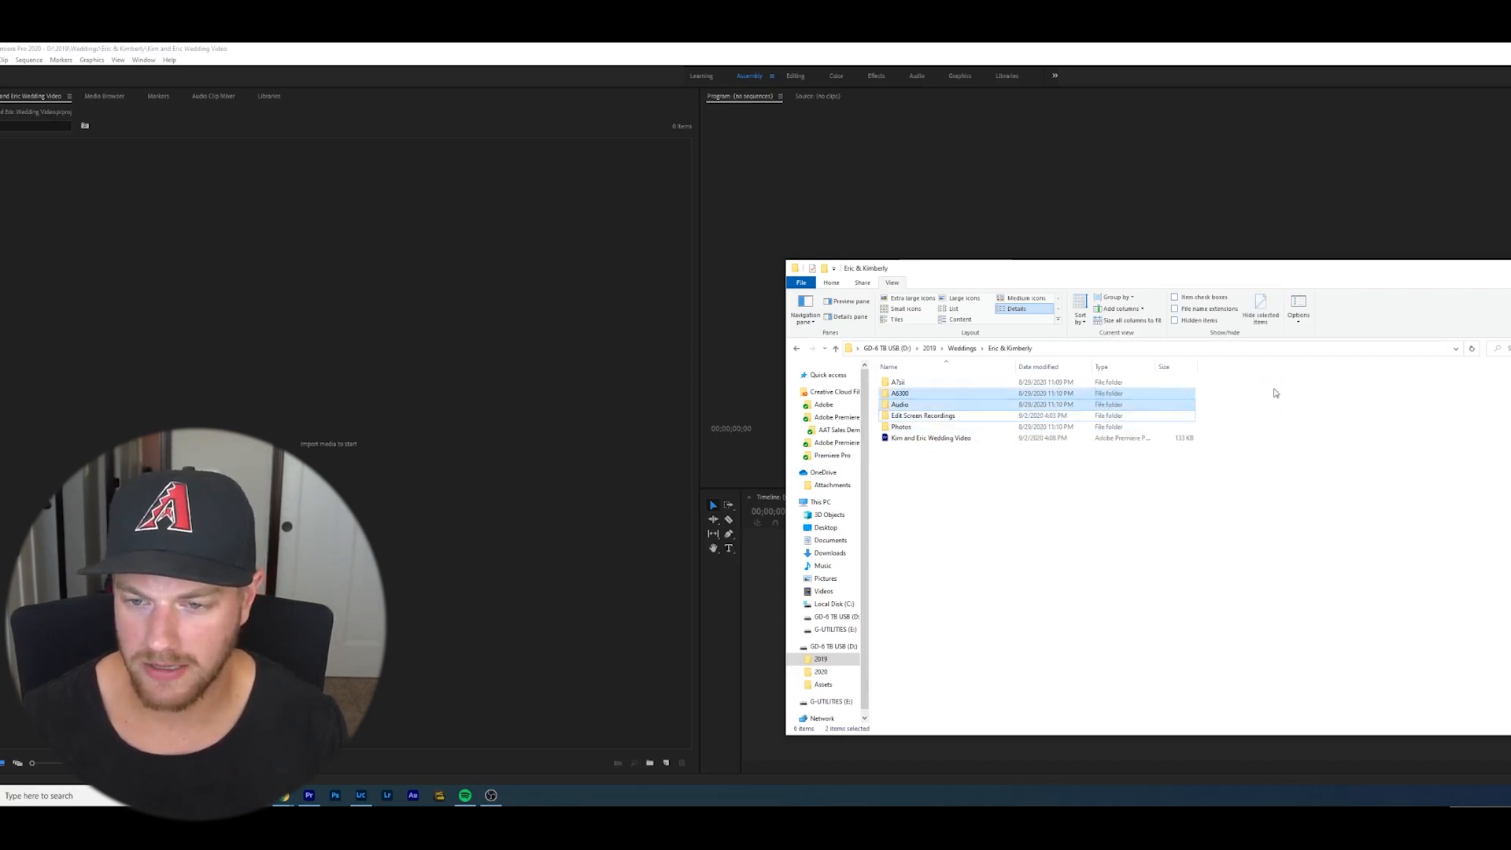
pyautogui.click(984, 381)
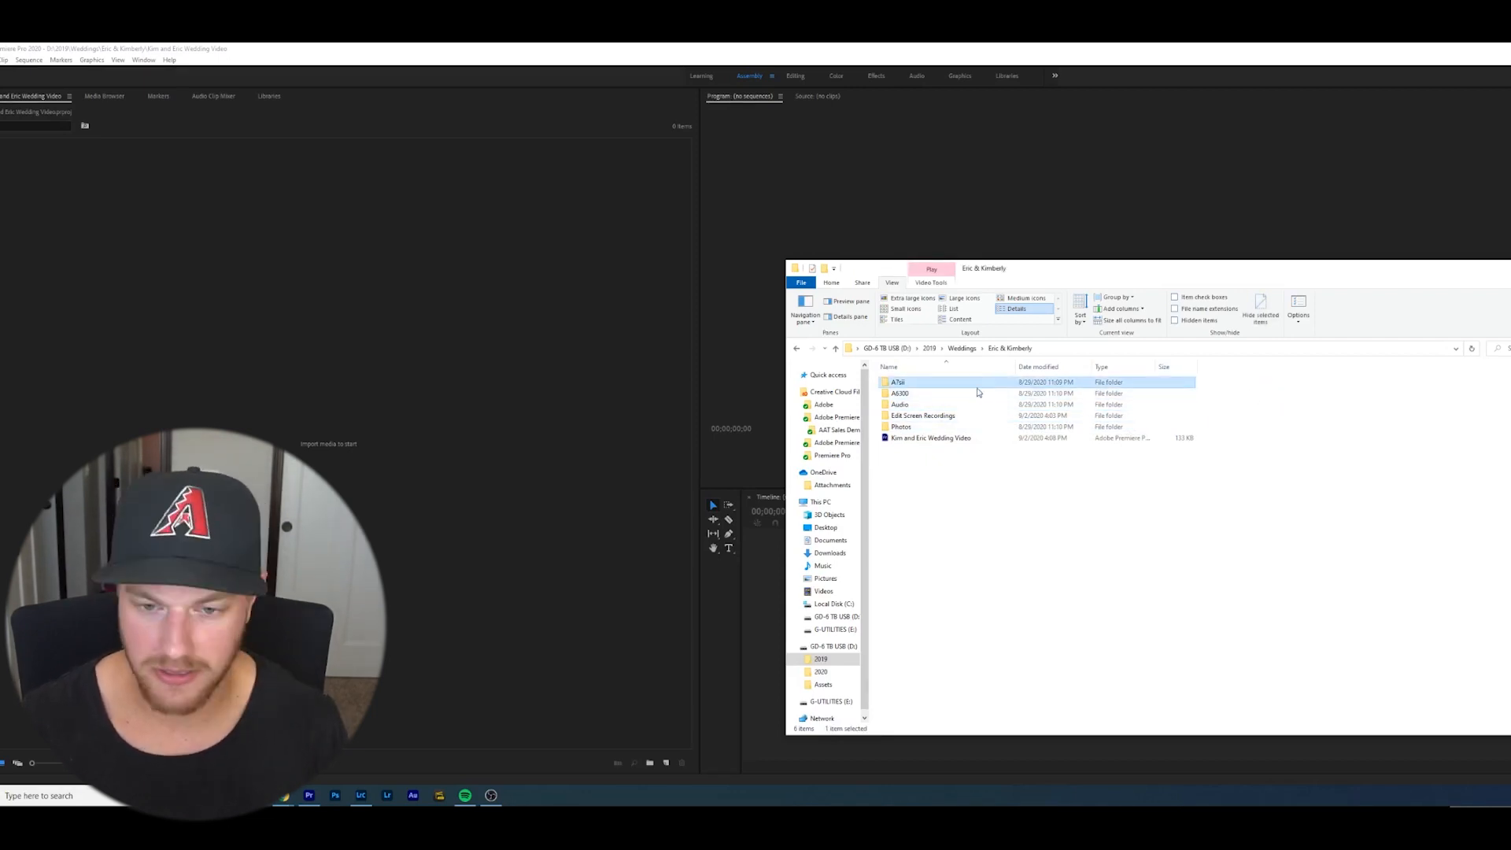
pyautogui.keyDown('shift'); pyautogui.click(978, 392); pyautogui.keyUp('shift')
pyautogui.keyDown('shift'); pyautogui.click(976, 404); pyautogui.keyUp('shift')
pyautogui.moveTo(975, 397); pyautogui.dragTo(260, 450)
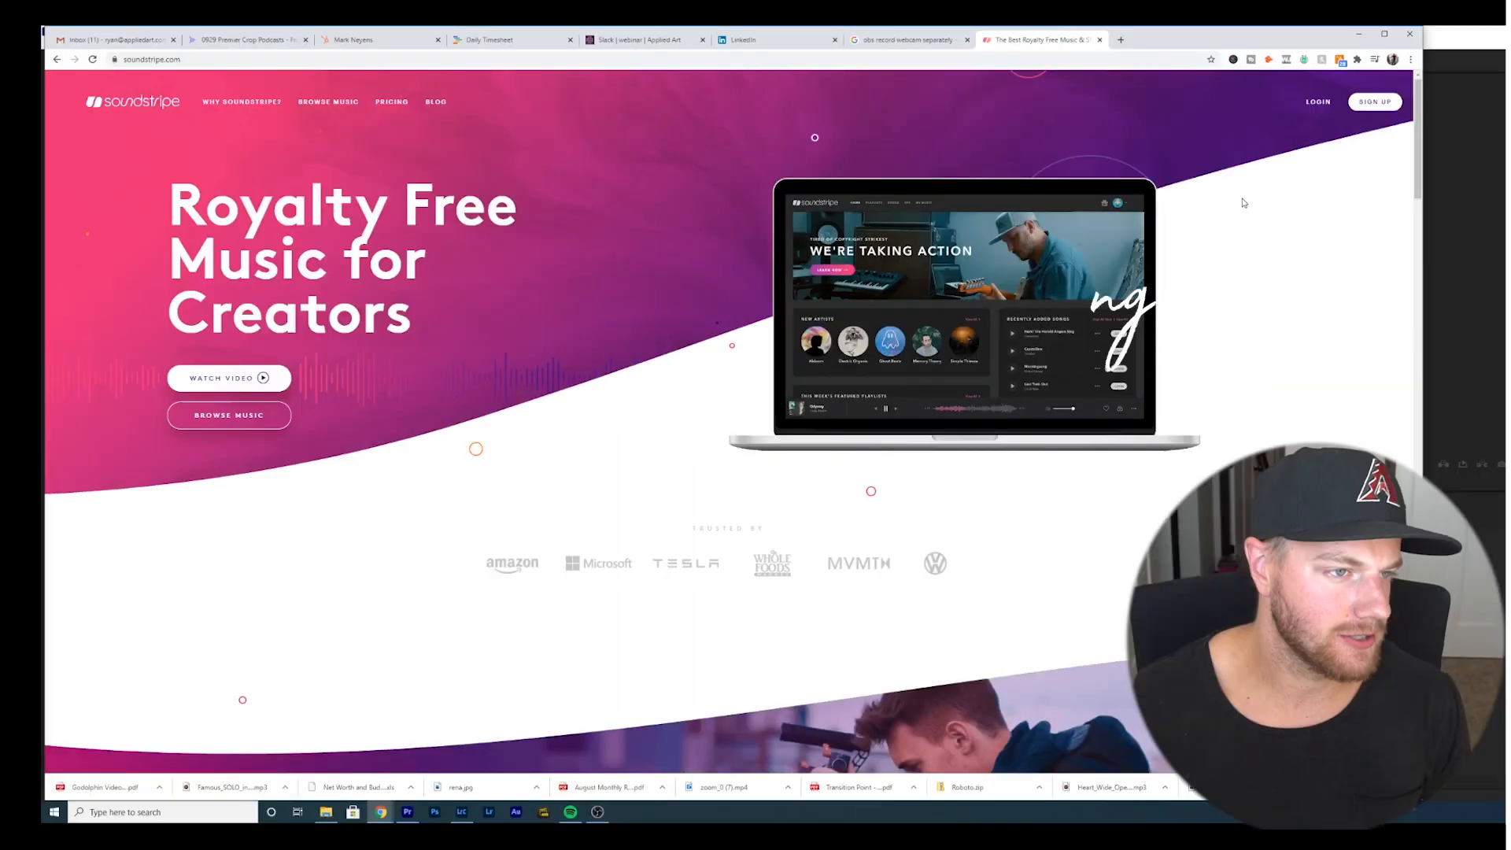
# - Switch to the browser, log in to Soundstripe, open the Songs catalog and expand the Mood filter
pyautogui.click(1313, 101)
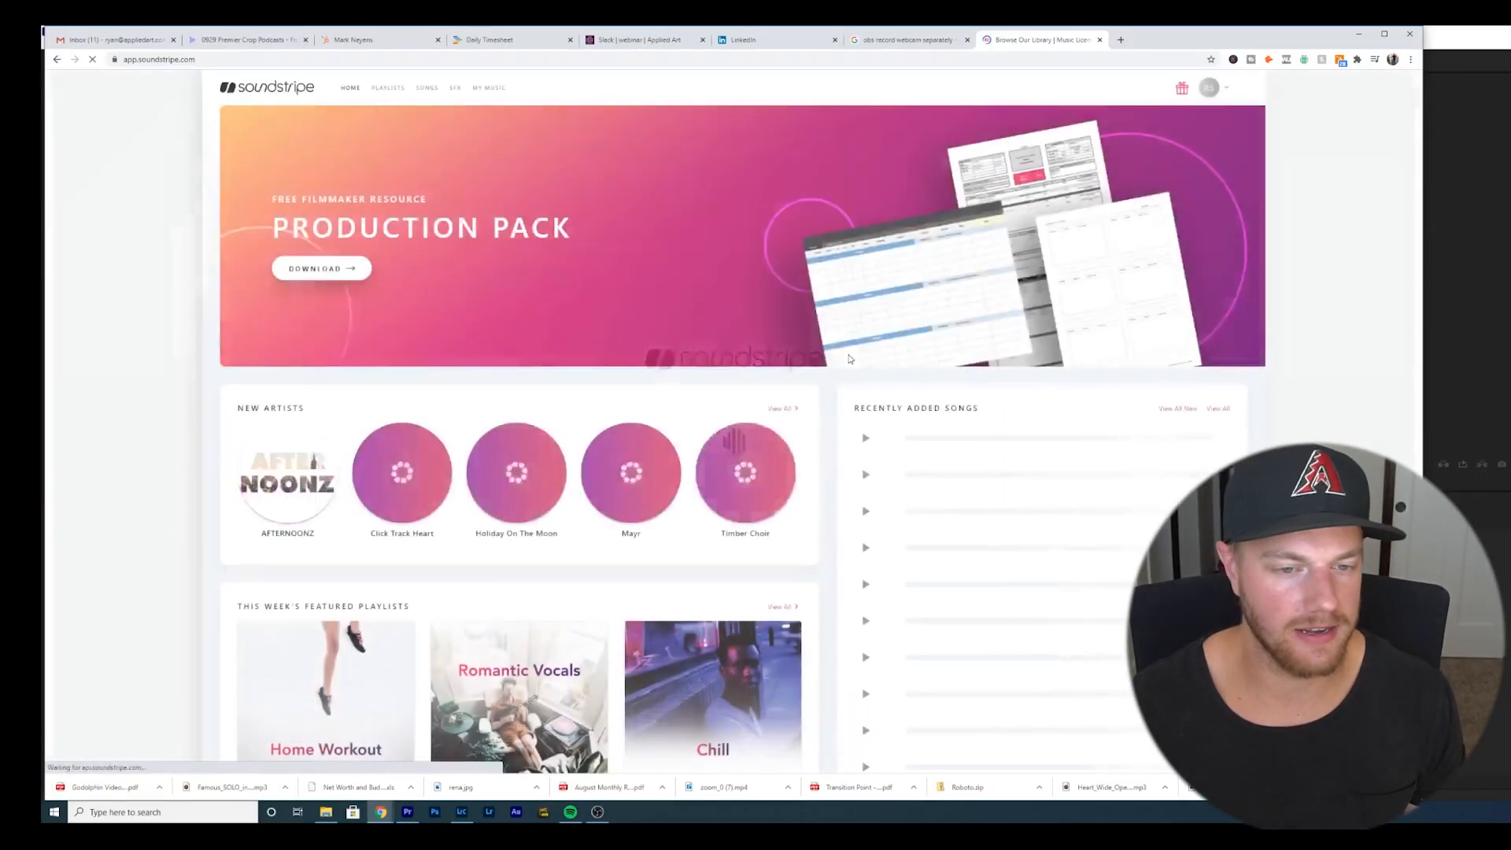
pyautogui.click(422, 90)
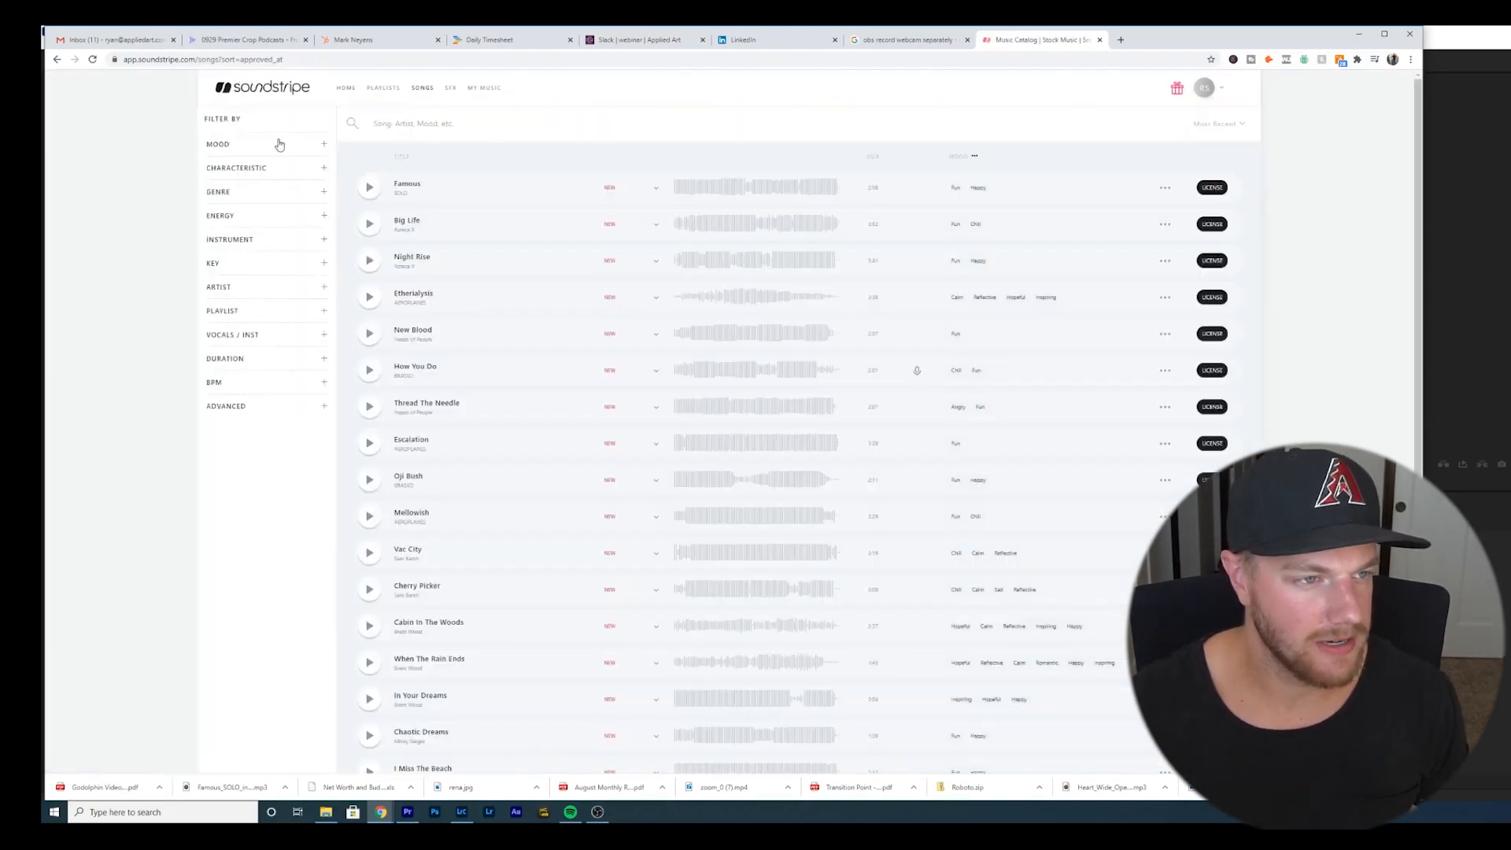
pyautogui.click(271, 147)
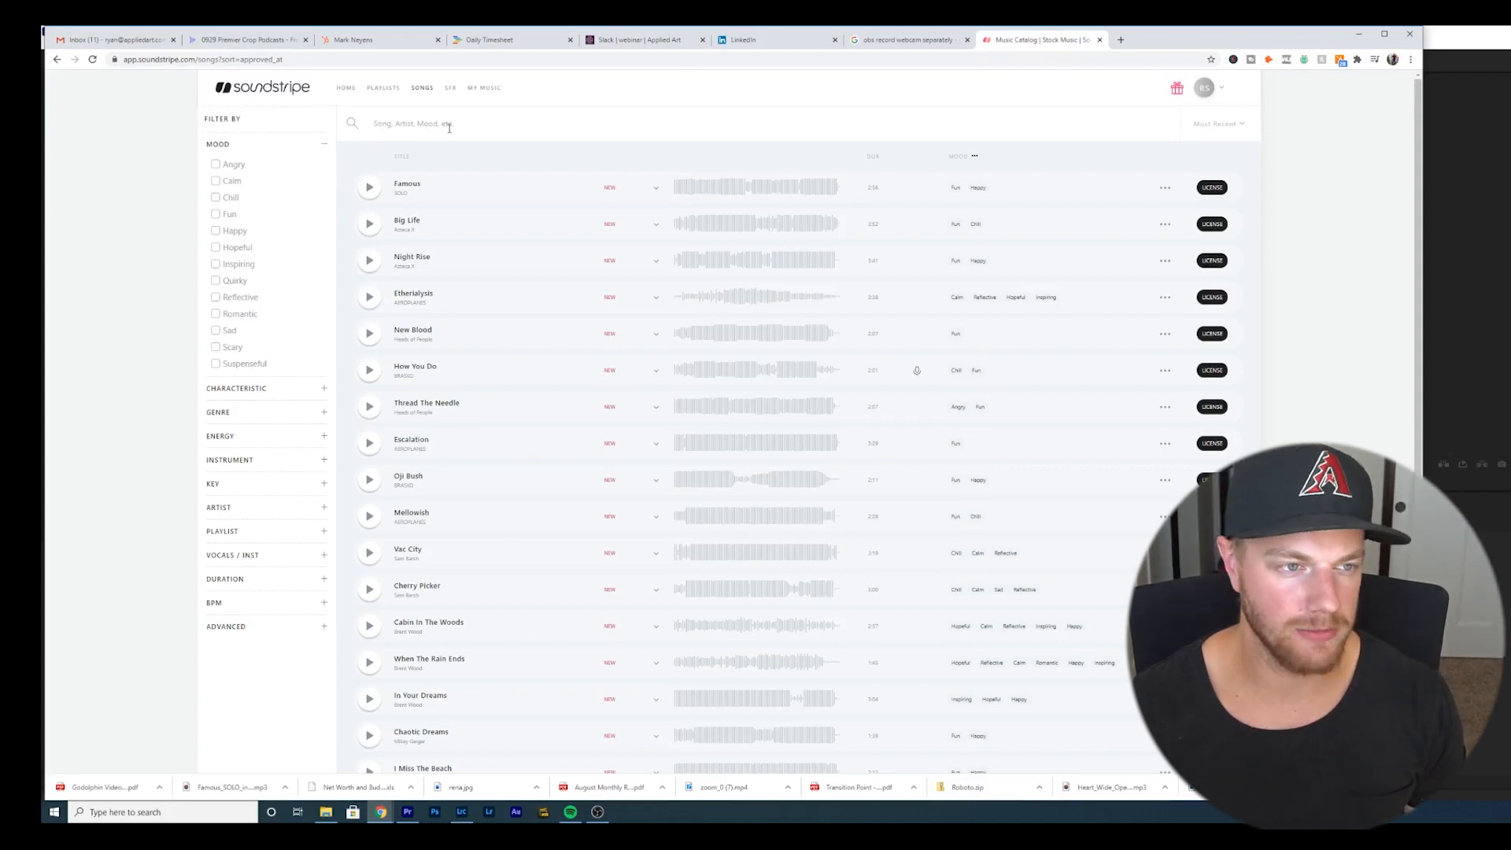
# - Open the Inspiring Cinematic playlist in the Wedding & Reception section of Playlists
pyautogui.click(379, 90)
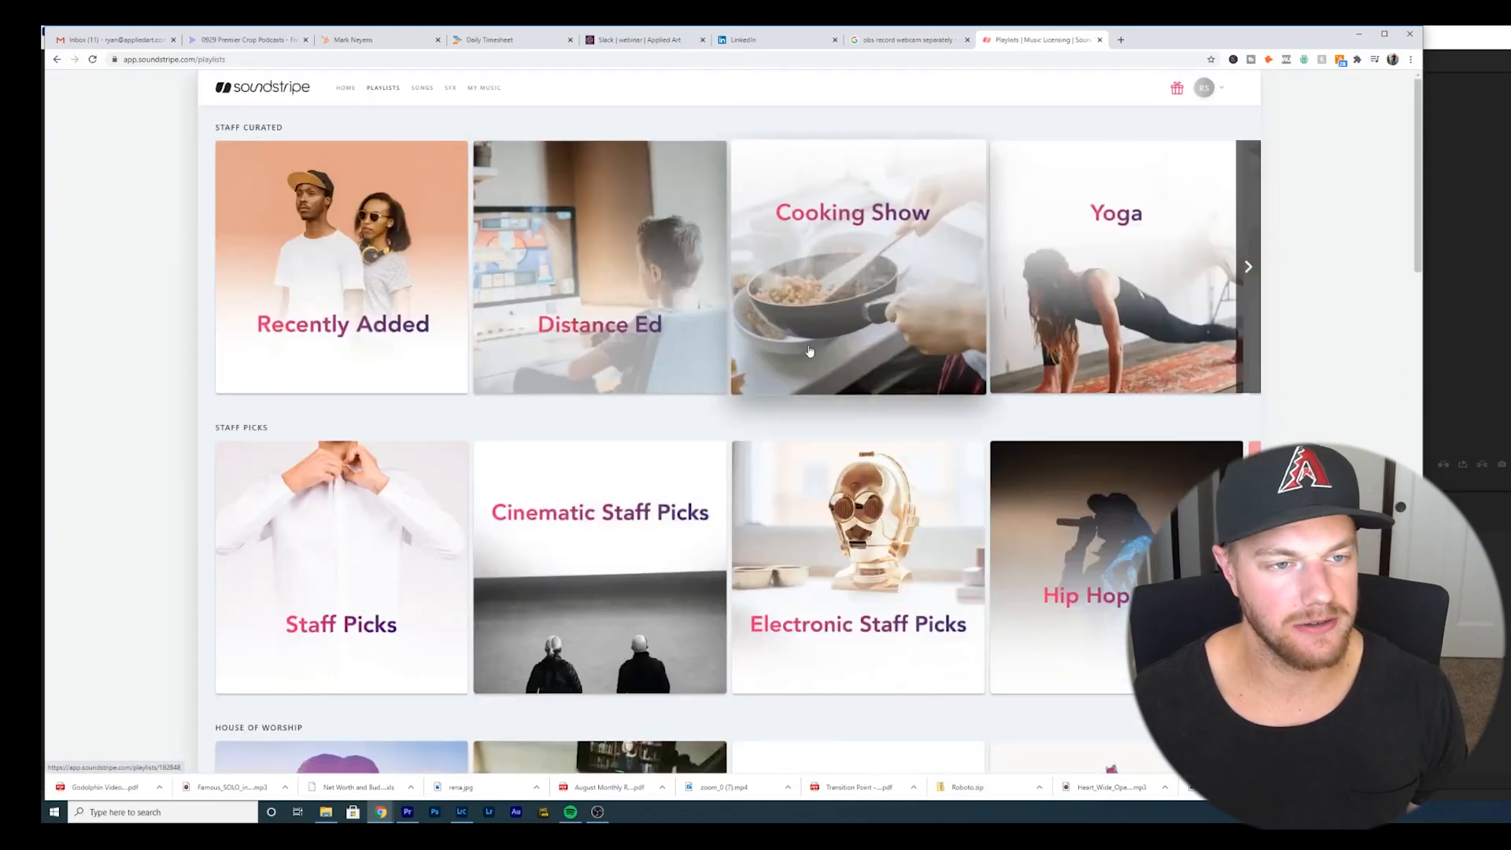
pyautogui.scroll(-10, 804, 386)
pyautogui.scroll(-10, 839, 446)
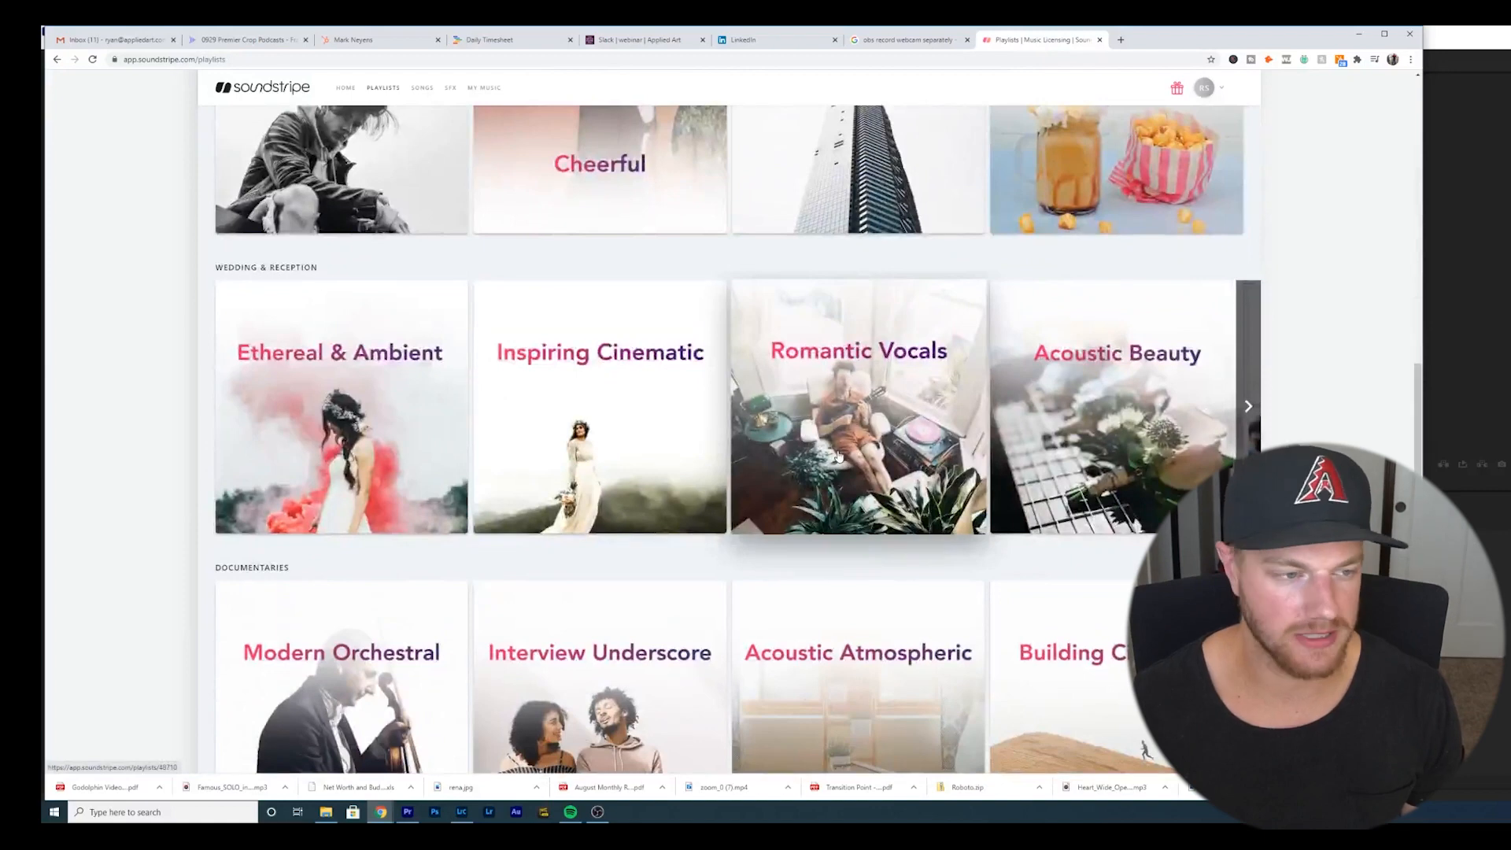
pyautogui.scroll(-1, 839, 456)
pyautogui.click(598, 453)
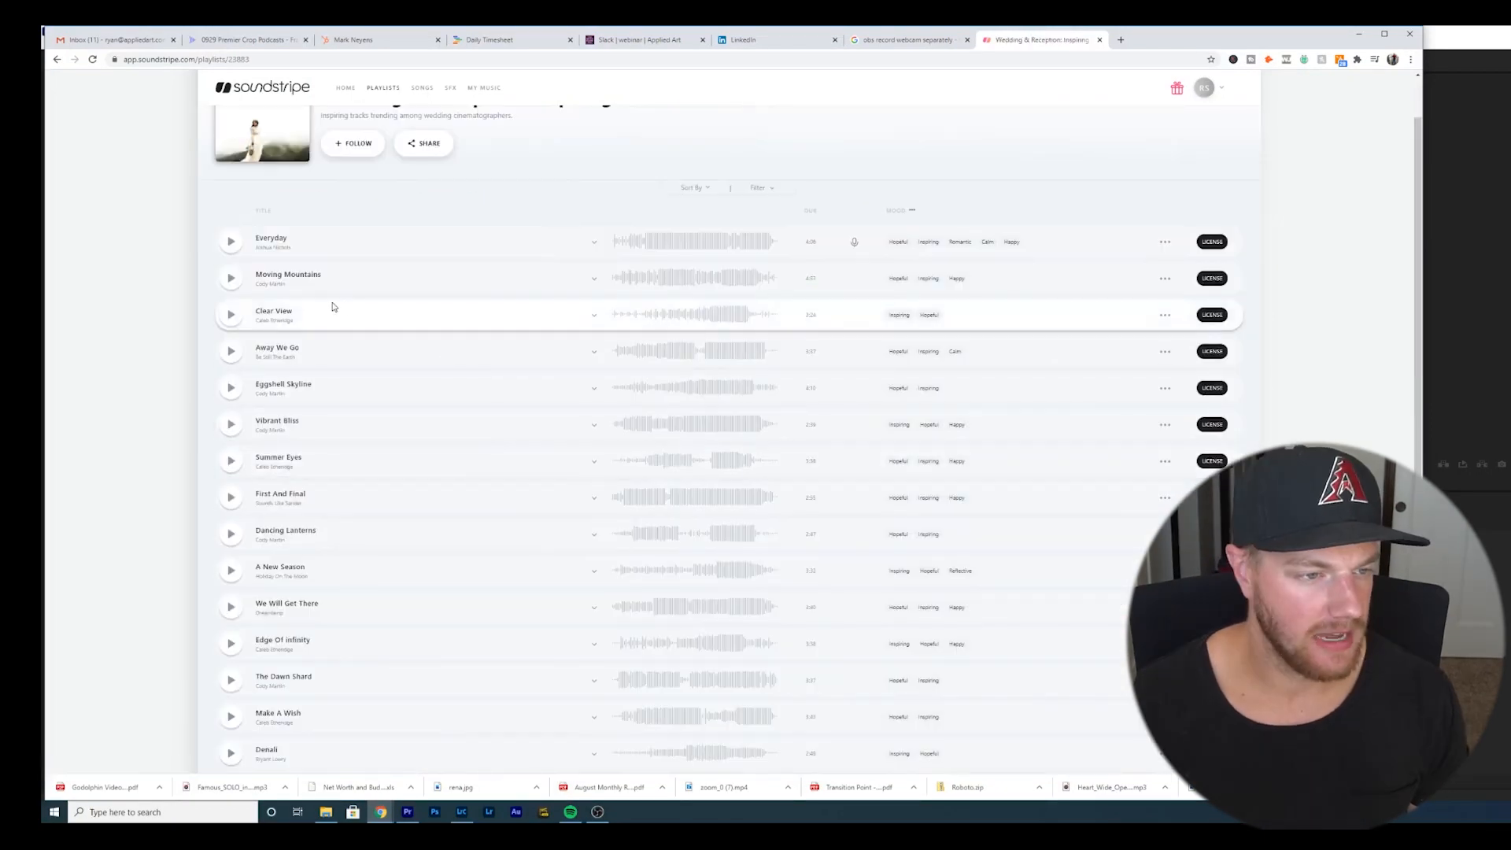
# - Preview the song Clear View, jumping through its waveform, and pause it
pyautogui.click(230, 315)
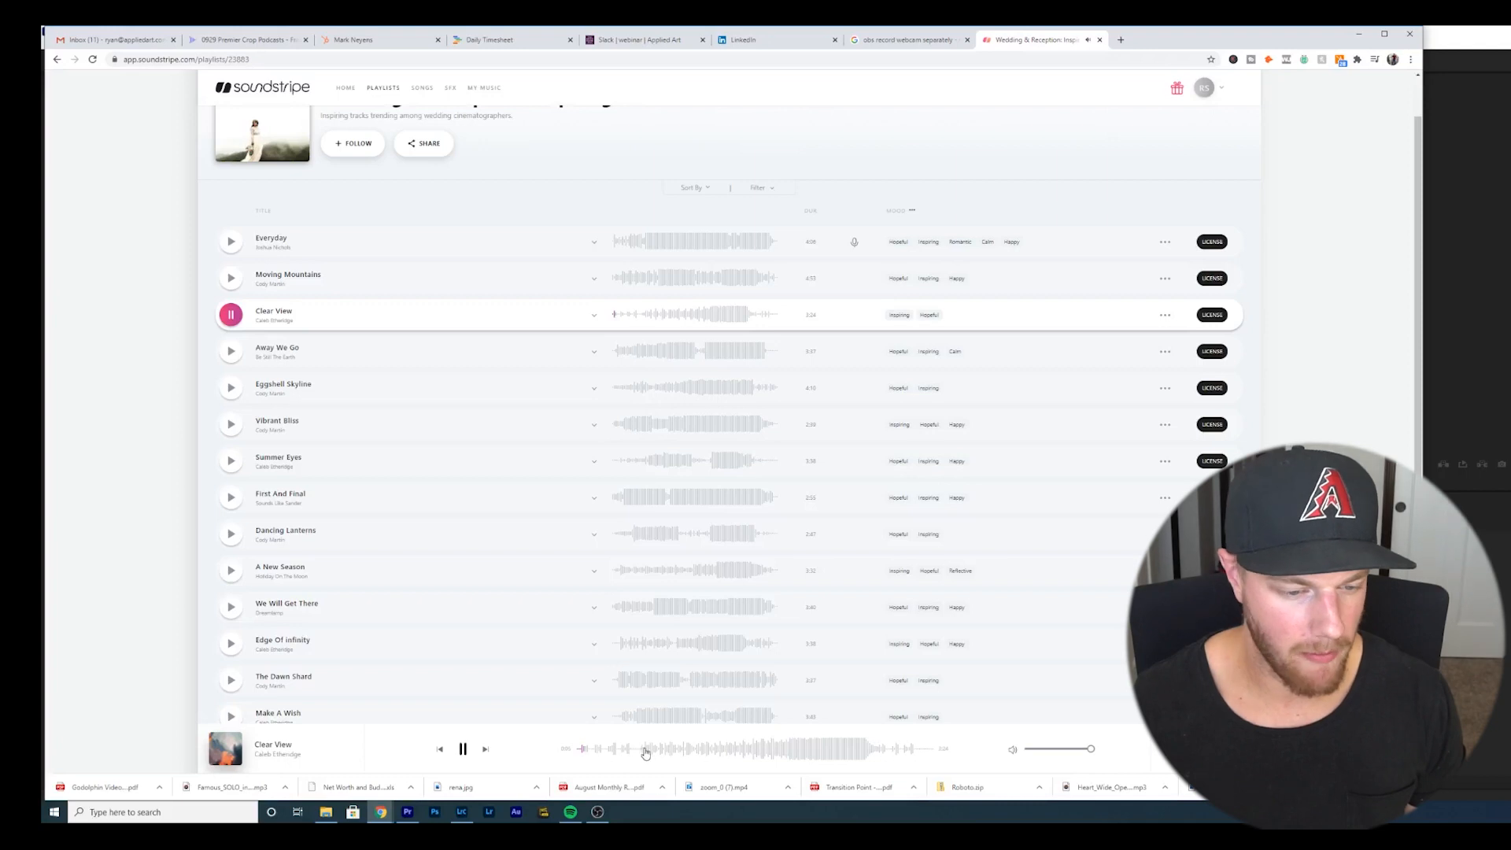
pyautogui.click(711, 753)
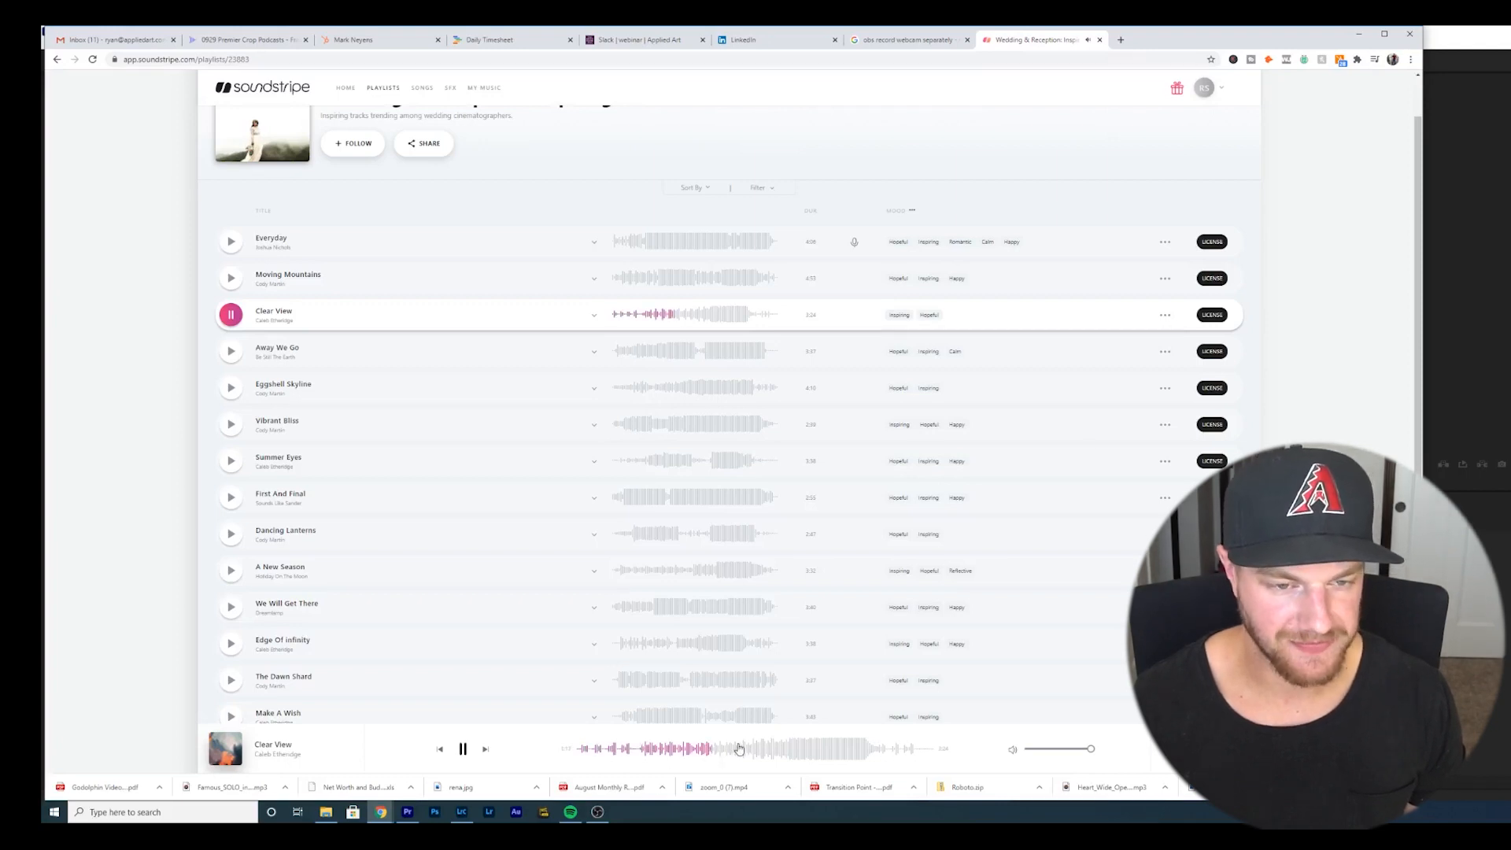
pyautogui.click(778, 752)
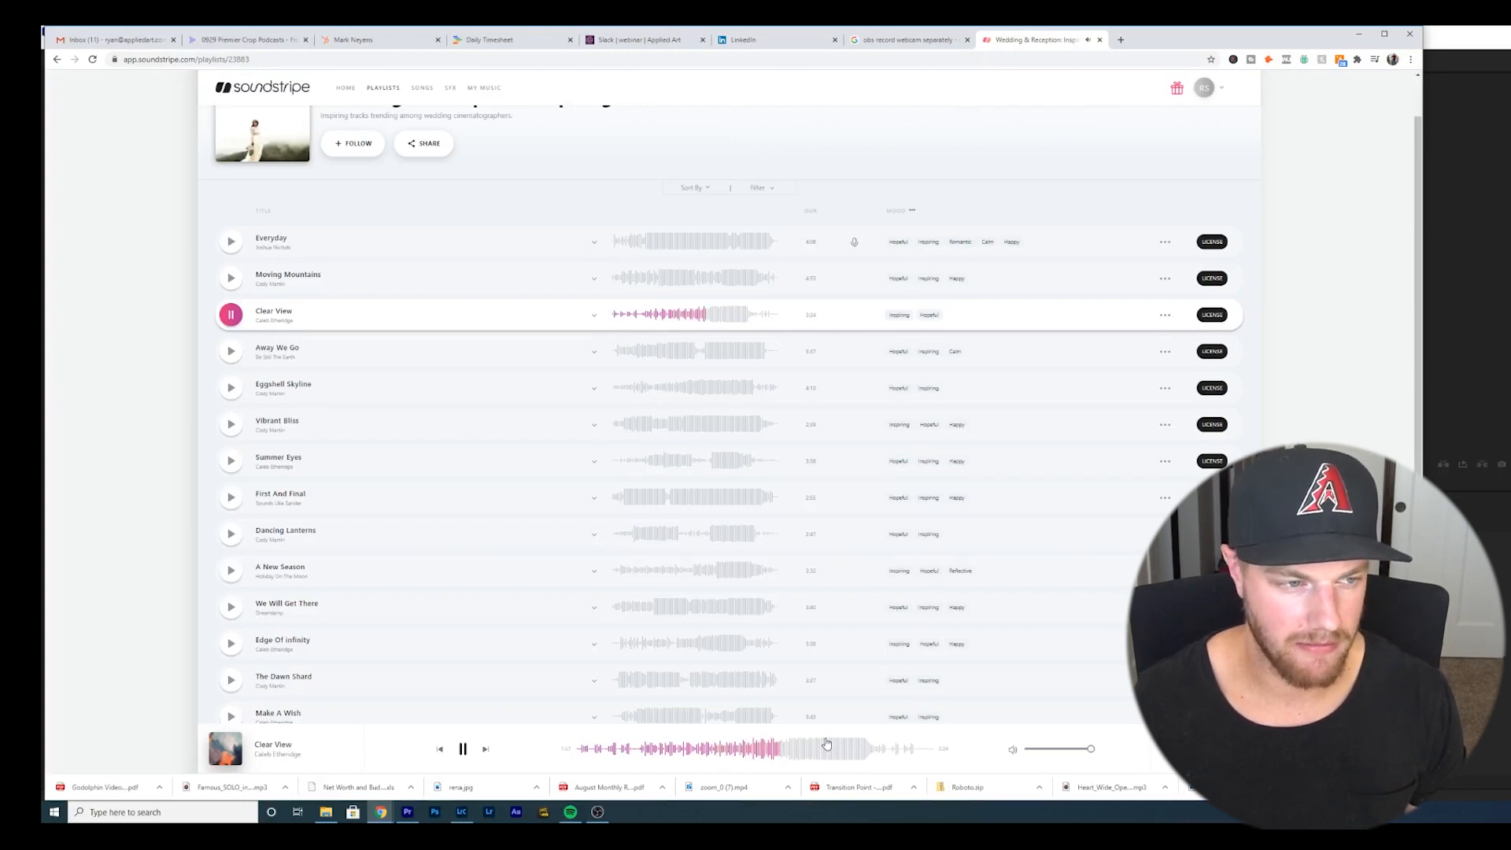
pyautogui.click(828, 751)
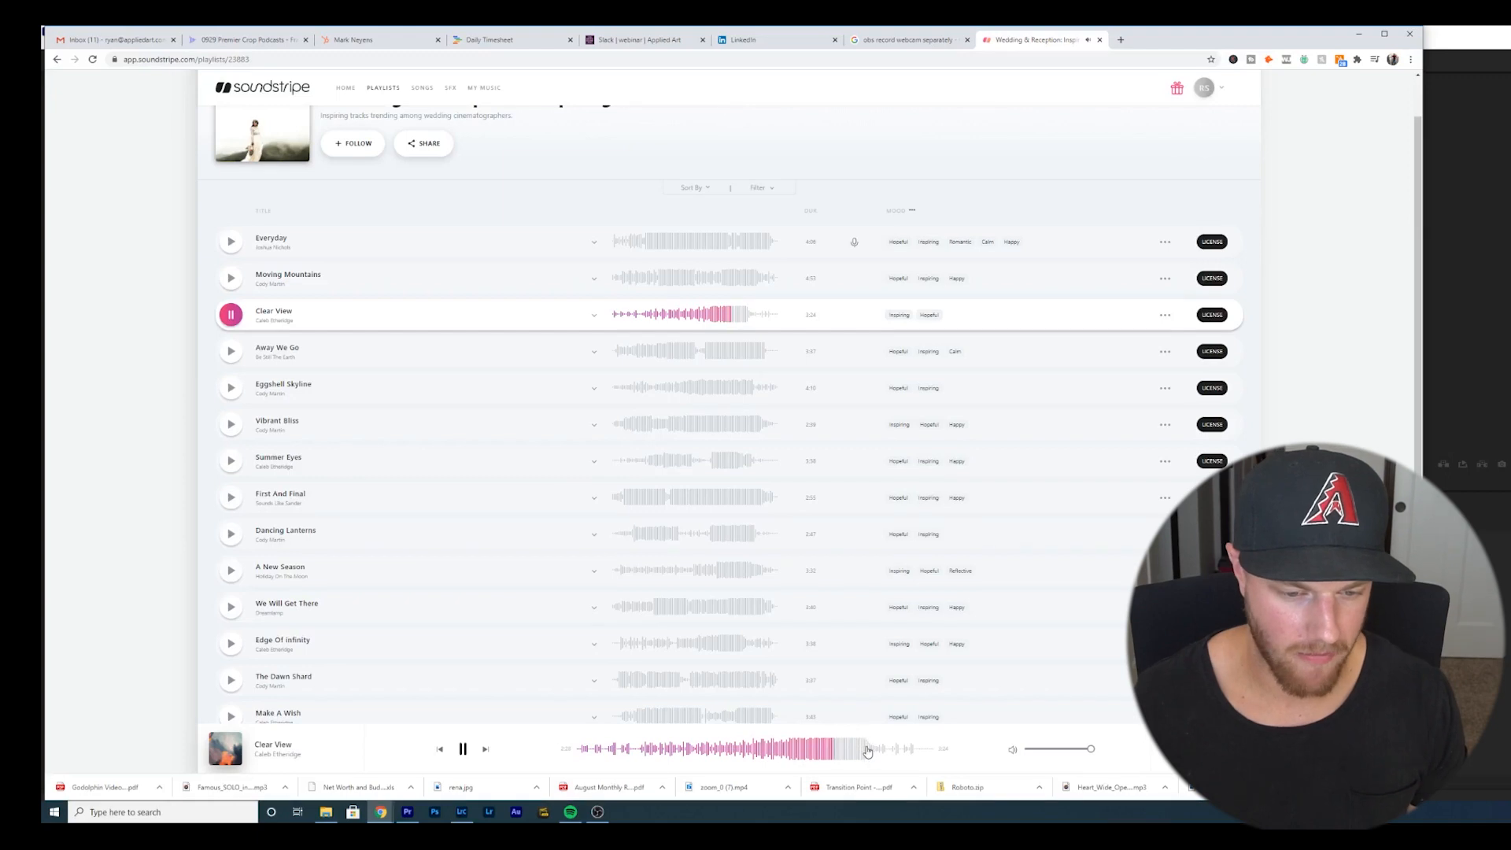
pyautogui.click(463, 749)
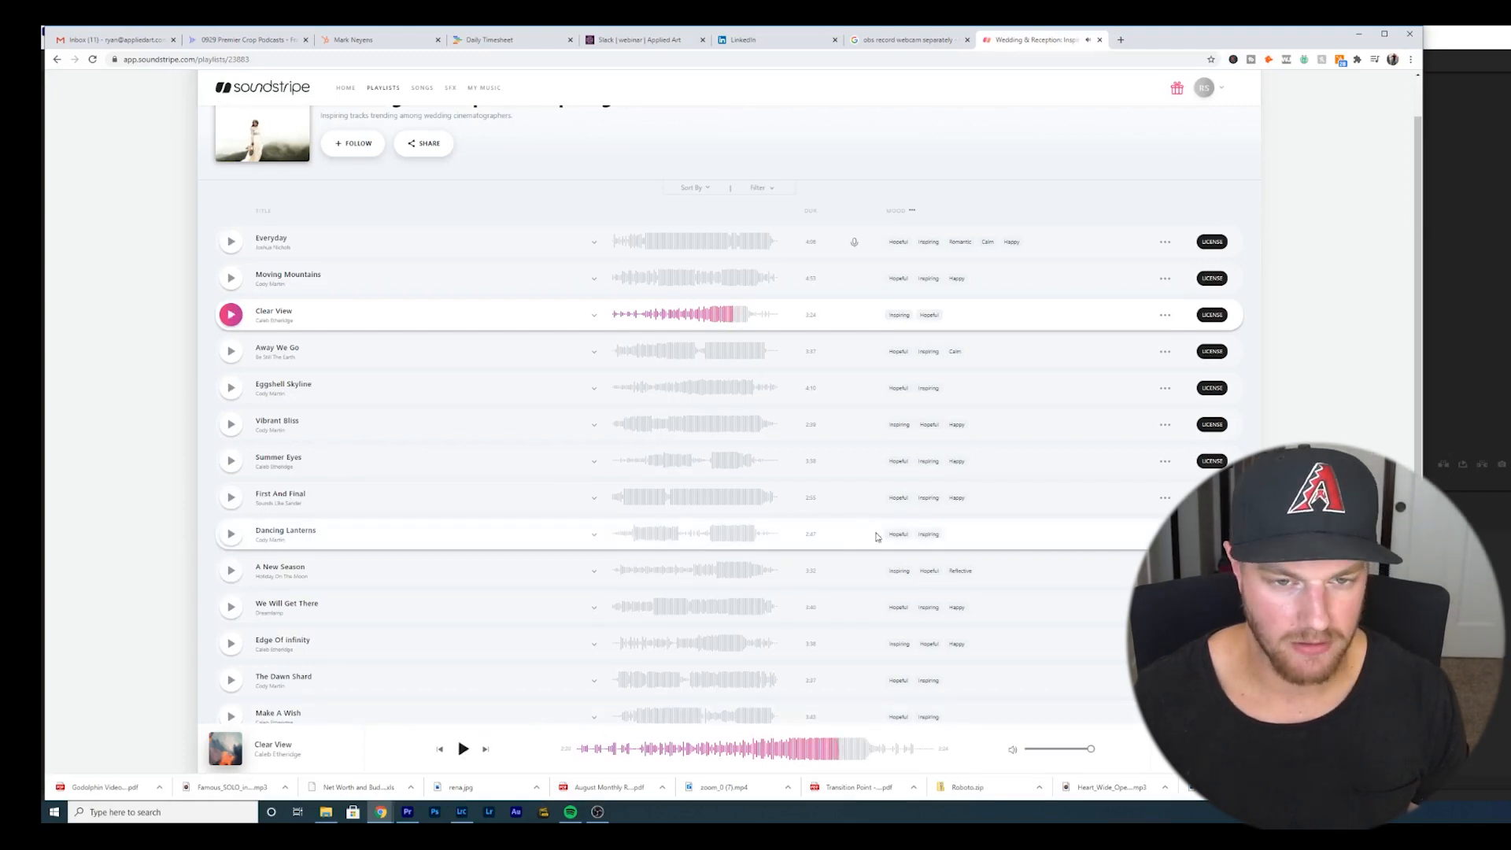
# - Add Clear View to the Wedding Day playlist
pyautogui.click(1165, 316)
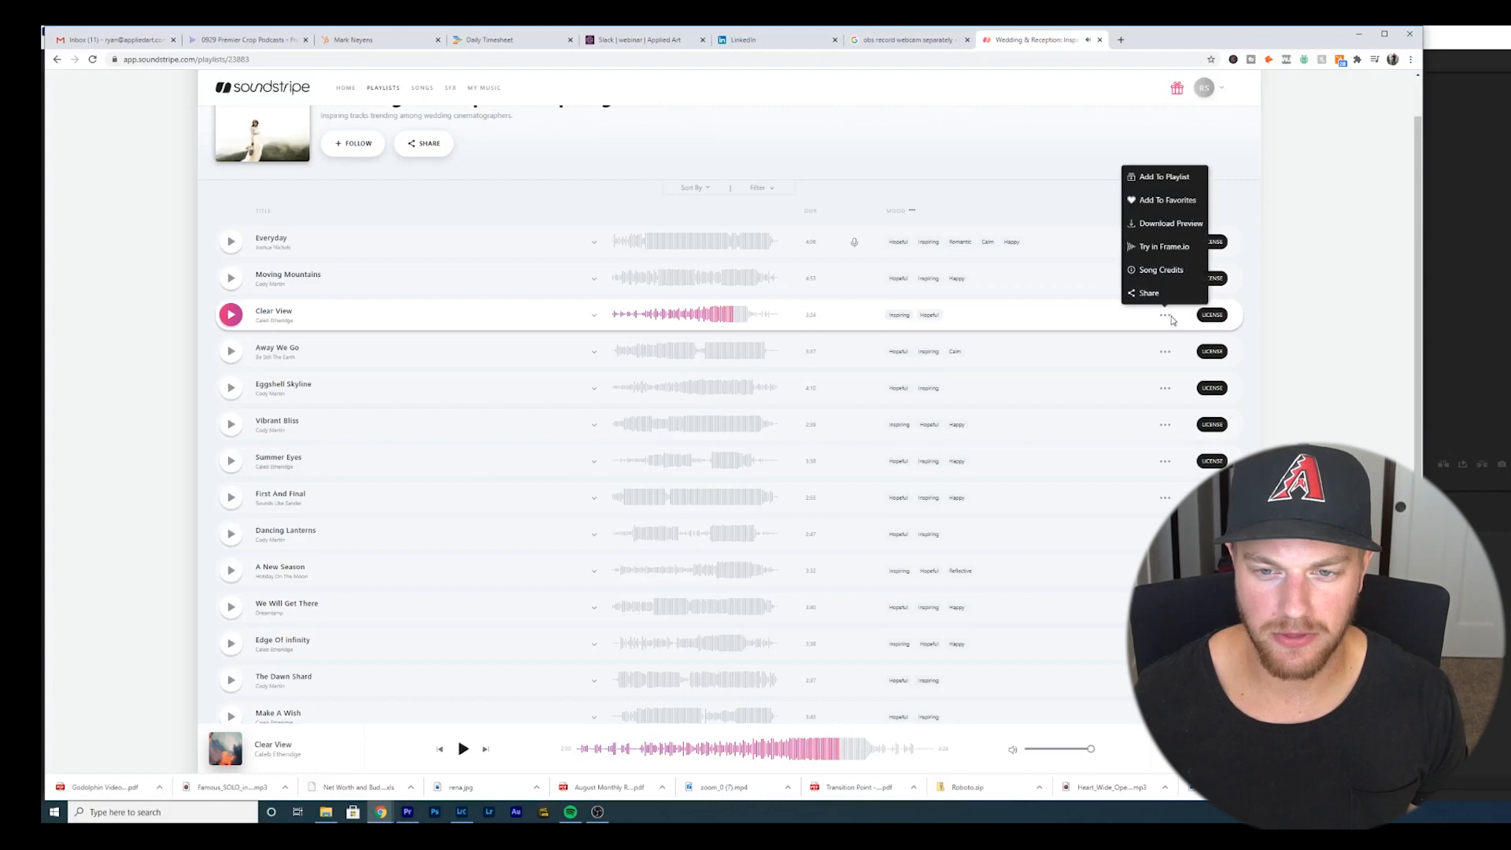
pyautogui.click(1164, 178)
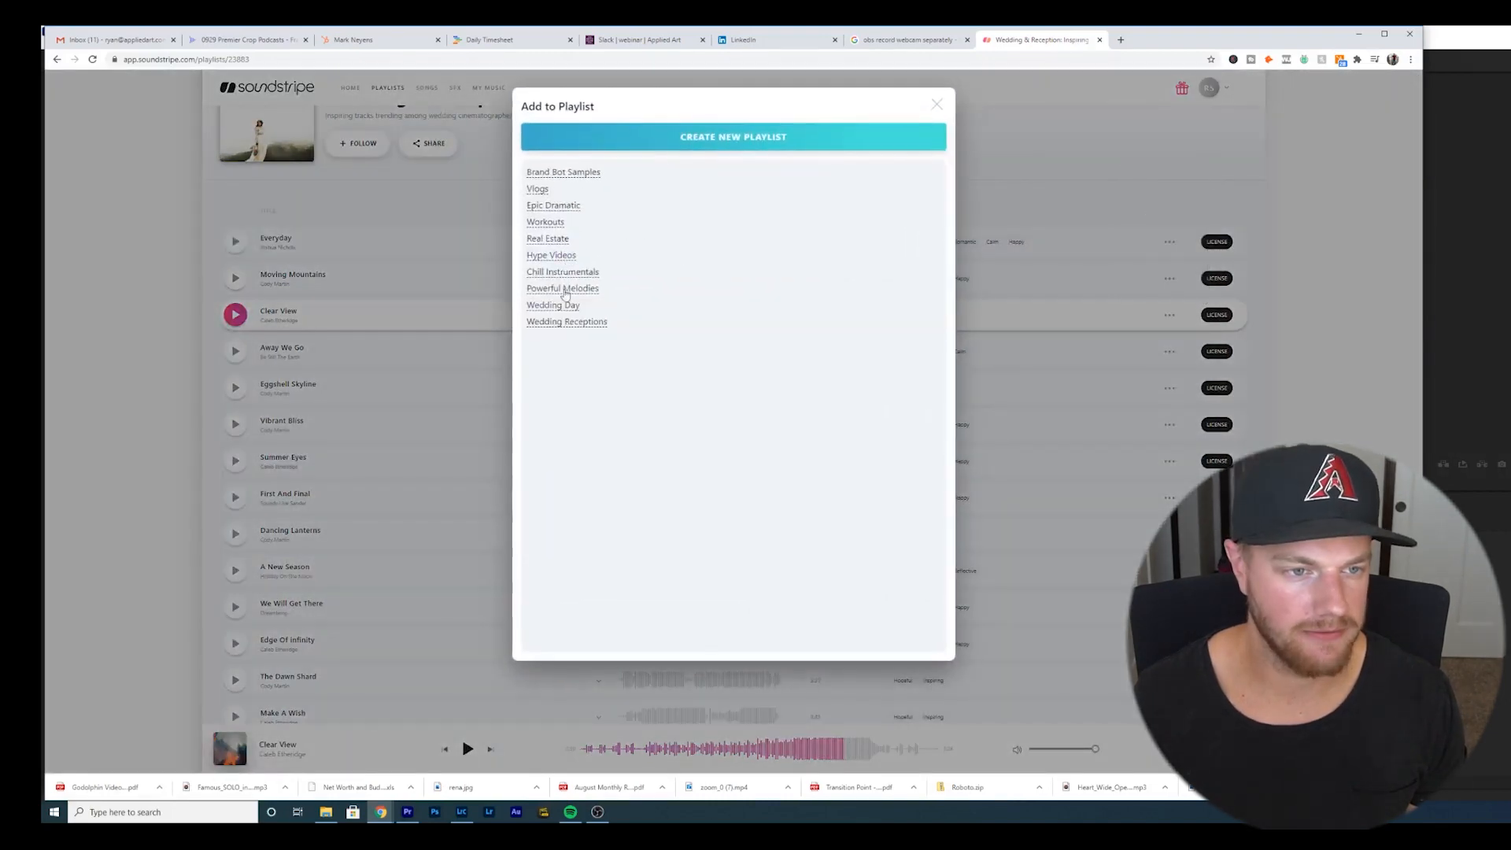
pyautogui.click(559, 308)
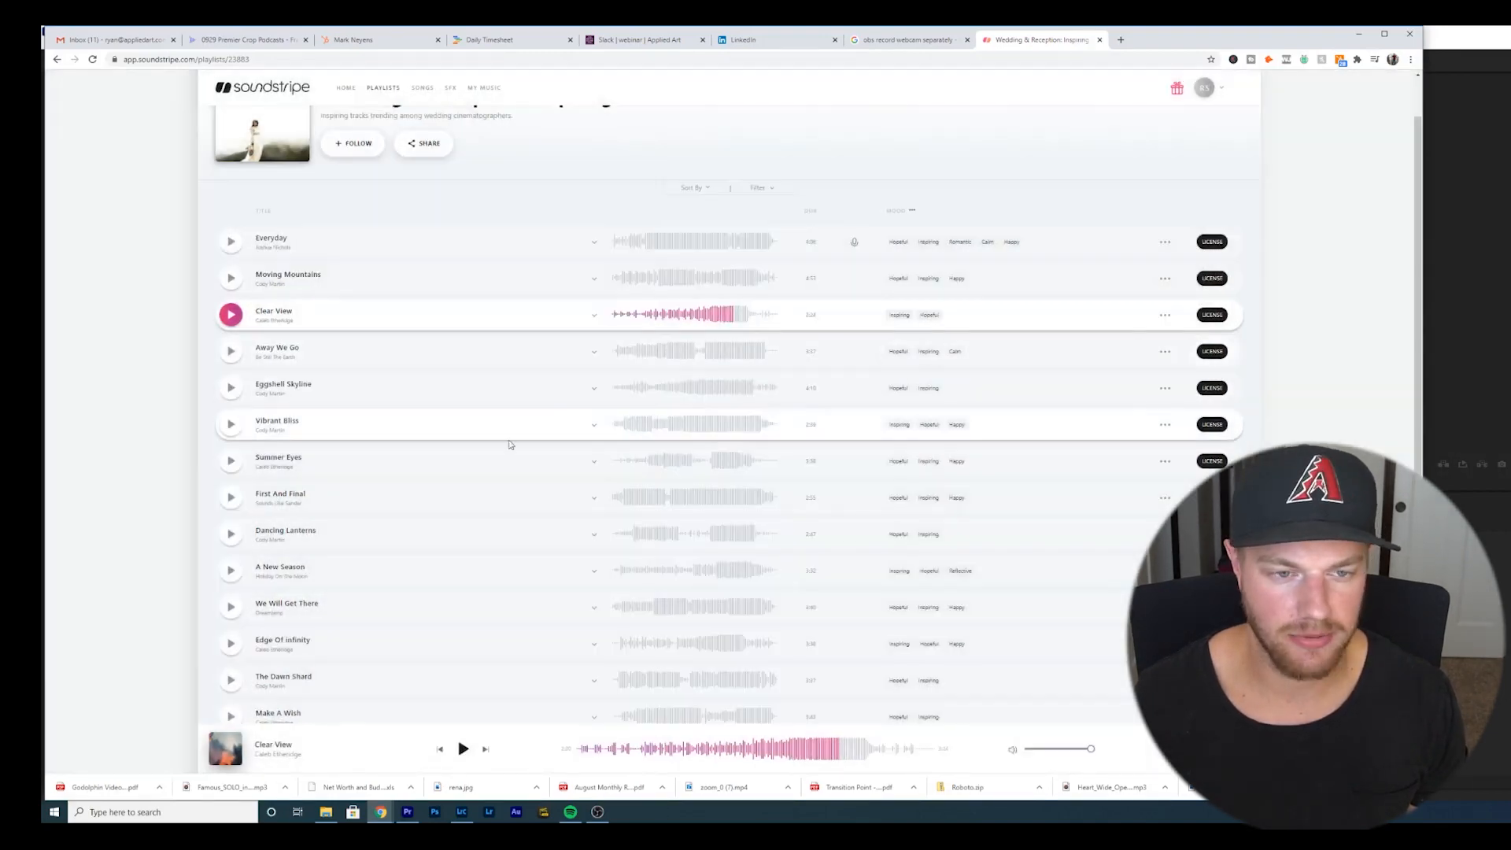
# - Preview Eggshell Skyline, Moving Mountains and Everyday, jumping to different points in each waveform
pyautogui.click(230, 388)
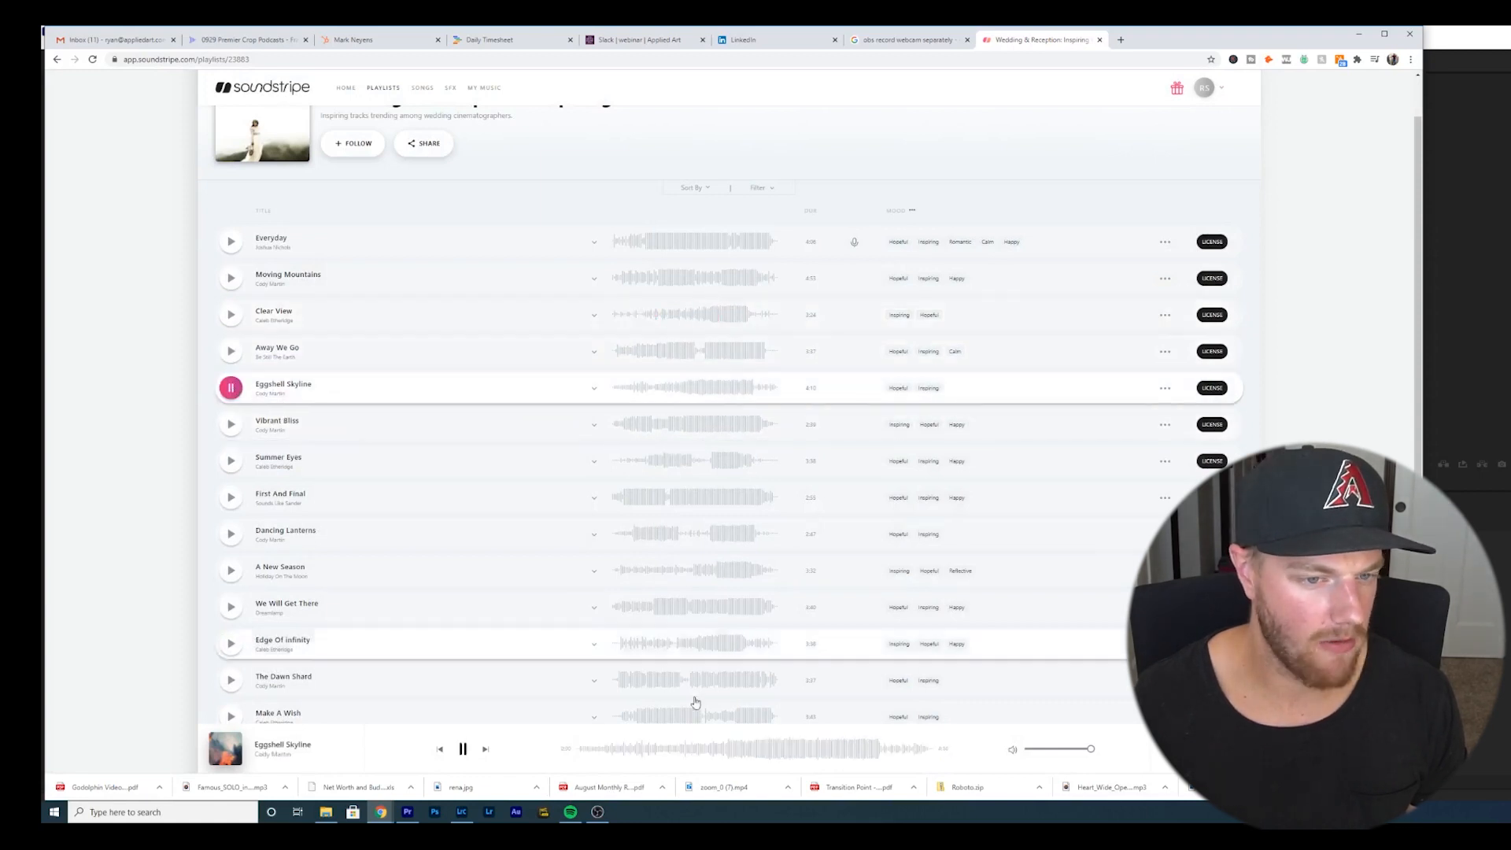
pyautogui.click(700, 756)
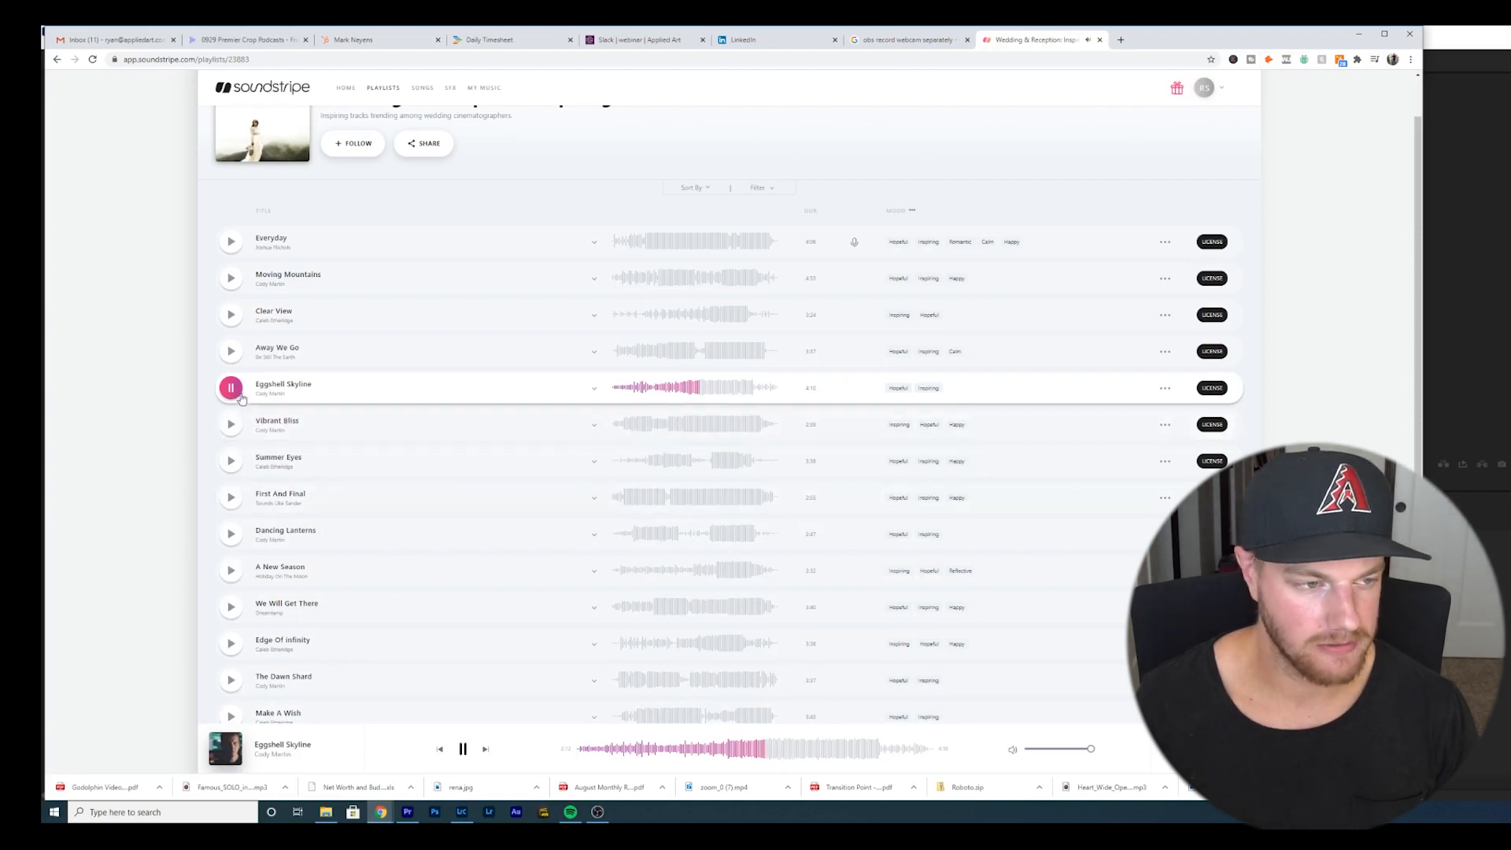
pyautogui.click(230, 278)
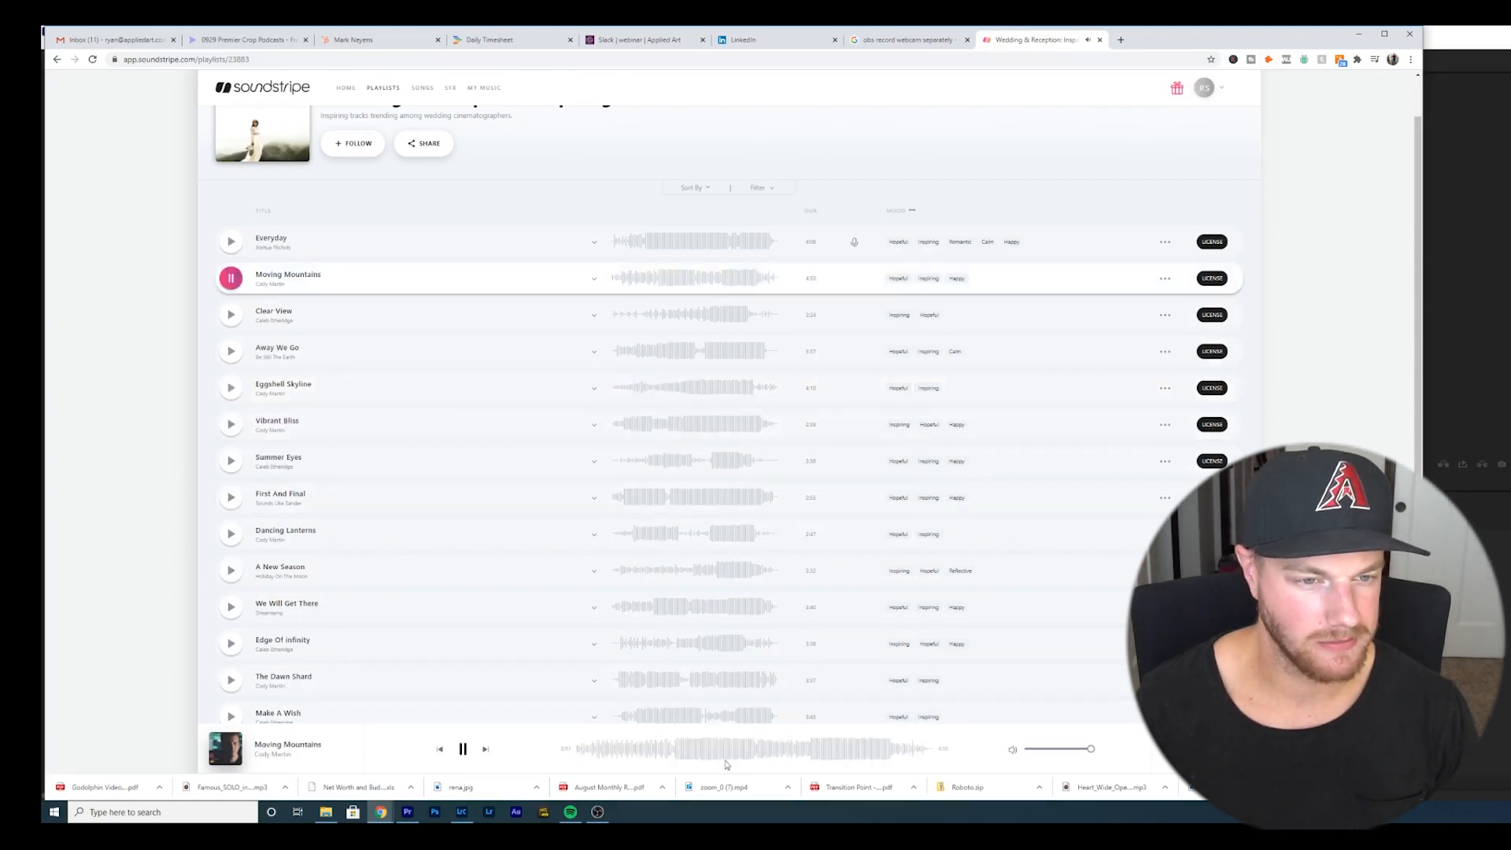
pyautogui.click(693, 749)
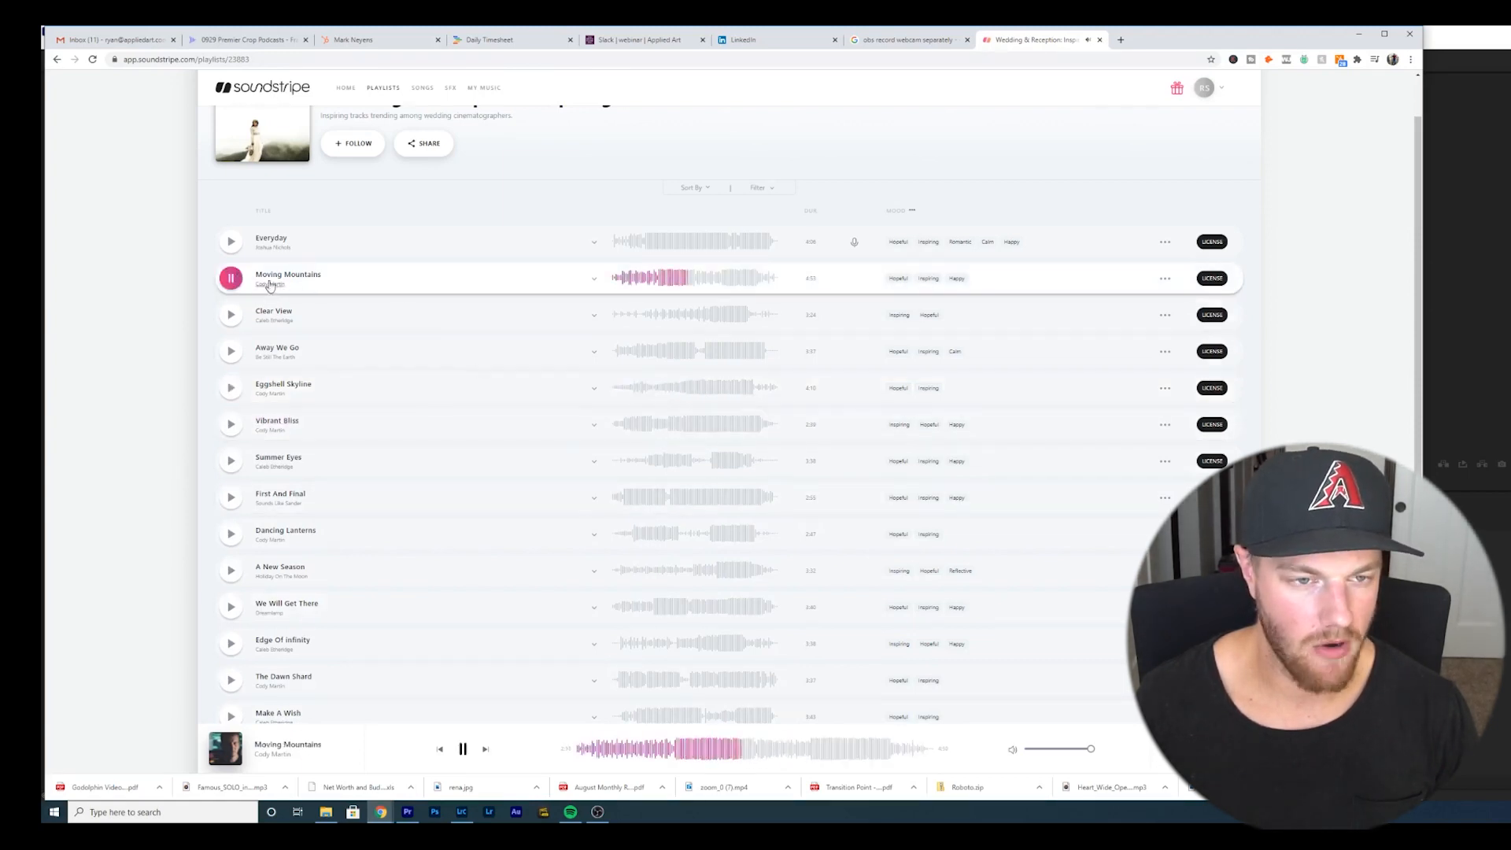
pyautogui.click(231, 280)
pyautogui.click(231, 242)
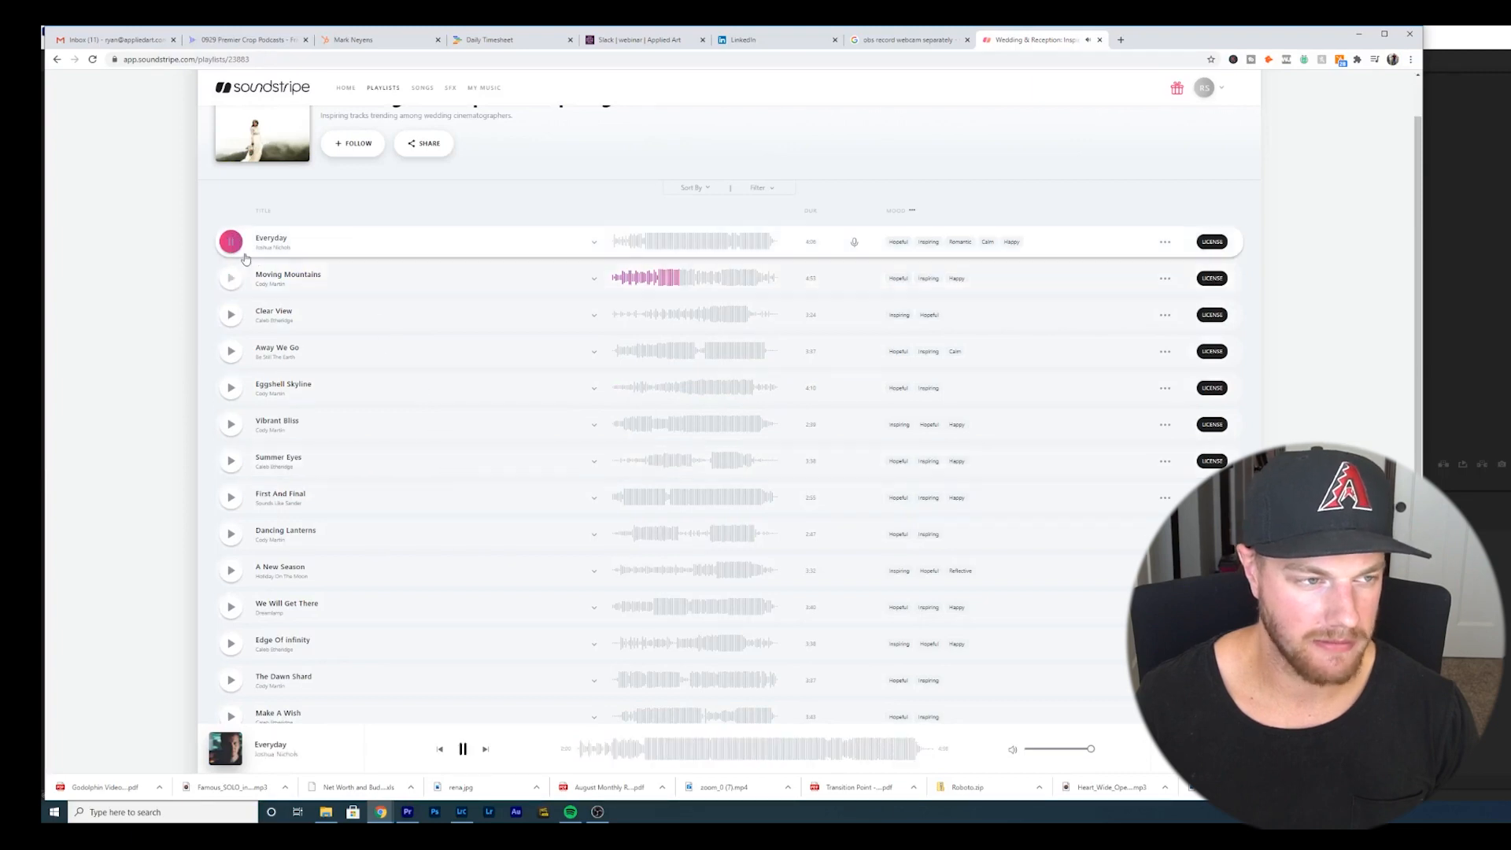
pyautogui.click(747, 756)
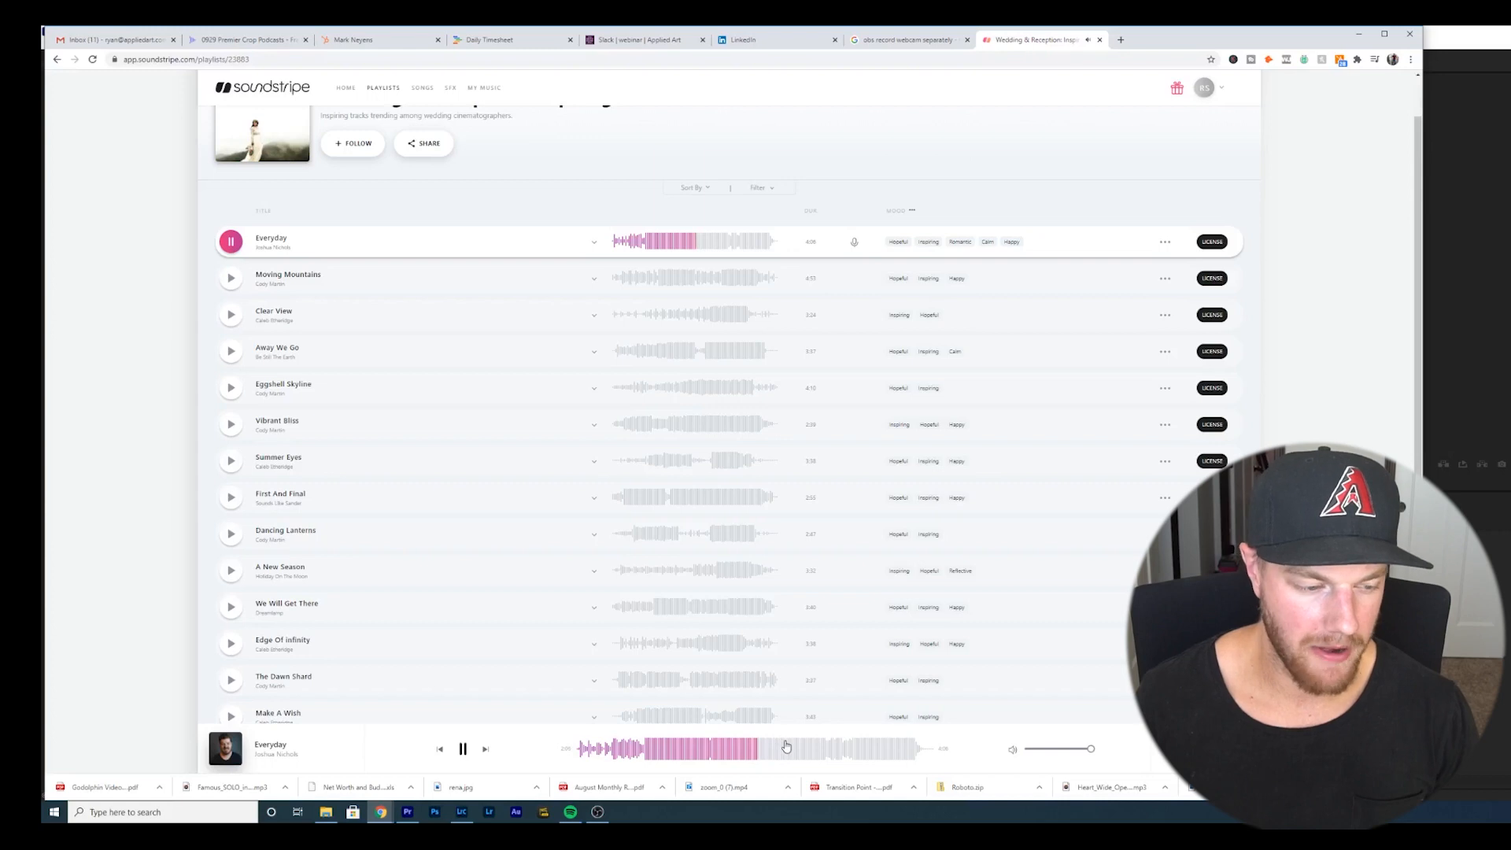
pyautogui.click(584, 751)
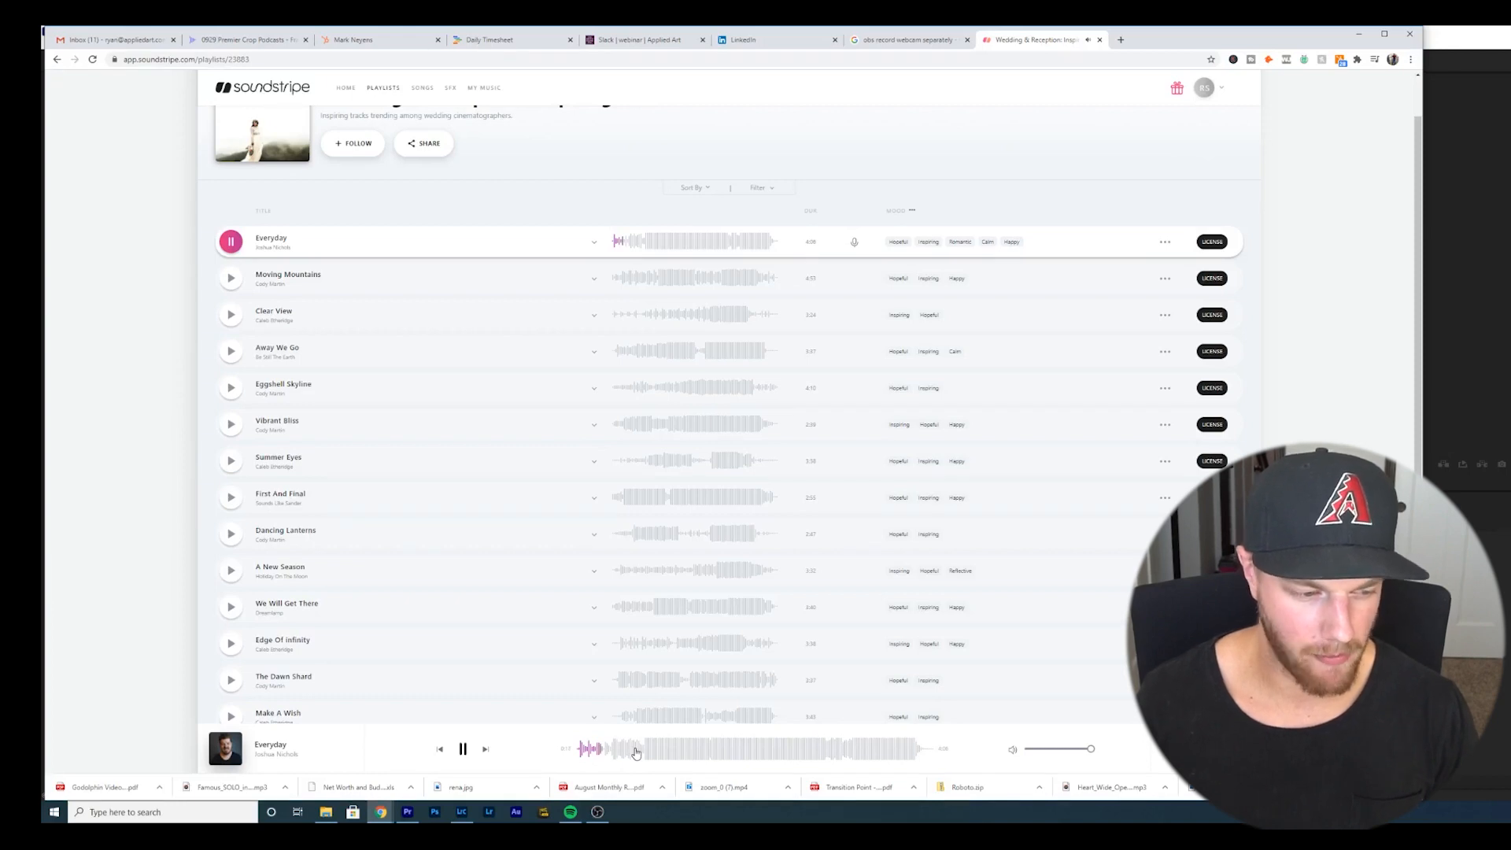
pyautogui.click(824, 749)
# - License Everyday with the project title Wedding and the Wedding Video content type
pyautogui.scroll(-2, 728, 409)
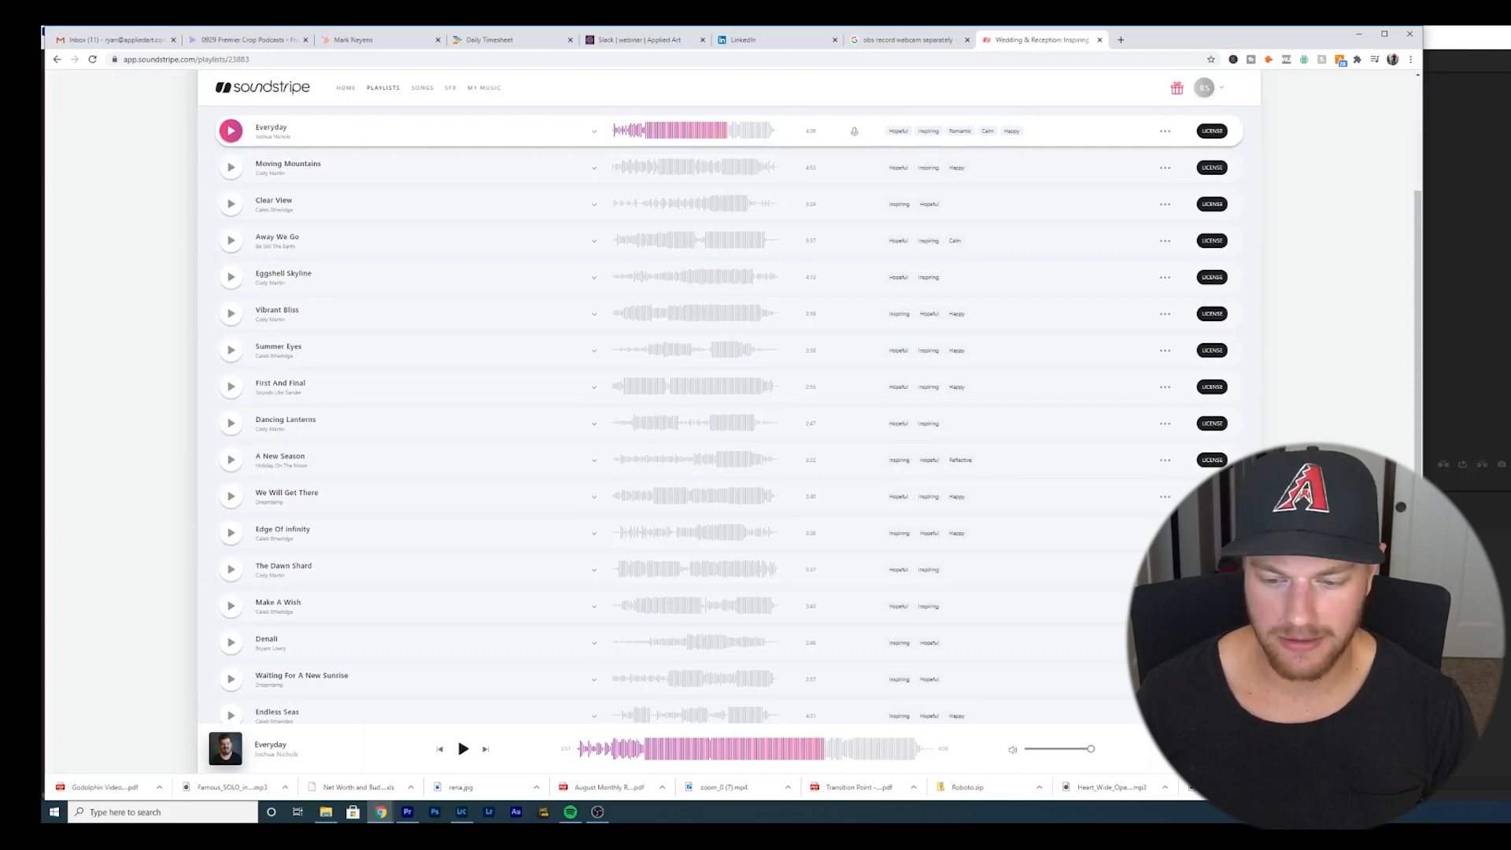
pyautogui.click(1212, 748)
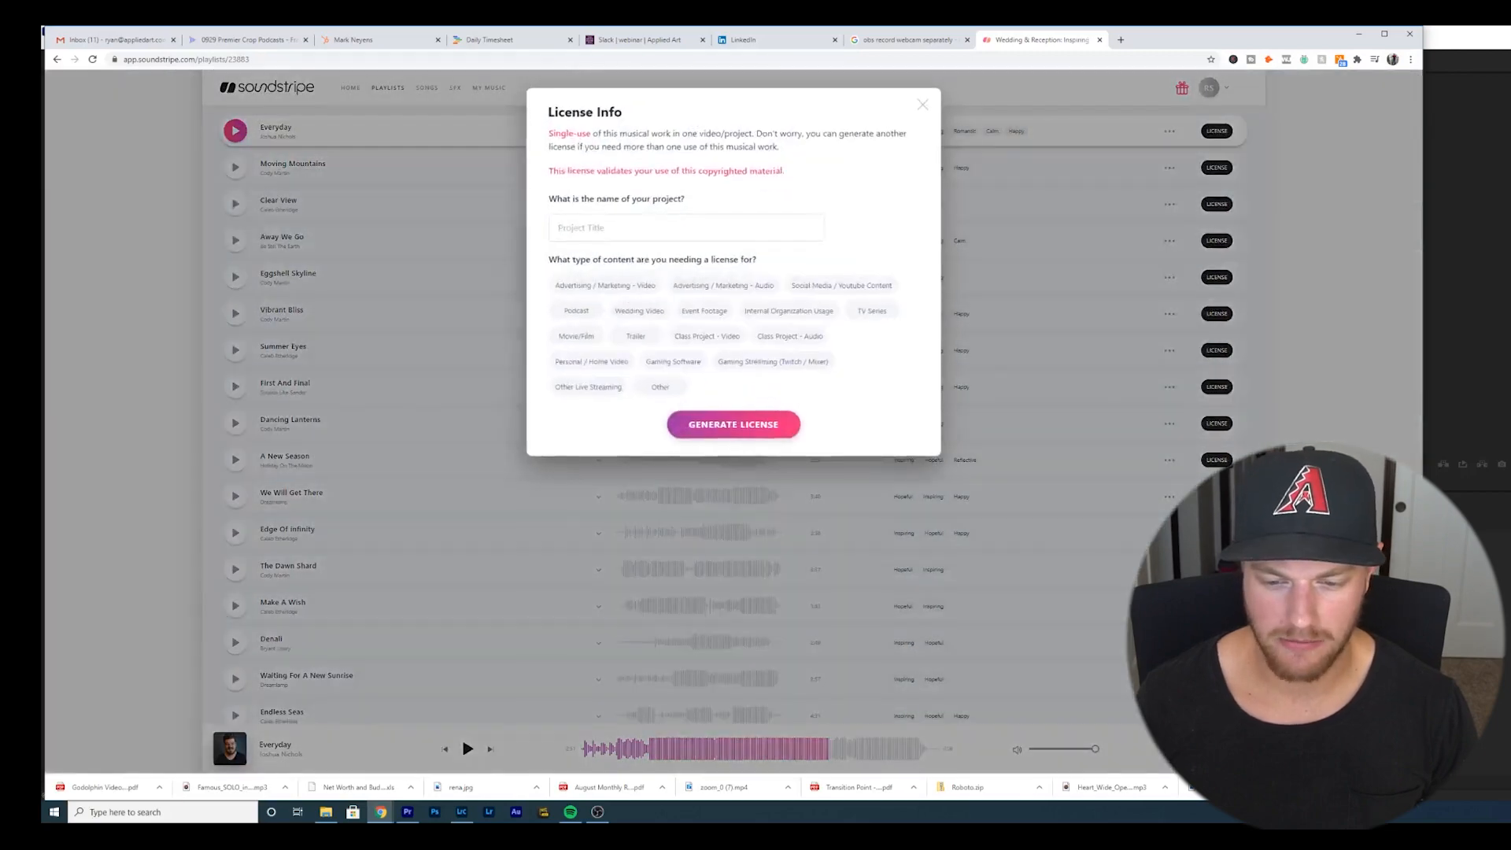
pyautogui.click(647, 311)
pyautogui.click(624, 228)
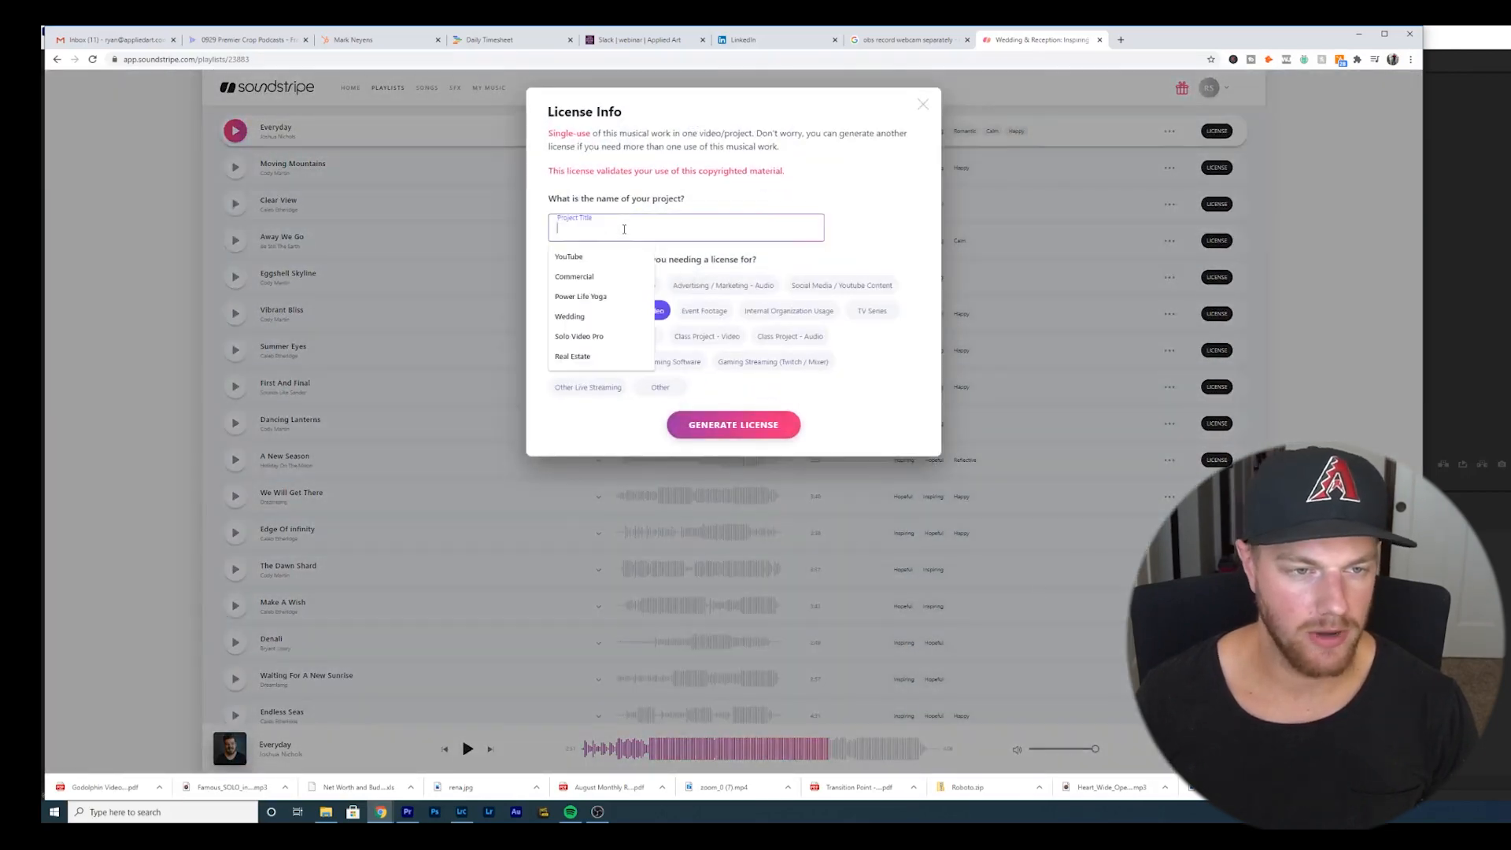
pyautogui.write('WE')
pyautogui.click(598, 256)
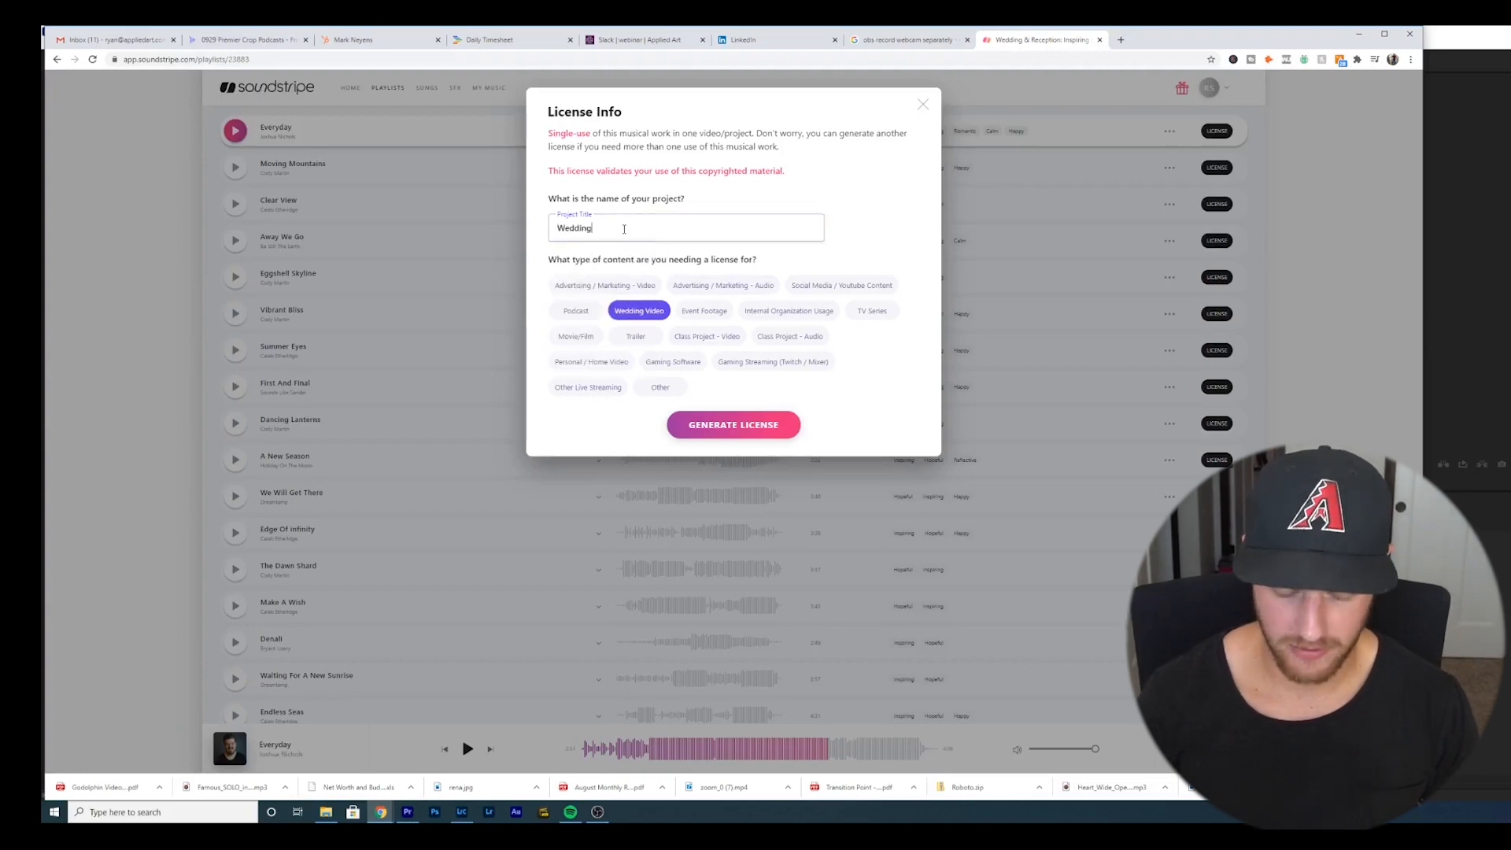
pyautogui.click(719, 423)
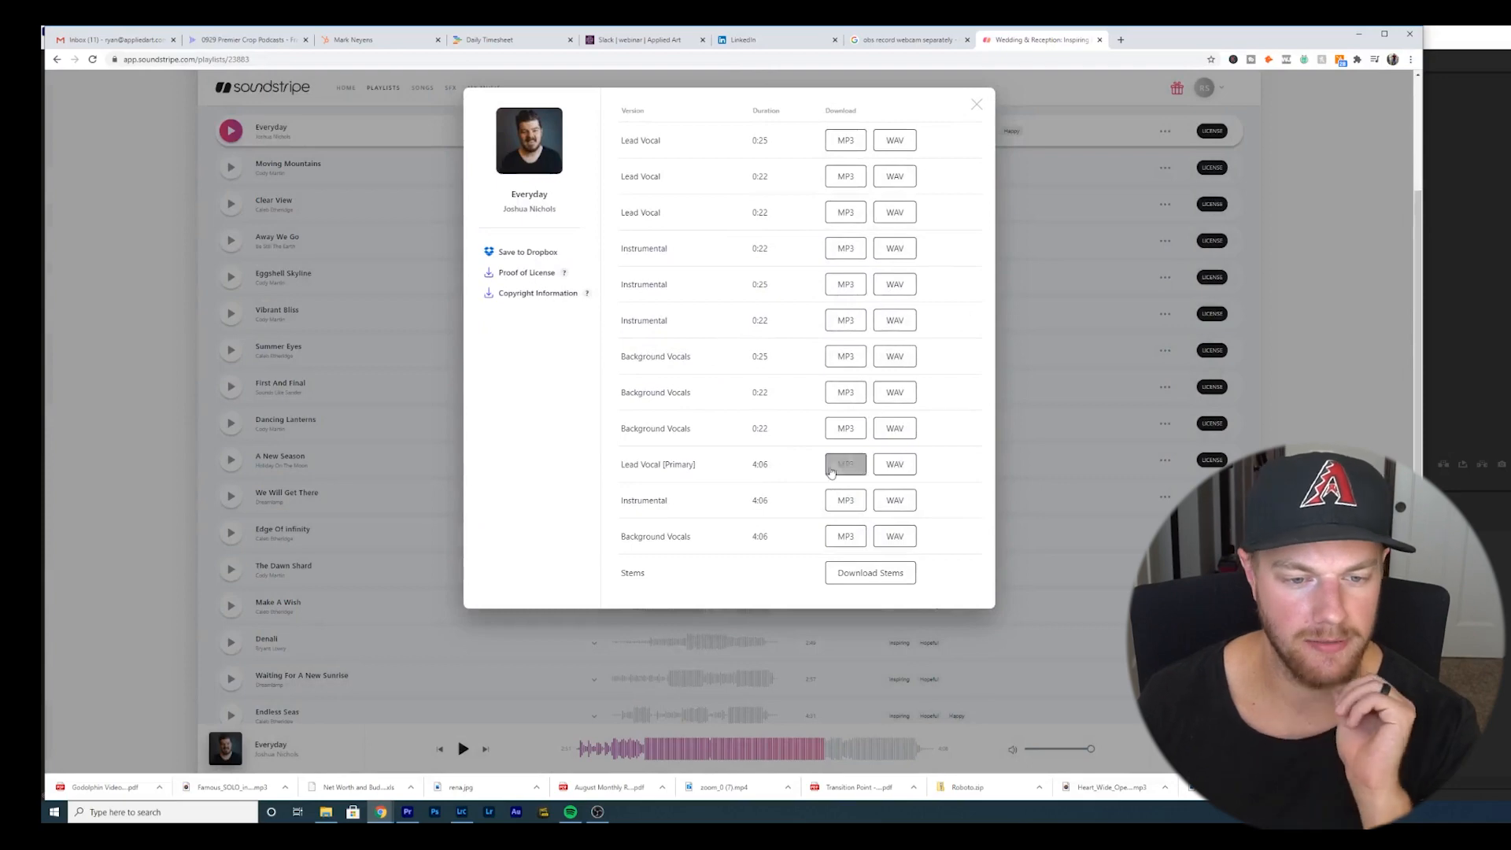
# - Download the Lead Vocal (Primary) and Instrumental MP3 versions of Everyday
pyautogui.click(831, 469)
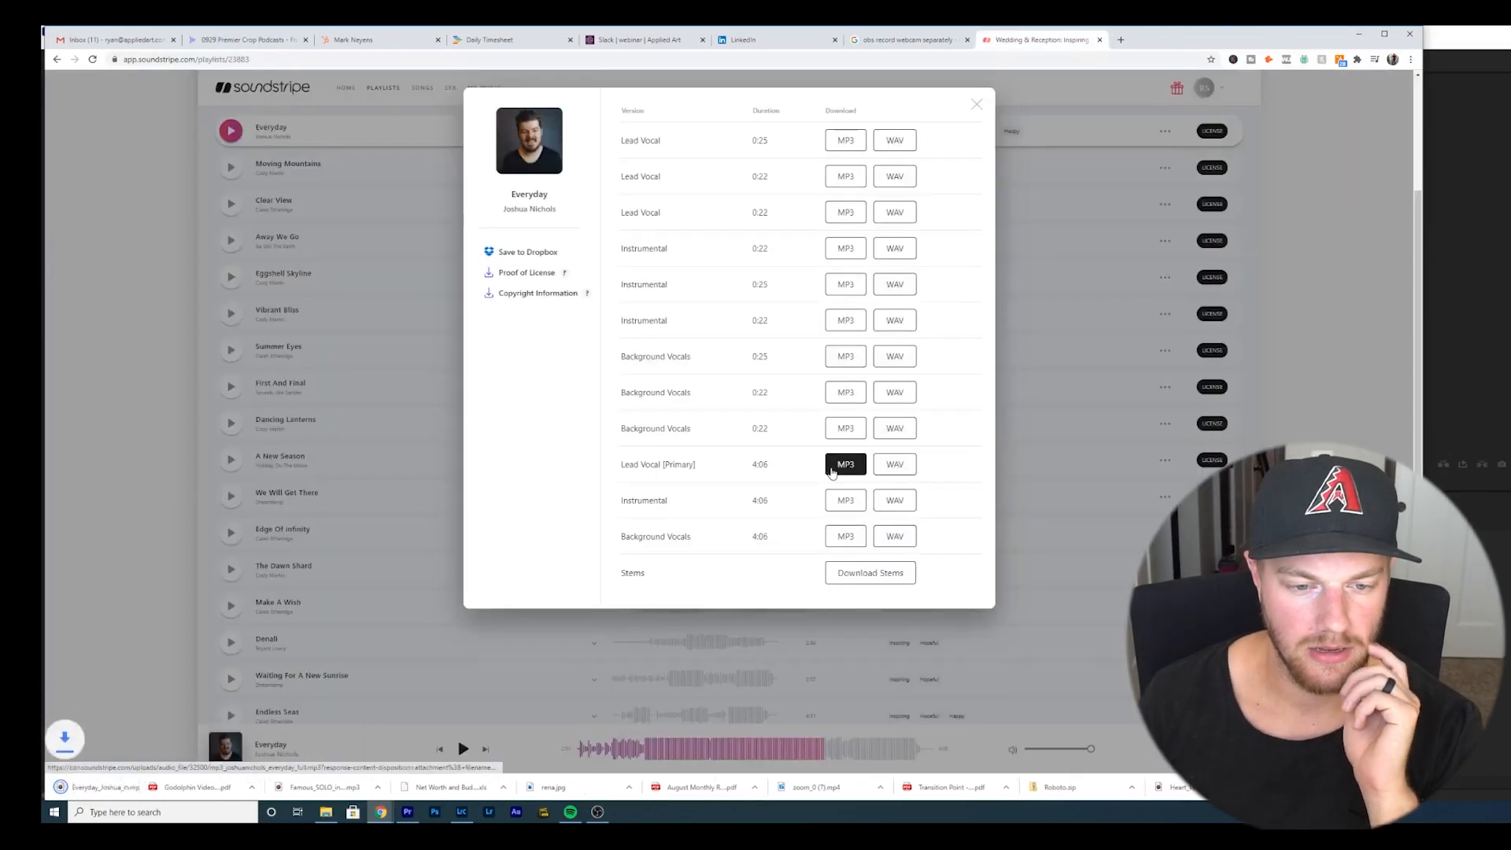
pyautogui.click(836, 494)
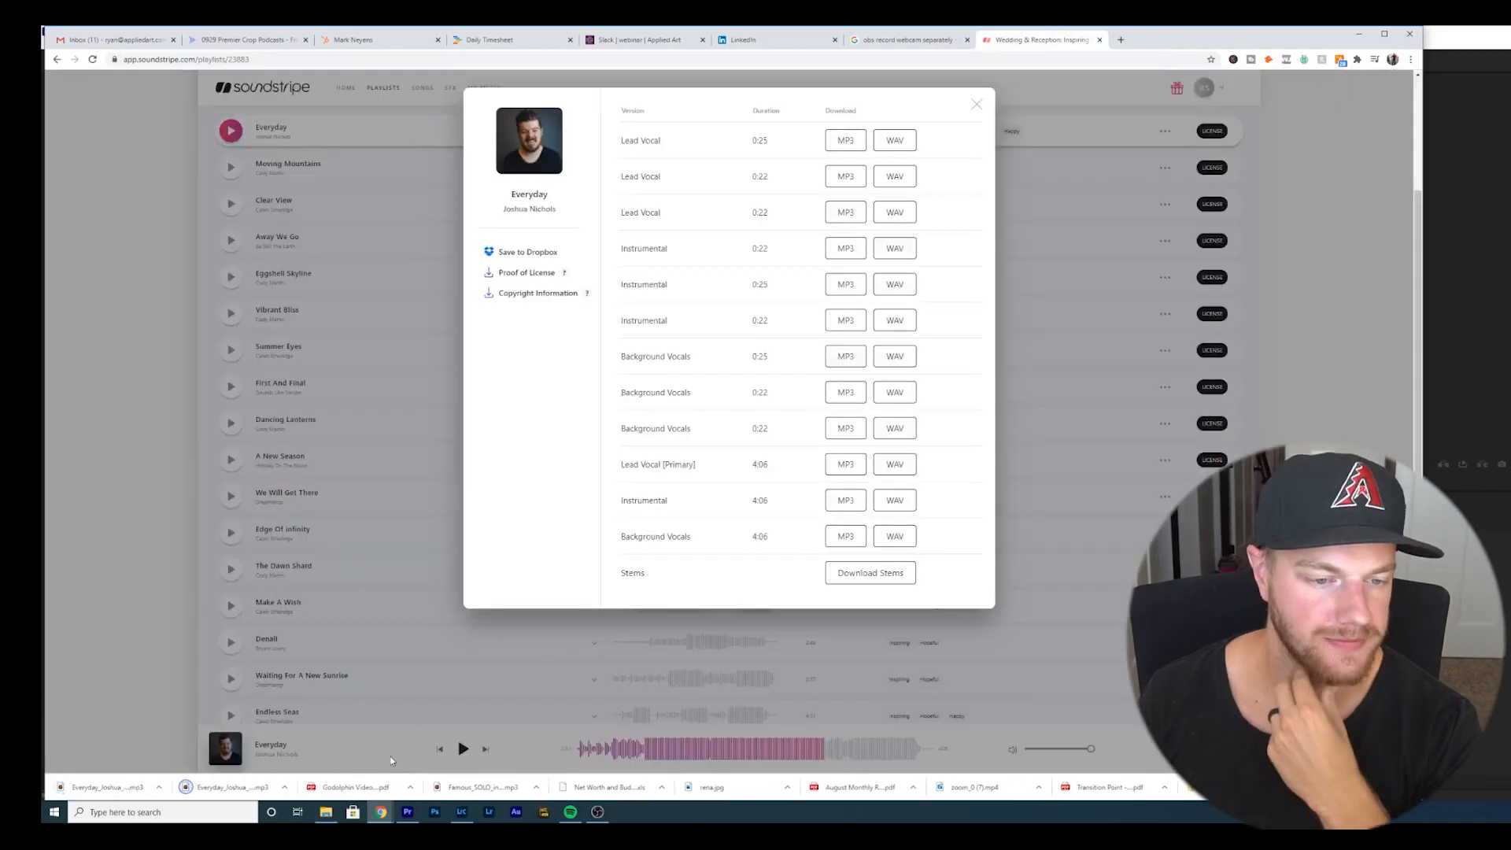
# - Create a Music folder in the Eric & Kimberly folder and move both downloaded Everyday MP3 files into it
pyautogui.click(326, 812)
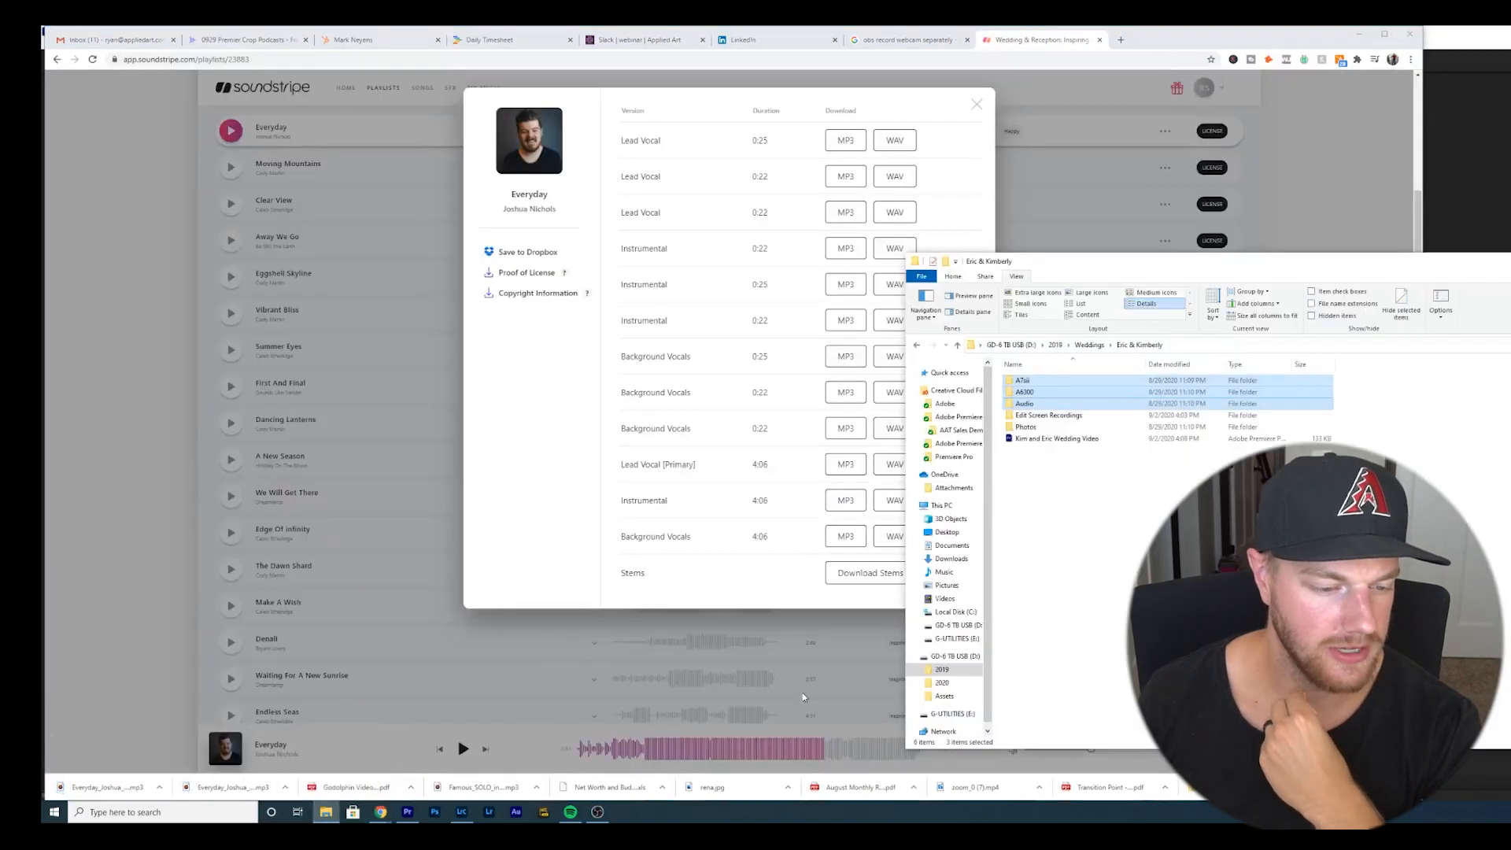
pyautogui.rightClick(1058, 494)
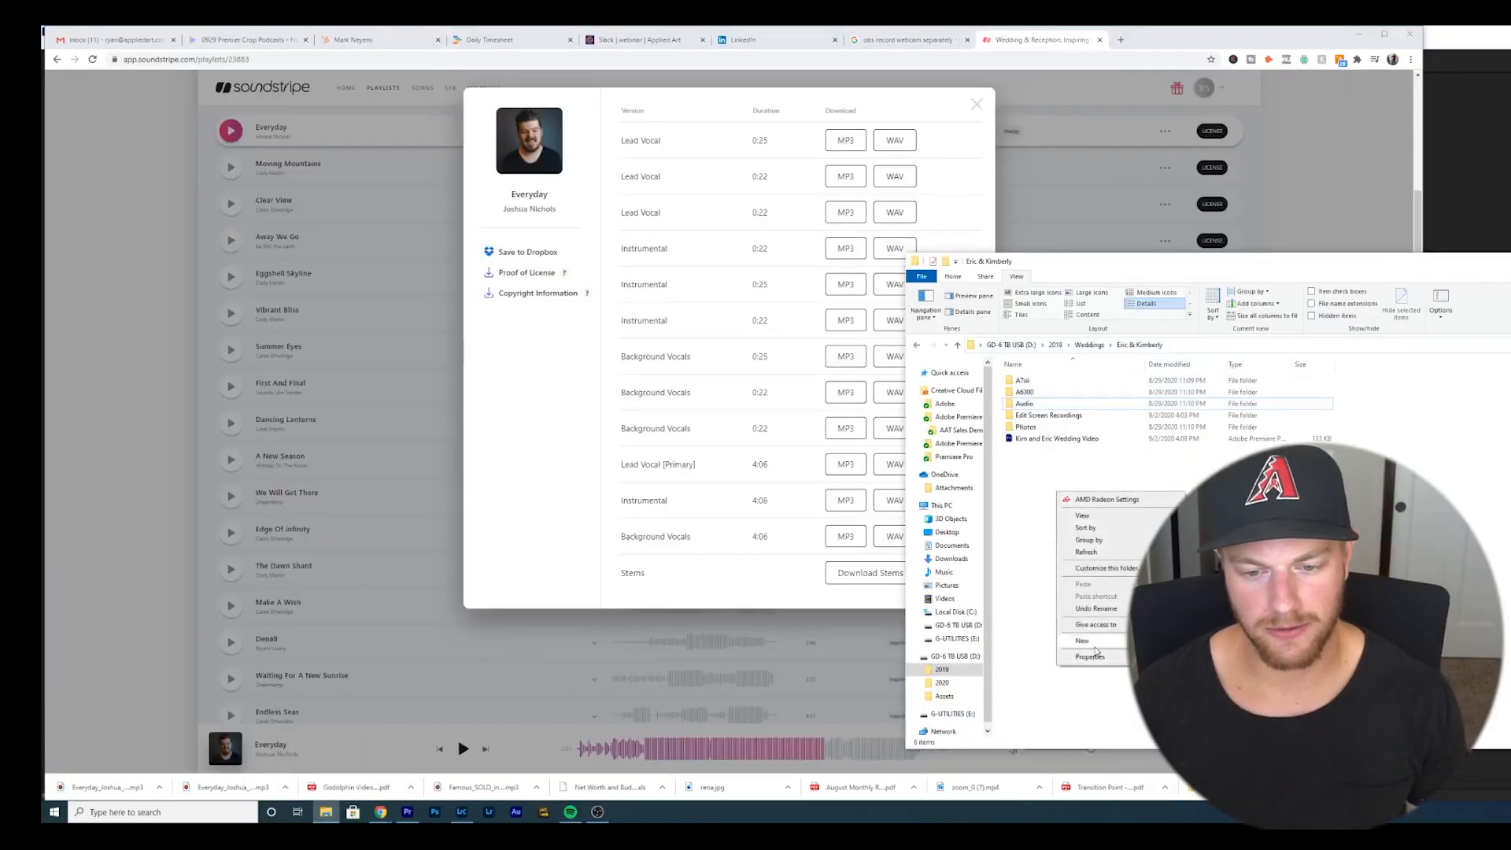
pyautogui.click(1212, 641)
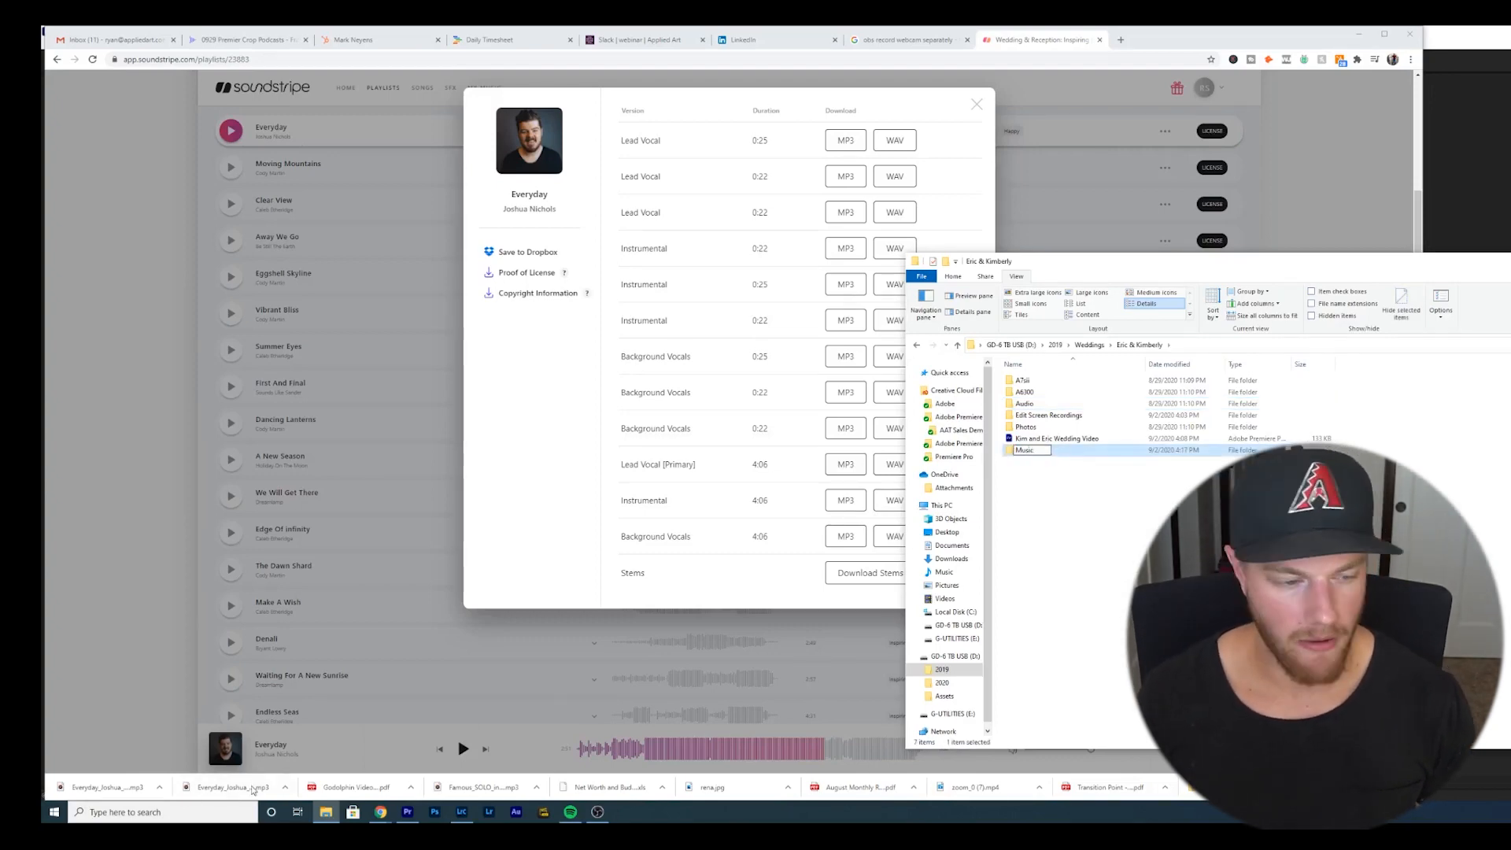
pyautogui.moveTo(252, 789); pyautogui.dragTo(1040, 459)
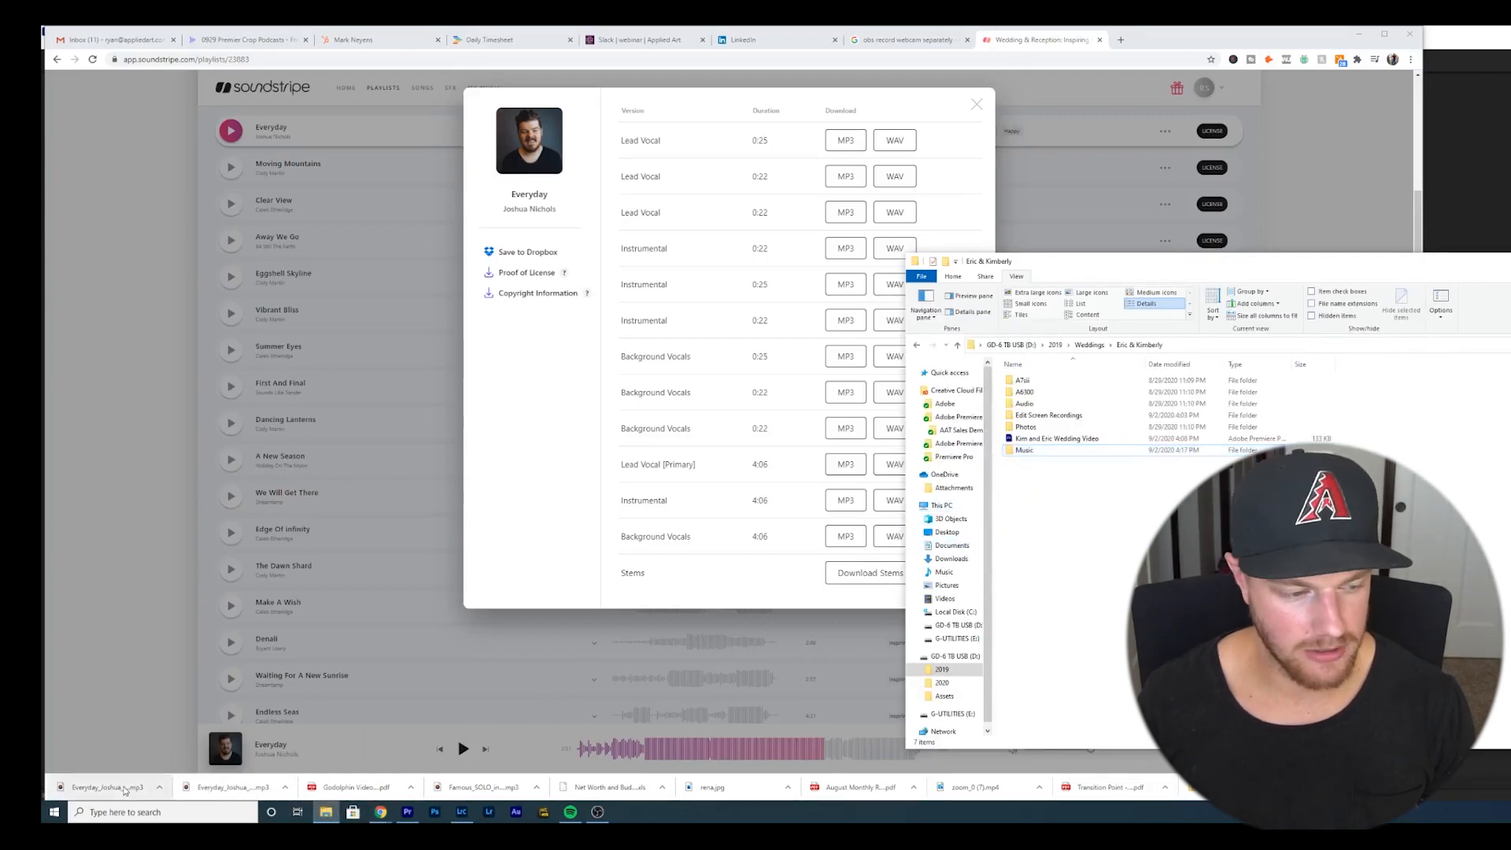
pyautogui.moveTo(131, 786); pyautogui.dragTo(134, 788)
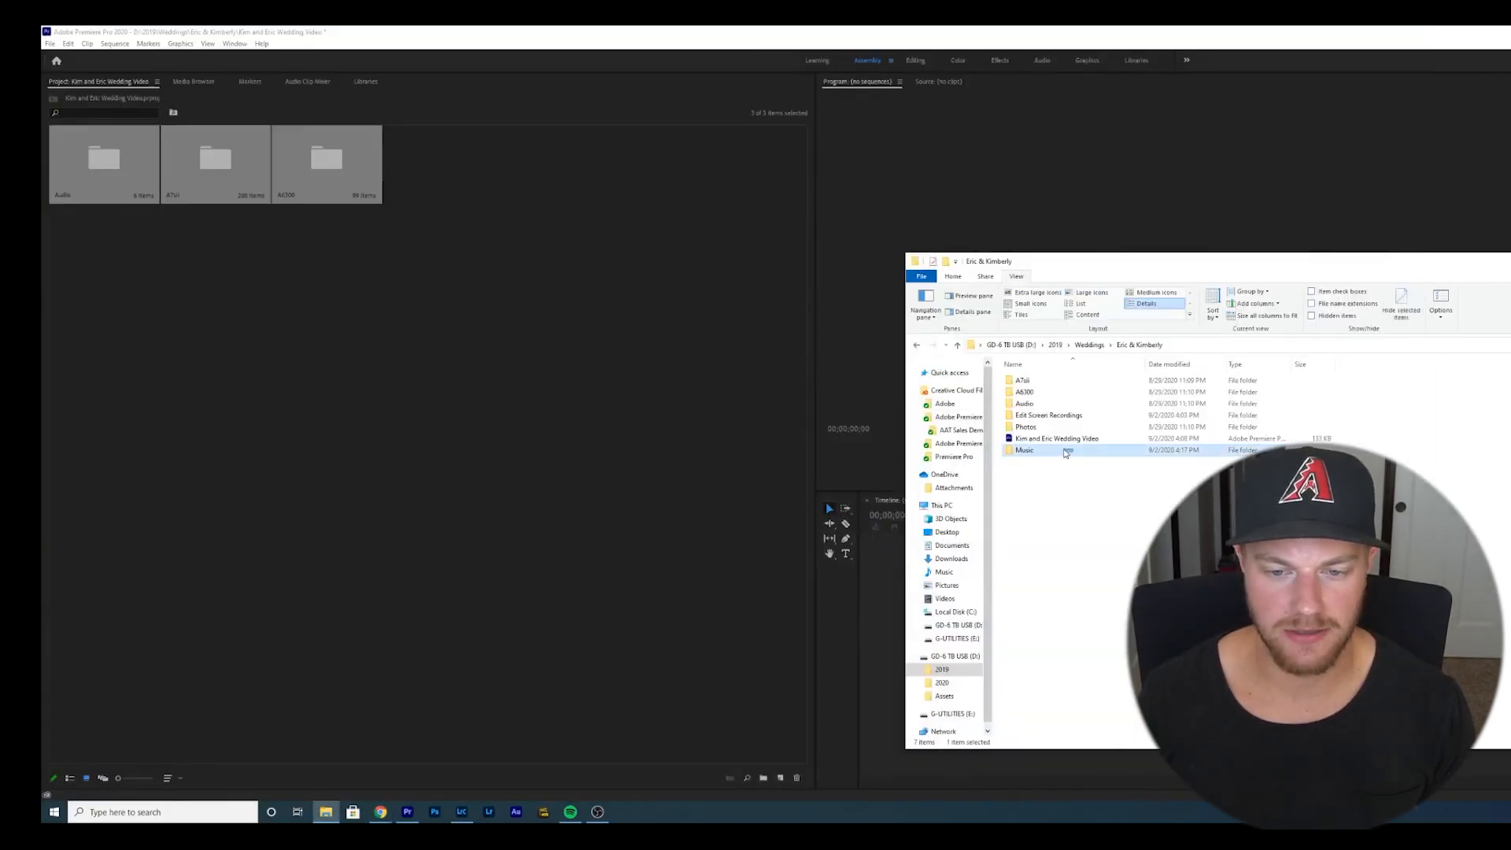
# - Import the Music folder into the Premiere project as a bin
pyautogui.moveTo(1022, 452); pyautogui.dragTo(463, 218)
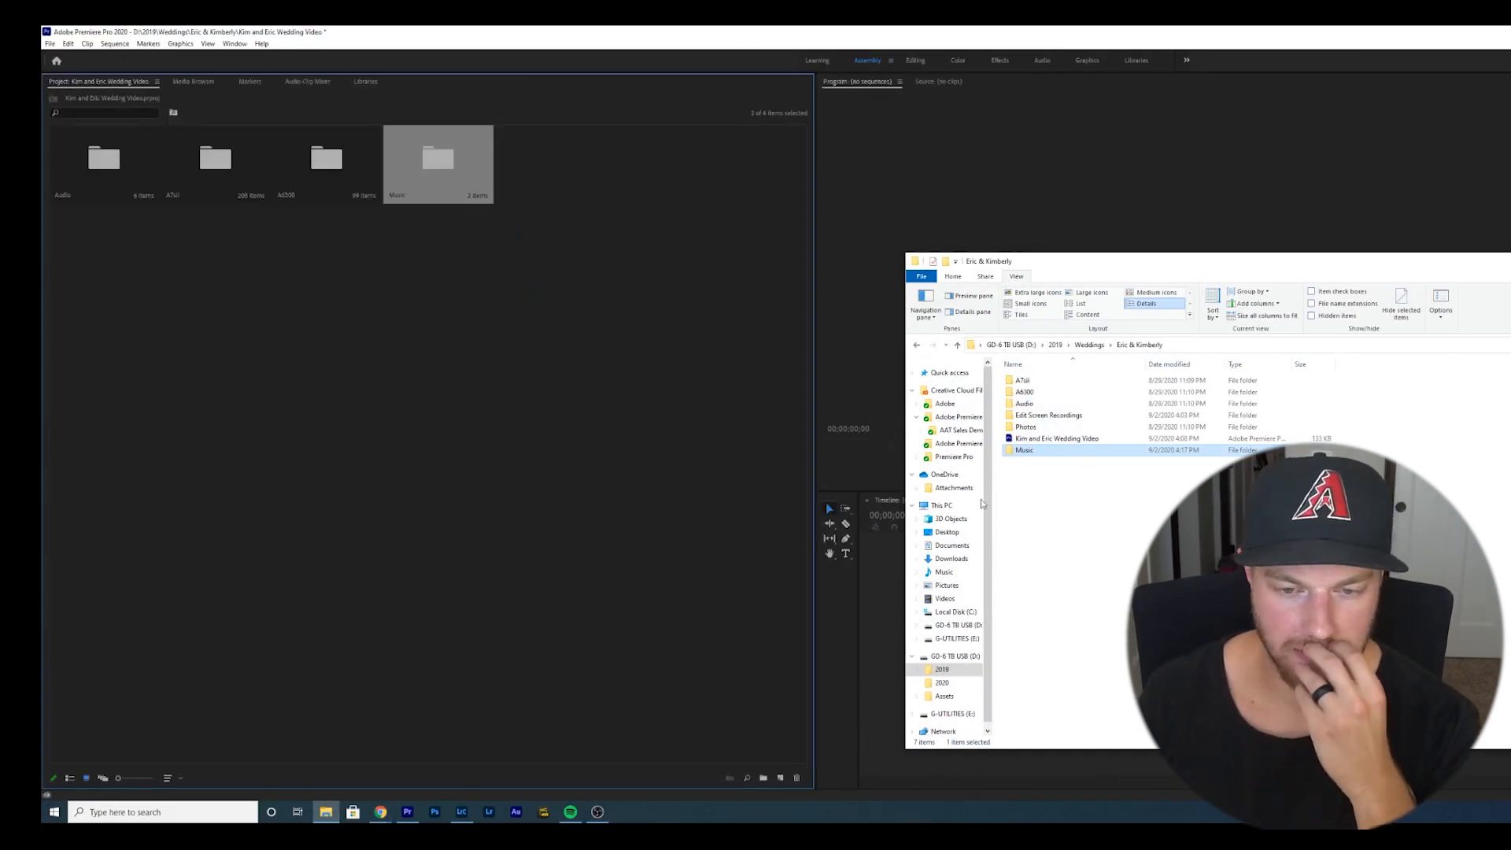
# - Preview Beyond Forever, Hoping and We Are Forever further down the playlist, jumping through their waveforms, then pause
pyautogui.moveTo(380, 811)
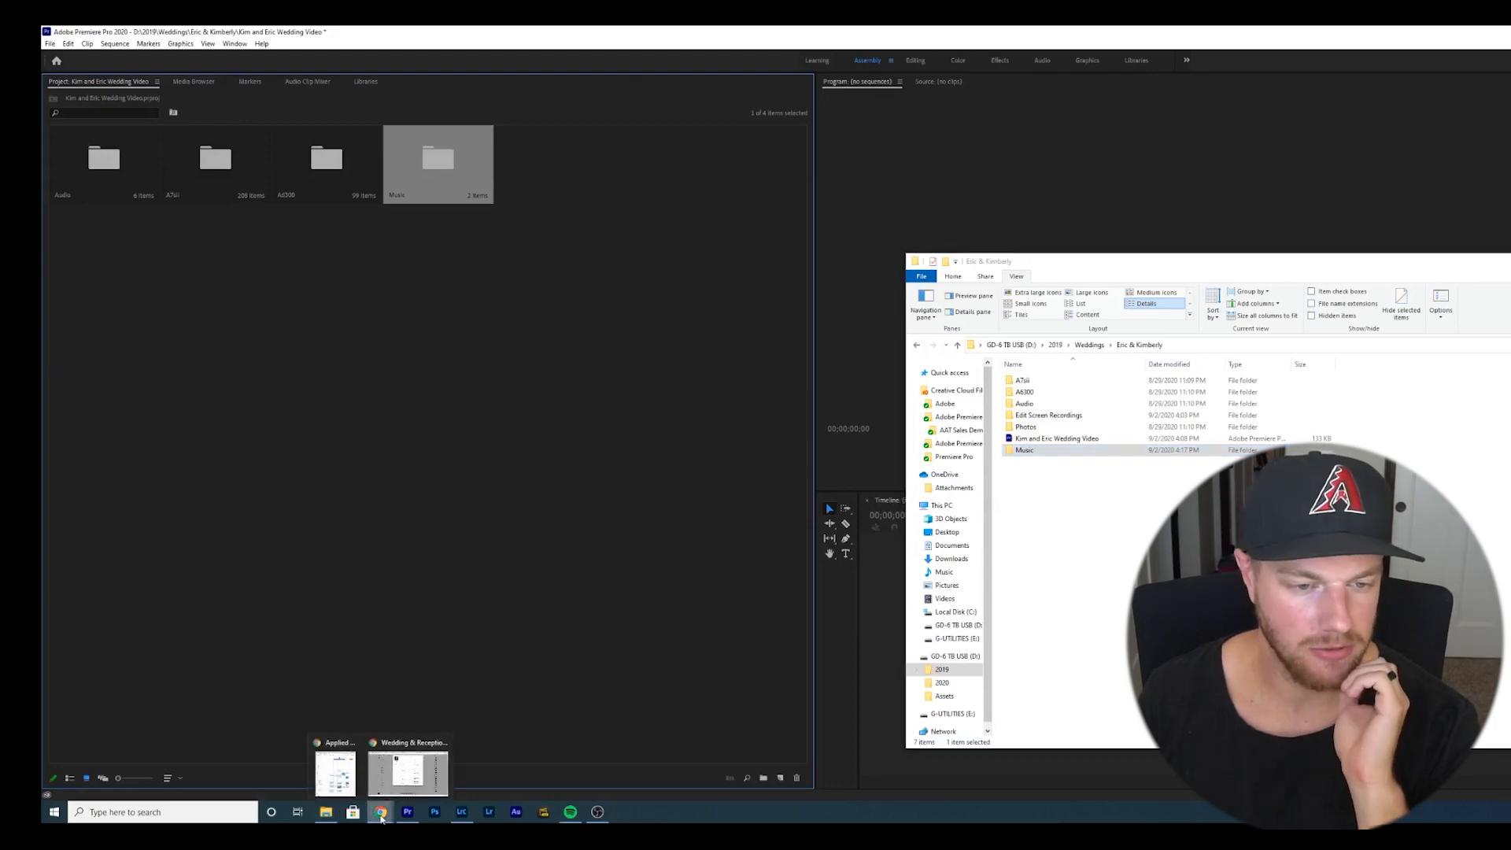
pyautogui.click(416, 768)
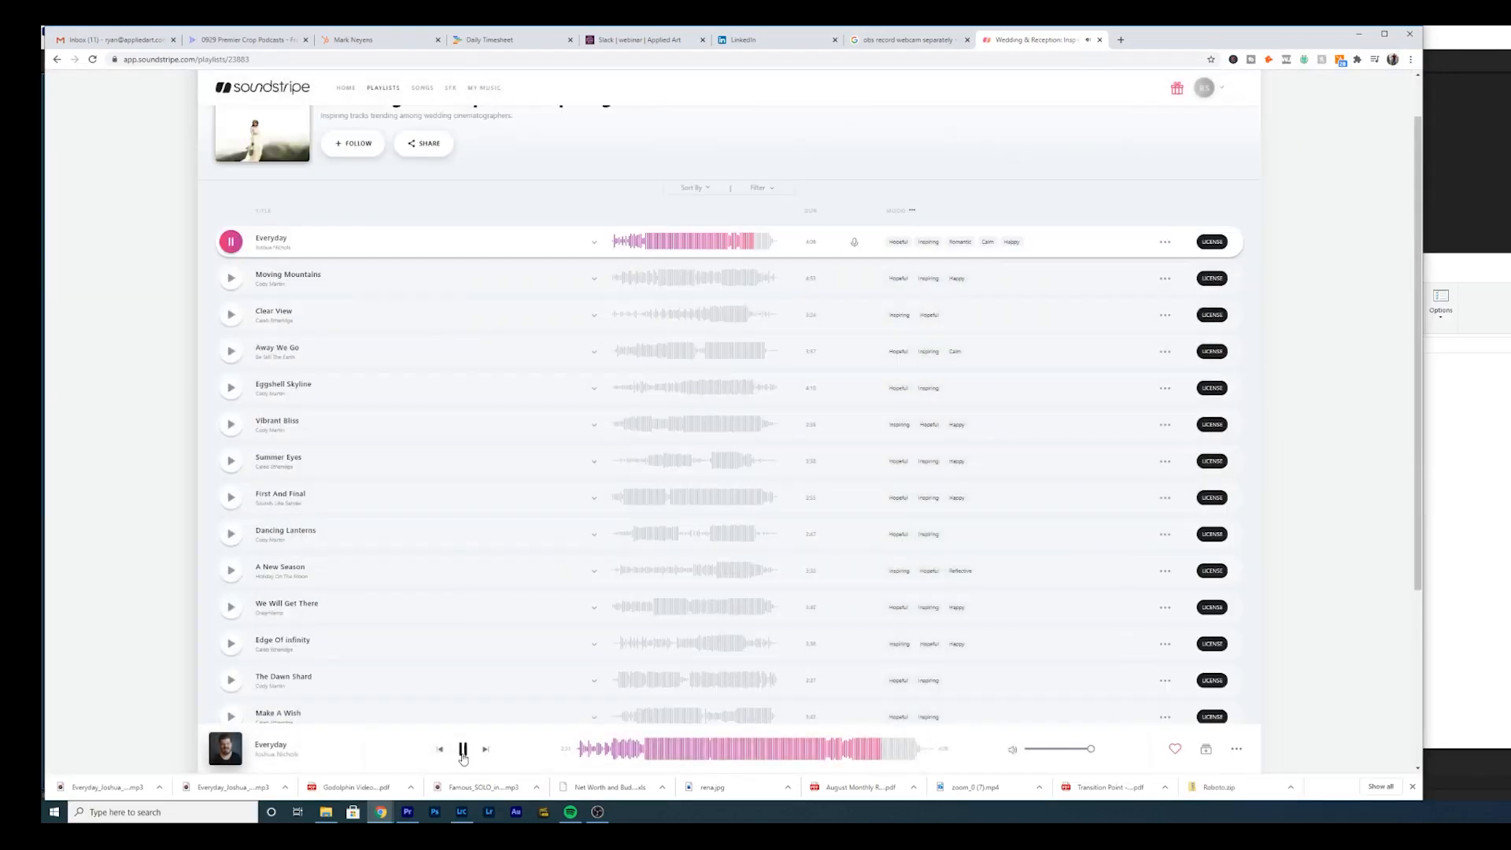
pyautogui.scroll(-3, 233, 519)
pyautogui.click(231, 509)
pyautogui.click(826, 752)
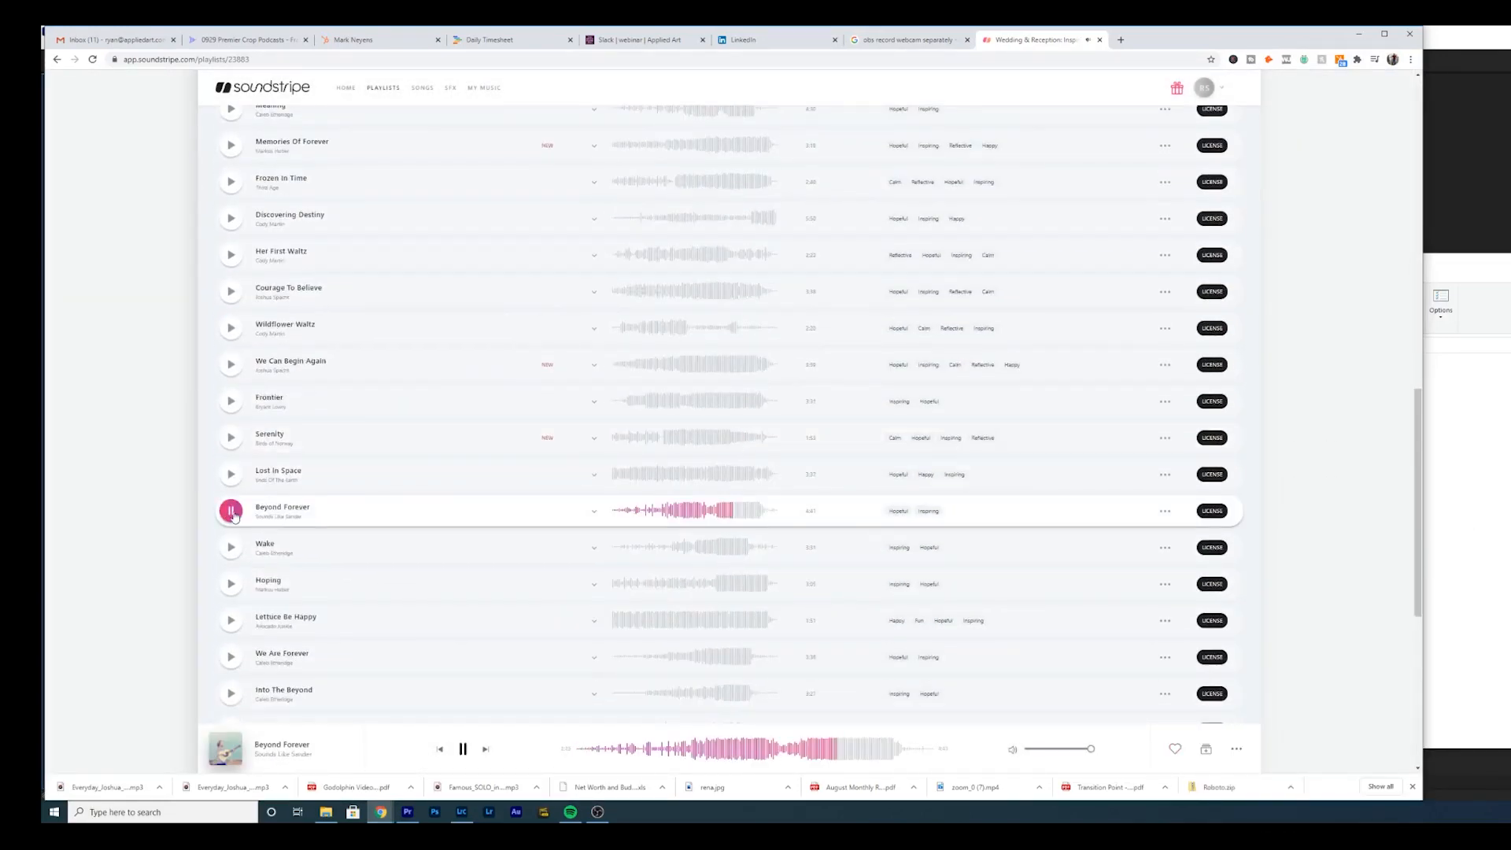
pyautogui.click(230, 582)
pyautogui.click(820, 751)
pyautogui.scroll(-1, 232, 582)
pyautogui.click(230, 602)
pyautogui.click(767, 752)
pyautogui.click(464, 750)
# - License We Are Forever and download its stems
pyautogui.click(1212, 602)
pyautogui.click(733, 426)
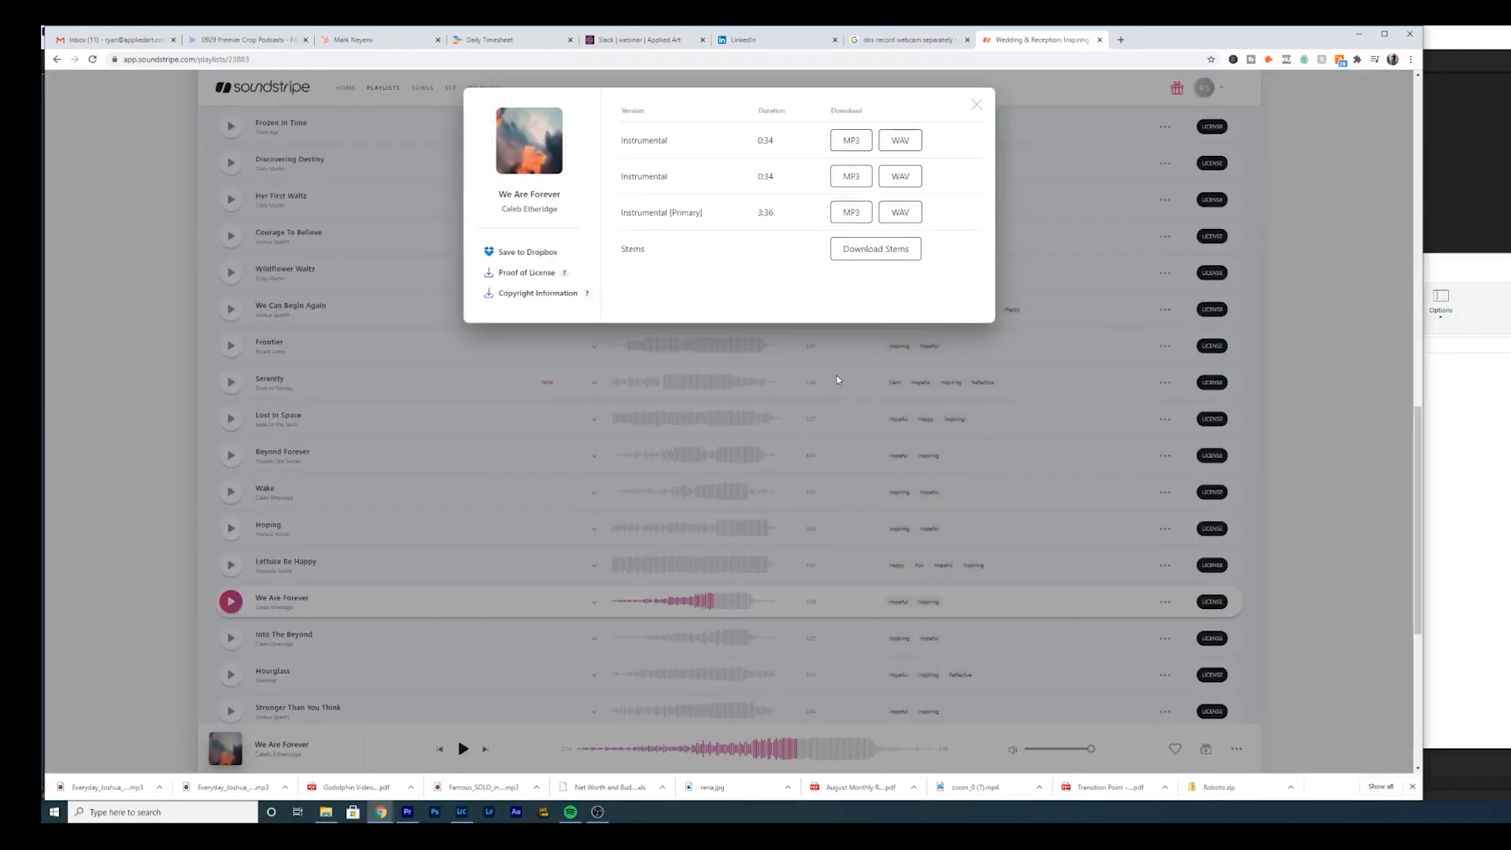
pyautogui.click(862, 254)
# - Open the downloaded We Are Forever stems folder and copy all its files into the Music folder
pyautogui.click(108, 787)
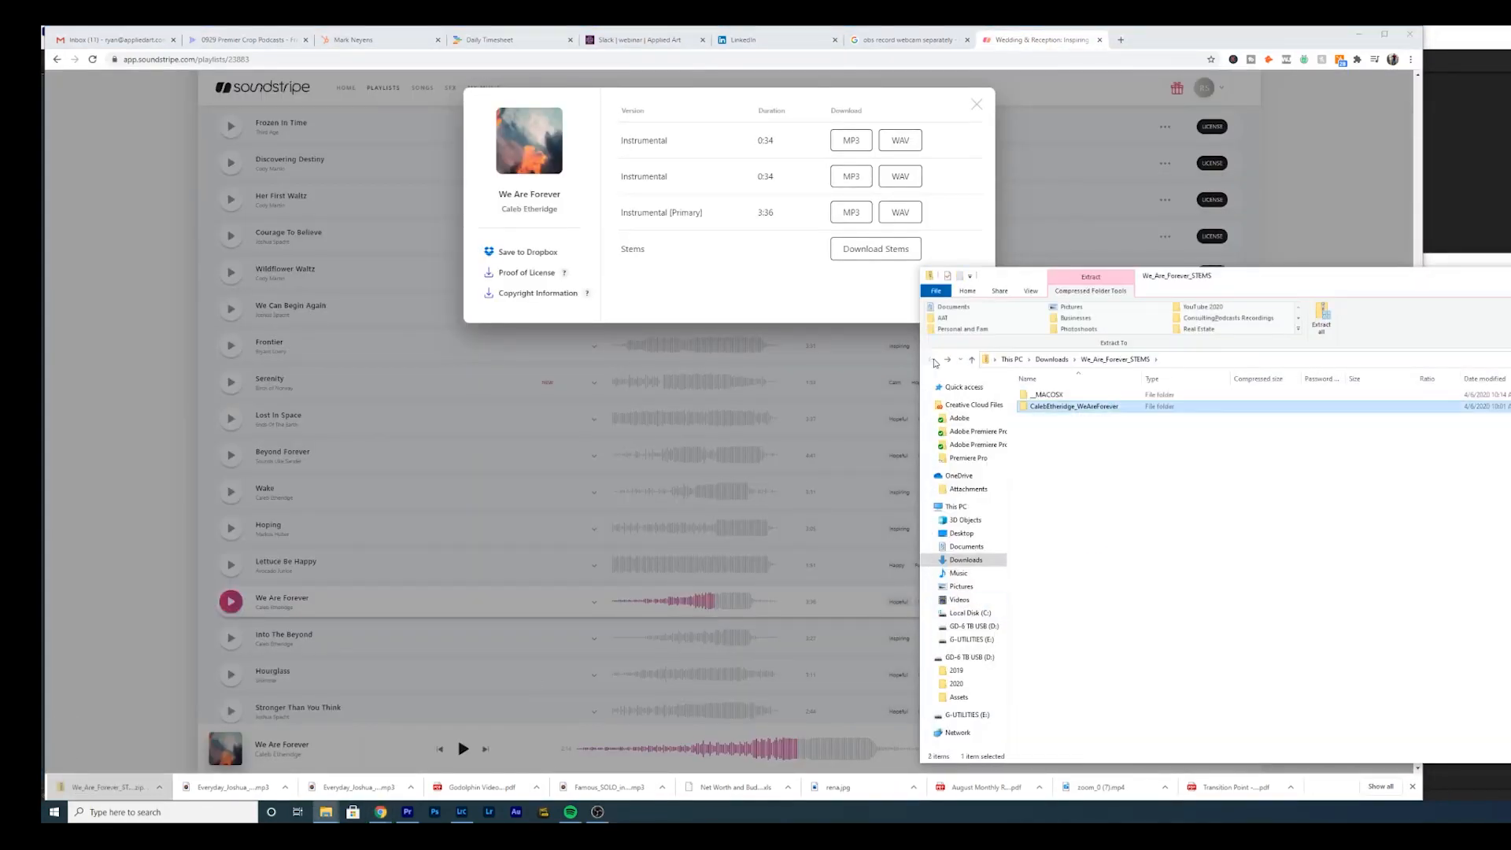
pyautogui.doubleClick(1102, 408)
pyautogui.hotkey('ctrl', 'a')
pyautogui.hotkey('ctrl', 'c')
pyautogui.hotkey('ctrl', 'v')
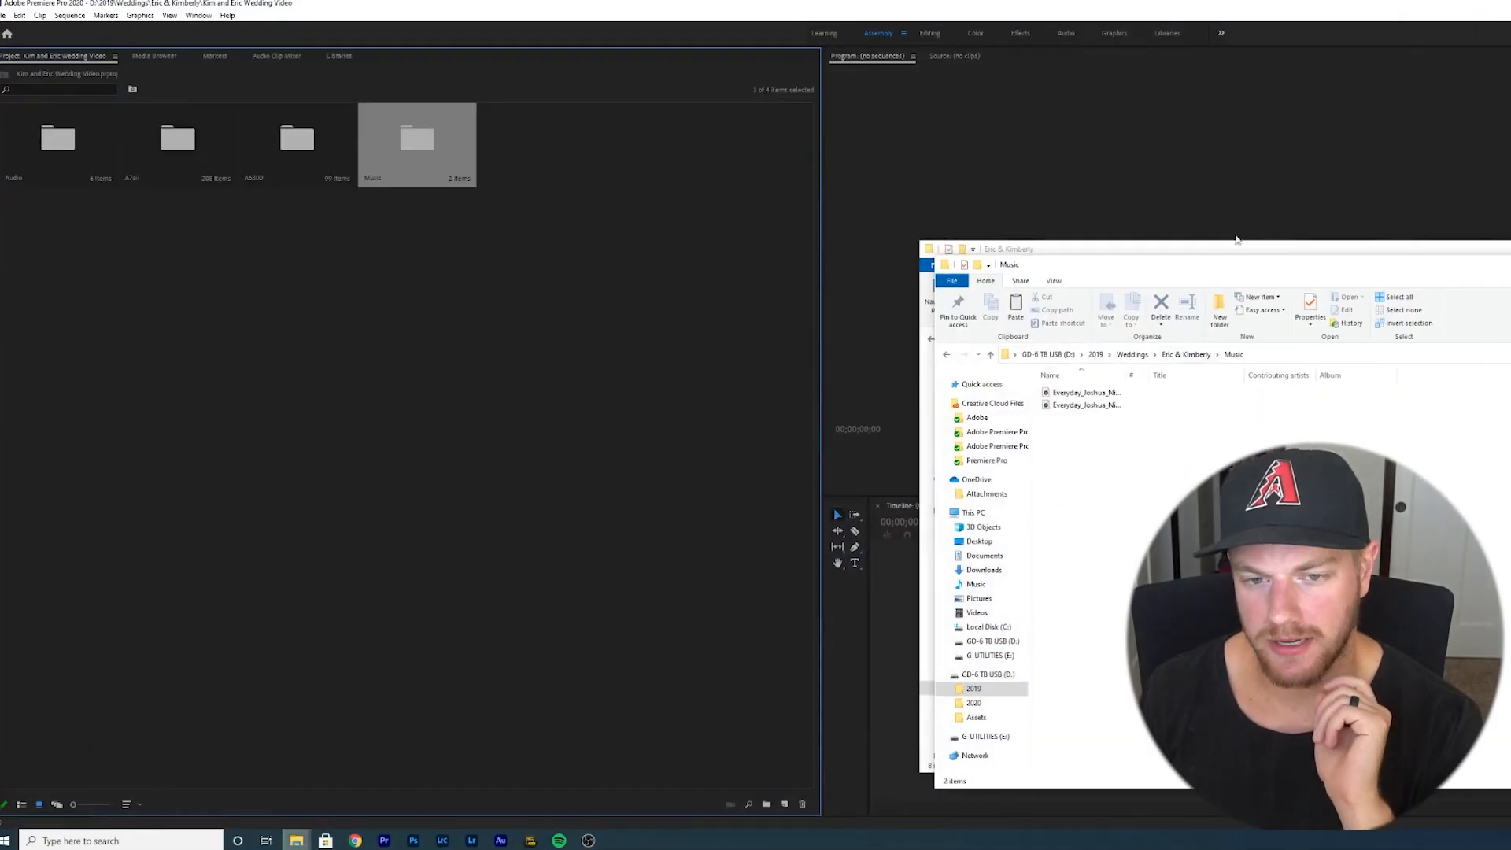
pyautogui.hotkey('alt', 'Up')
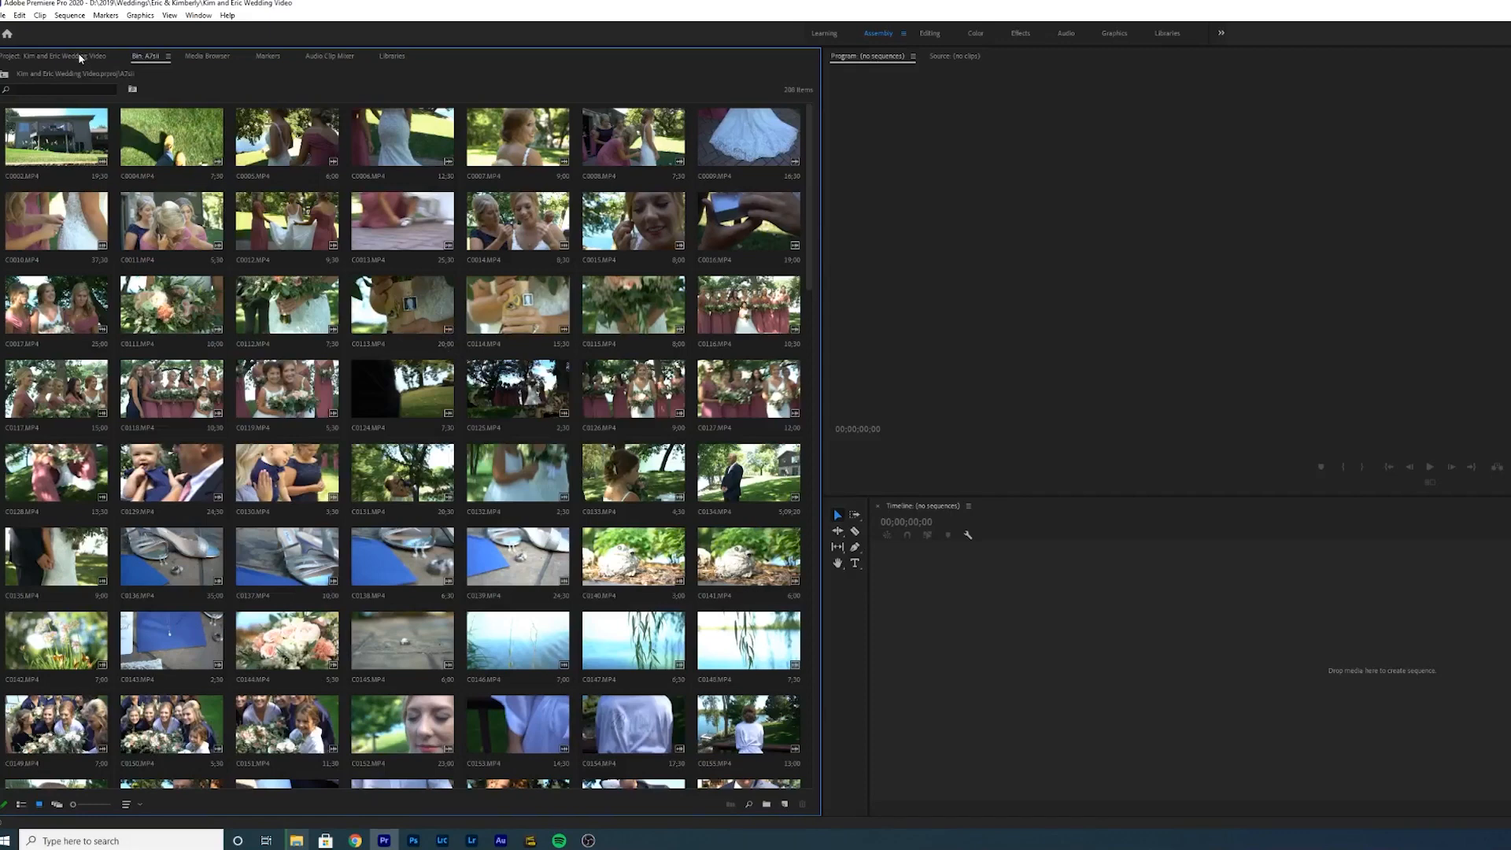
# - Mark in and out points on clip C0003 in the Source Monitor and add it to a new sequence
pyautogui.click(82, 57)
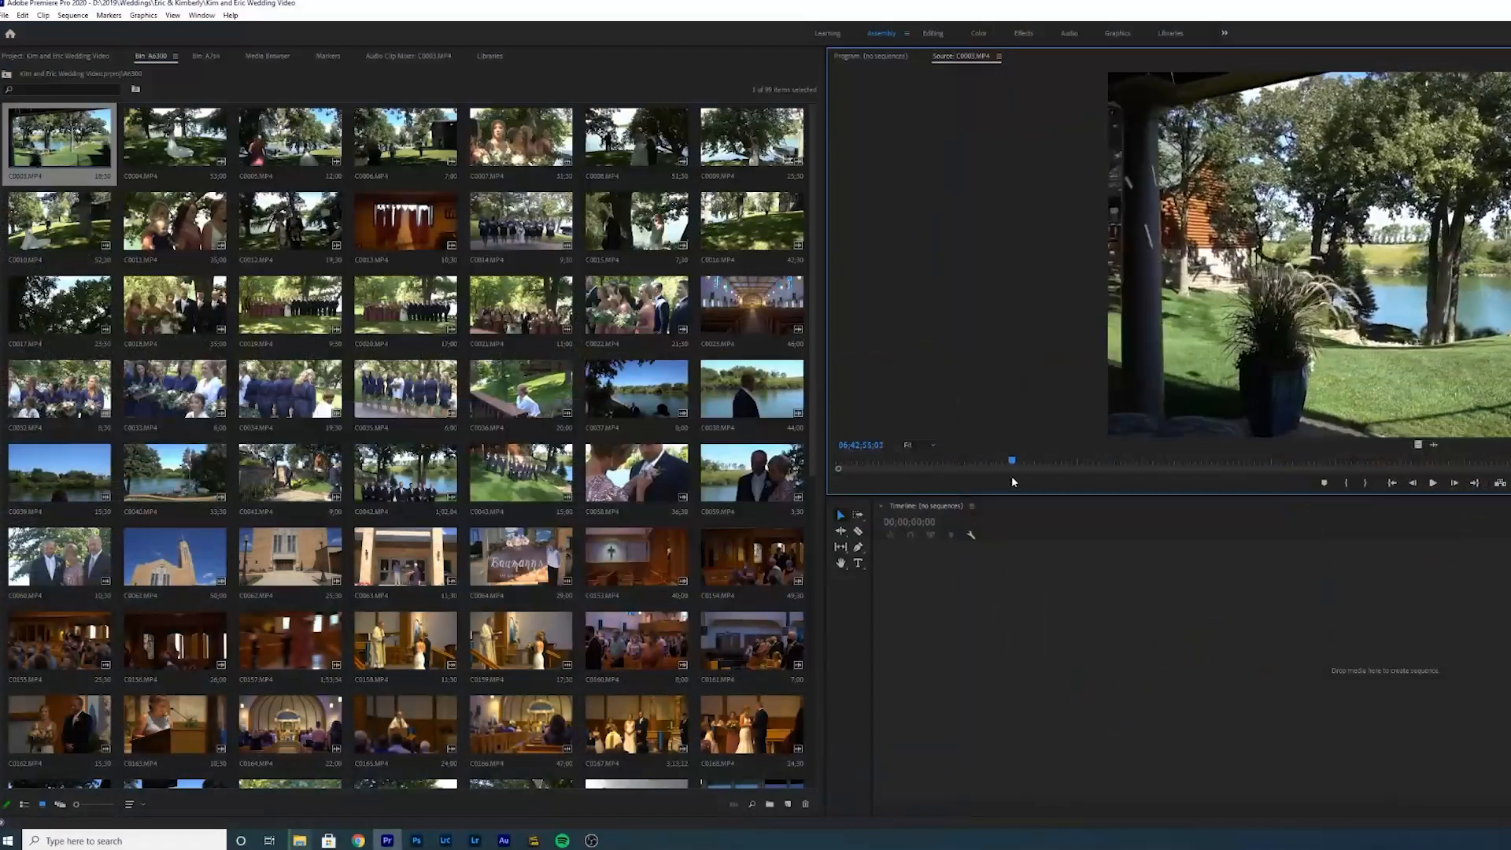
pyautogui.moveTo(1011, 477); pyautogui.dragTo(1333, 453)
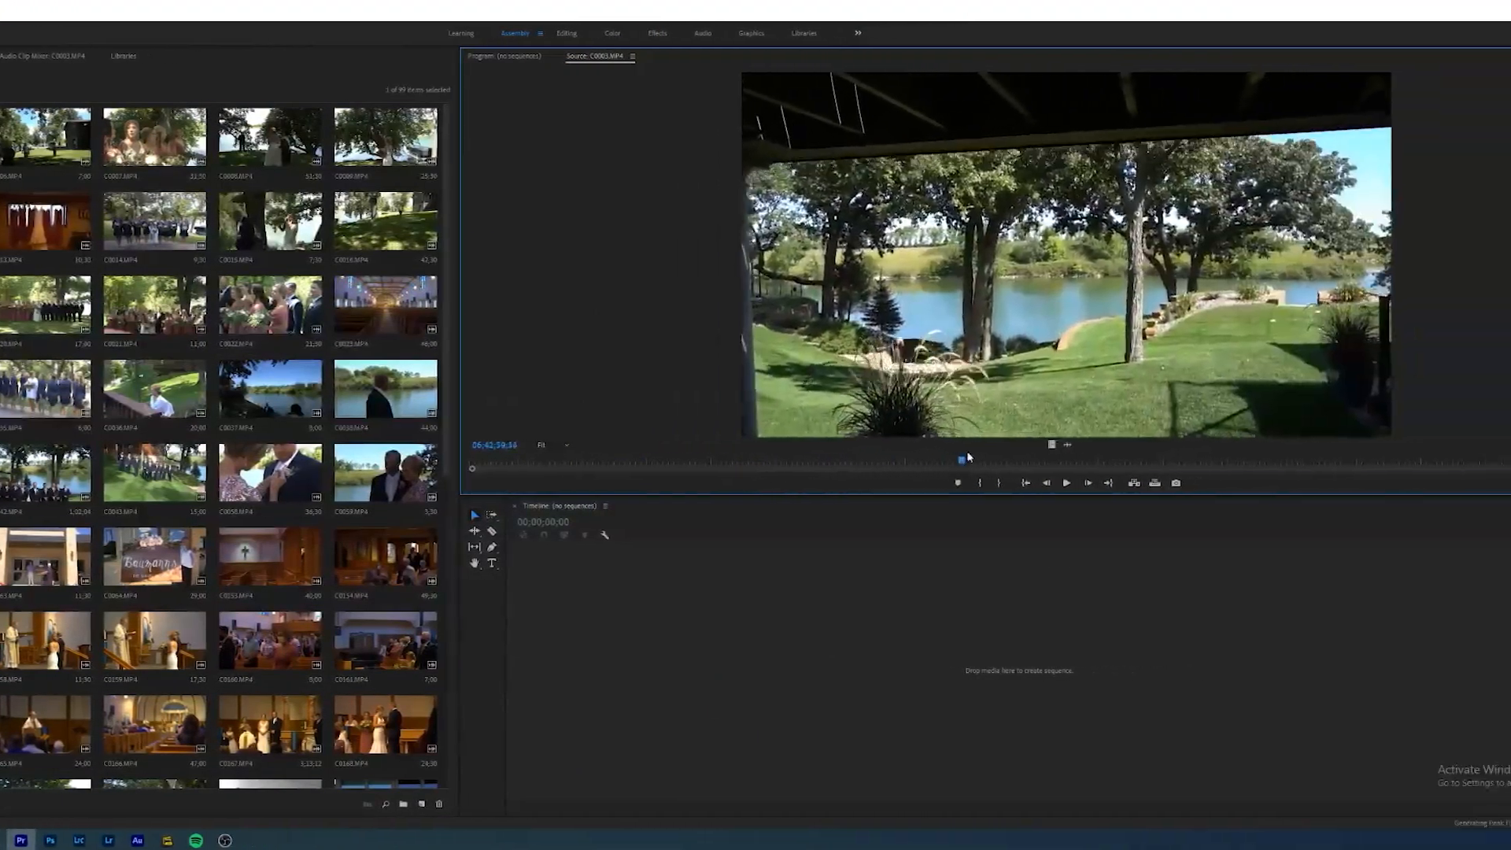
pyautogui.moveTo(968, 456); pyautogui.dragTo(1027, 459)
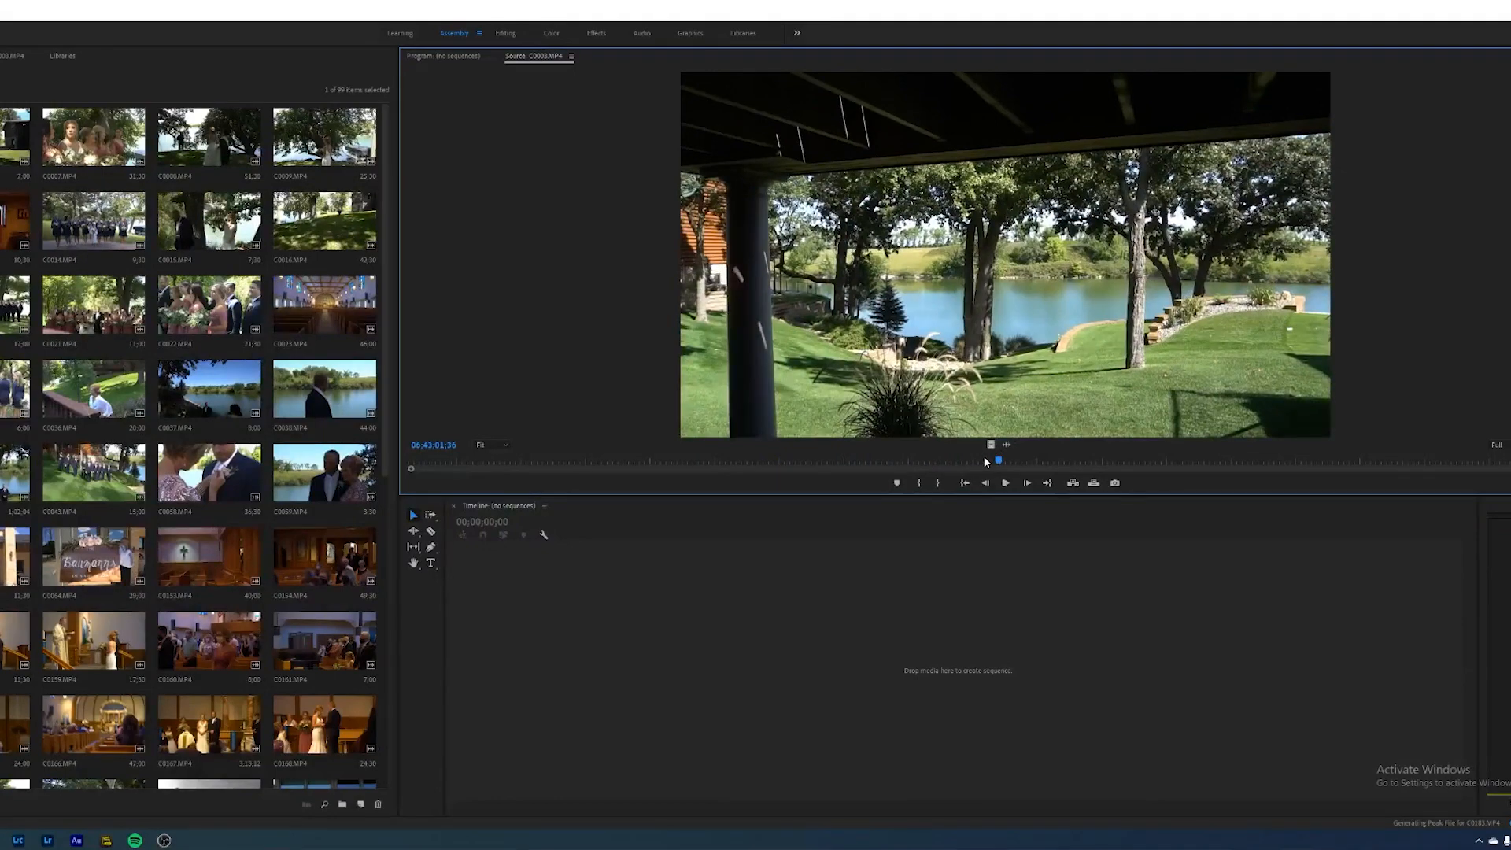
pyautogui.moveTo(999, 464); pyautogui.dragTo(1181, 458)
pyautogui.press('i')
pyautogui.press('o')
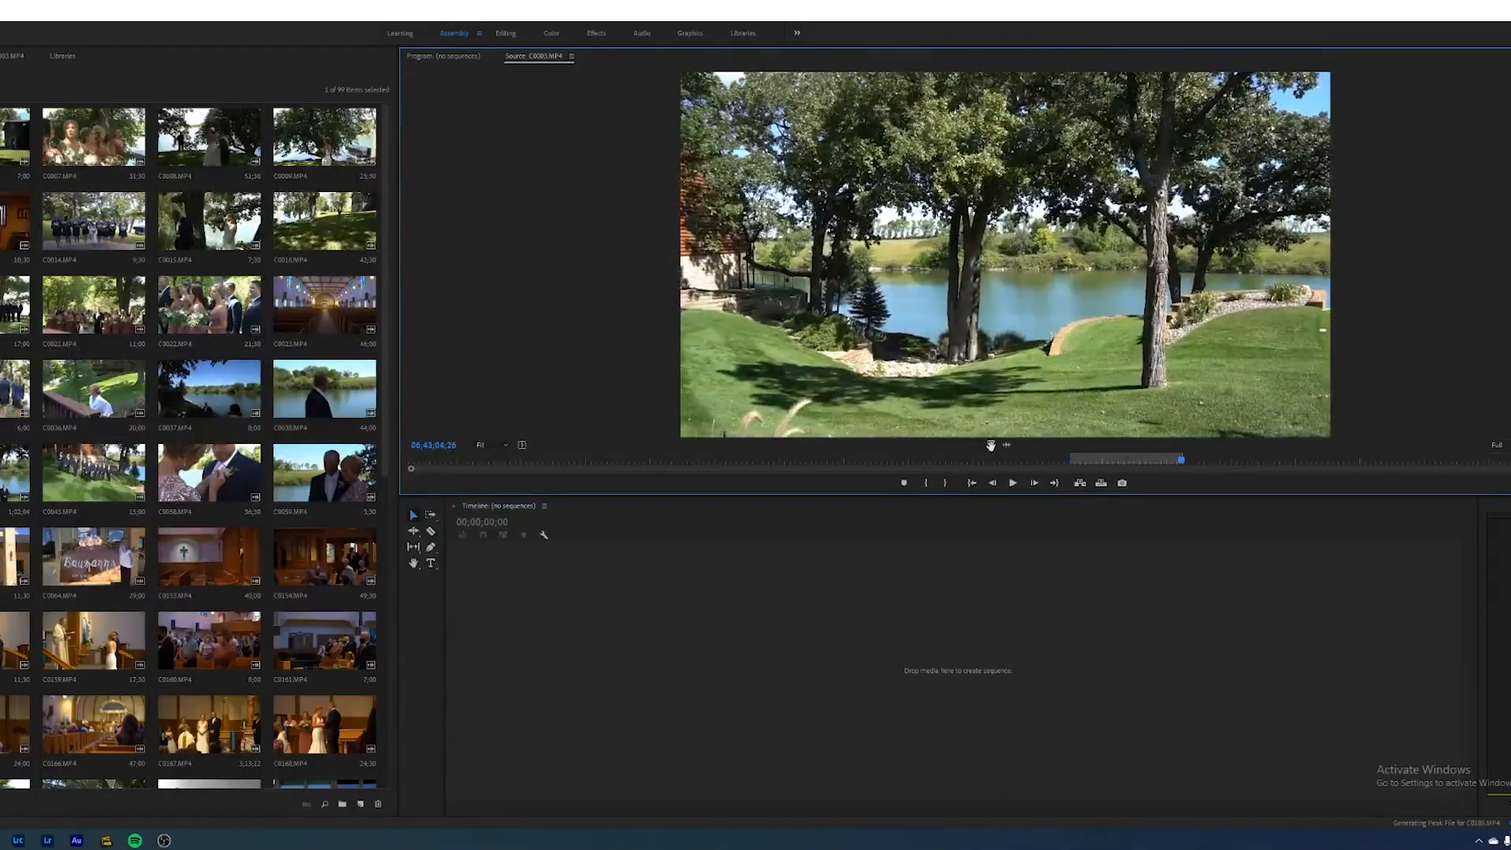
pyautogui.moveTo(689, 681); pyautogui.dragTo(688, 682)
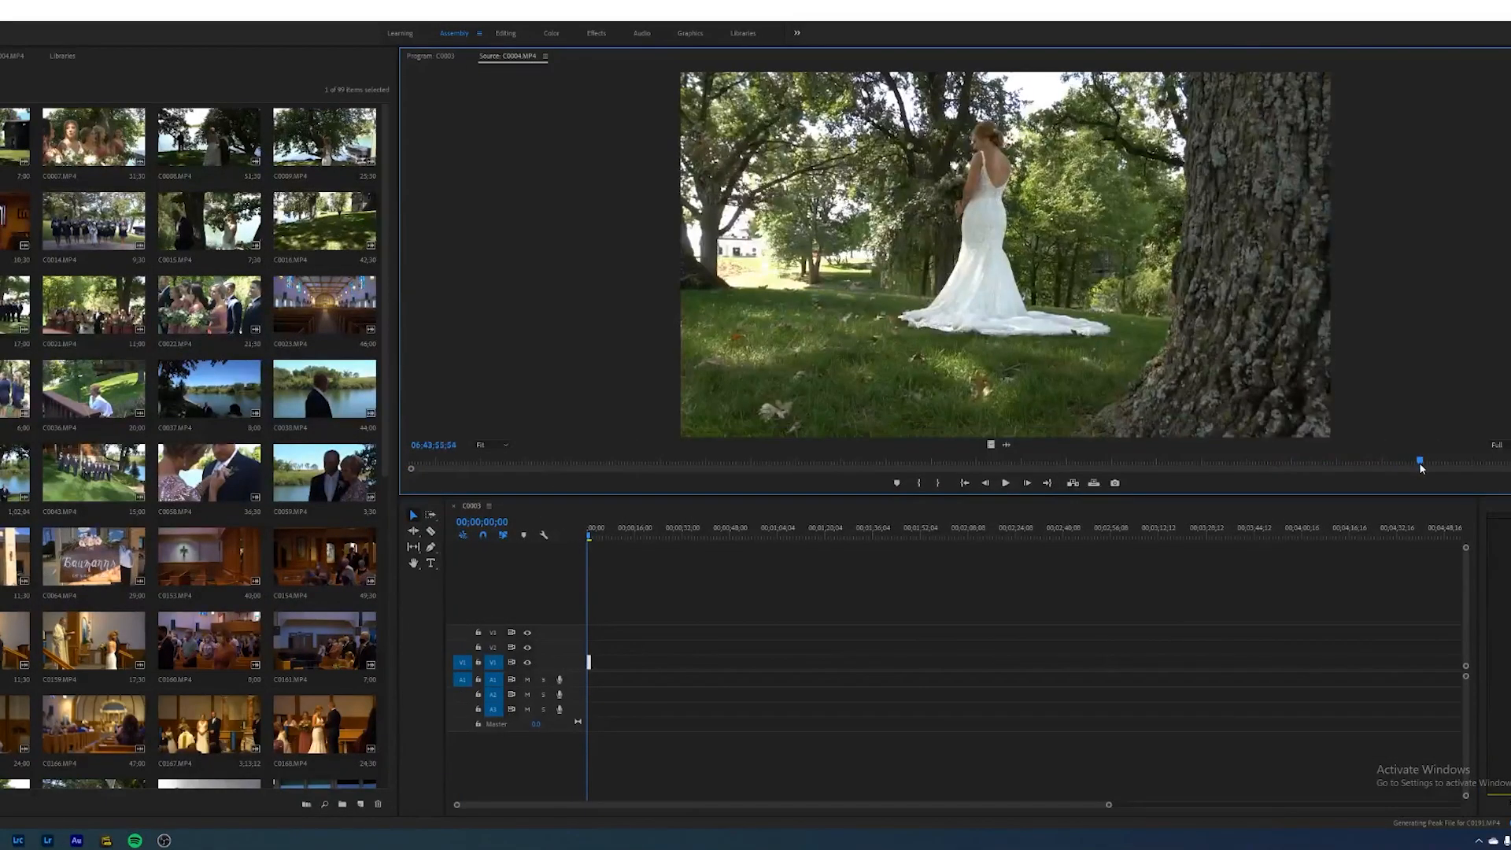
# - Mark in and out points on clip C0004 after previewing it and insert it into the sequence
pyautogui.moveTo(1418, 461); pyautogui.dragTo(1374, 466)
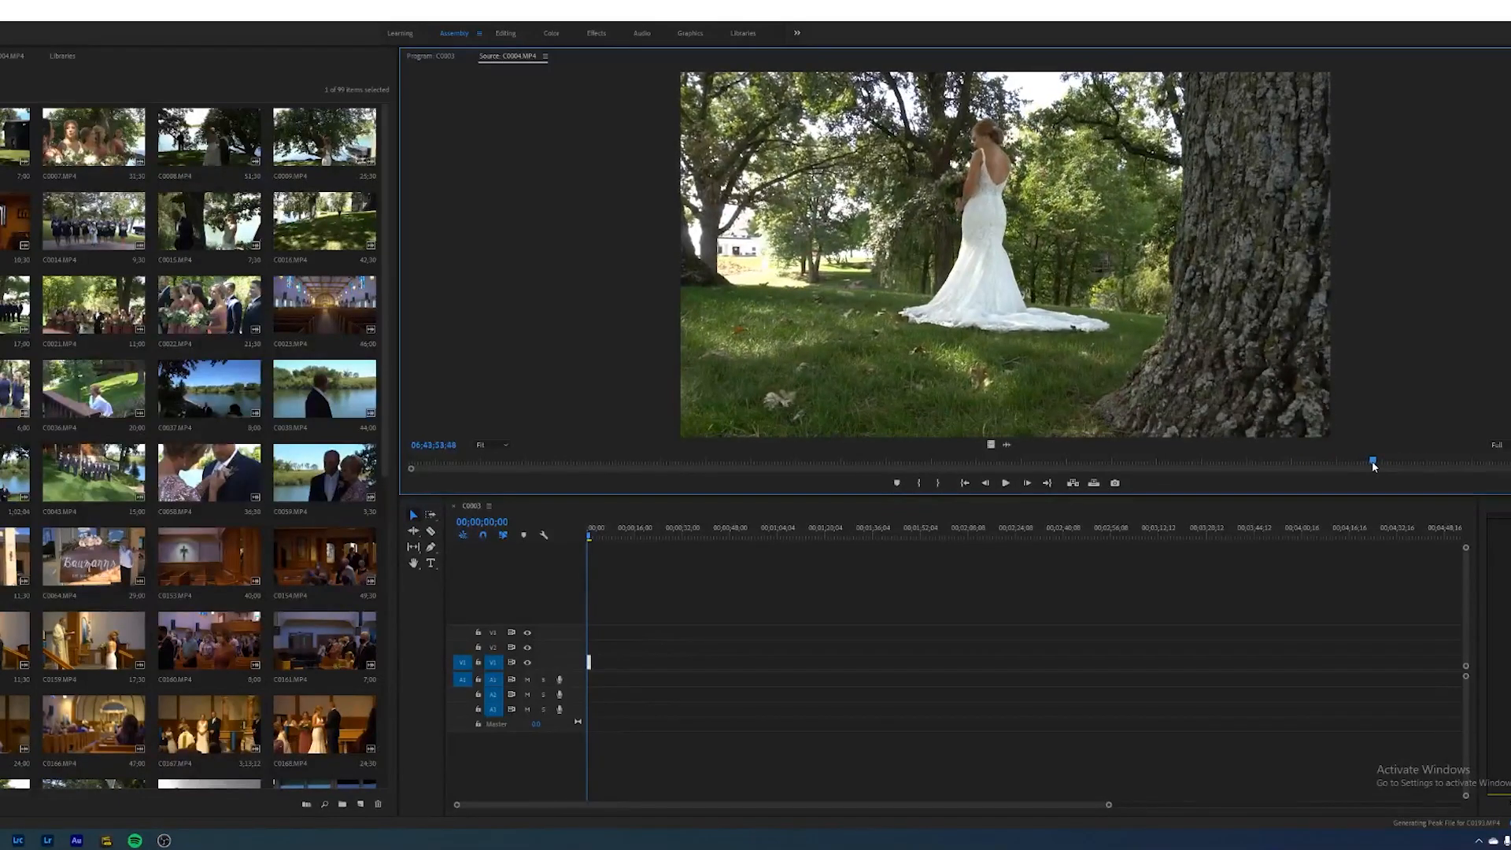
pyautogui.press('i')
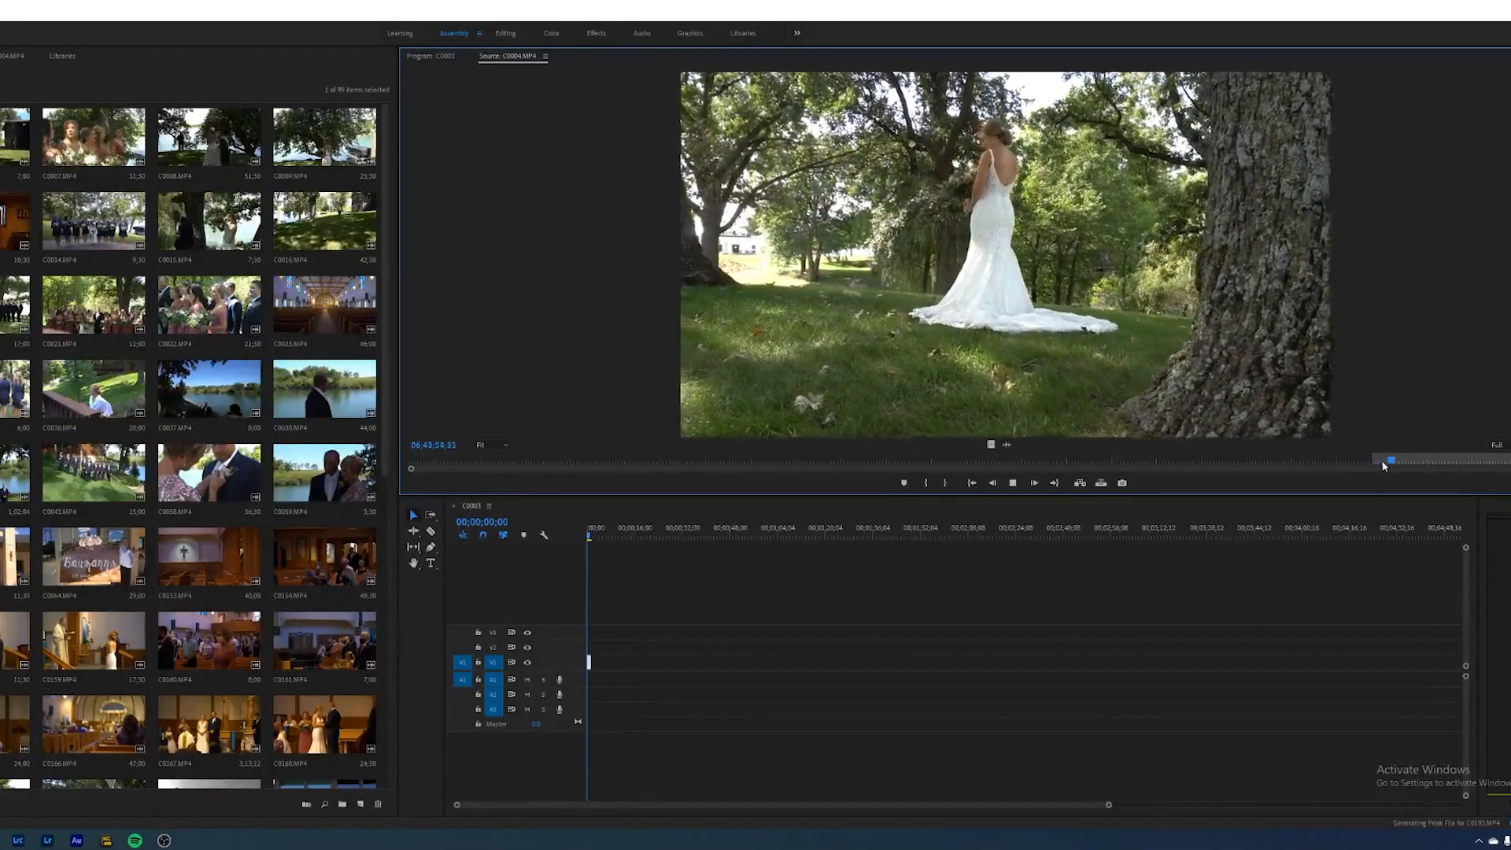
pyautogui.press('space')
pyautogui.moveTo(1400, 461); pyautogui.dragTo(1386, 463)
pyautogui.press('space')
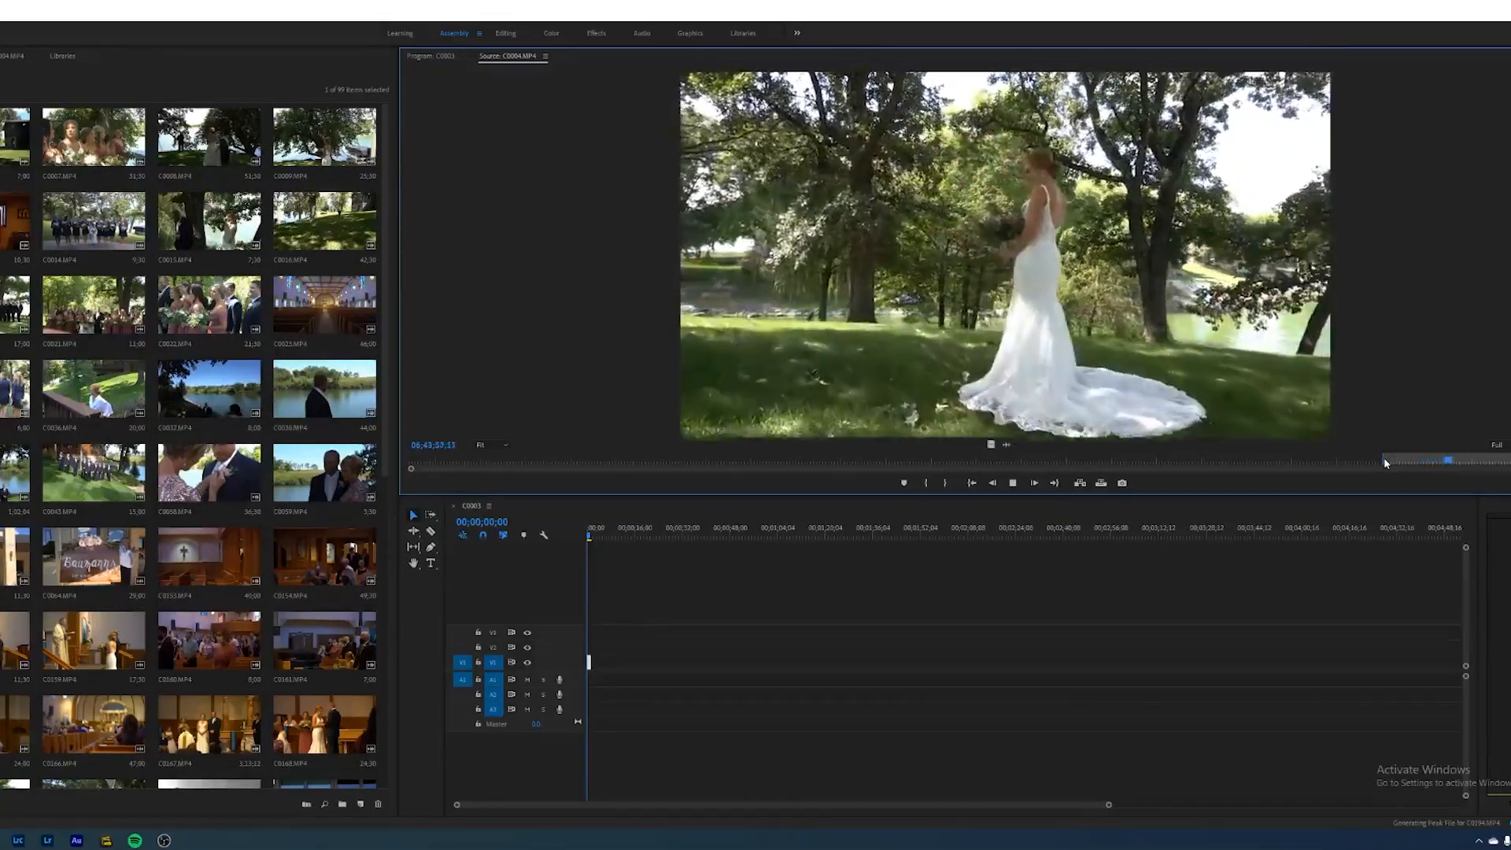
pyautogui.press('space')
pyautogui.press('o')
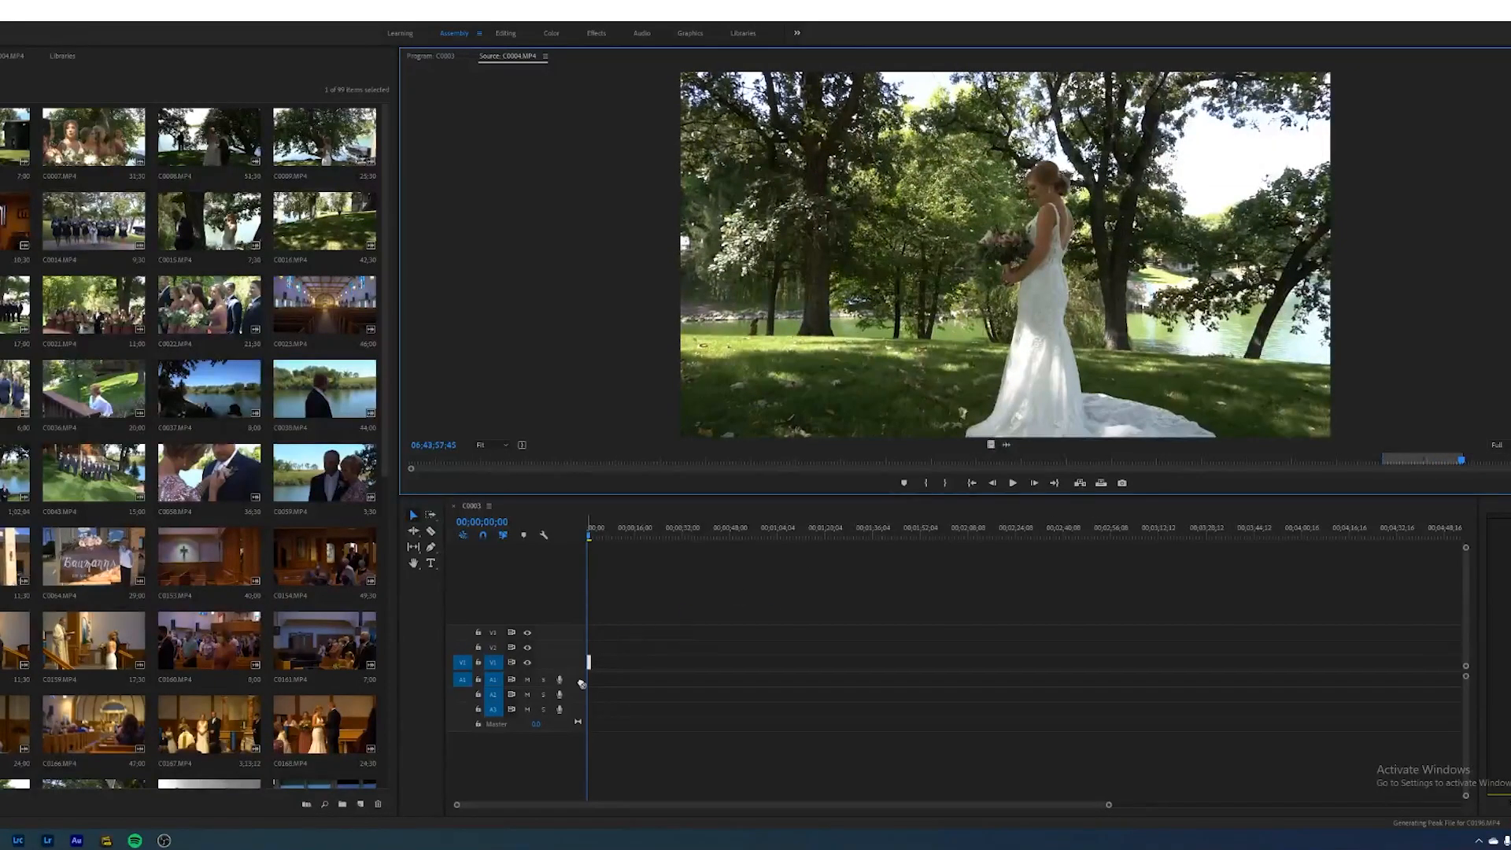
pyautogui.moveTo(600, 670); pyautogui.dragTo(601, 665)
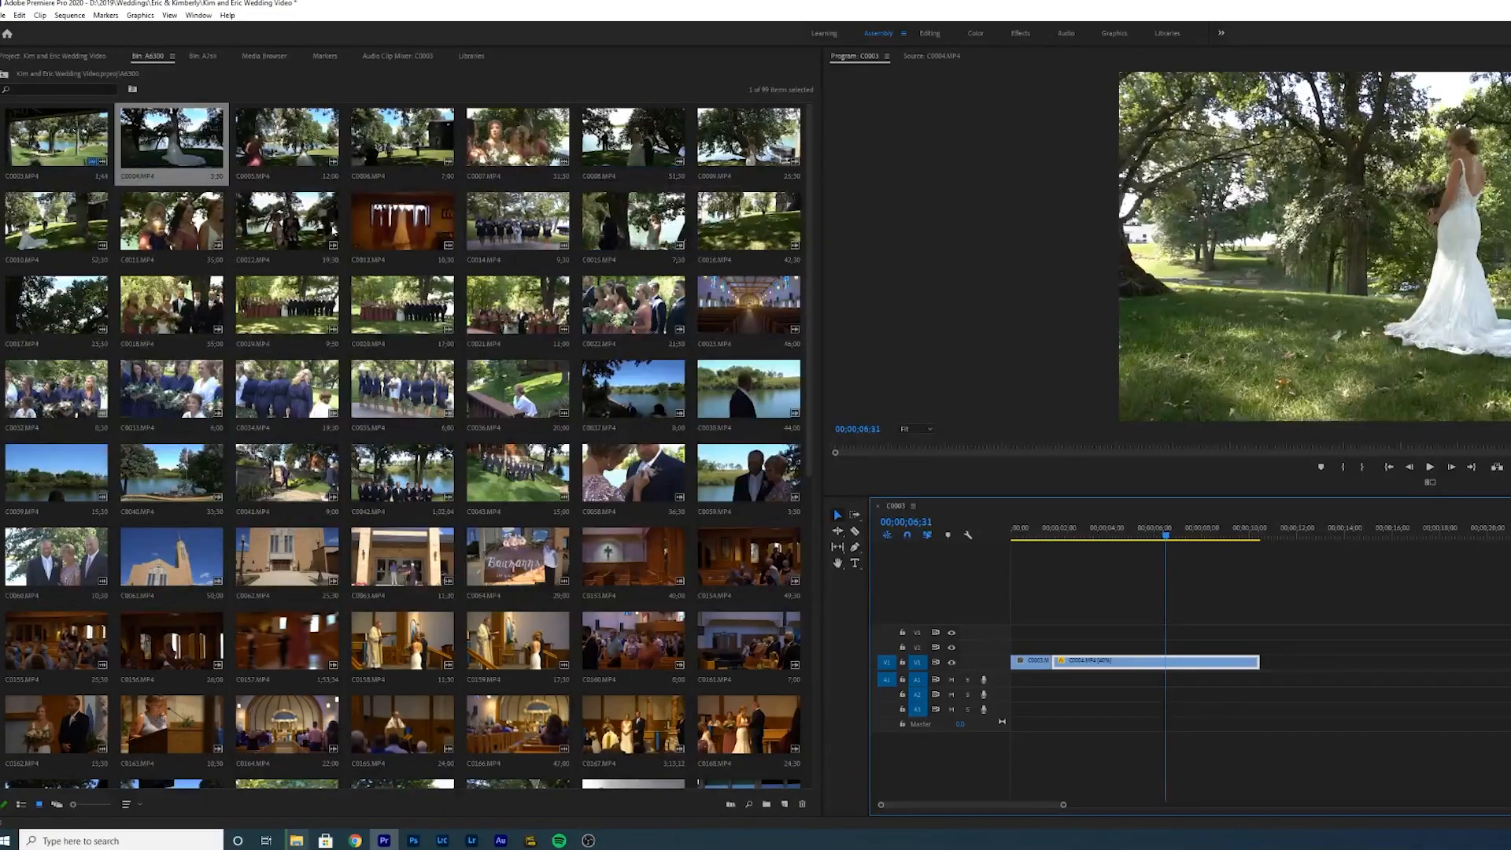
# - Open the next clips from the A6300 bin and insert one into the sequence
pyautogui.doubleClick(287, 138)
pyautogui.press('Delete')
pyautogui.doubleClick(287, 137)
pyautogui.doubleClick(403, 138)
pyautogui.moveTo(1414, 444); pyautogui.dragTo(1301, 661)
# - Mark in and out points on the following clip and insert it into the sequence
pyautogui.doubleClick(517, 138)
pyautogui.moveTo(837, 463); pyautogui.dragTo(1165, 472)
pyautogui.press('i')
pyautogui.press('o')
pyautogui.moveTo(1414, 445); pyautogui.dragTo(1448, 647)
# - Save the project and open two more clips from the bin, scrubbing through the second
pyautogui.hotkey('ctrl', 's')
pyautogui.doubleClick(633, 138)
pyautogui.doubleClick(749, 138)
pyautogui.moveTo(884, 463); pyautogui.dragTo(941, 483)
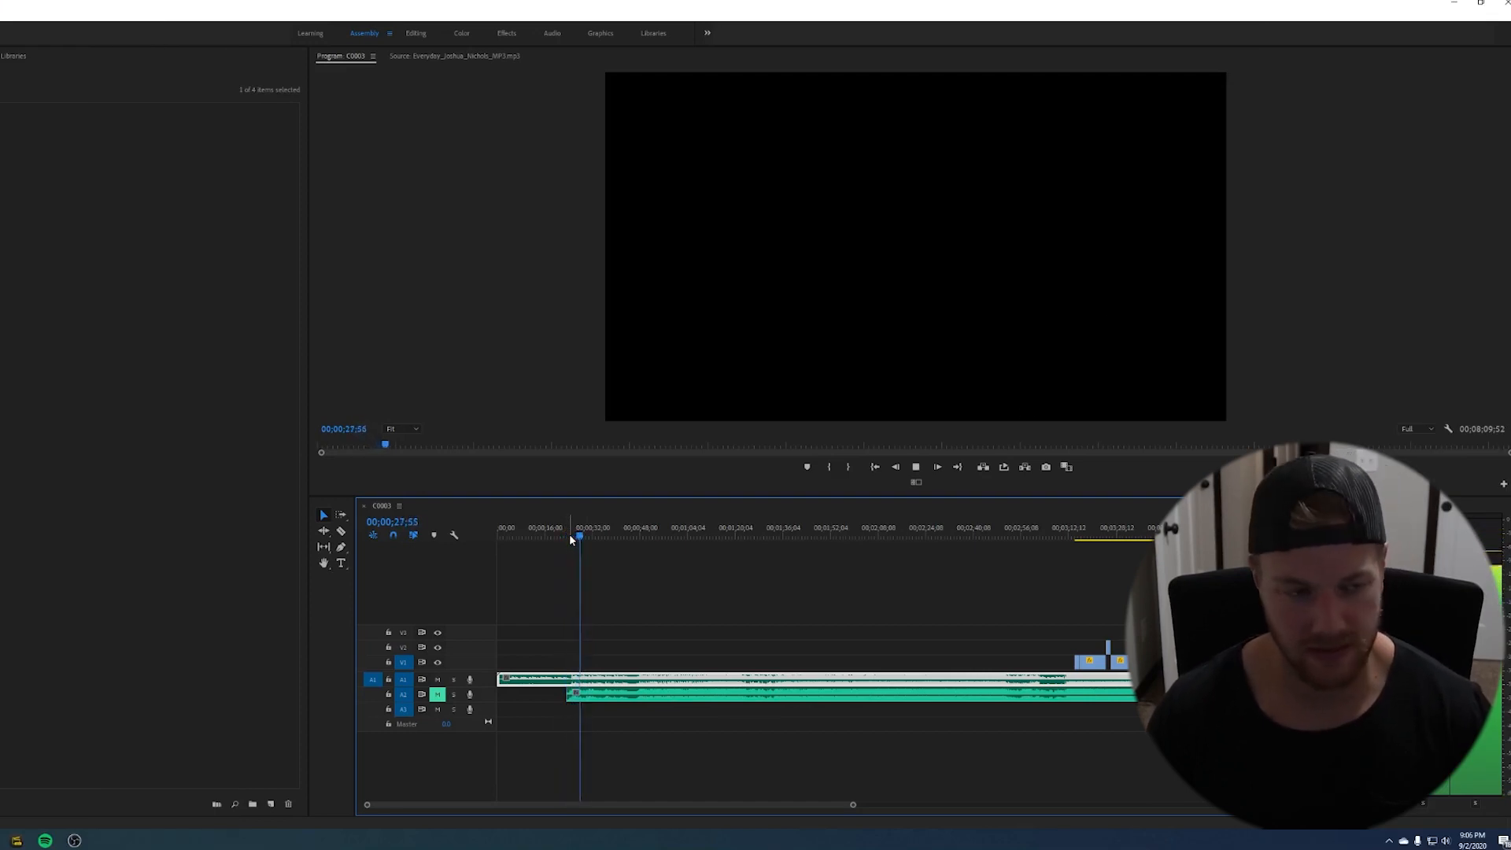
# - Unmute audio track A2 and play back the sequence with the music
pyautogui.press('space')
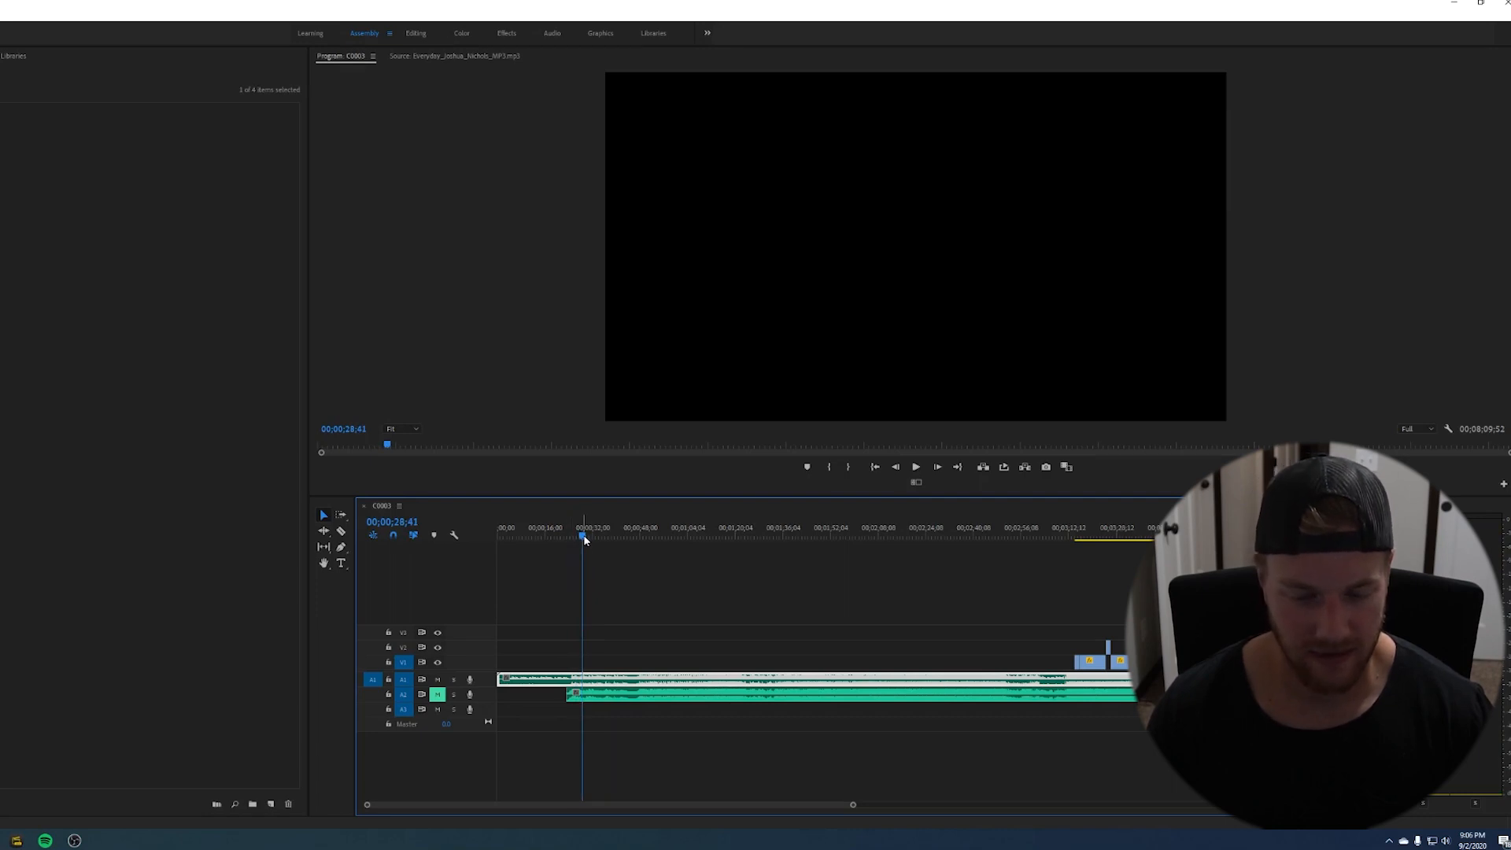
pyautogui.moveTo(585, 540)
pyautogui.mouseDown()
pyautogui.moveTo(639, 543)
pyautogui.moveTo(563, 546)
pyautogui.mouseUp()
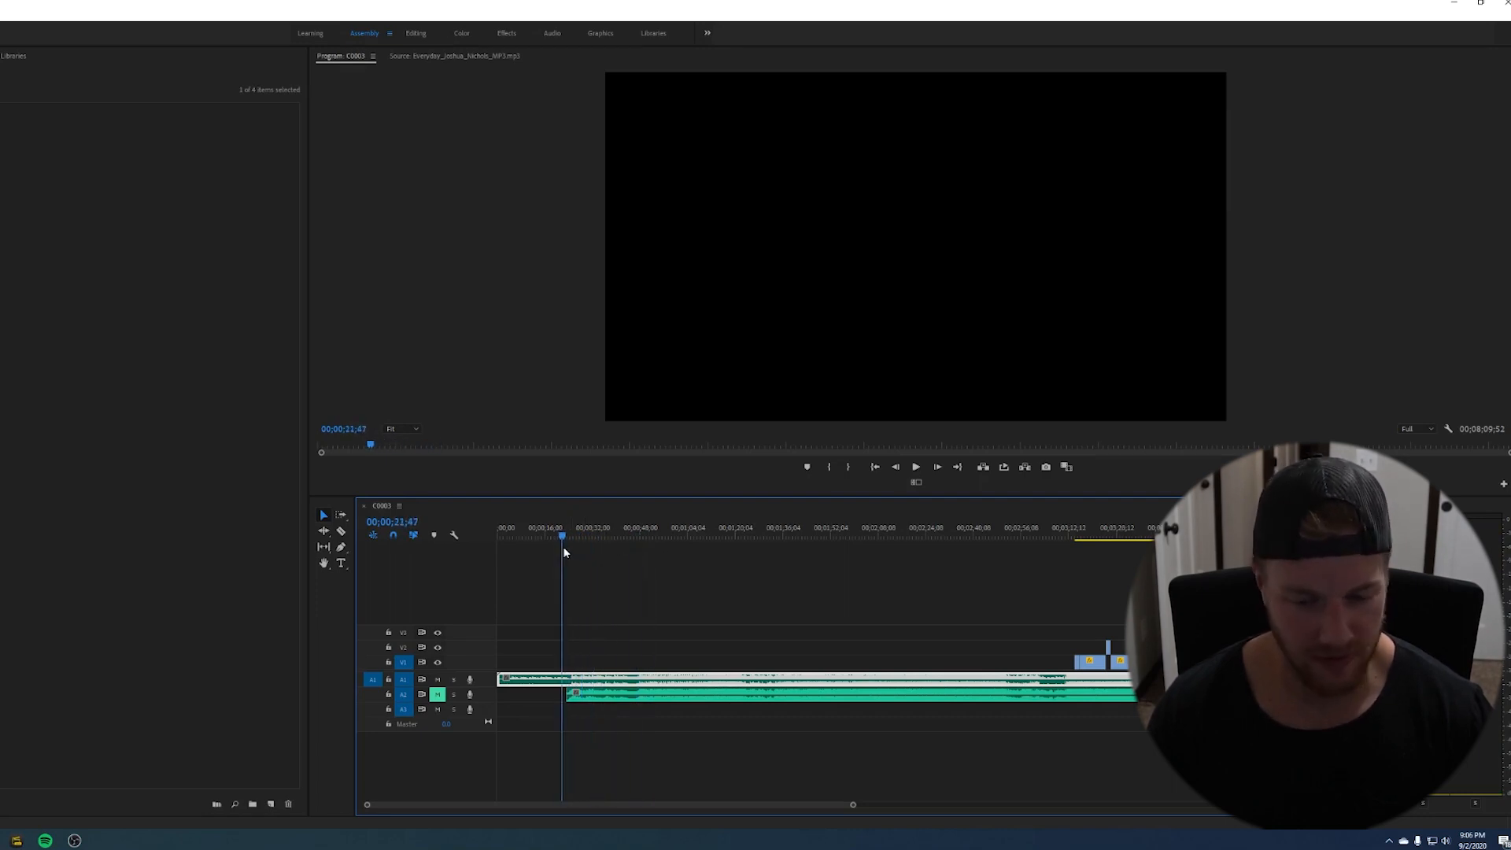
pyautogui.click(438, 695)
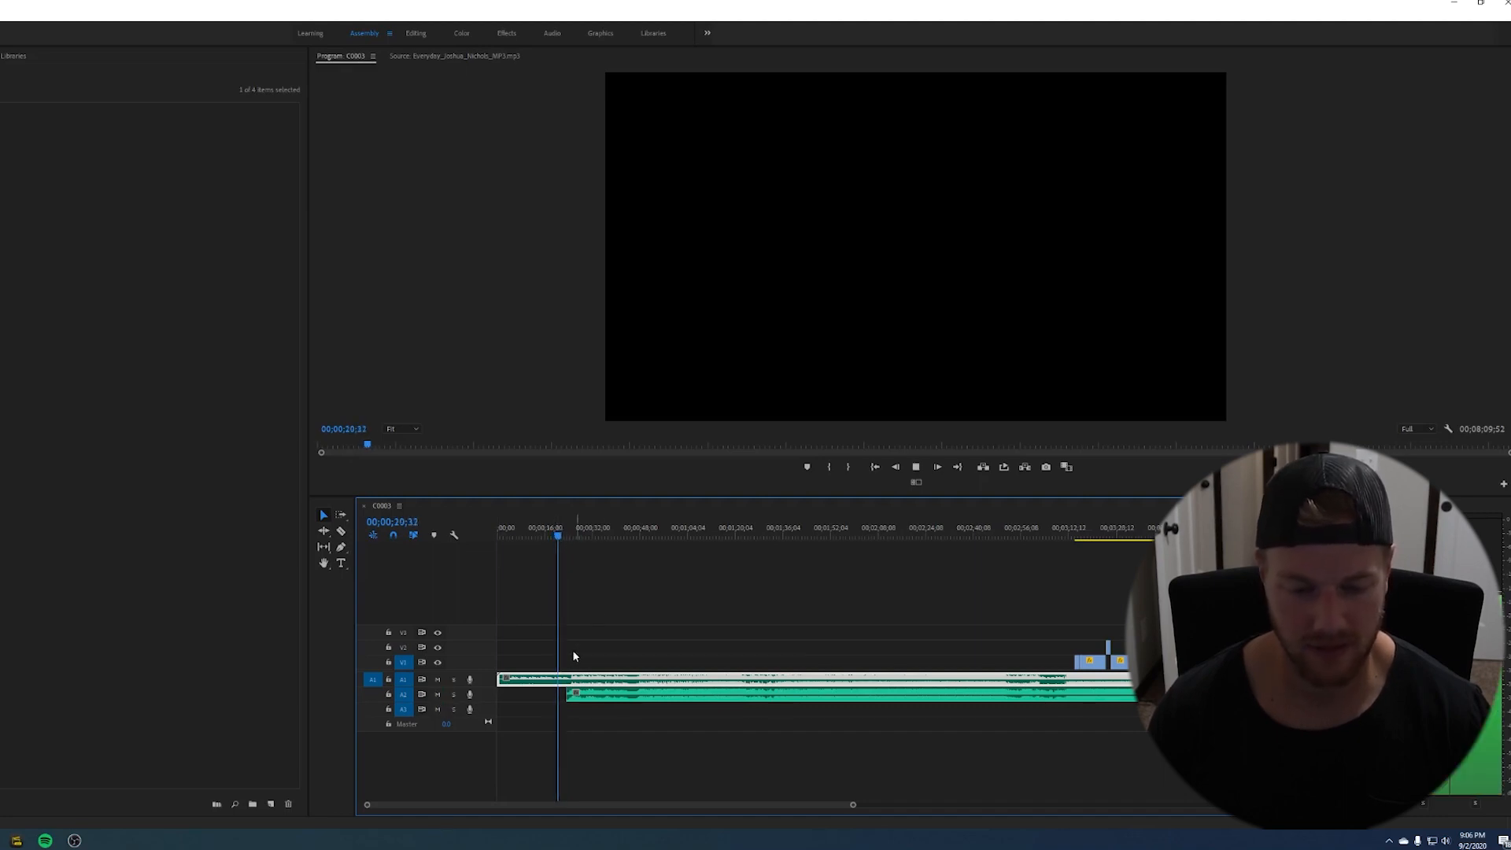
pyautogui.press('space')
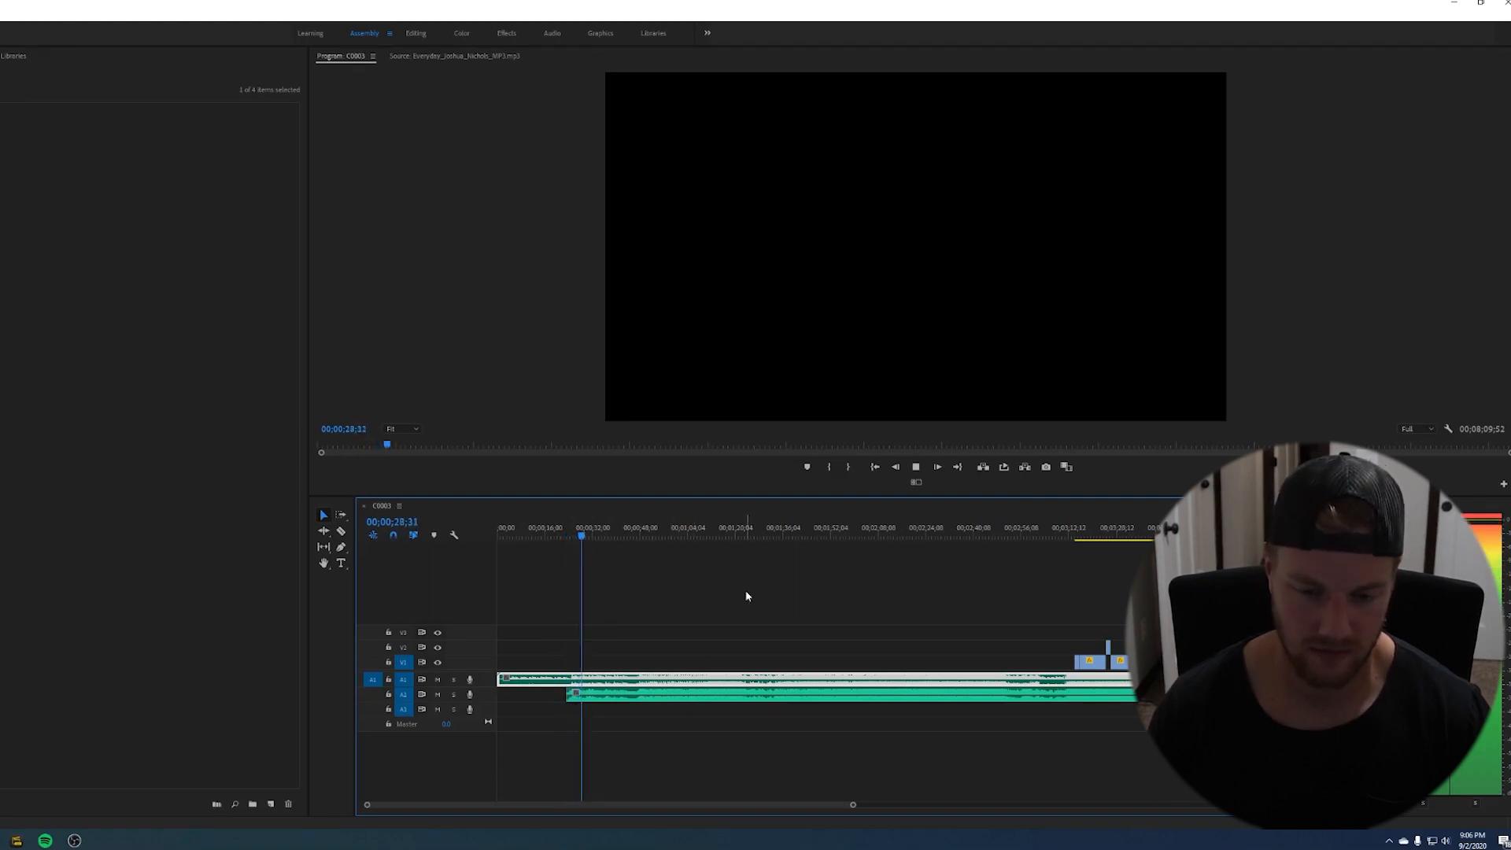
pyautogui.press('space')
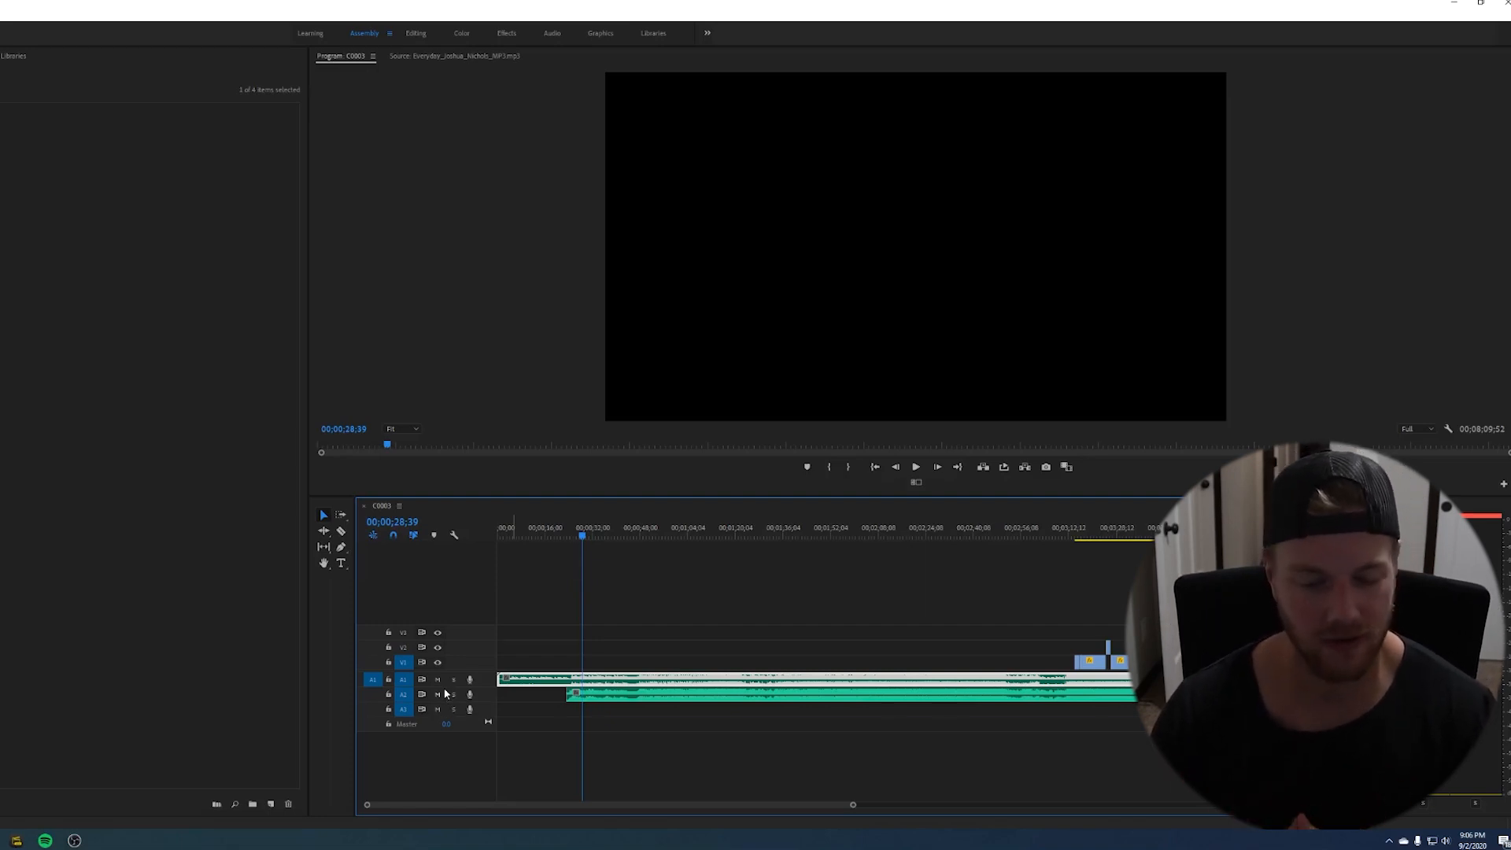
# - Rearrange the music clips along the audio tracks of the sequence timeline
pyautogui.moveTo(583, 537); pyautogui.dragTo(526, 542)
pyautogui.moveTo(1039, 540); pyautogui.dragTo(1077, 553)
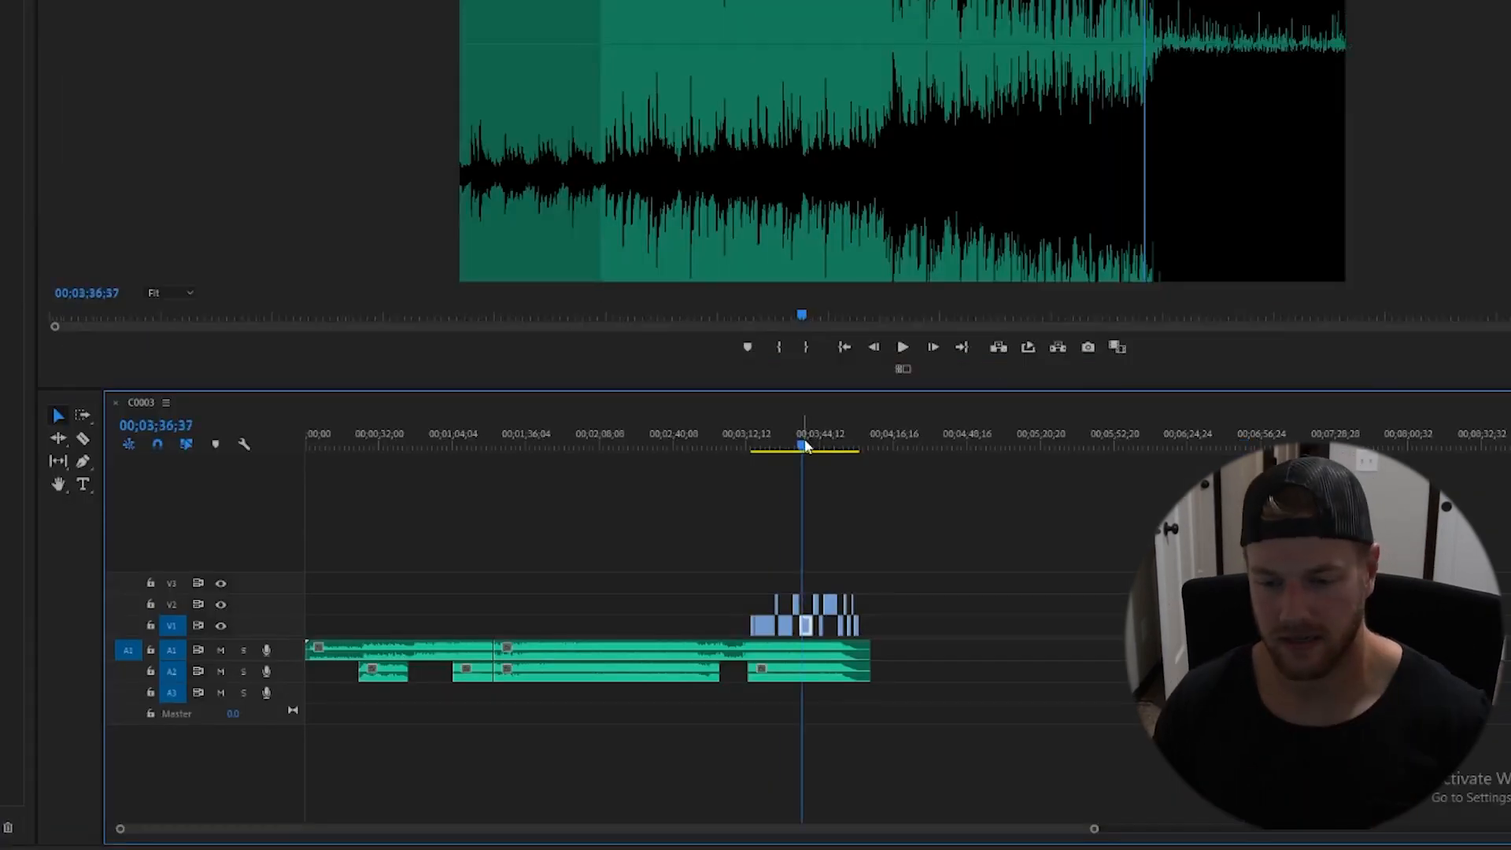
pyautogui.moveTo(799, 449); pyautogui.dragTo(589, 573)
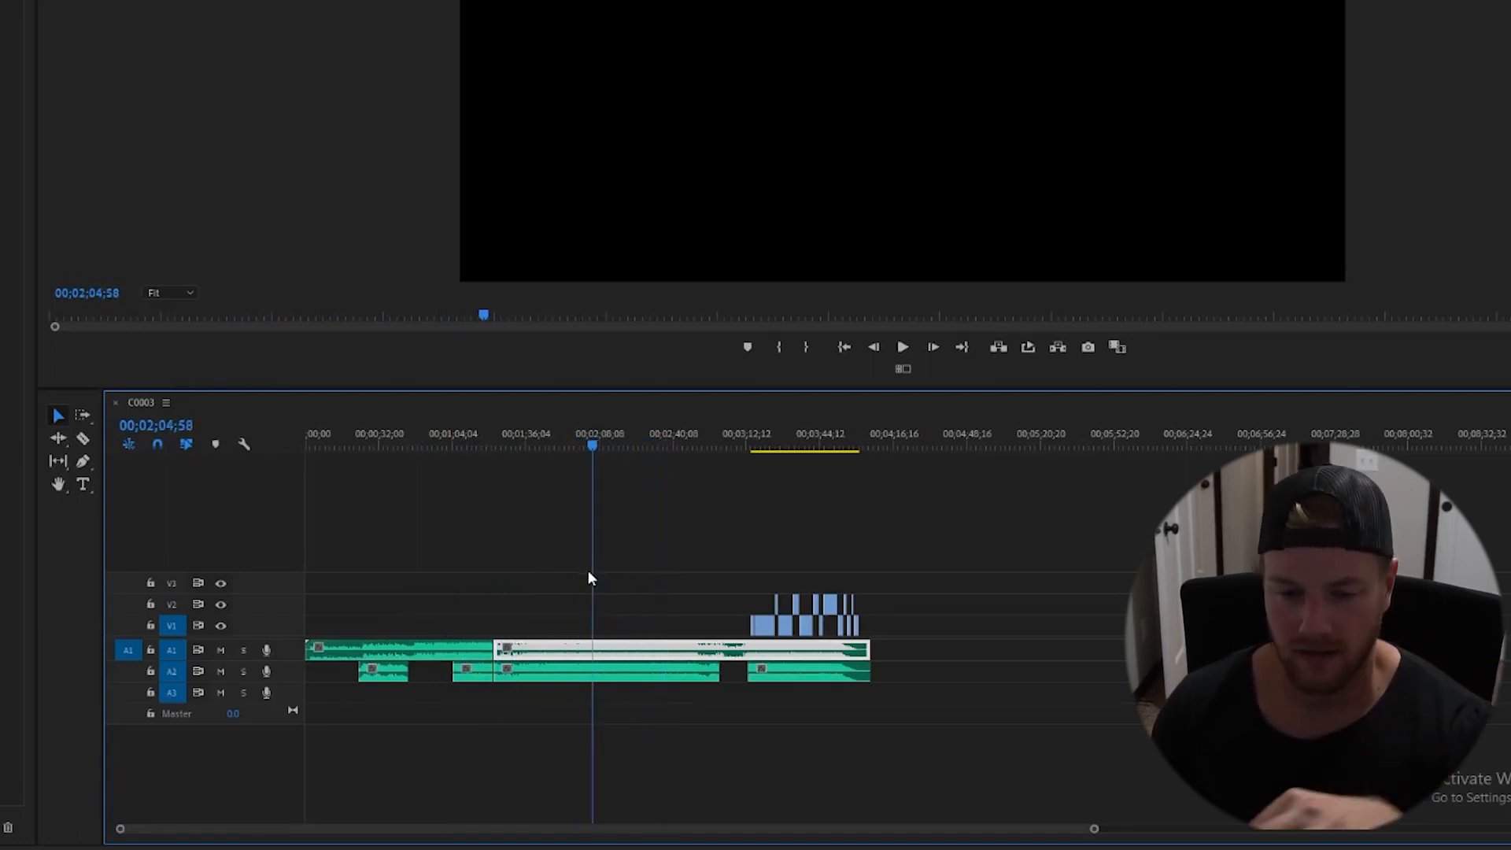
# - Scrub and play back the sequence to review how the music fits the edit
pyautogui.moveTo(588, 571); pyautogui.dragTo(673, 572)
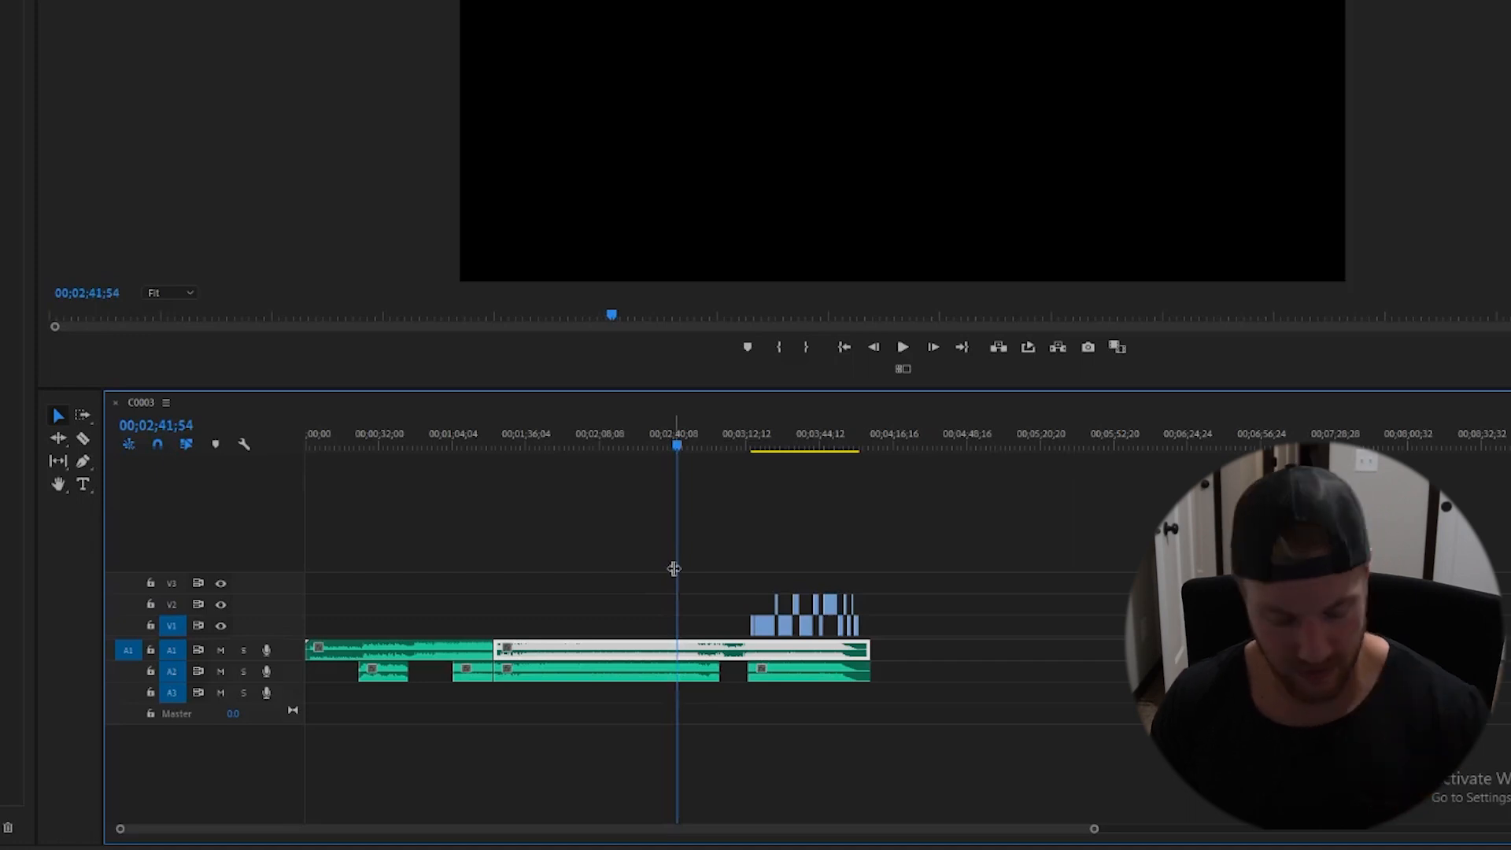
pyautogui.press('space')
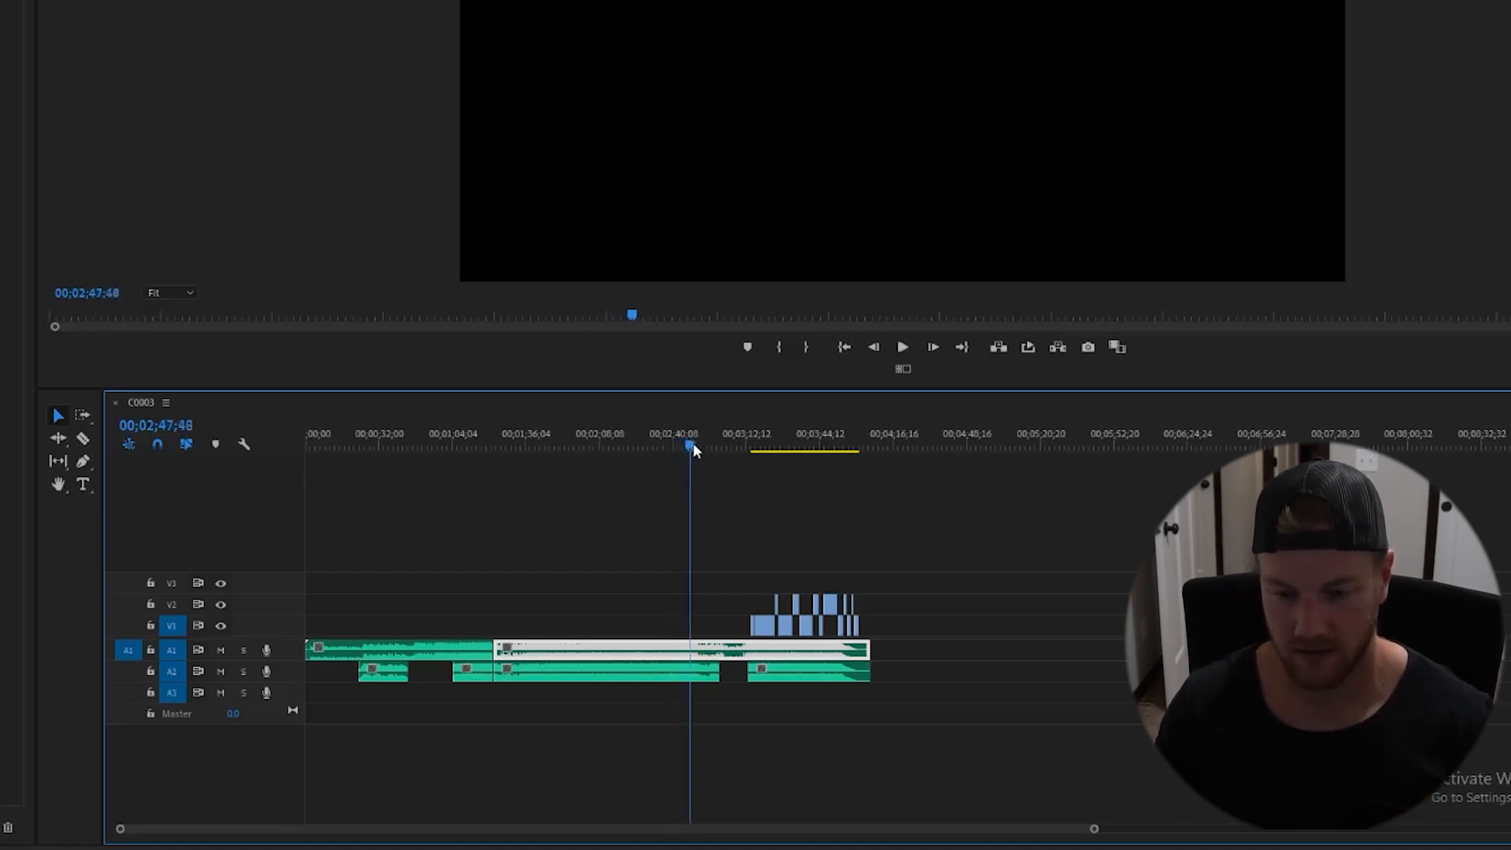
pyautogui.click(616, 445)
pyautogui.moveTo(601, 482); pyautogui.dragTo(614, 531)
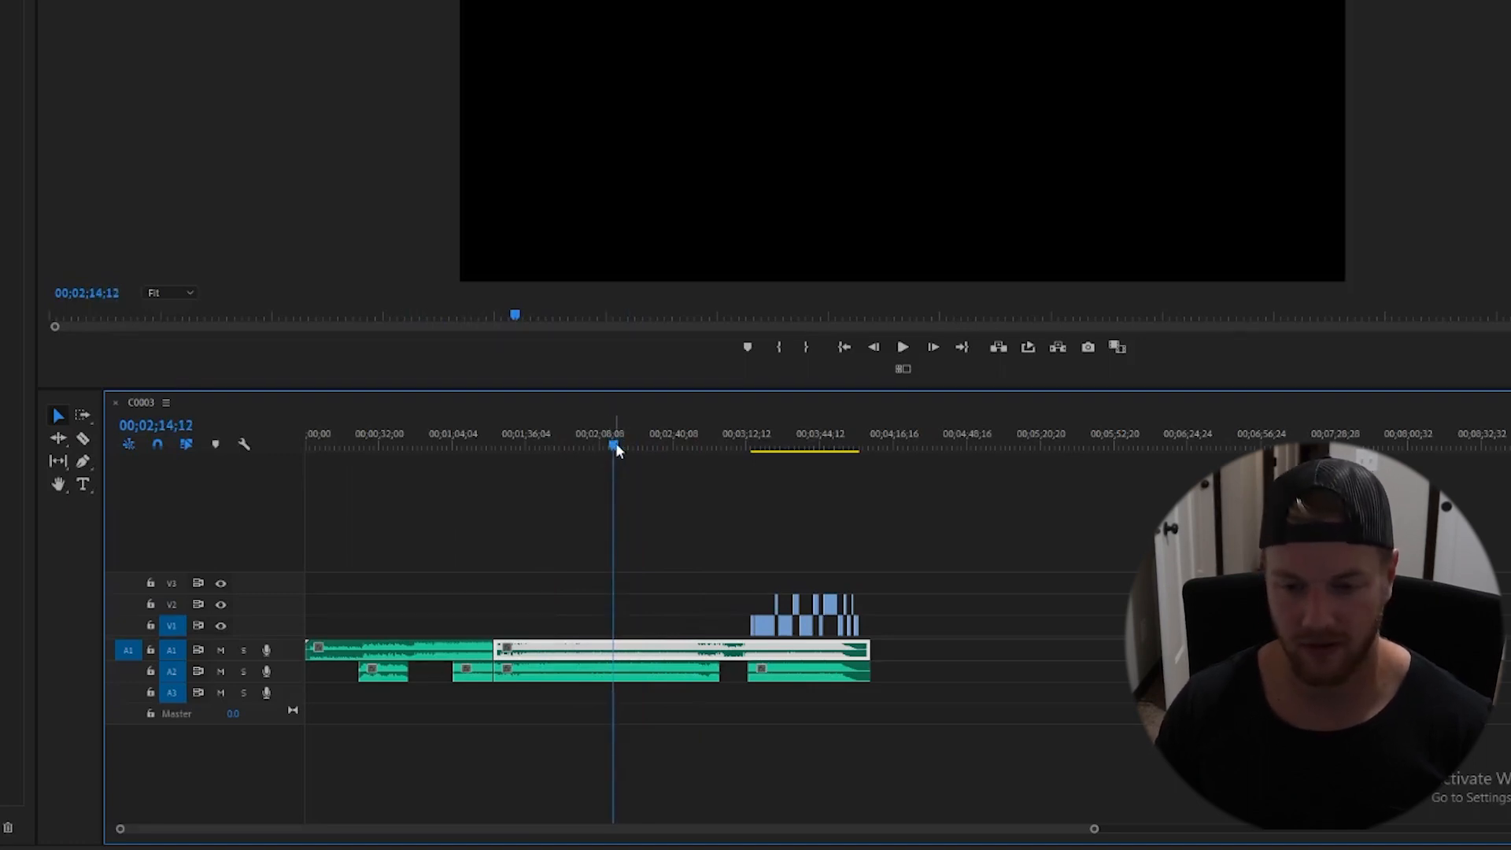
pyautogui.moveTo(609, 447); pyautogui.dragTo(739, 492)
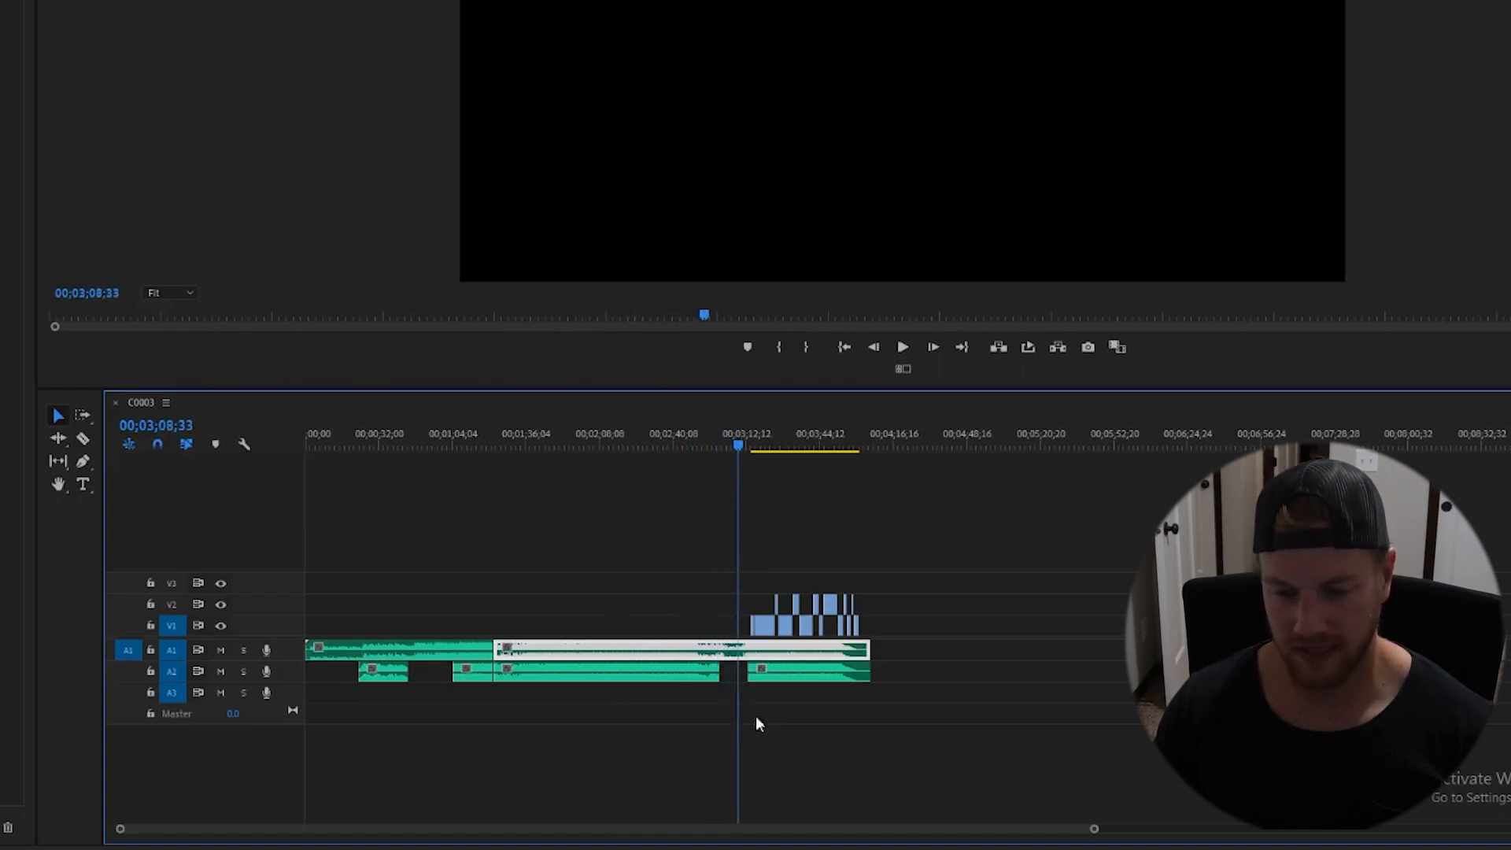
pyautogui.moveTo(738, 448); pyautogui.dragTo(848, 501)
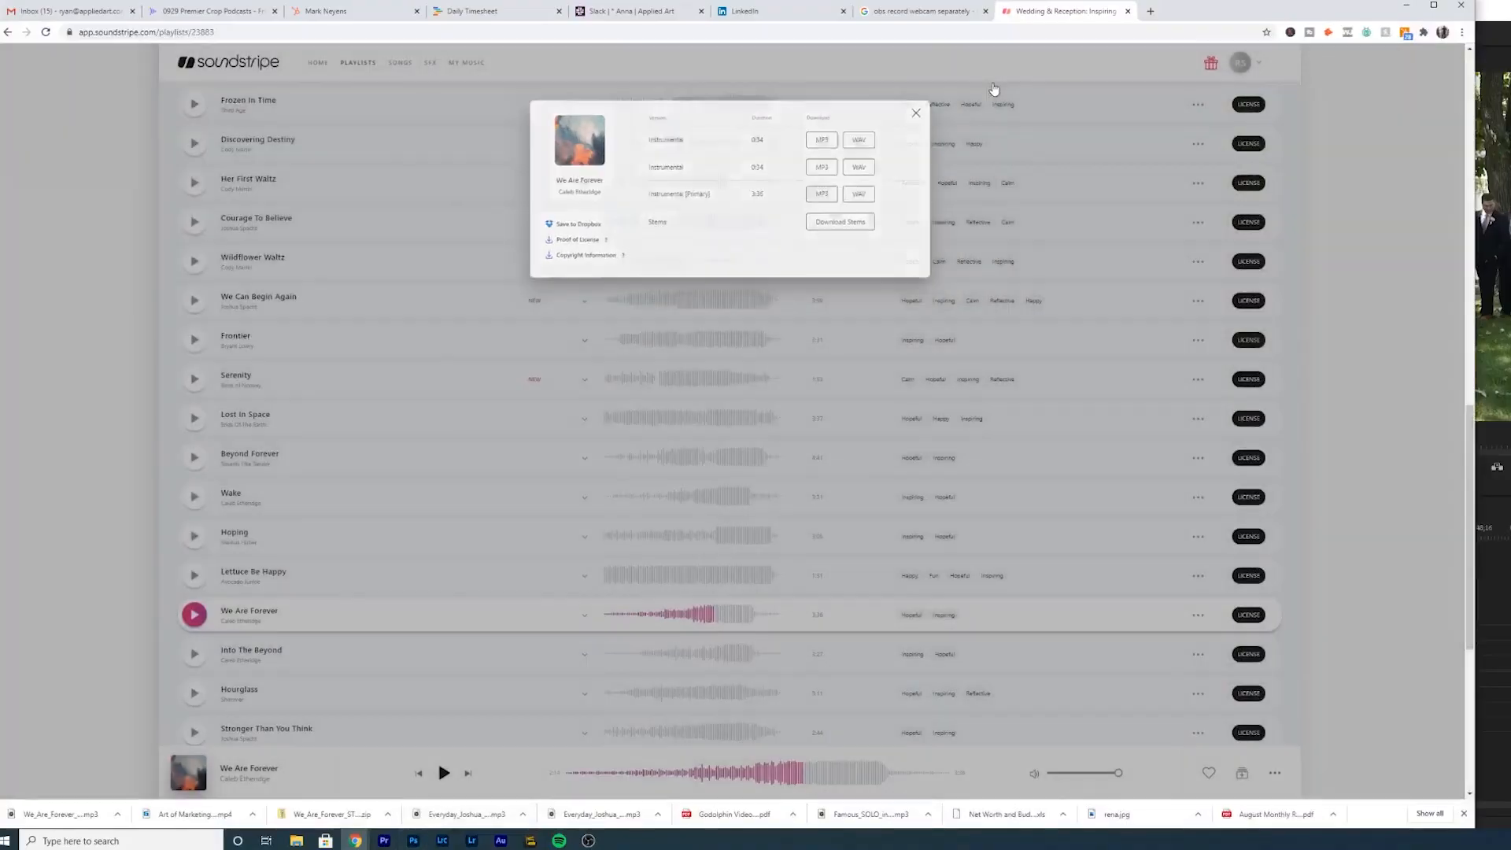
# - Close the download dialog and browse the Wedding & Reception: Inspiring Cinematic playlist on Soundstripe
pyautogui.click(994, 89)
pyautogui.scroll(10, 540, 260)
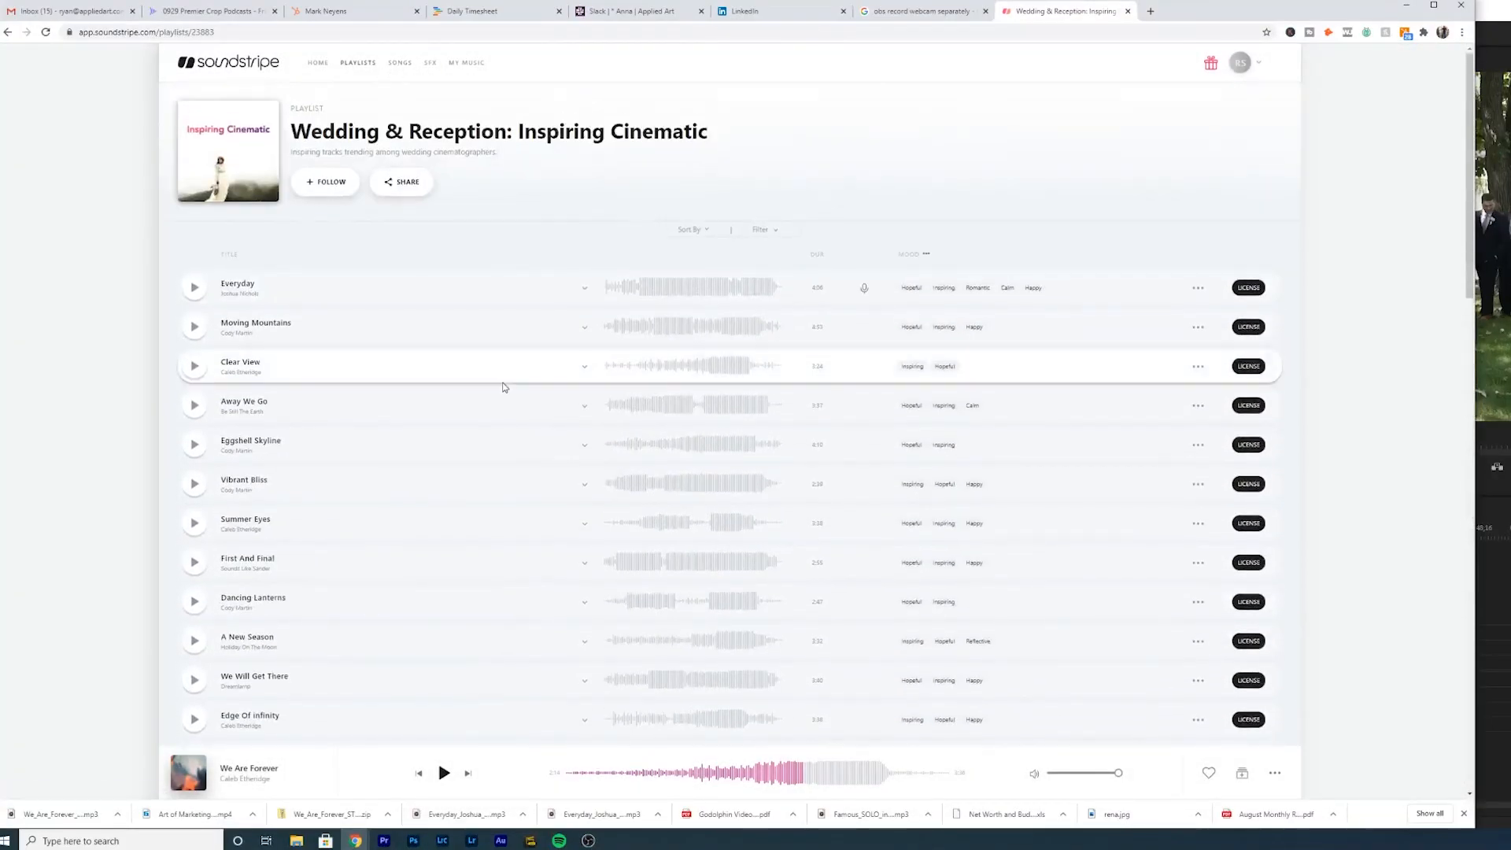
pyautogui.scroll(-6, 436, 472)
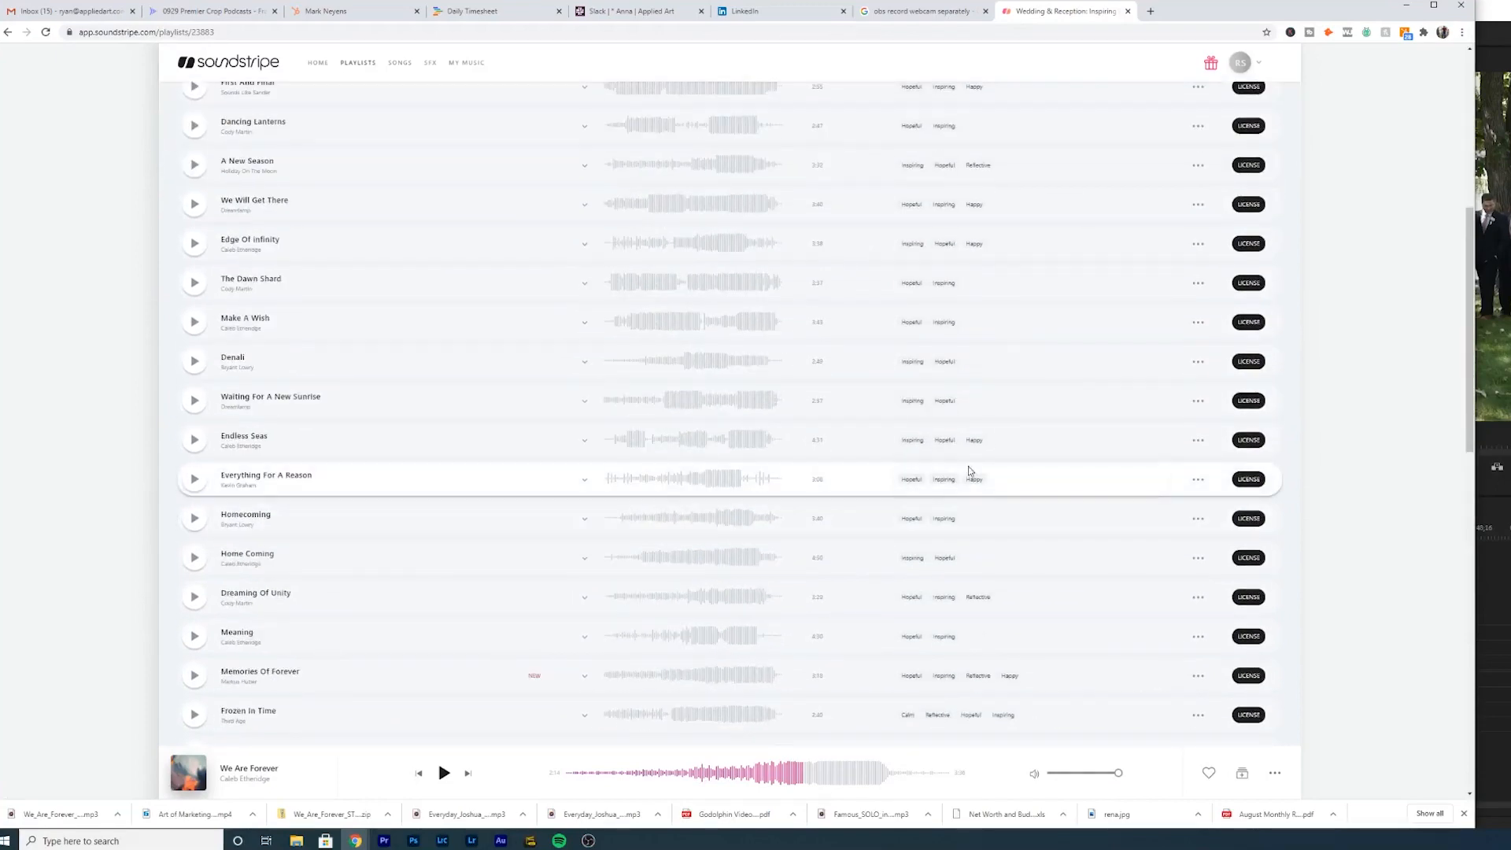
pyautogui.scroll(6, 722, 356)
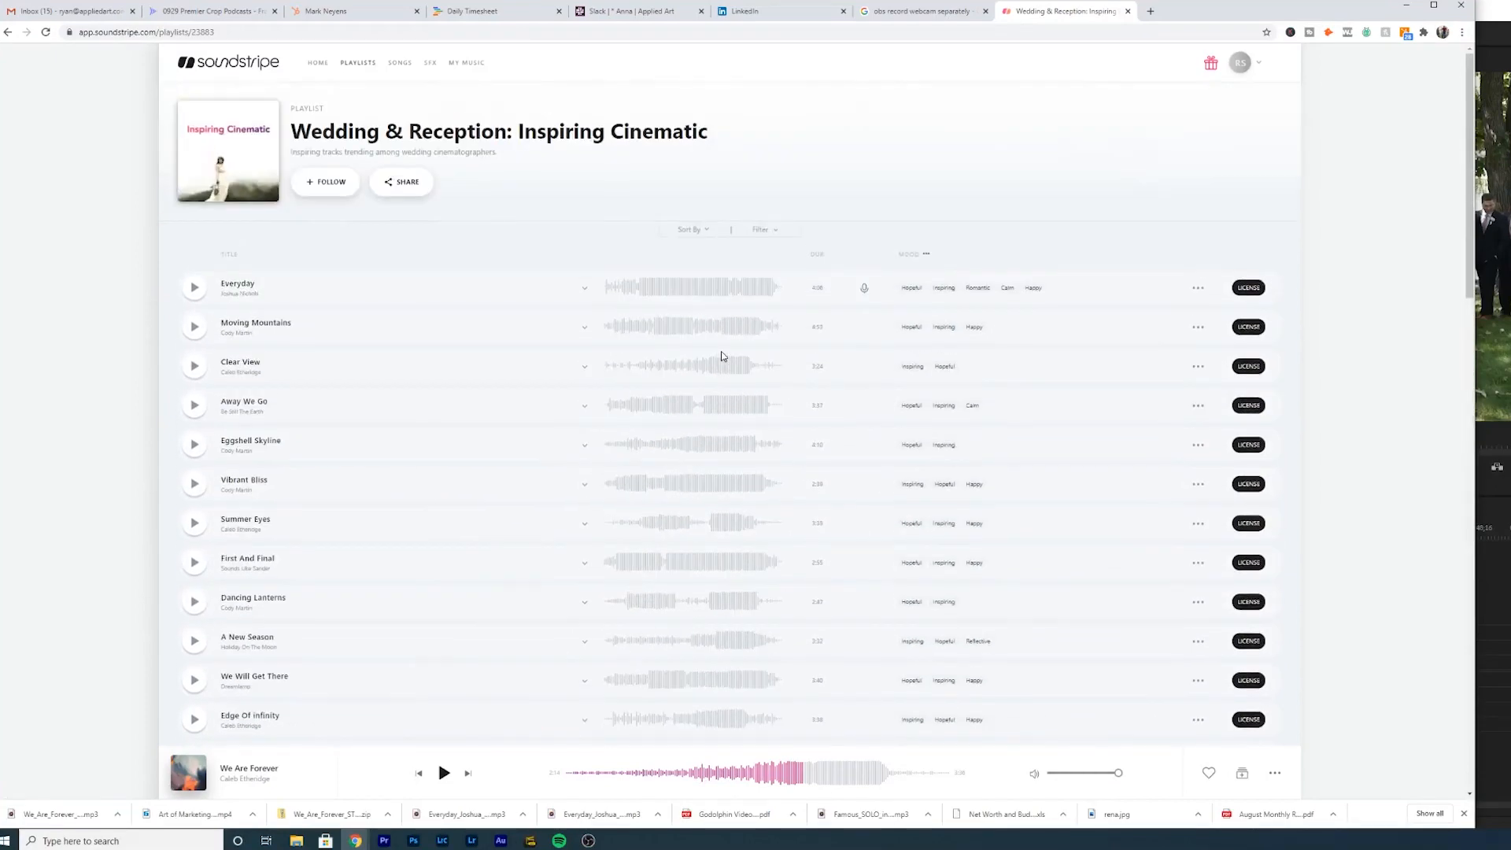
pyautogui.scroll(-12, 313, 466)
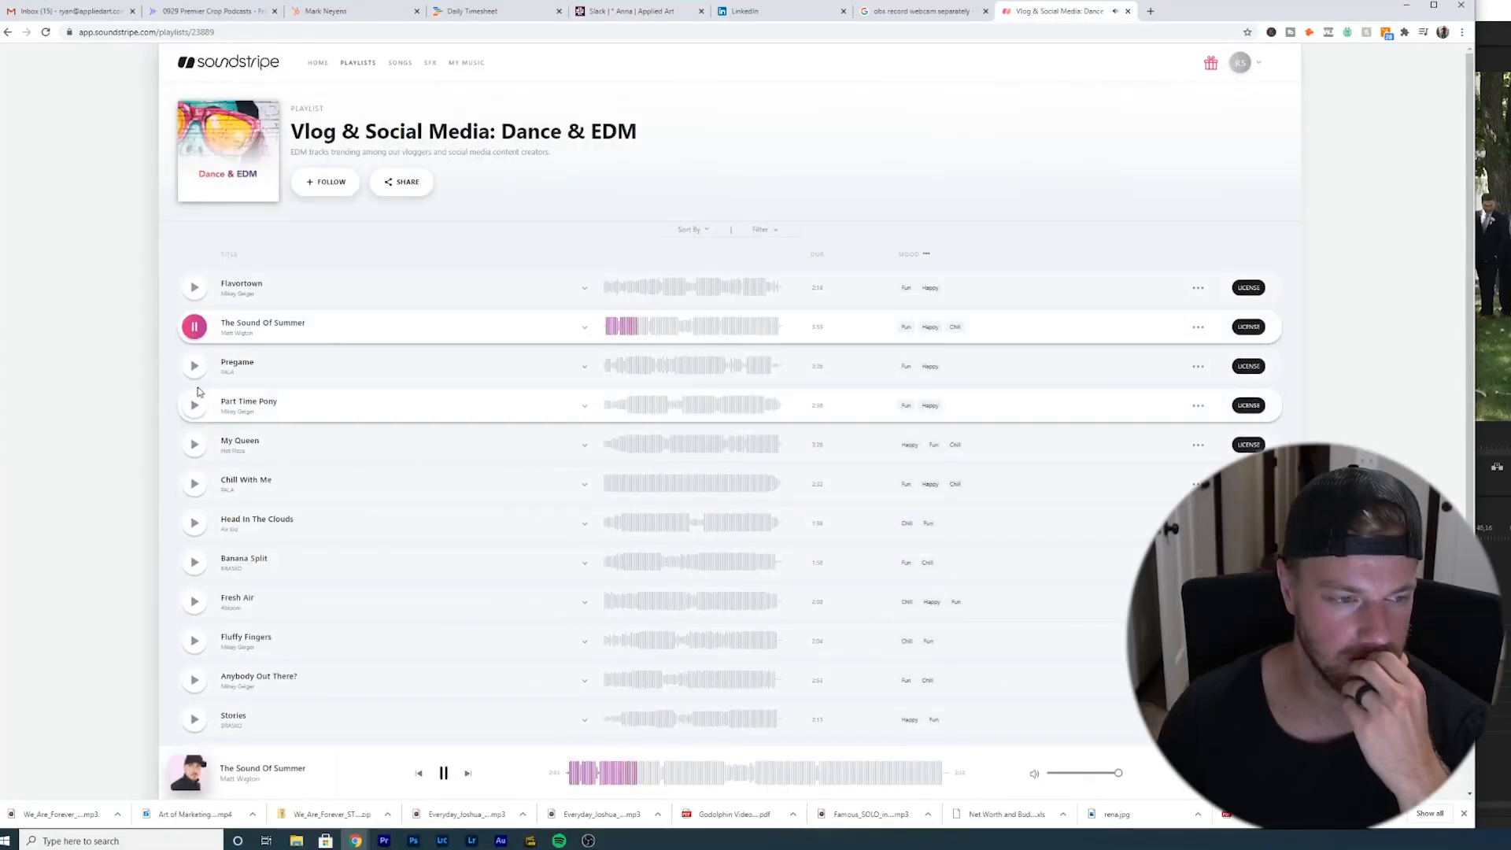
# - Preview several tracks in the Vlog & Social Media: Dance & EDM playlist, skipping through each
pyautogui.click(194, 405)
pyautogui.click(650, 783)
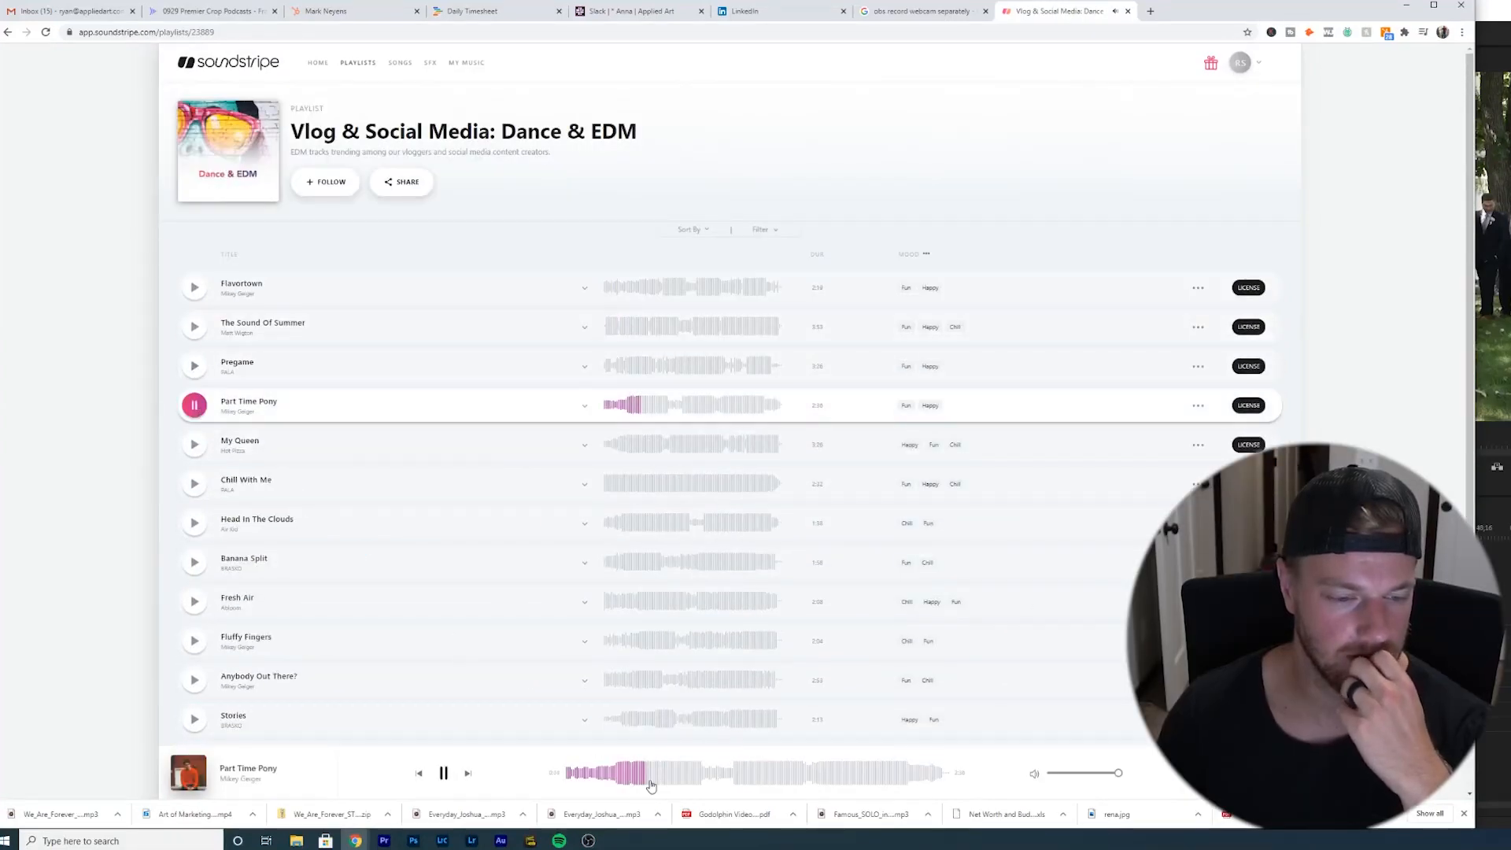
pyautogui.click(195, 446)
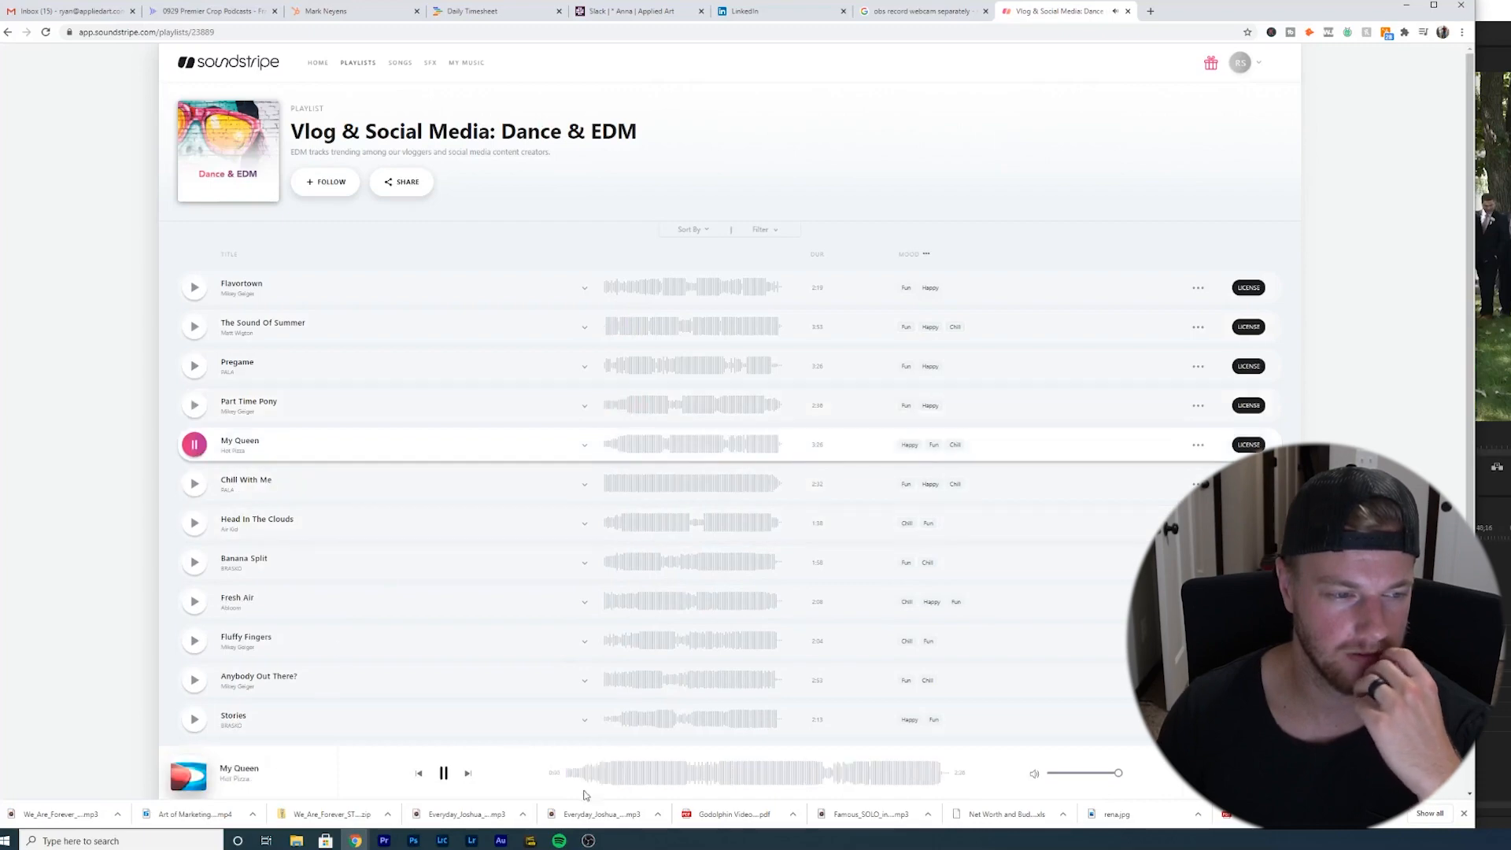
pyautogui.click(642, 782)
pyautogui.click(702, 782)
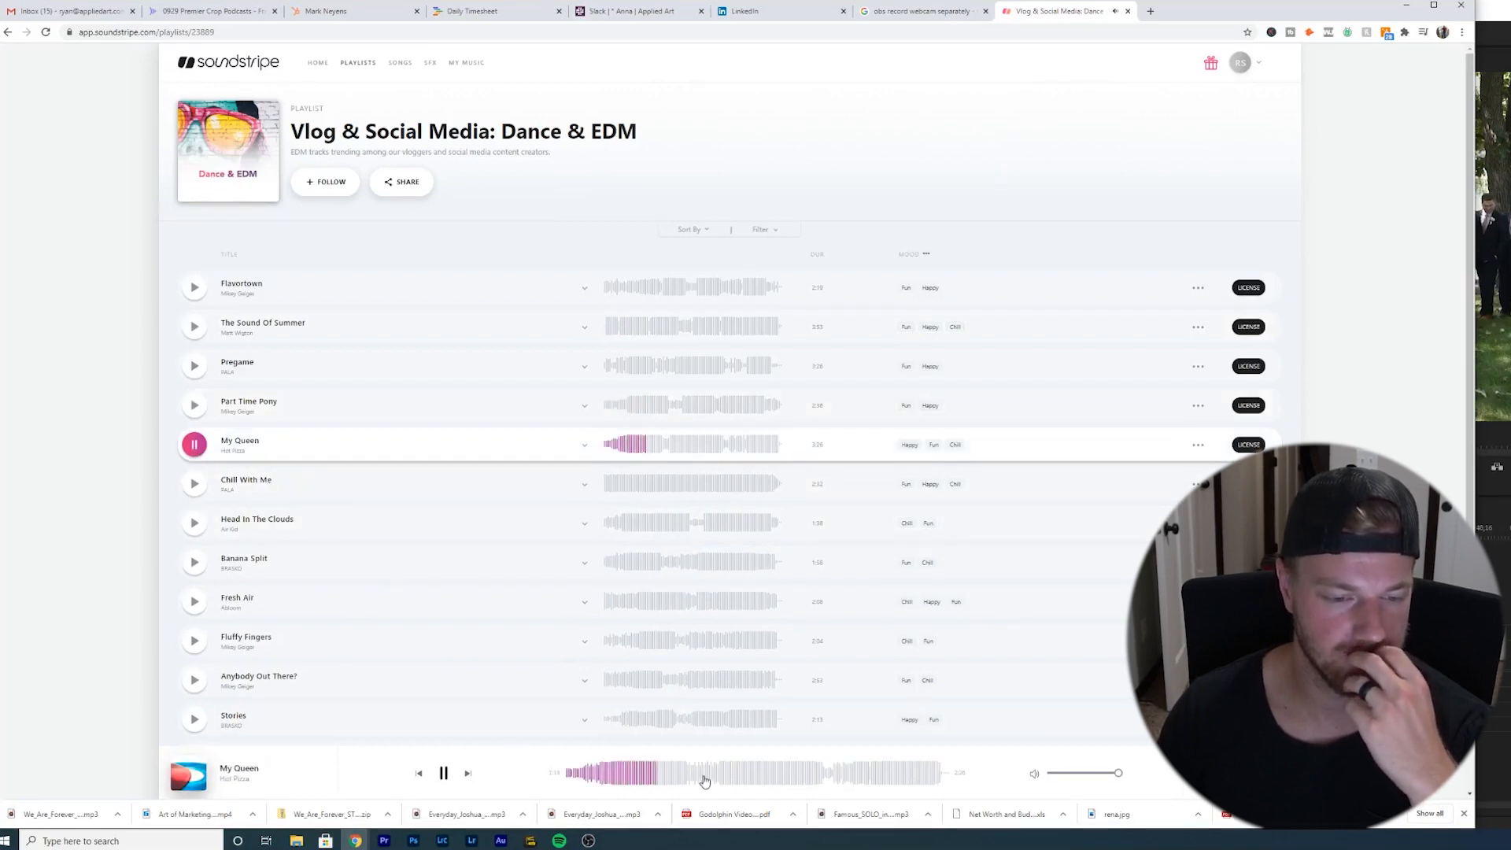
pyautogui.click(194, 483)
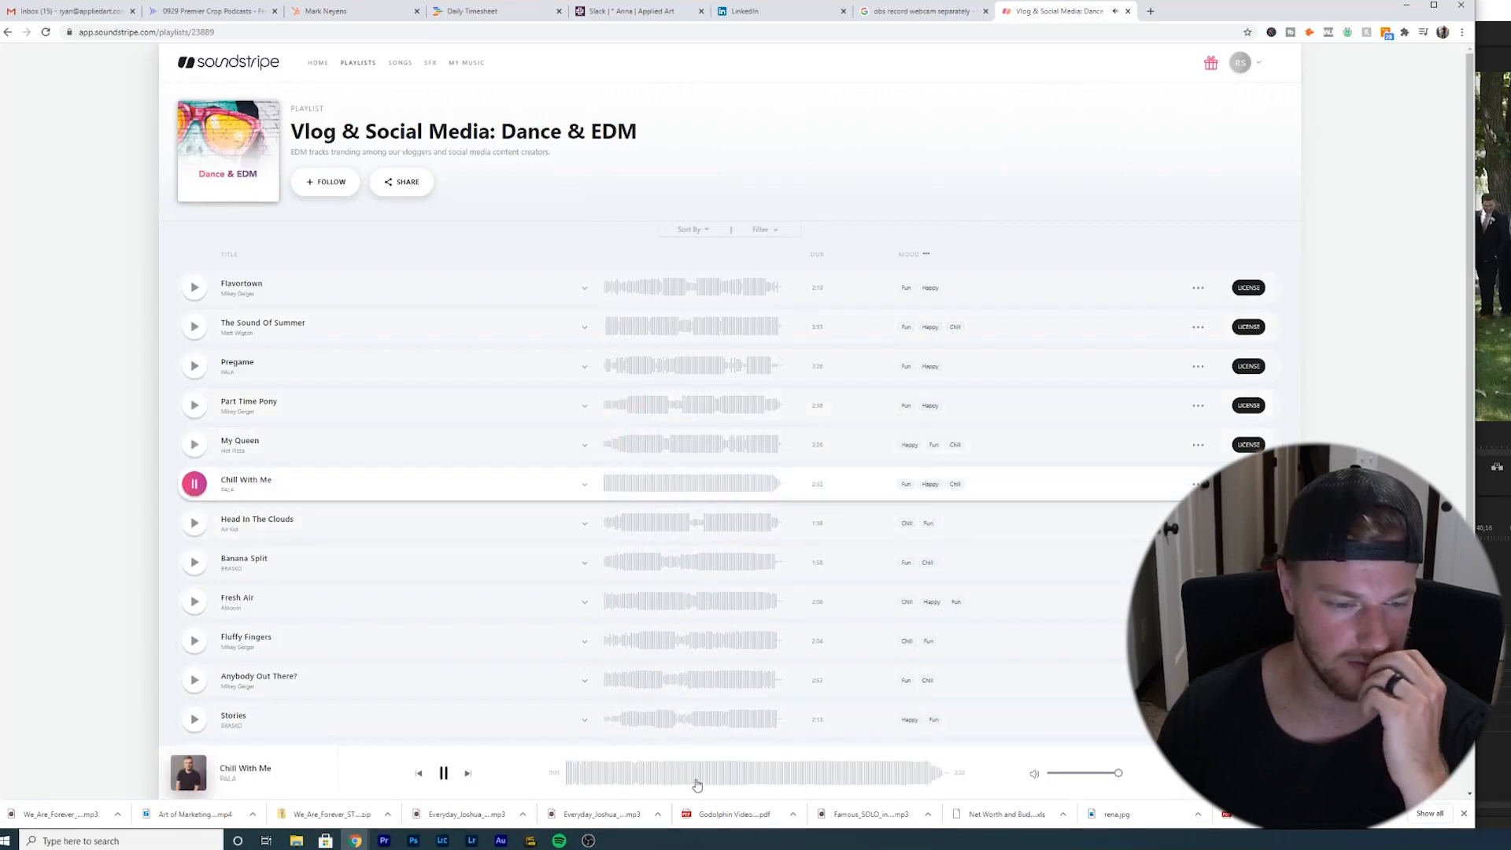
pyautogui.click(194, 522)
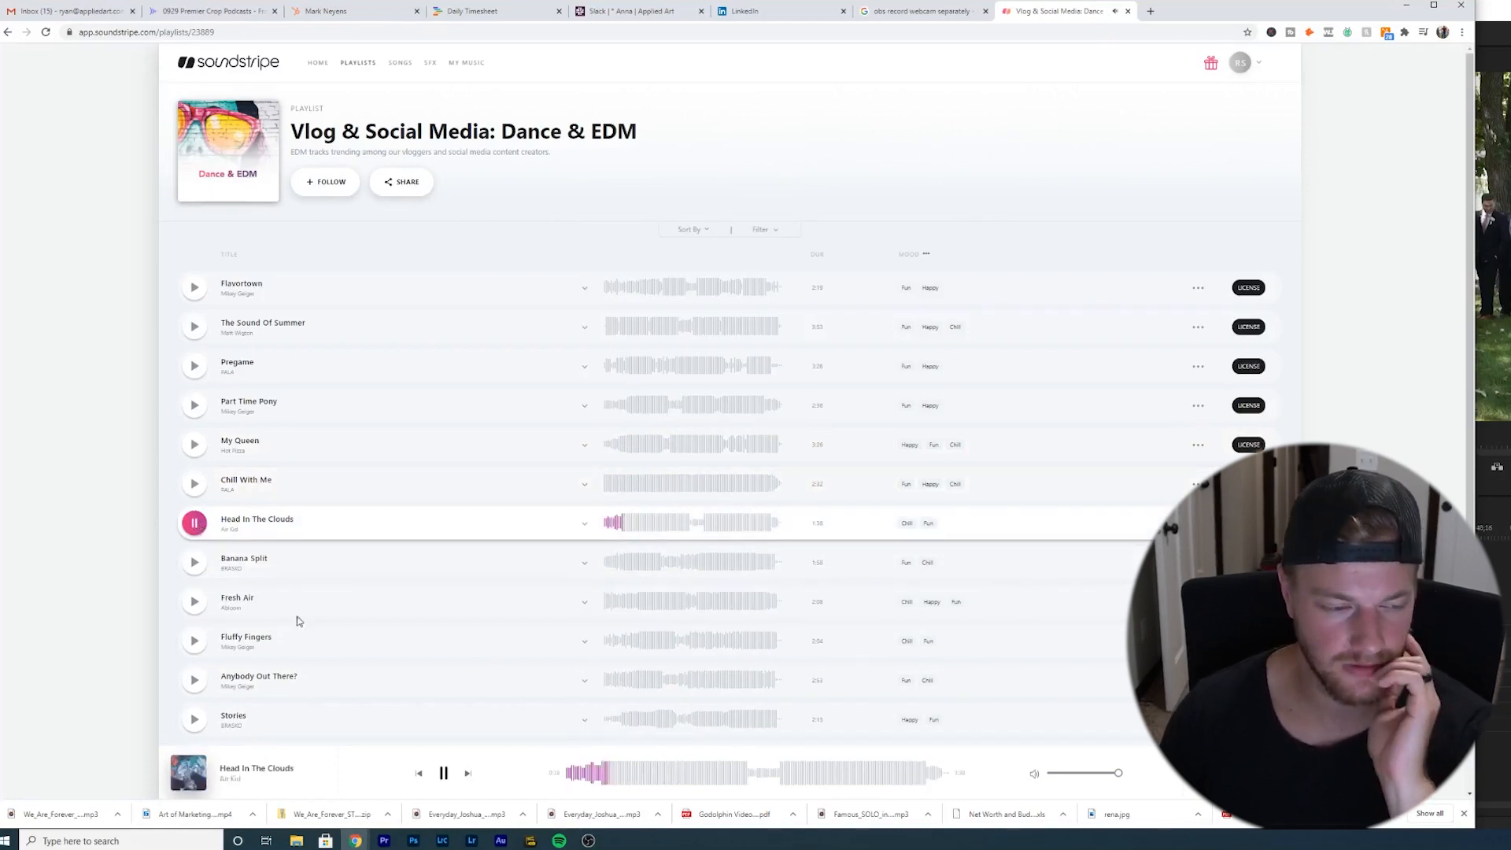
pyautogui.click(194, 562)
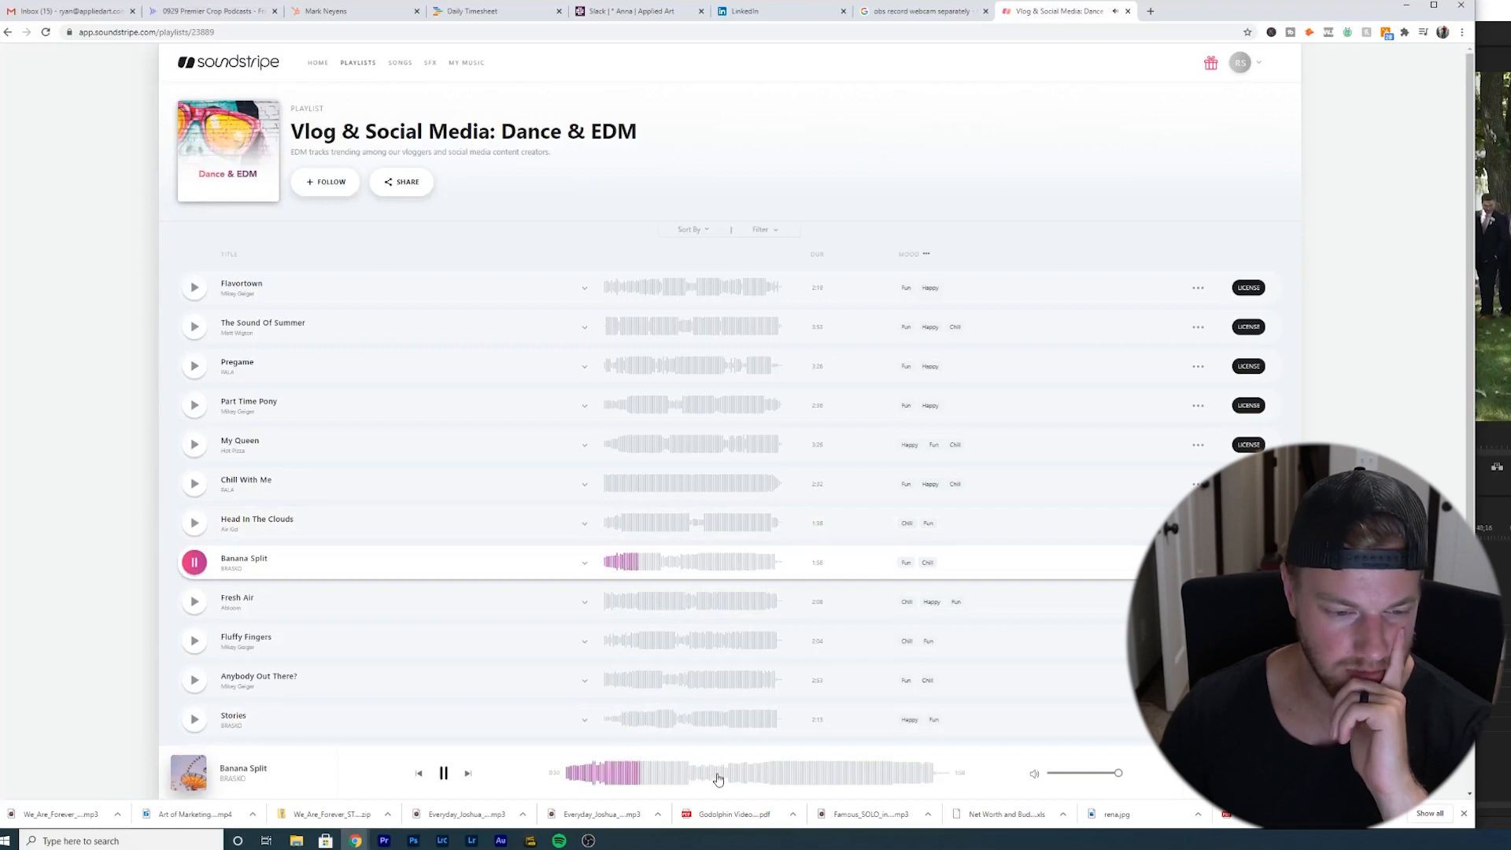
pyautogui.click(195, 571)
pyautogui.click(195, 602)
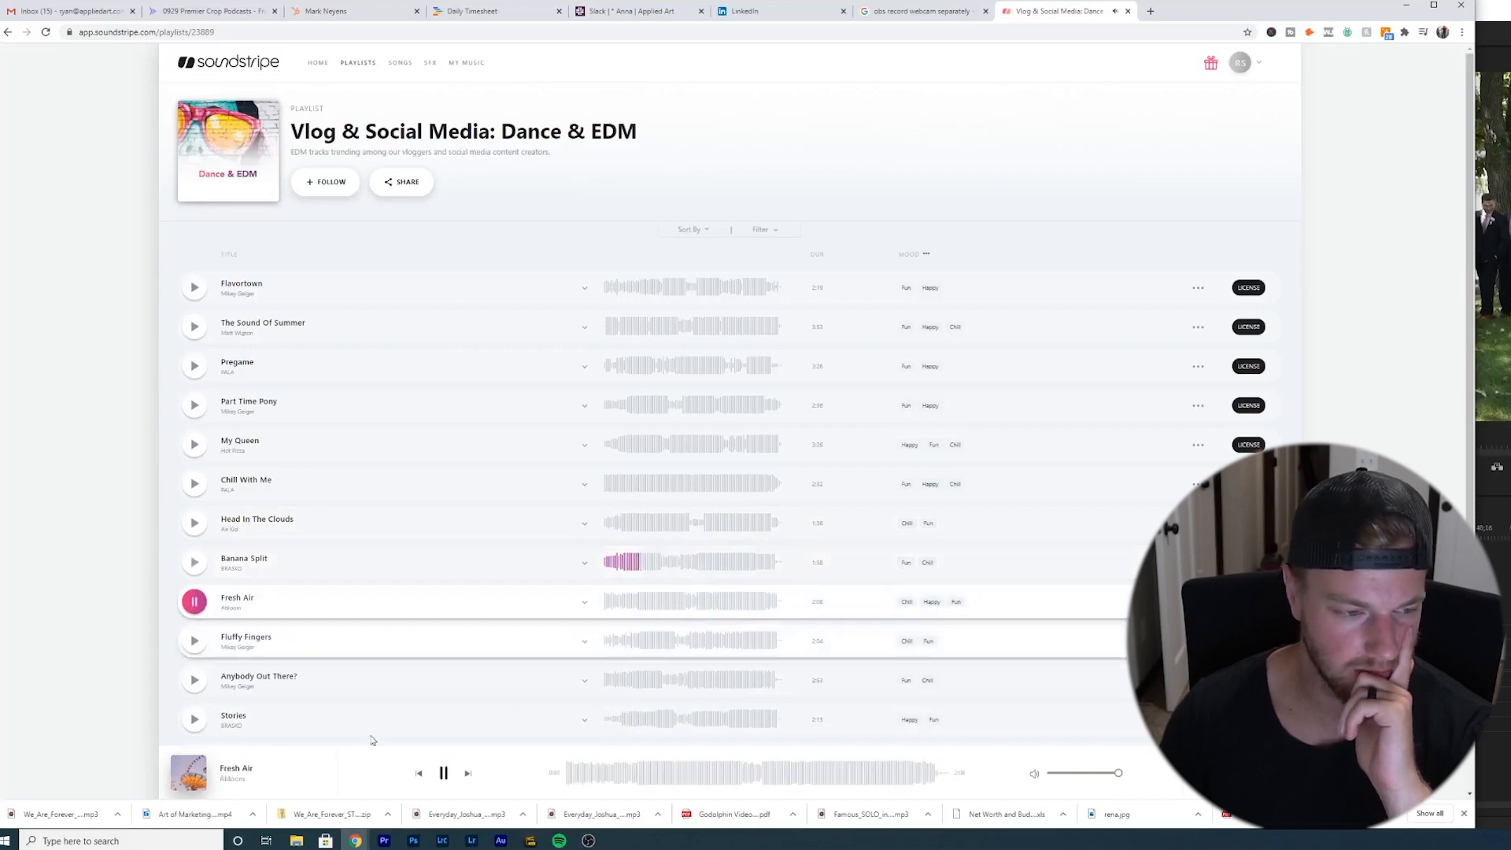
pyautogui.click(794, 781)
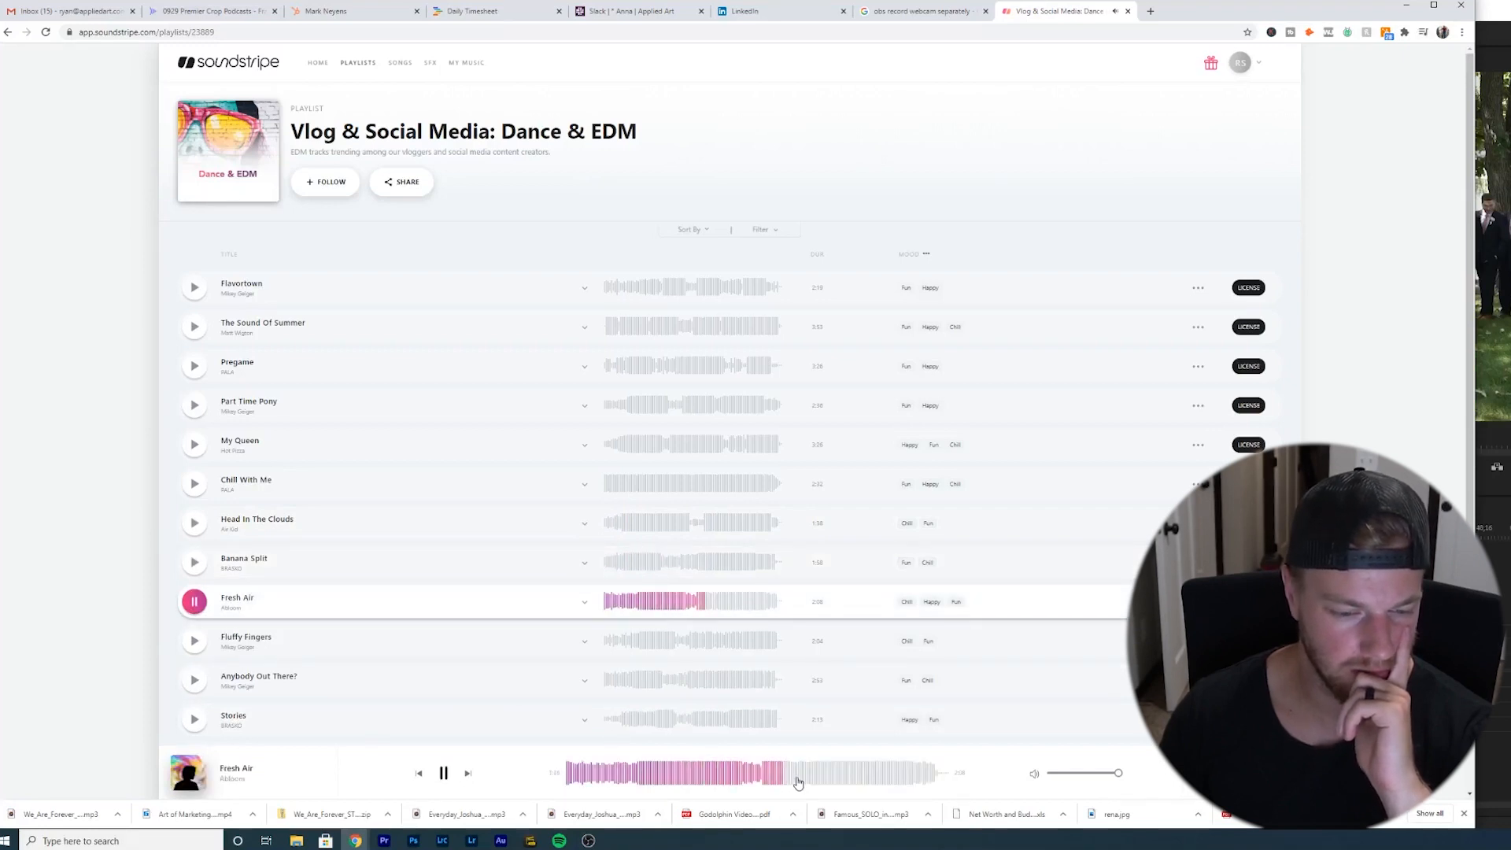
pyautogui.click(195, 640)
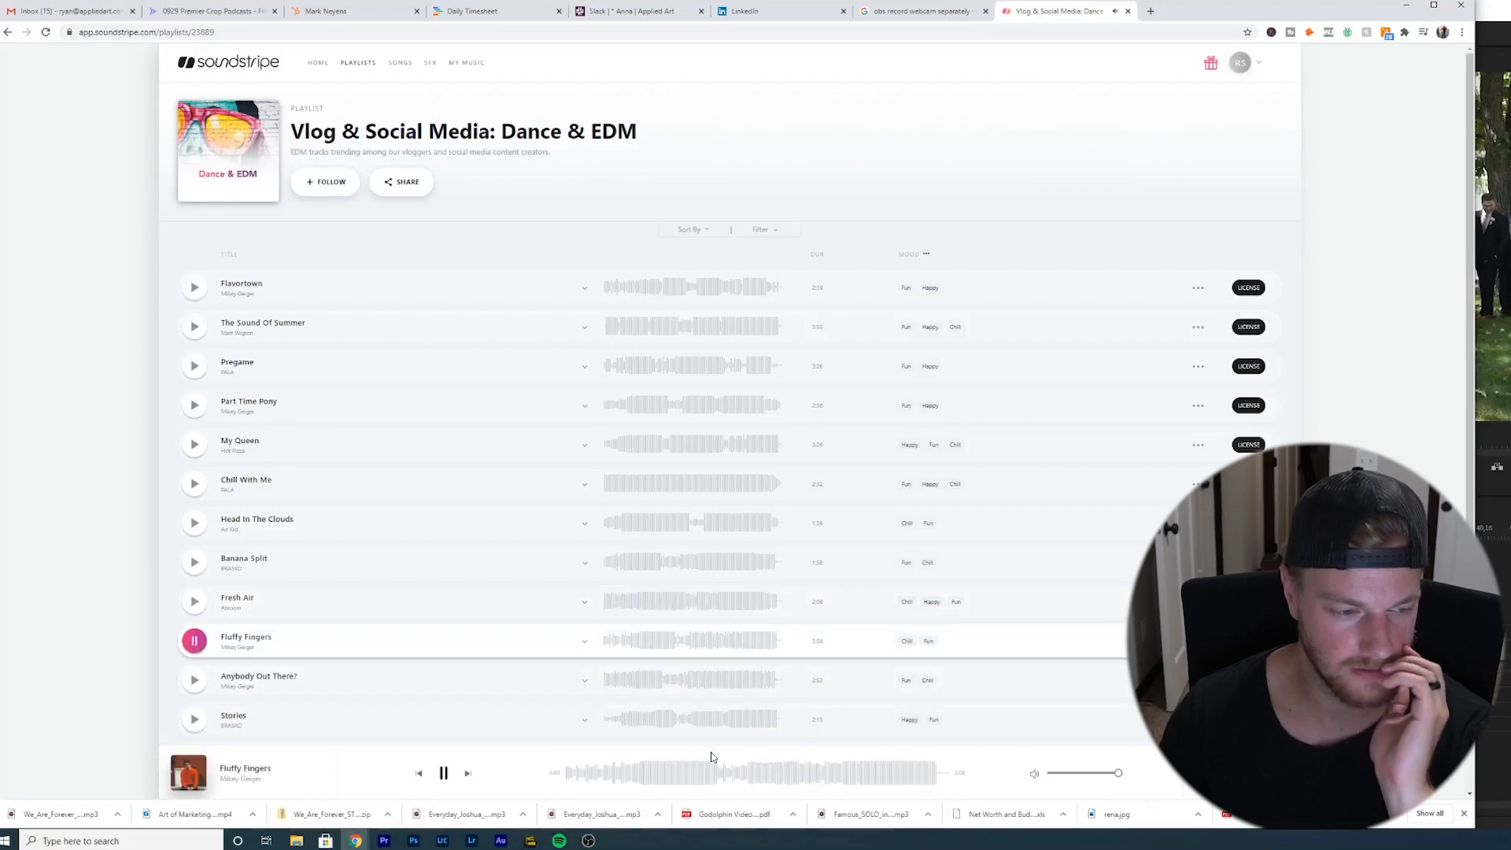
pyautogui.click(717, 775)
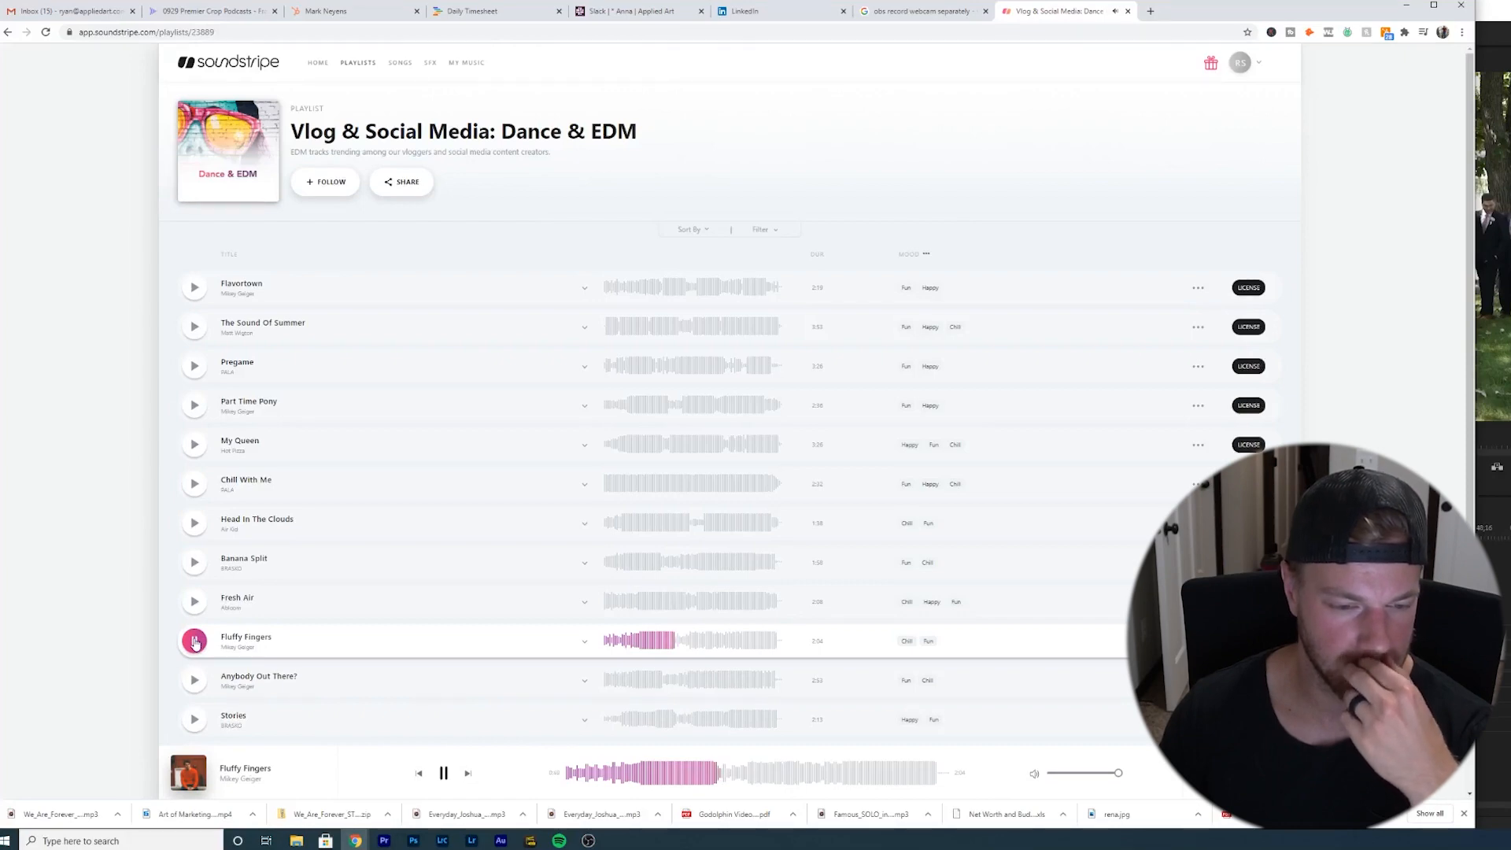
# - Preview Last Dance and Strawberry Sky in the Wedding Receptions playlist, skipping through the song
pyautogui.scroll(-2, 194, 640)
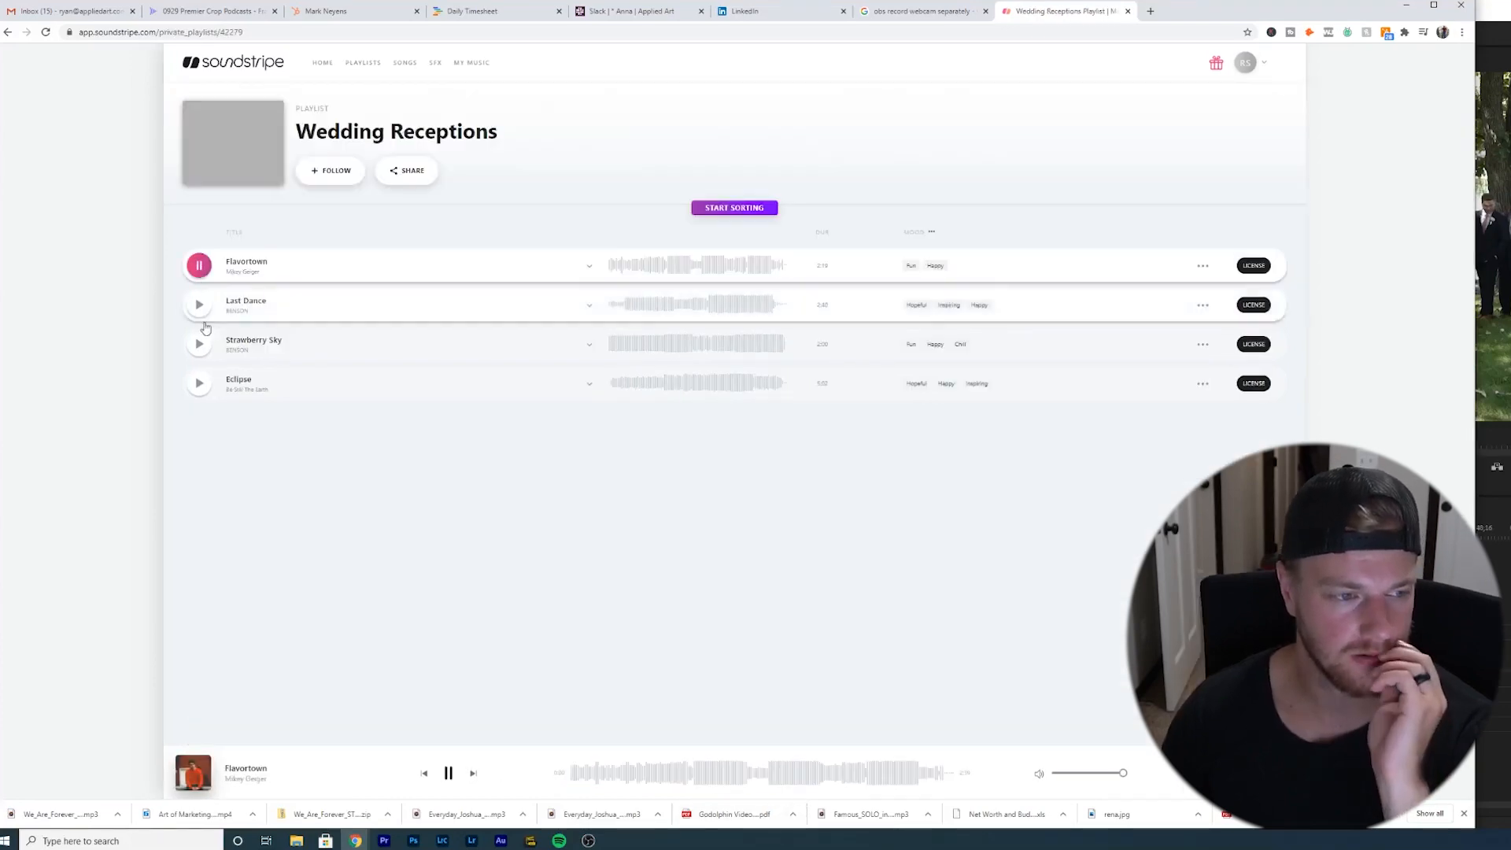
pyautogui.click(201, 305)
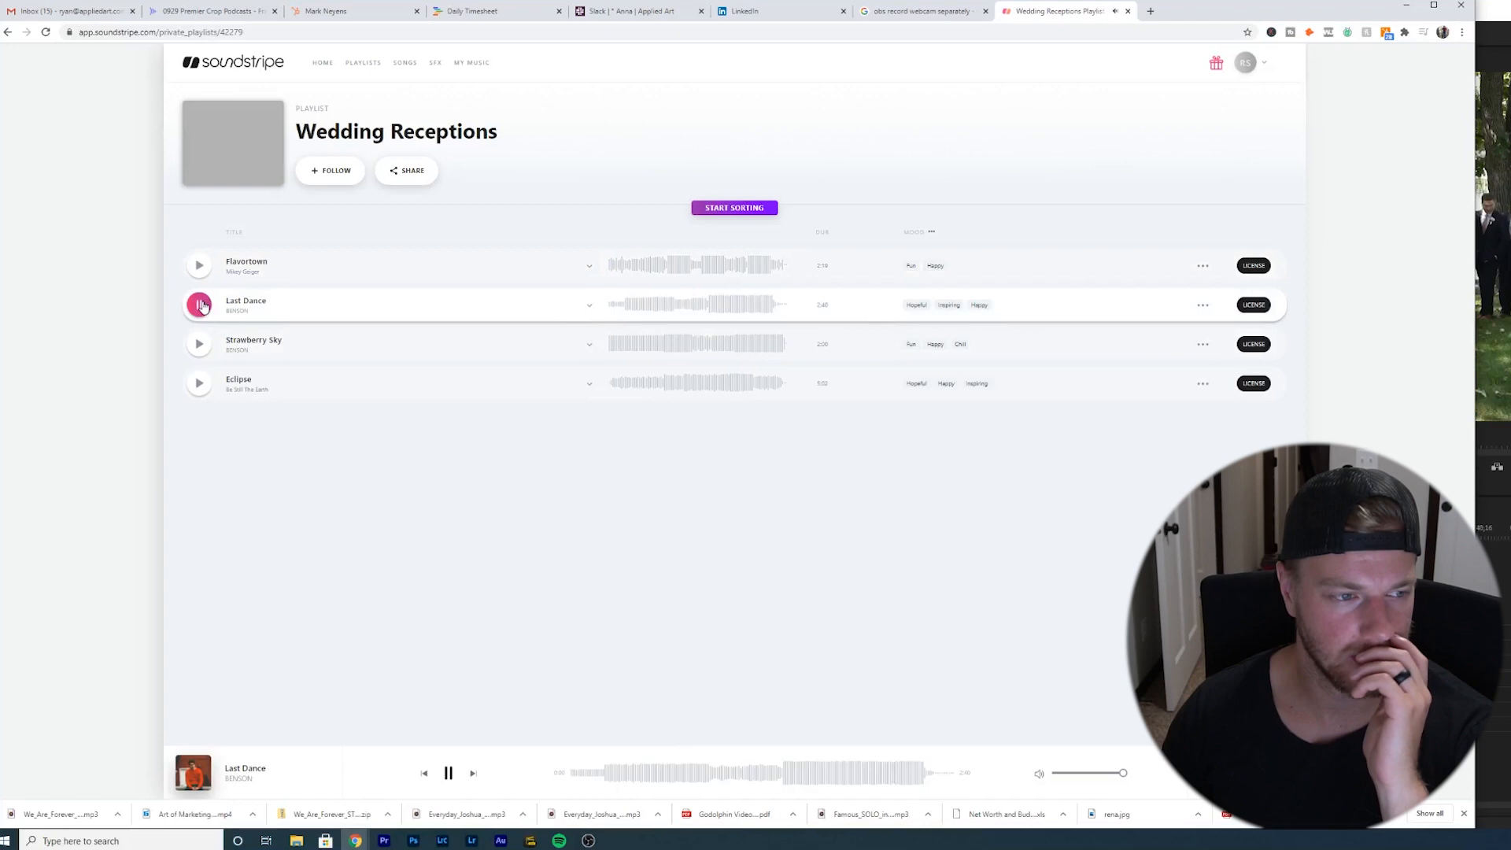
pyautogui.click(200, 347)
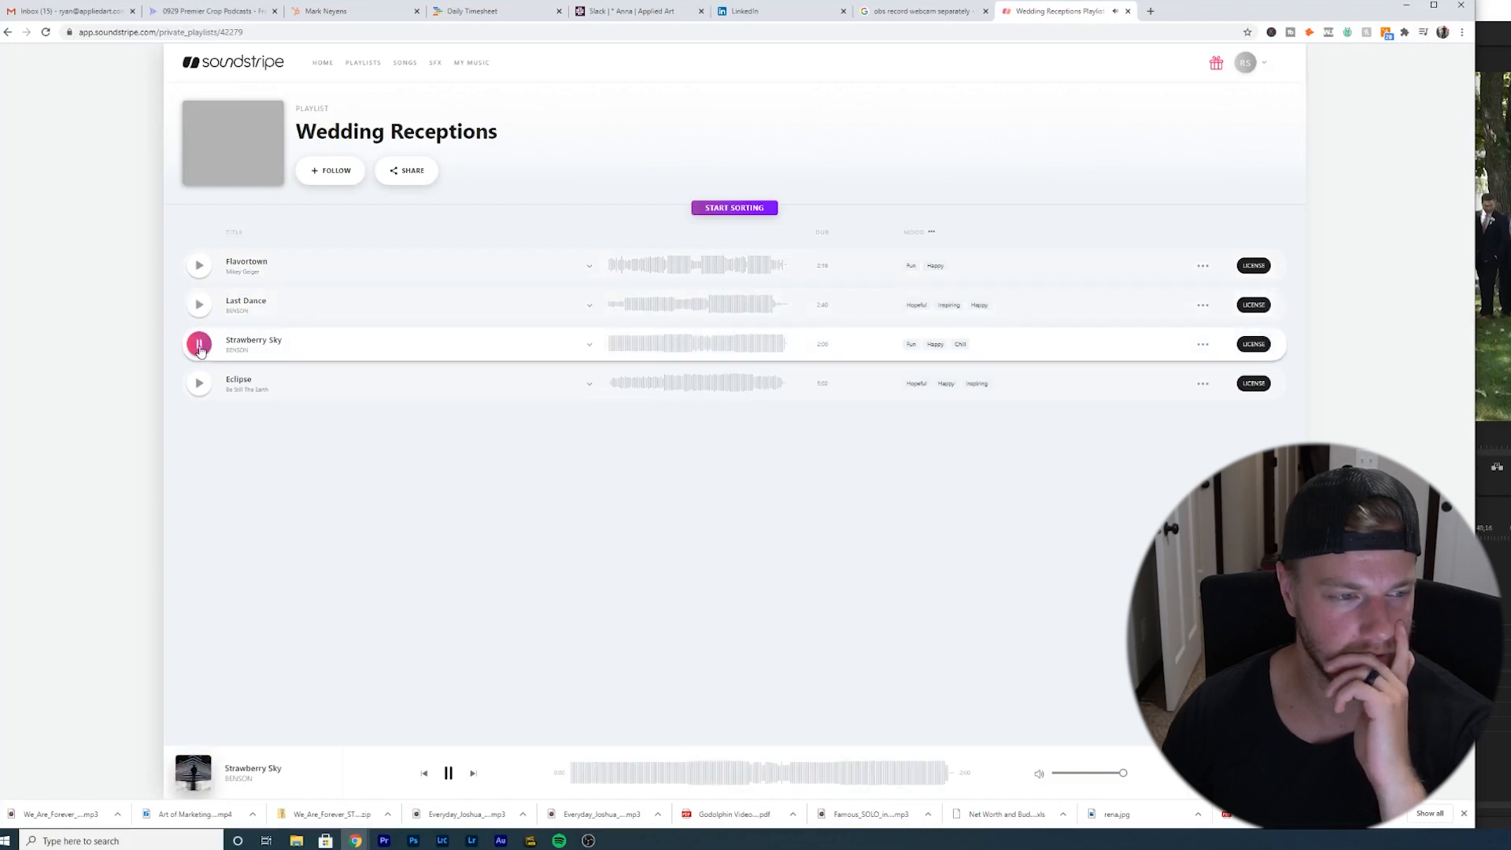
pyautogui.click(649, 777)
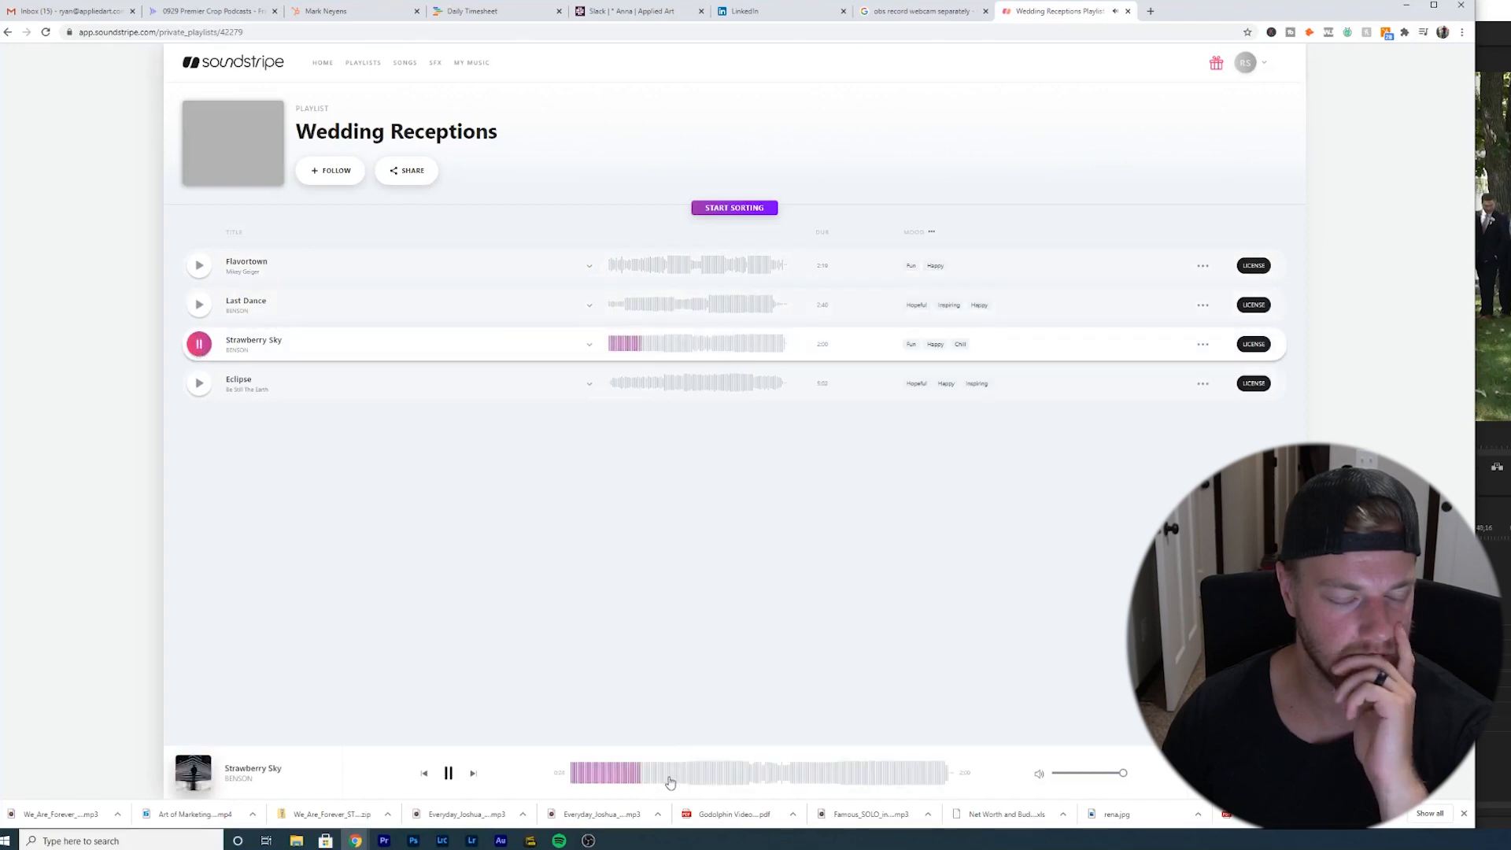
pyautogui.click(736, 779)
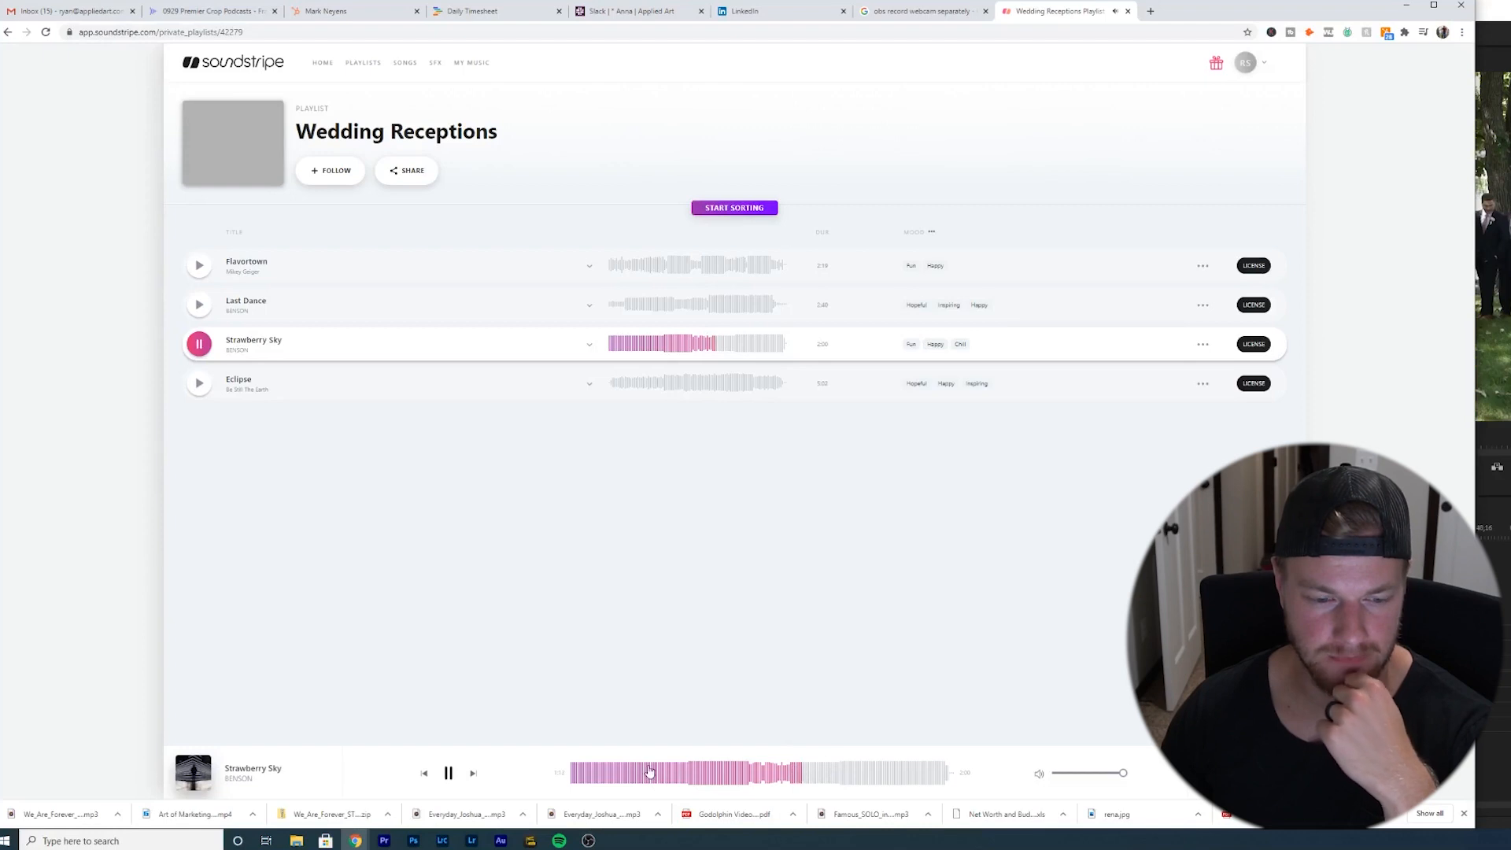
pyautogui.click(873, 780)
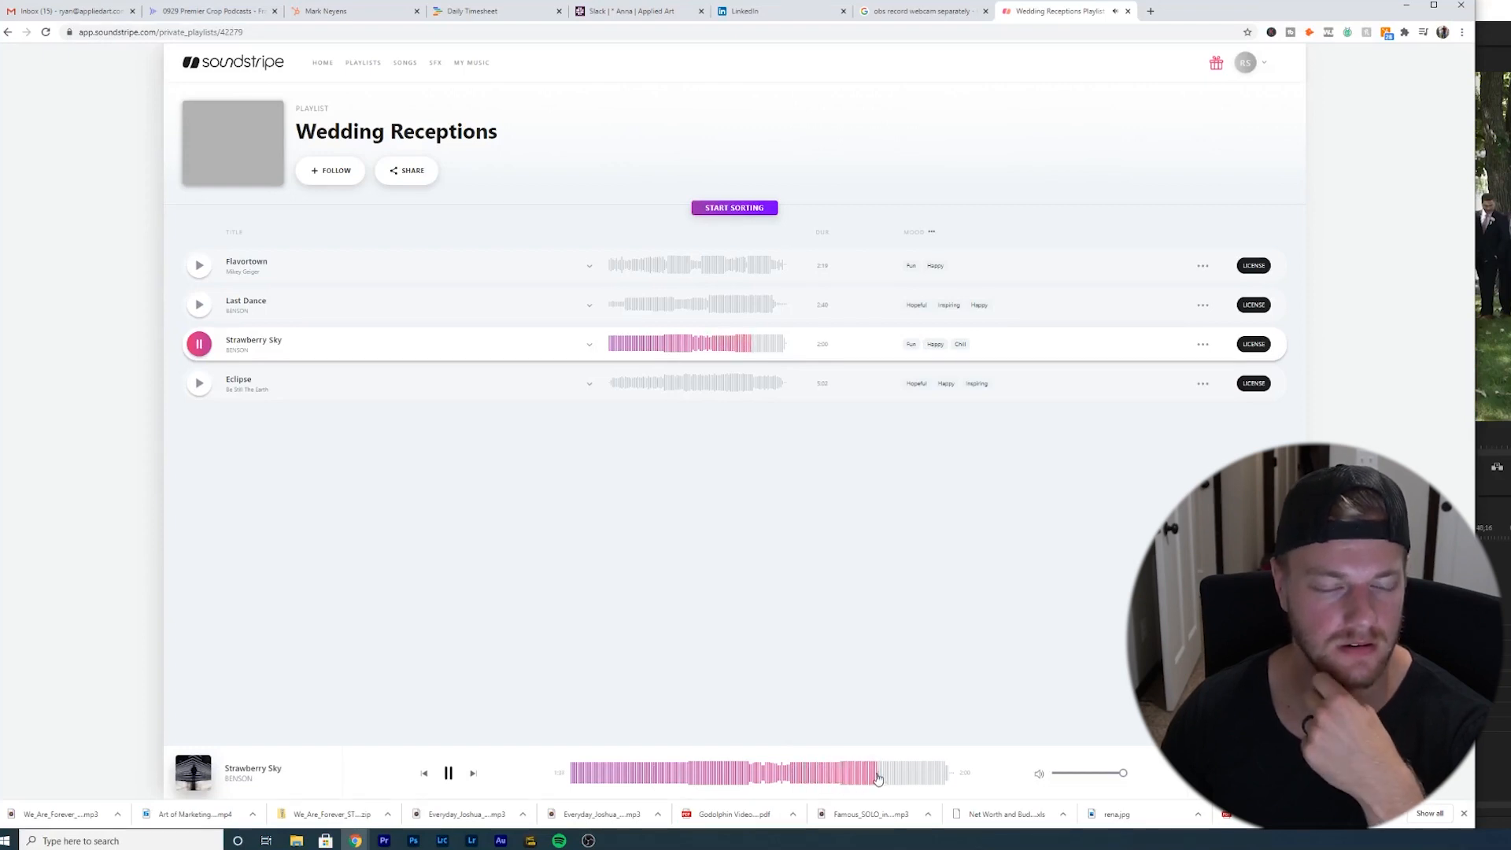
pyautogui.click(942, 779)
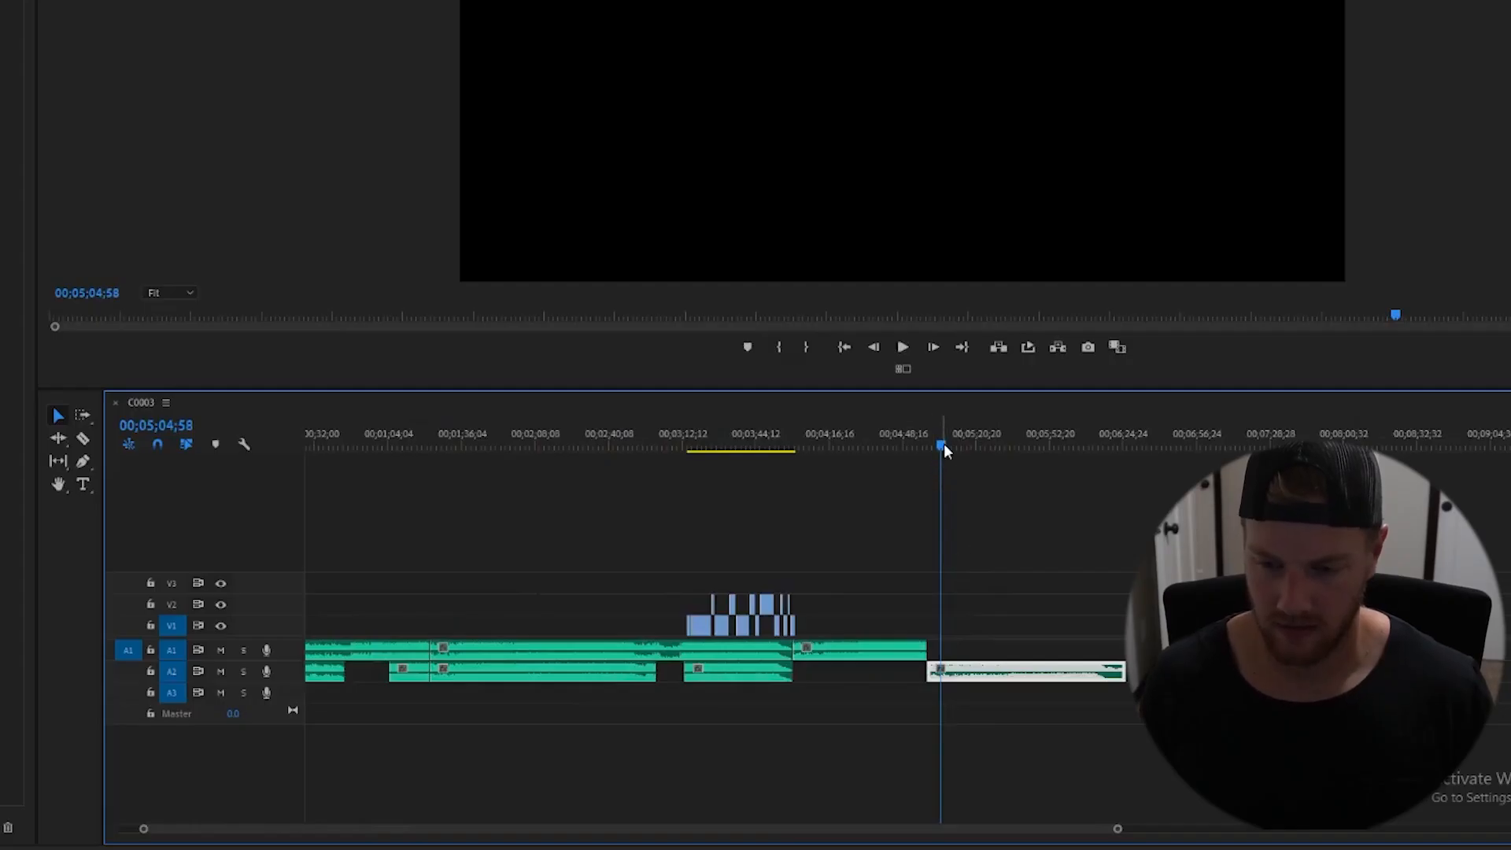
pyautogui.moveTo(943, 446); pyautogui.dragTo(139, 531)
pyautogui.moveTo(265, 524); pyautogui.dragTo(1046, 583)
pyautogui.moveTo(1062, 448); pyautogui.dragTo(1065, 444)
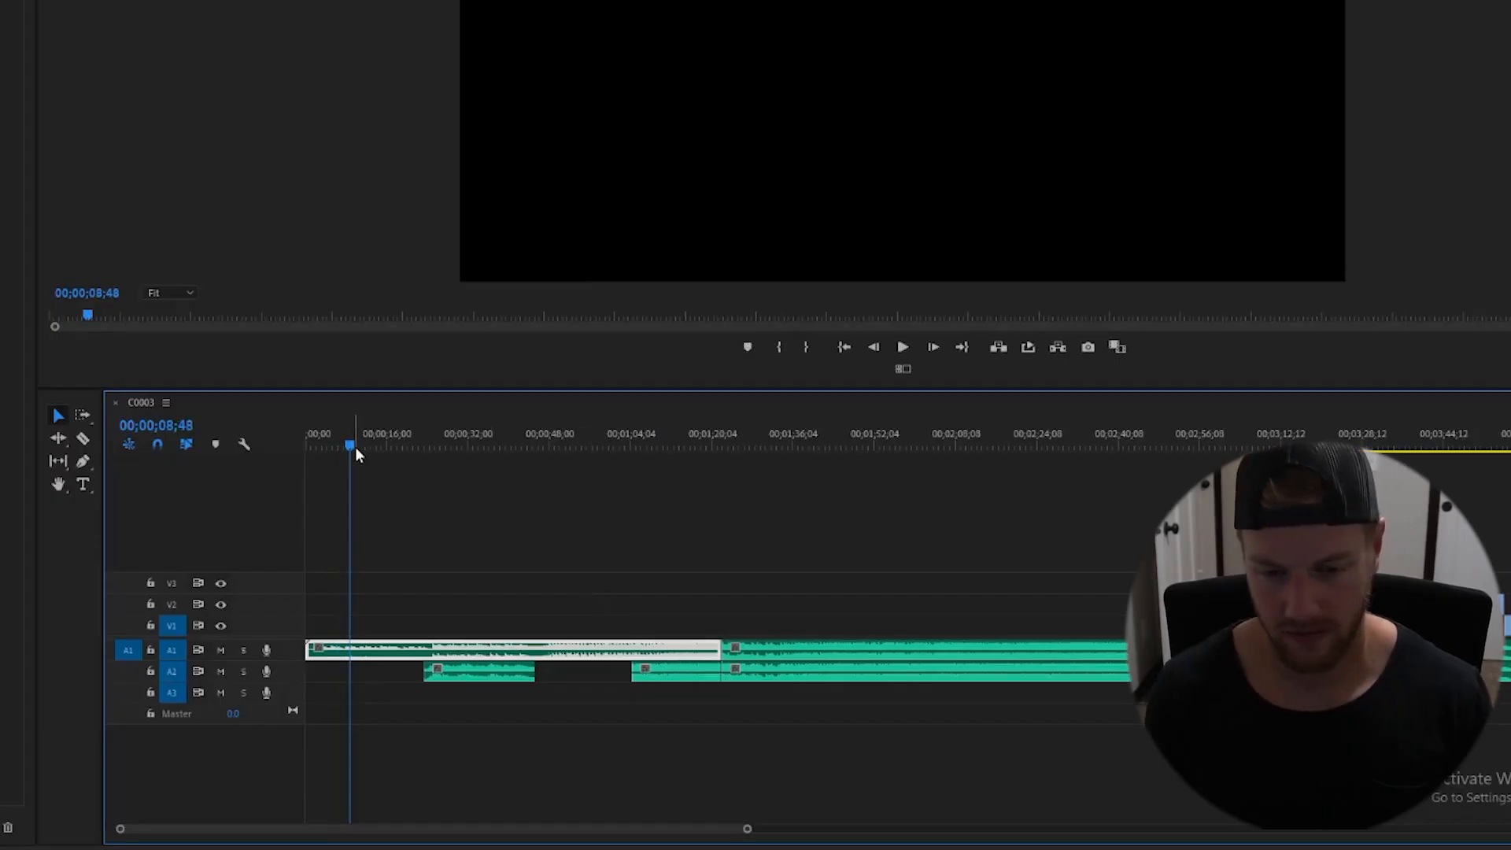
# - Add a sequence marker near the start spanning about 27 seconds, named "Open on Lake, crickets and slider shots to set scene"
pyautogui.moveTo(356, 446); pyautogui.dragTo(314, 446)
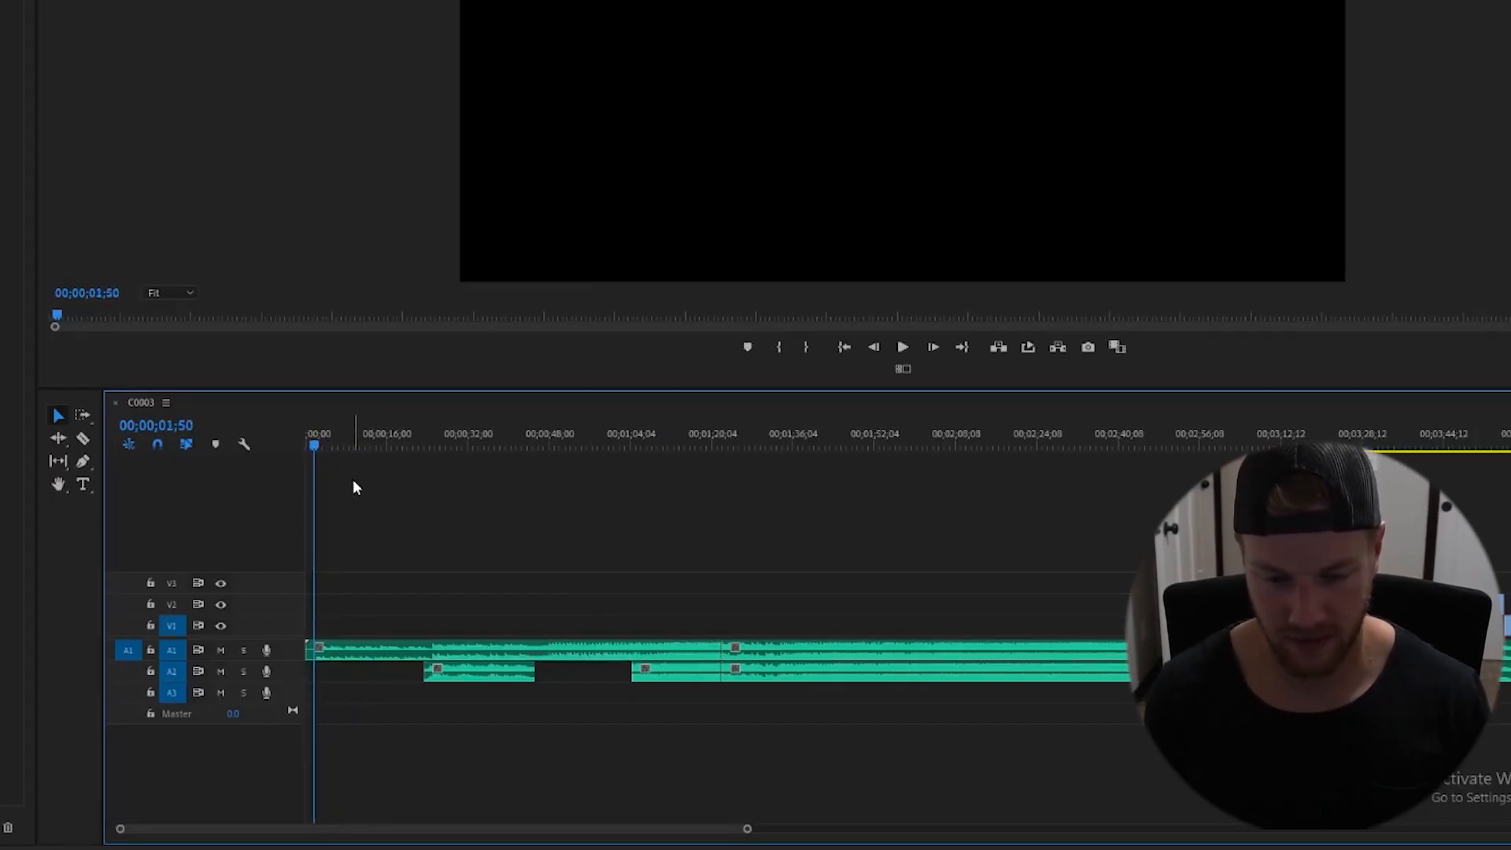
pyautogui.press('m')
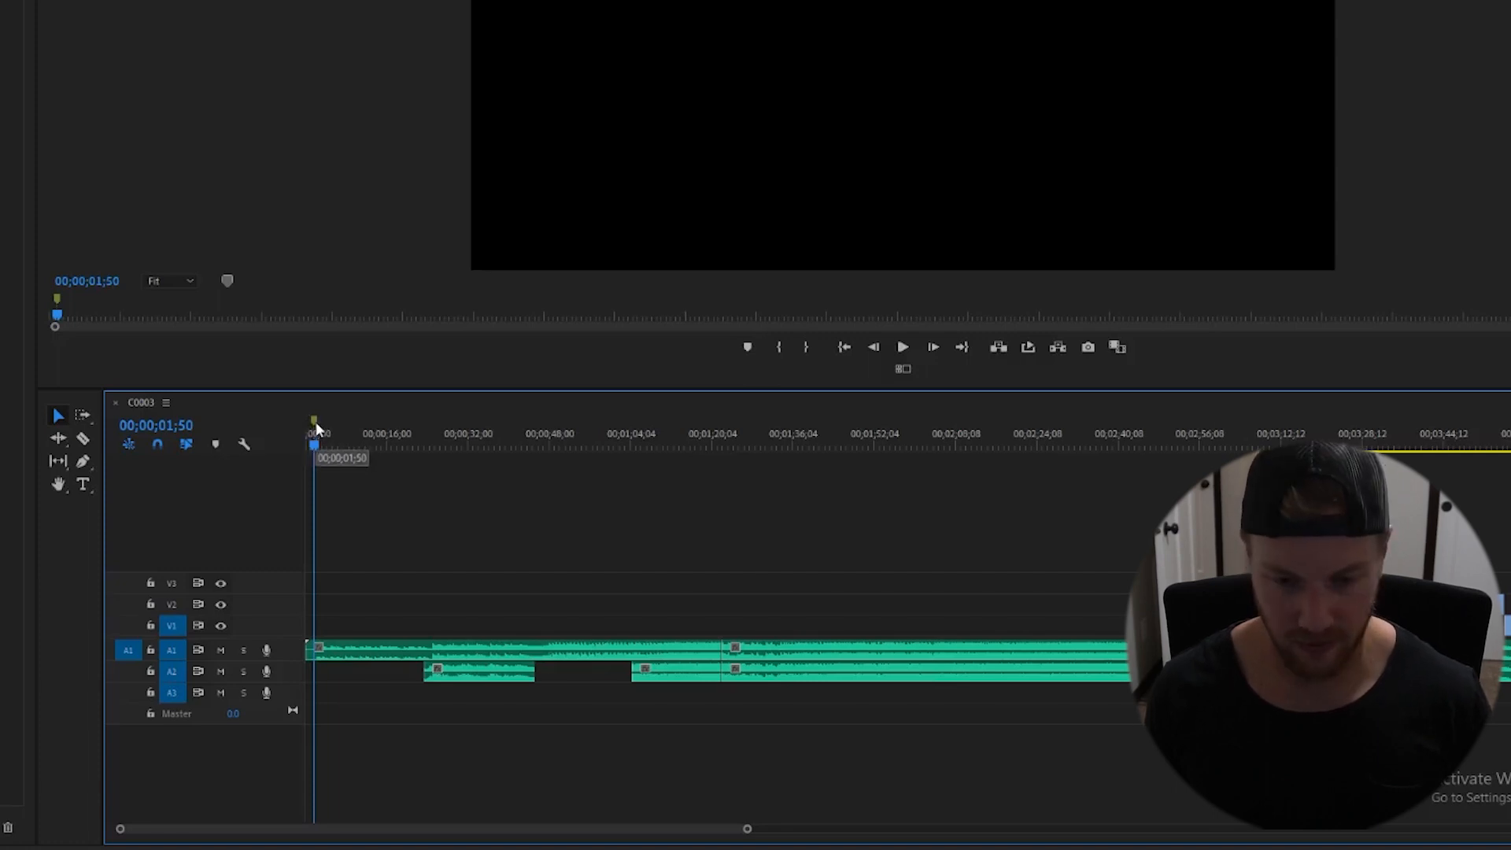
pyautogui.click(450, 430)
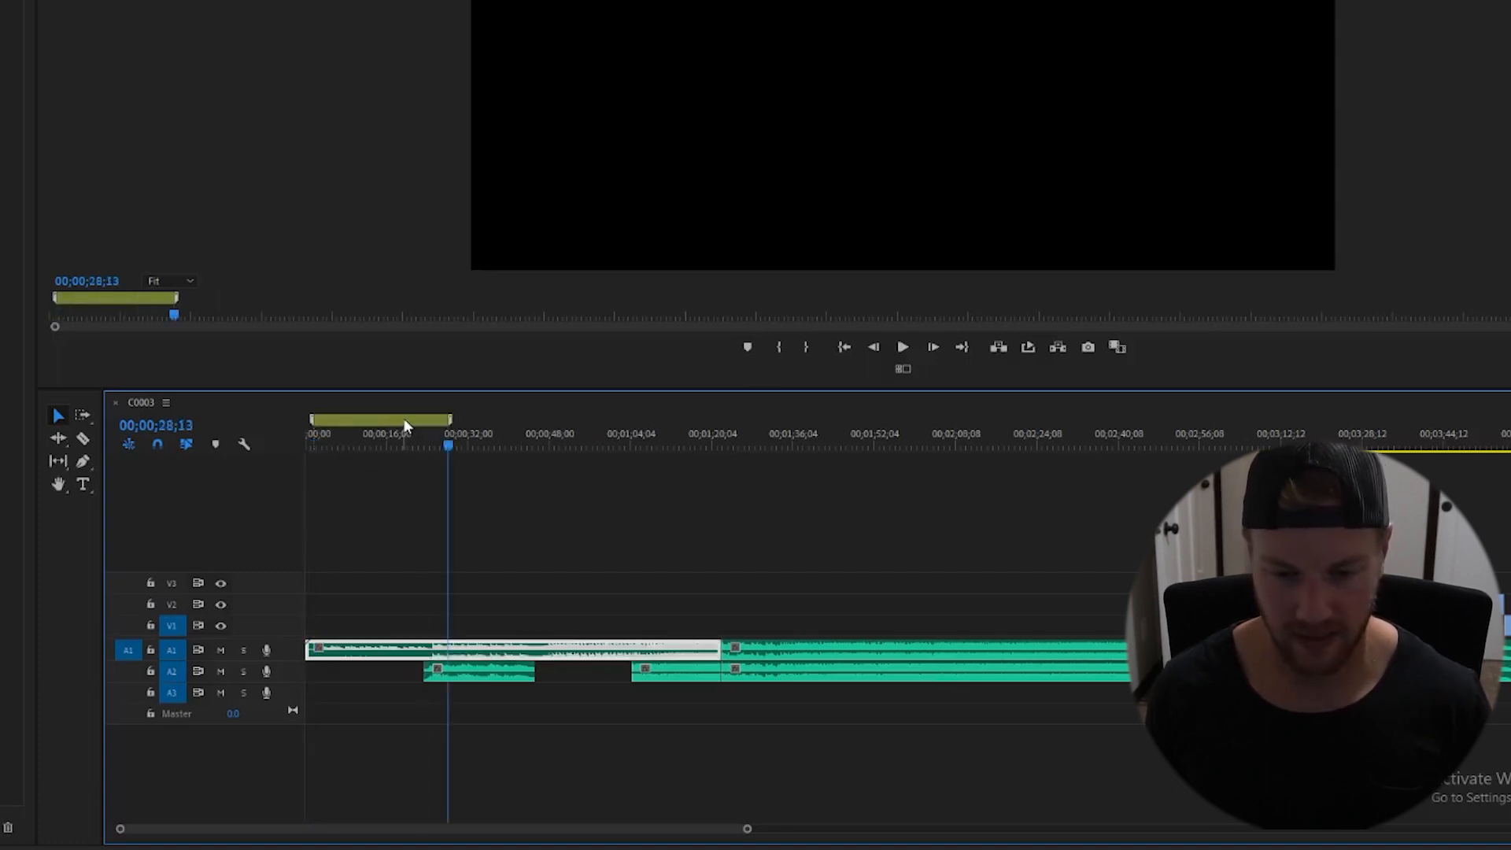
pyautogui.doubleClick(403, 417)
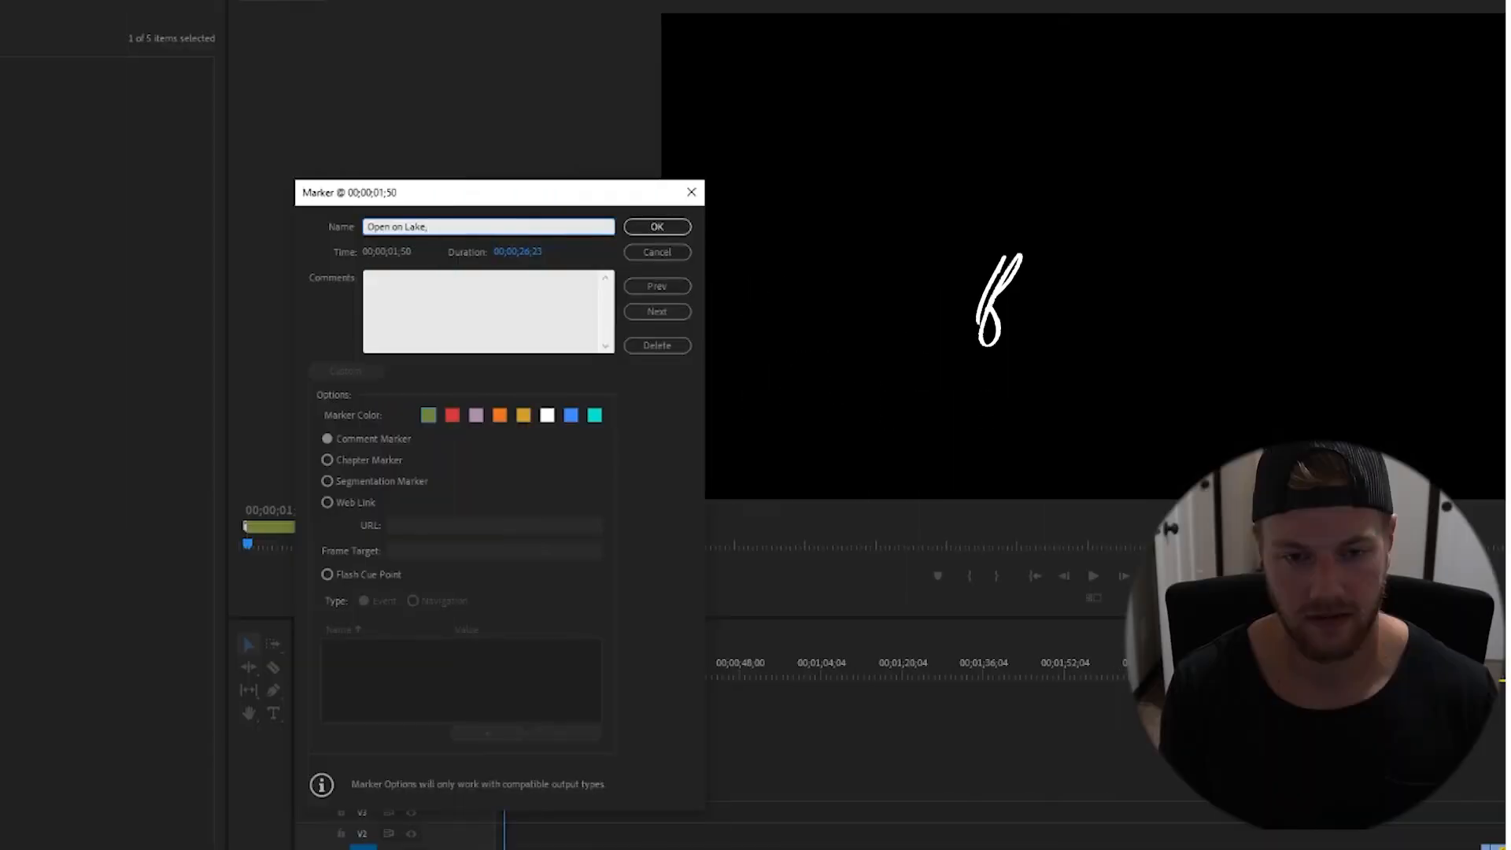
pyautogui.write('r')
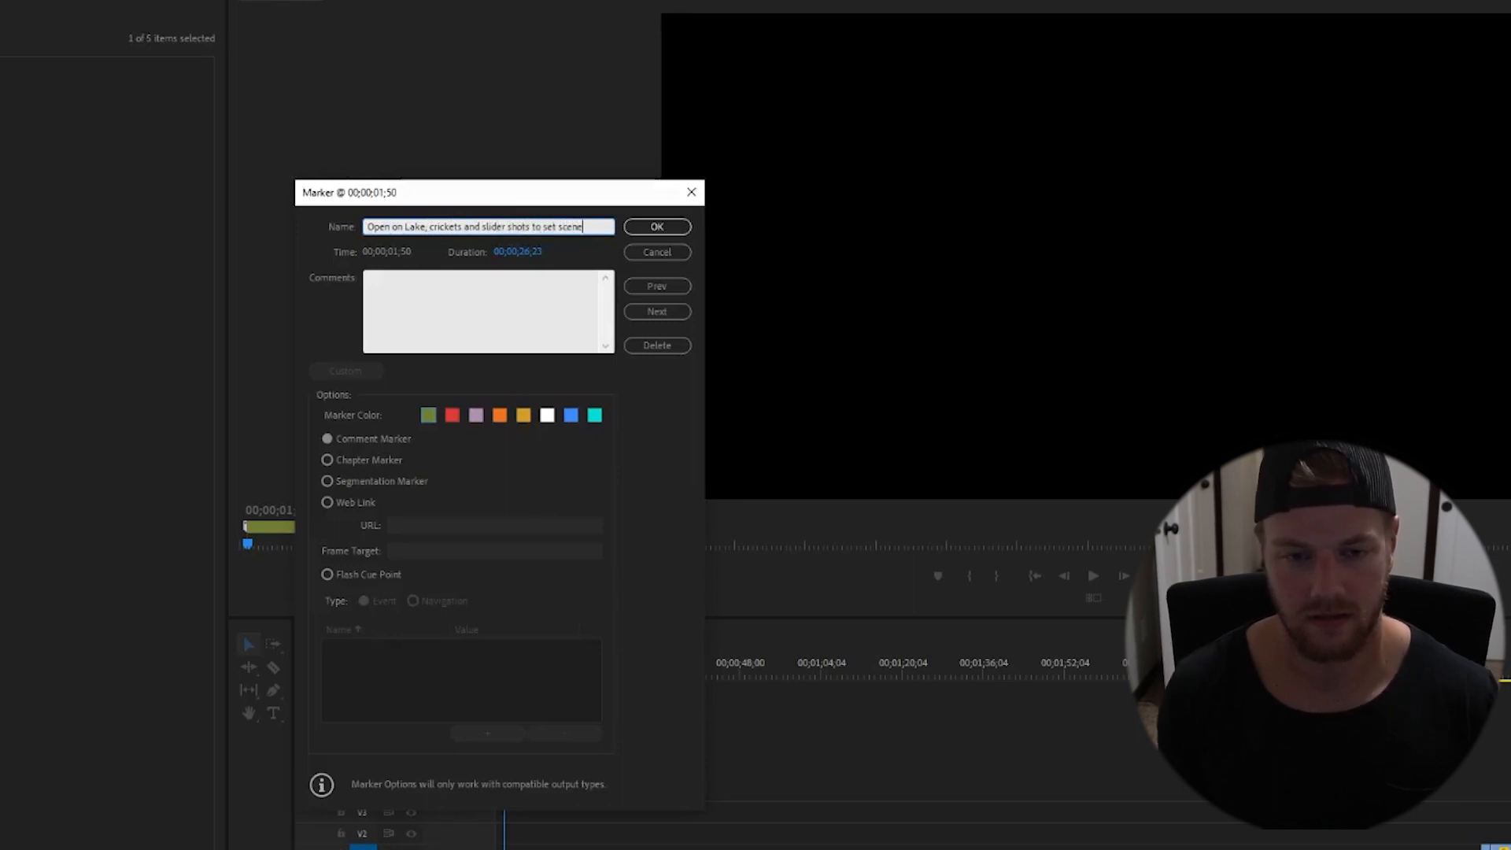
pyautogui.click(657, 227)
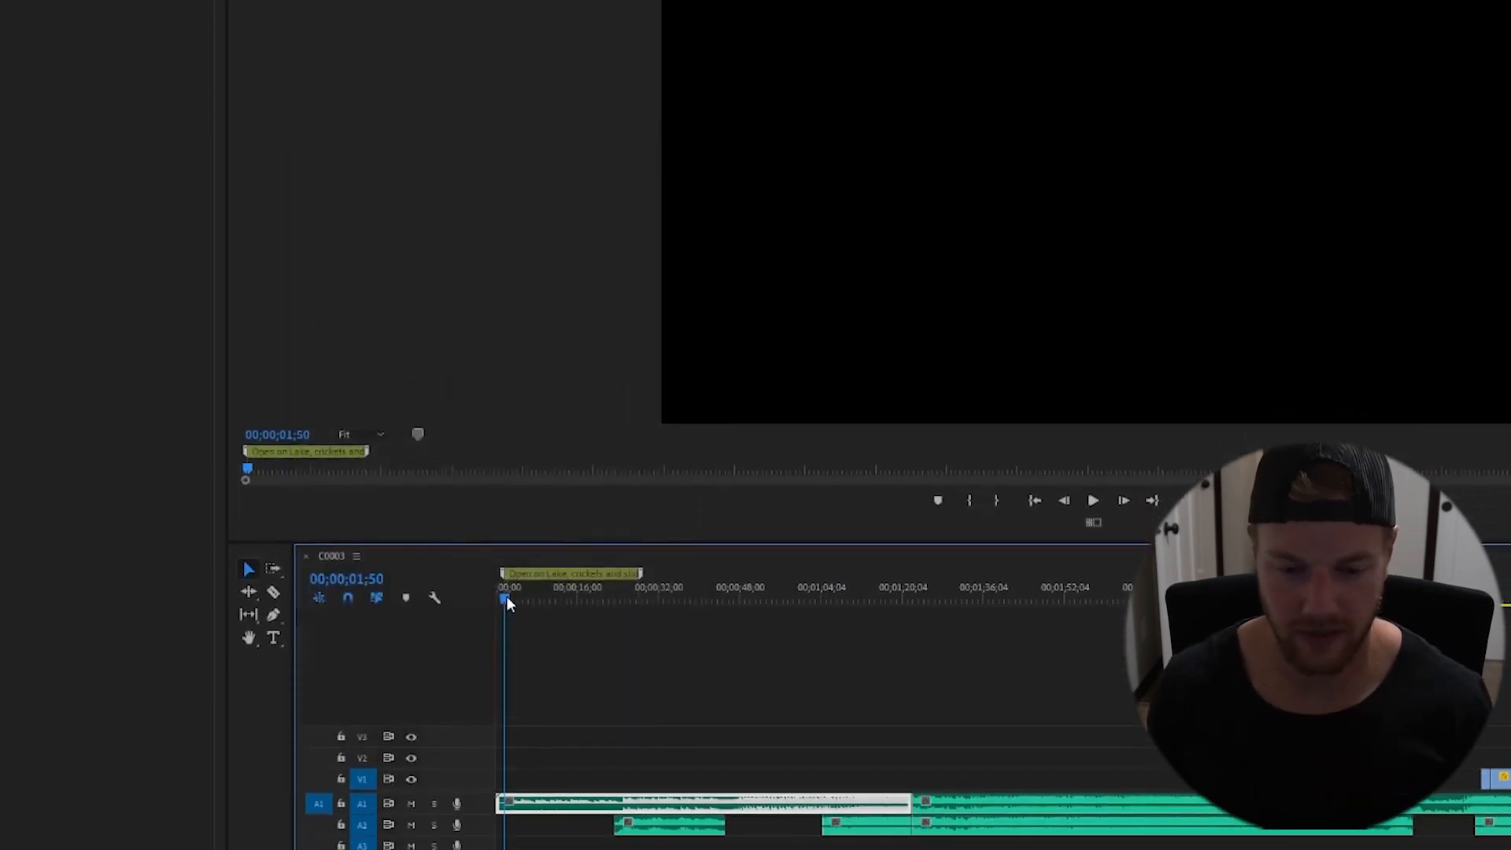
# - Play through the opening and add a marker at 00;00;51;06 spanning about 18 seconds, named "Getting Ready, first look"
pyautogui.moveTo(506, 641); pyautogui.dragTo(601, 641)
pyautogui.press('space')
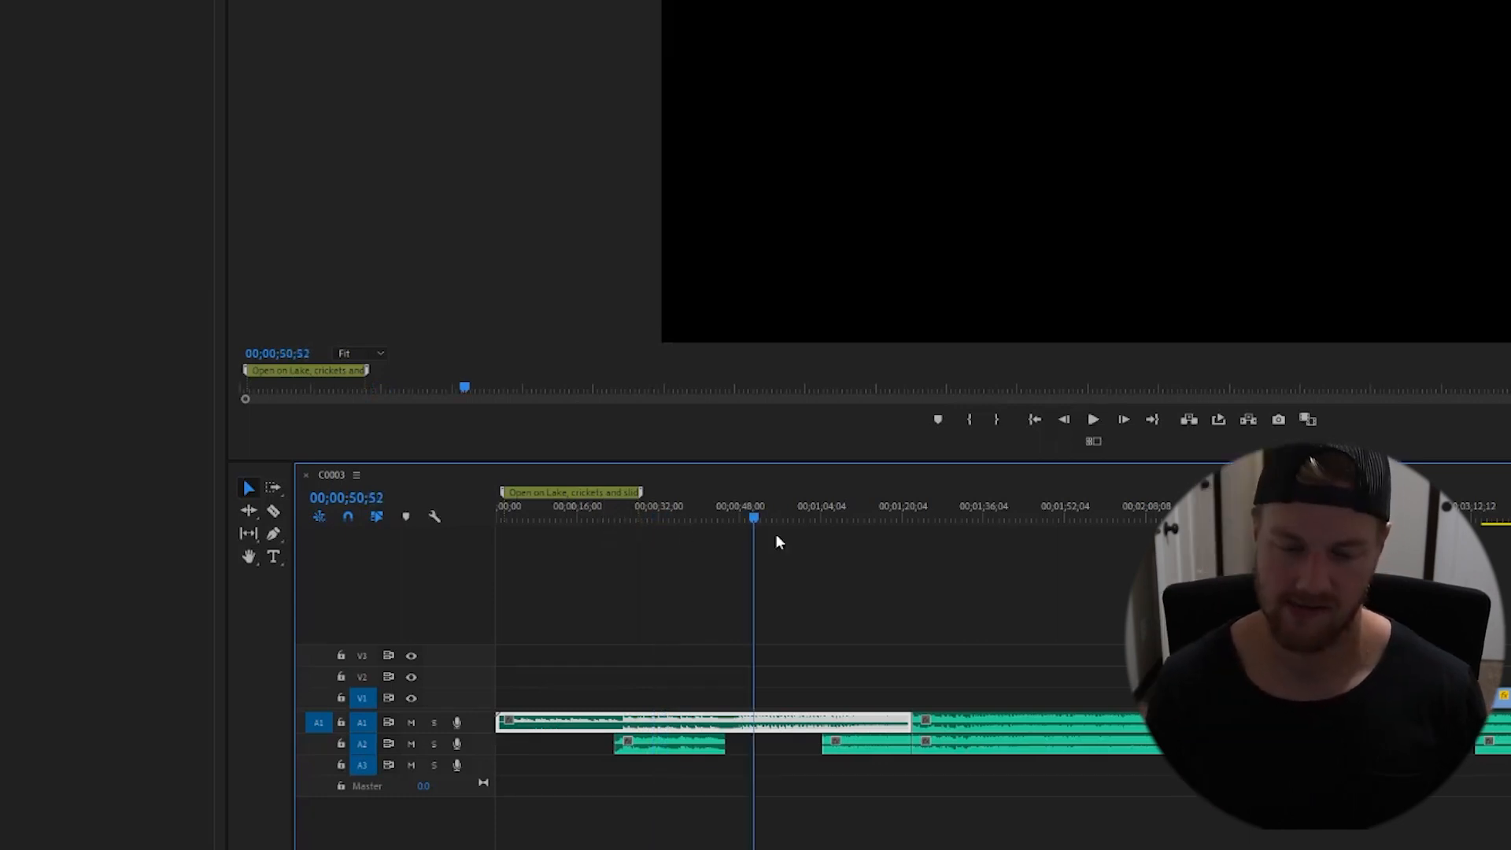
pyautogui.press('space')
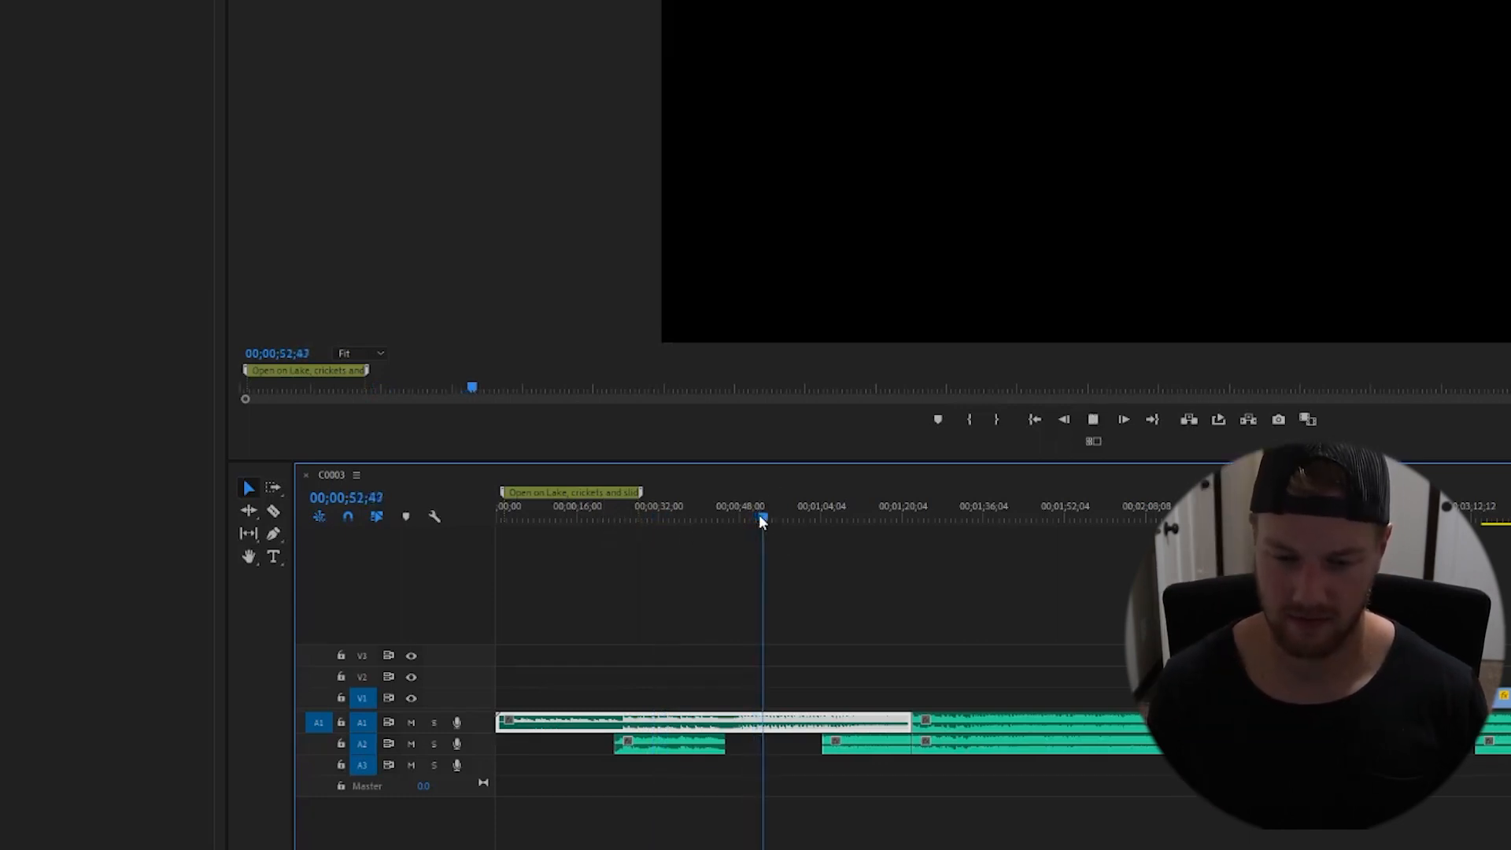
pyautogui.moveTo(762, 521); pyautogui.dragTo(753, 521)
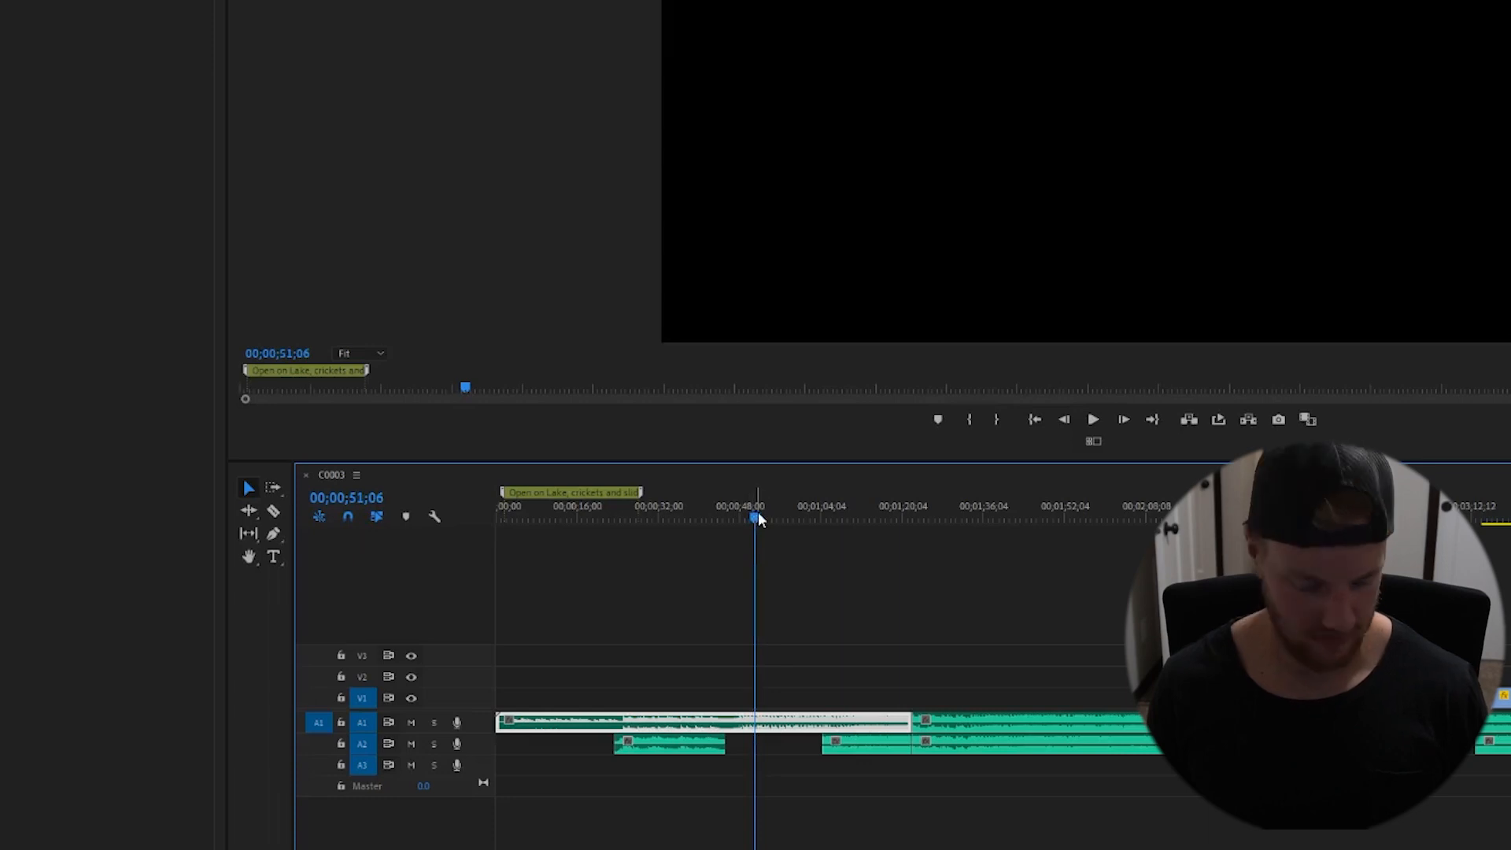
pyautogui.click(804, 583)
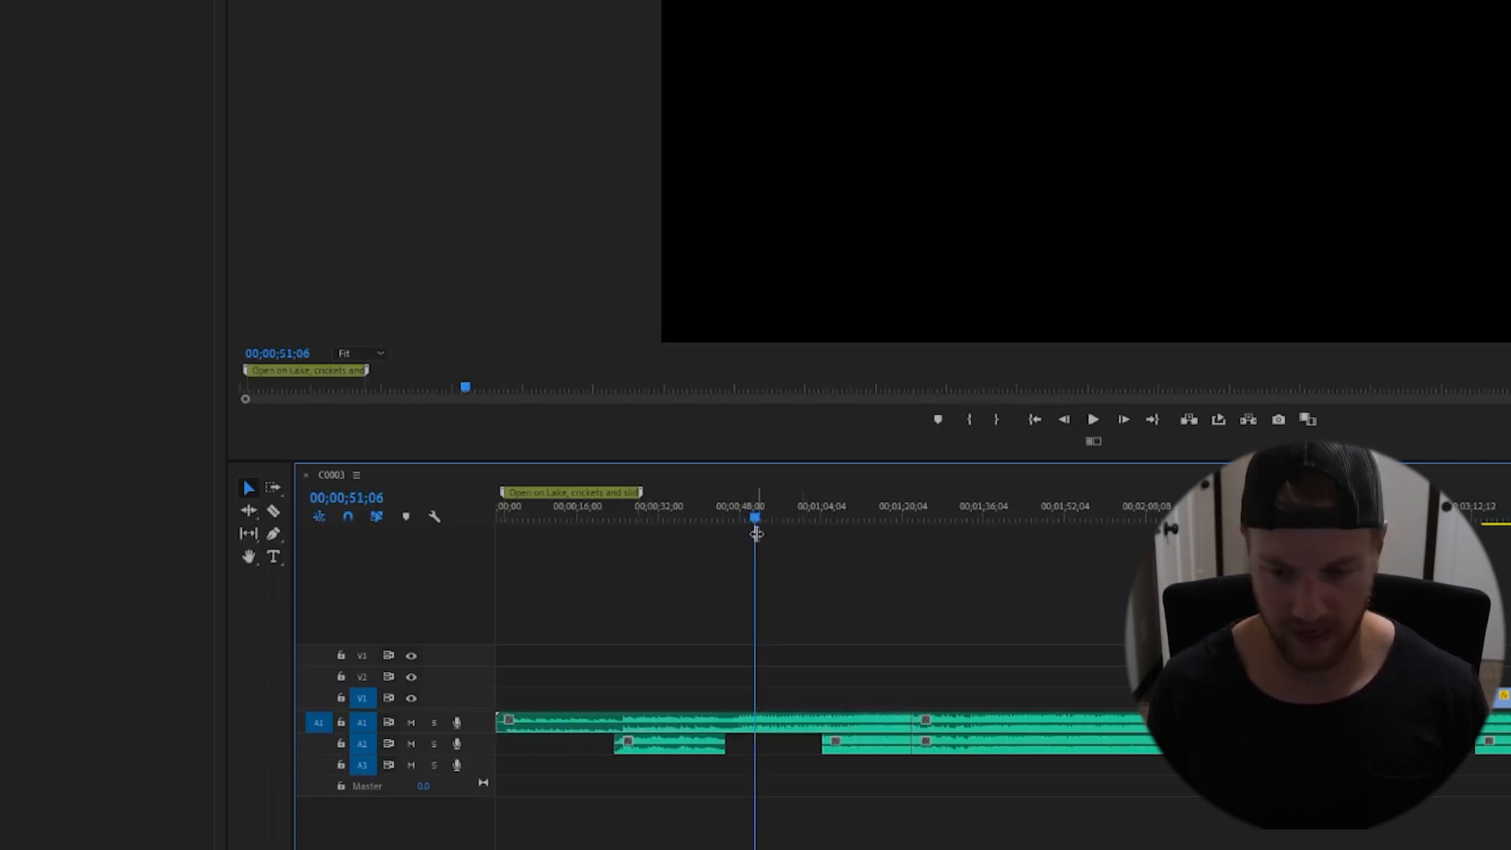
pyautogui.press('m')
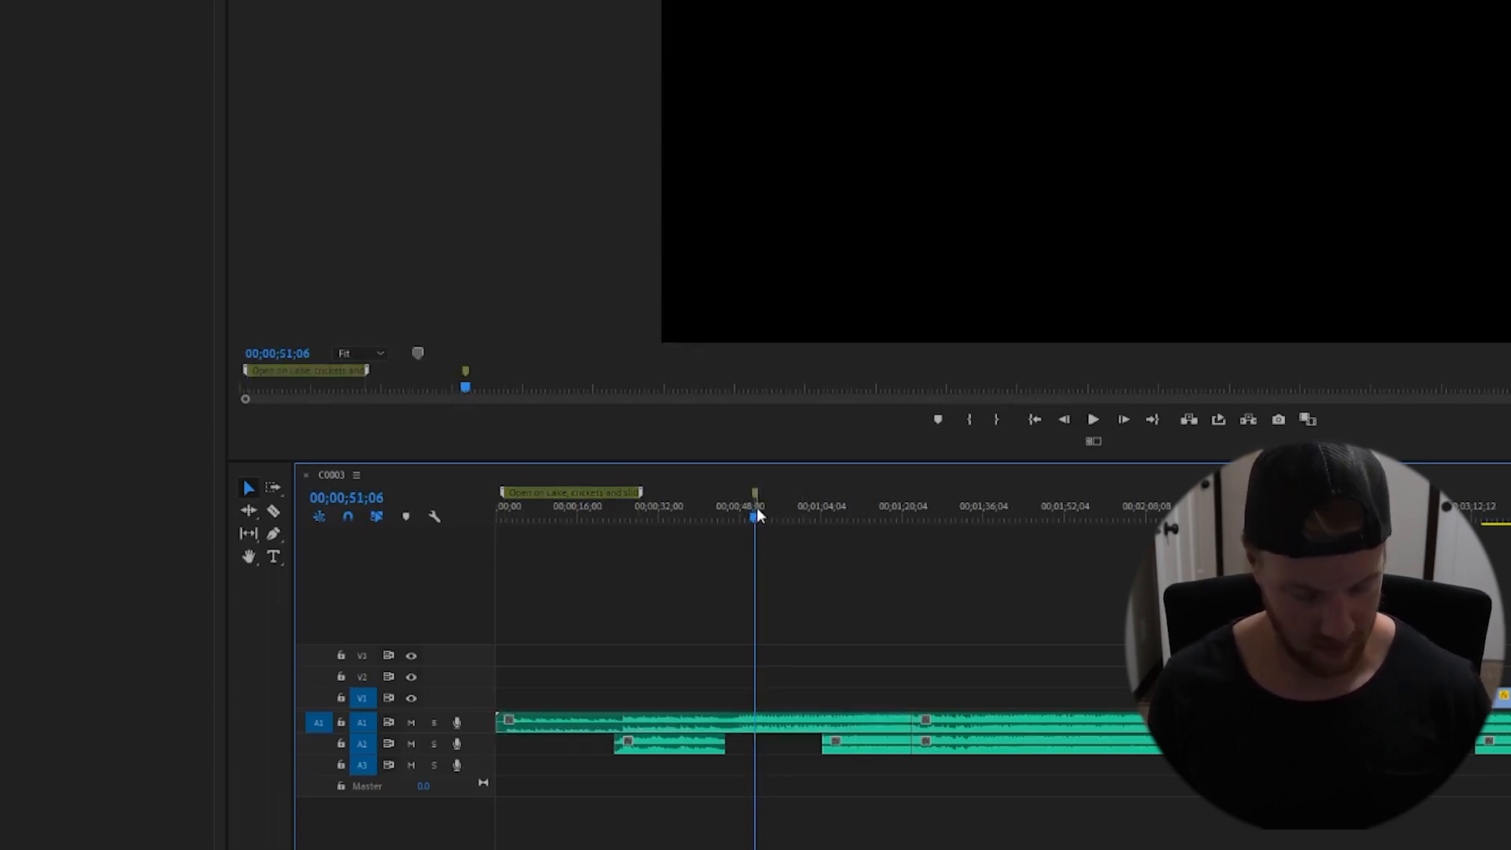
pyautogui.moveTo(760, 494); pyautogui.dragTo(808, 497)
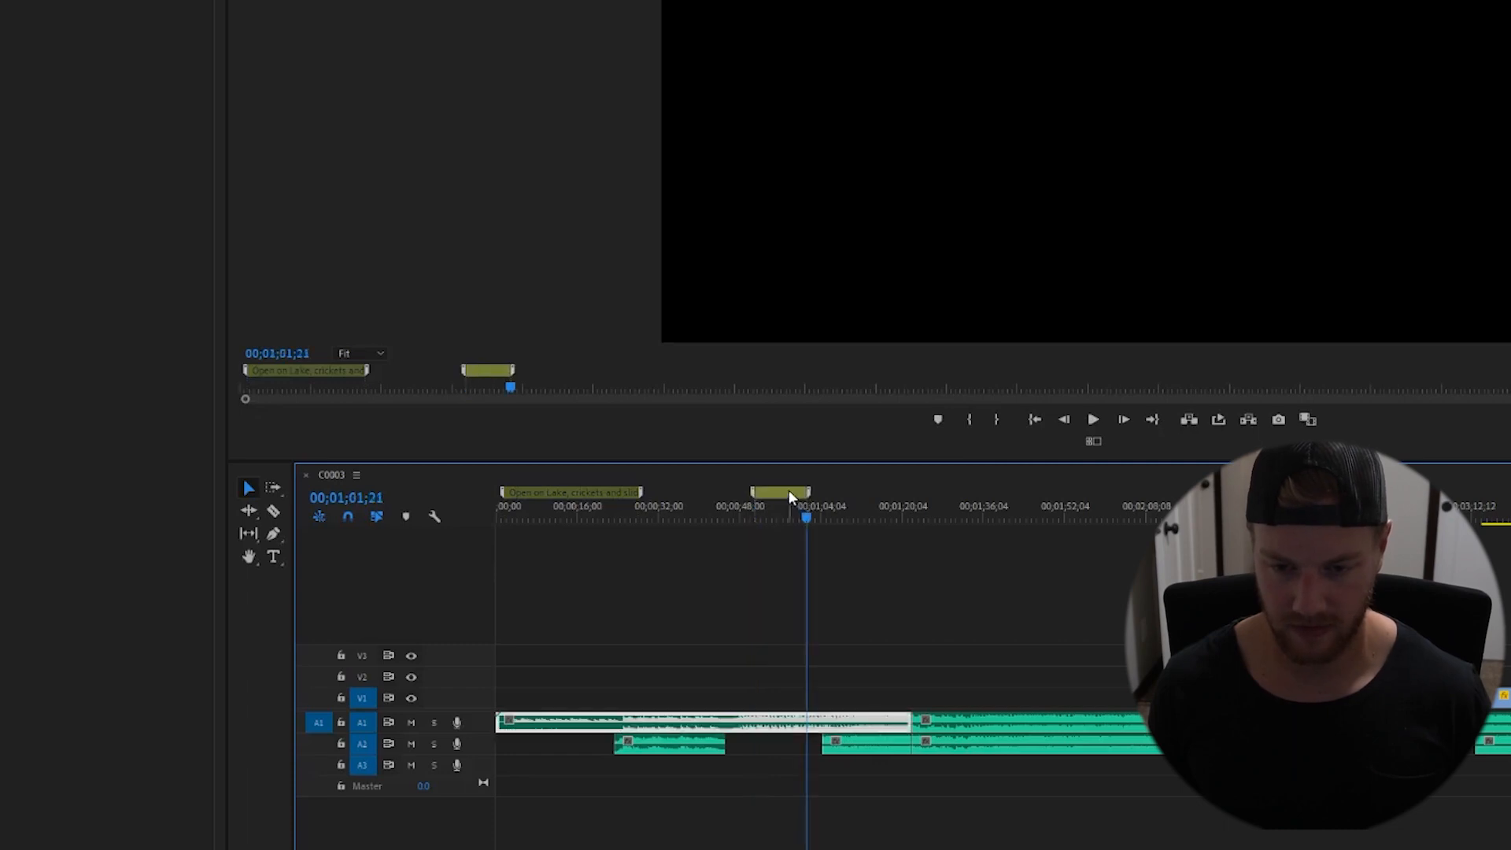
pyautogui.doubleClick(788, 491)
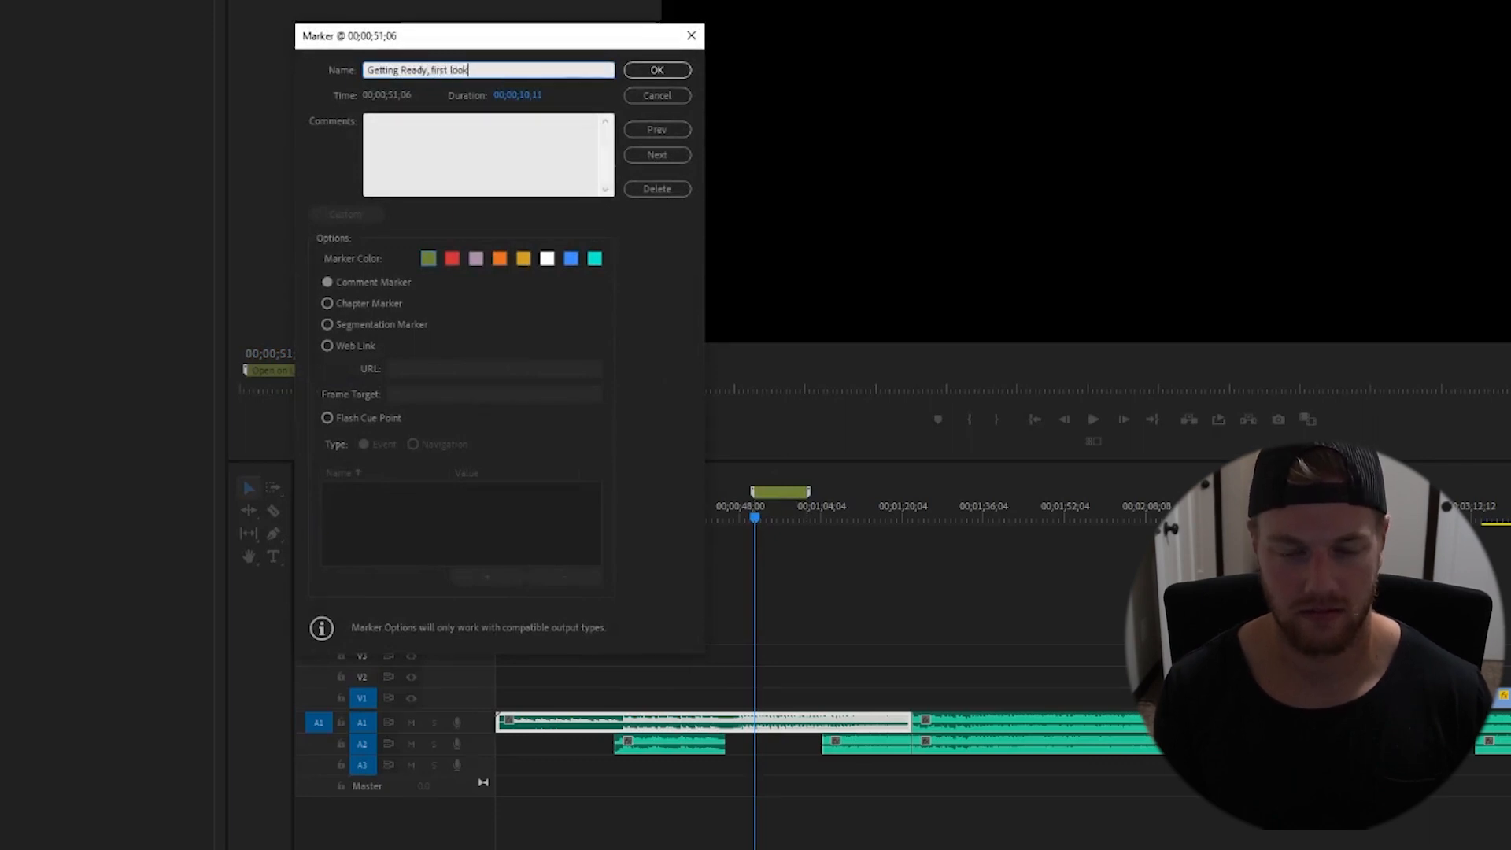
pyautogui.click(657, 70)
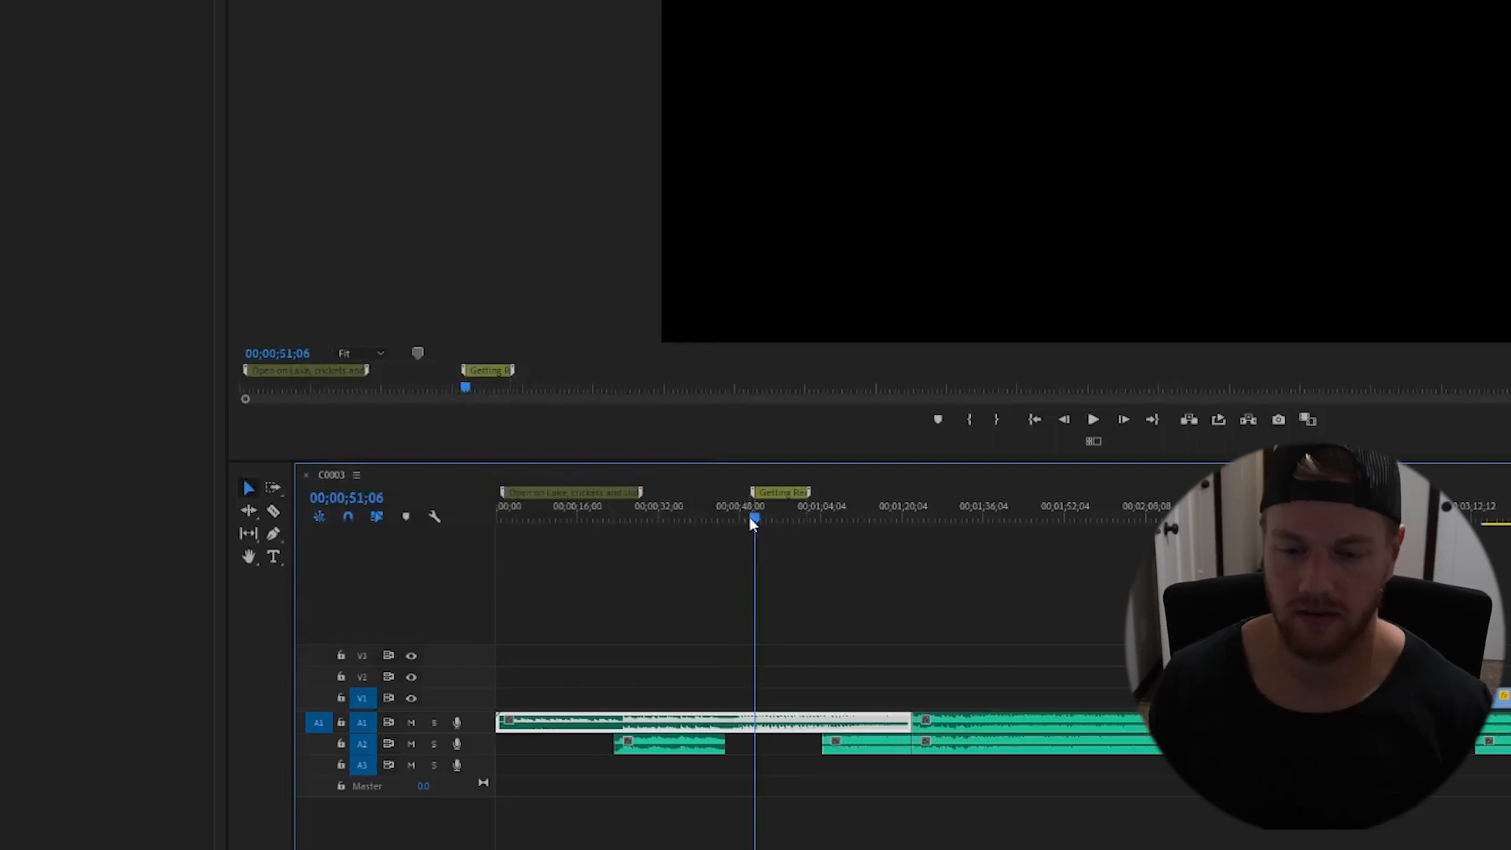
# - Add a marker at 00;01;22;14 spanning about 16 seconds named "Cermony, slow motion", and save the project
pyautogui.moveTo(751, 523); pyautogui.dragTo(809, 532)
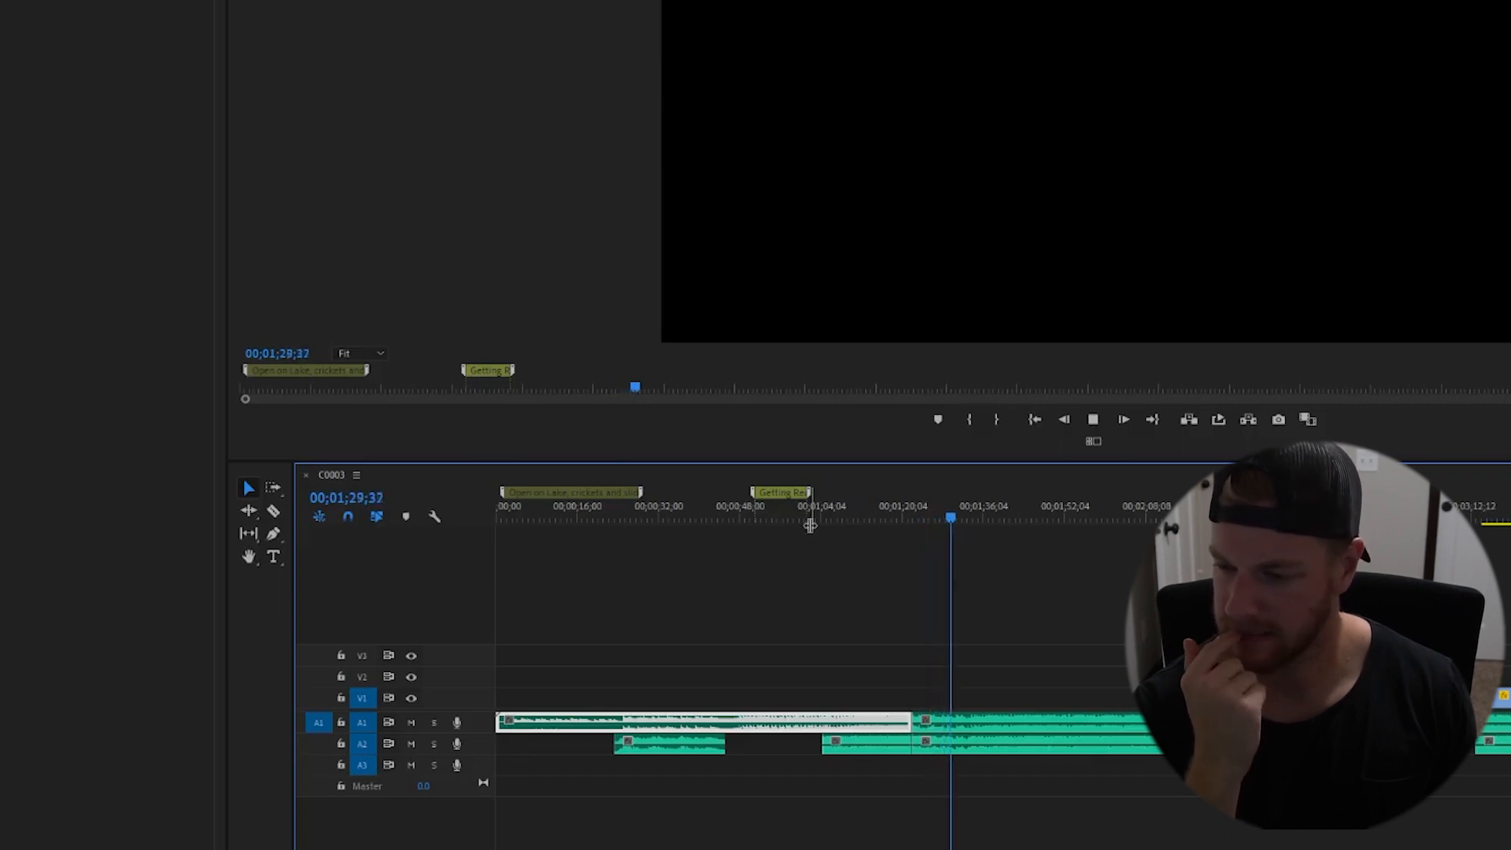
pyautogui.press('space')
pyautogui.press('d')
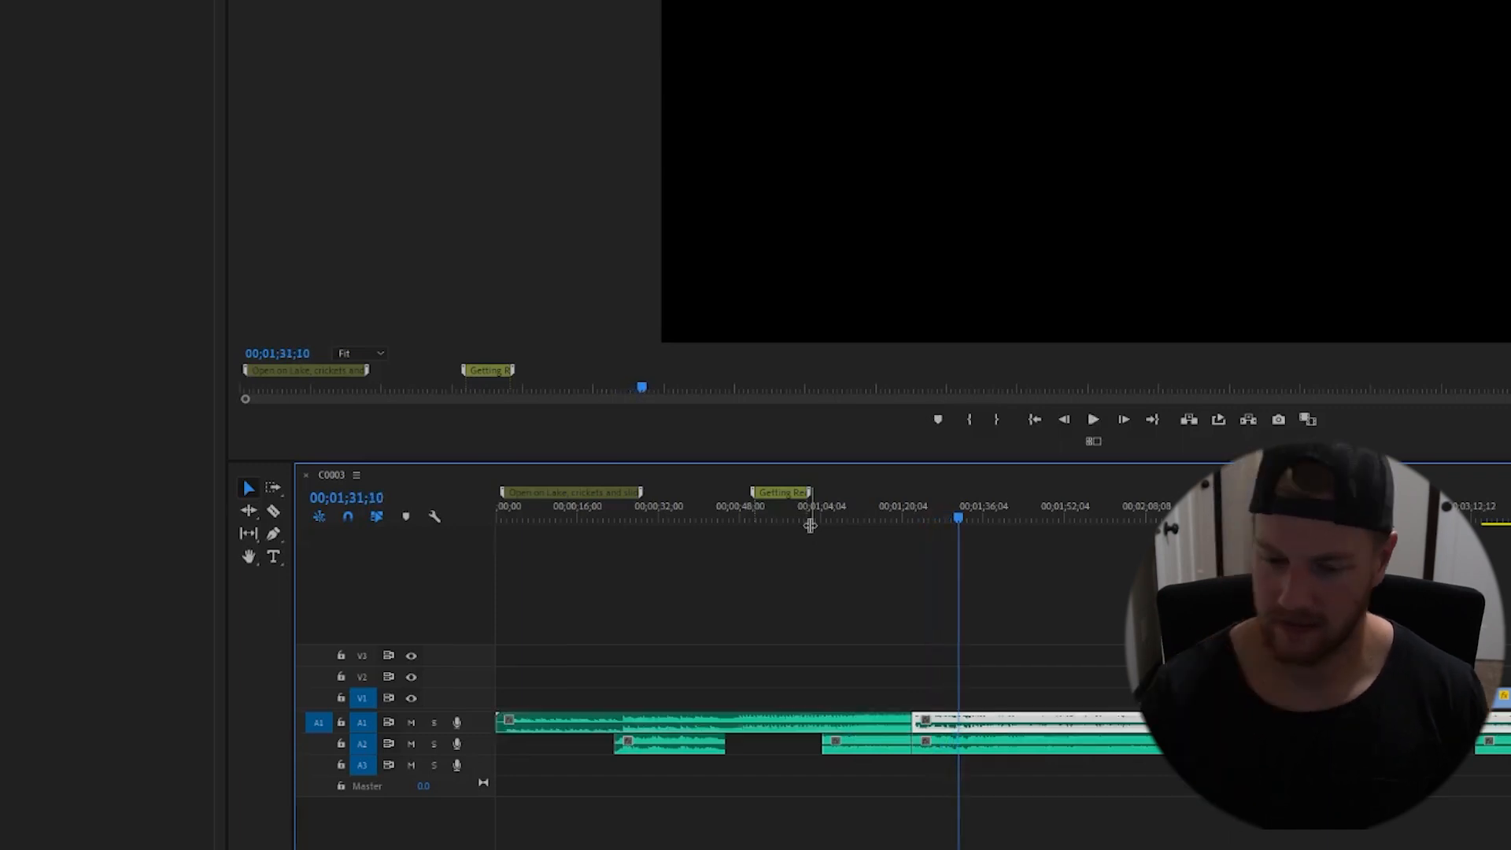
pyautogui.click(913, 517)
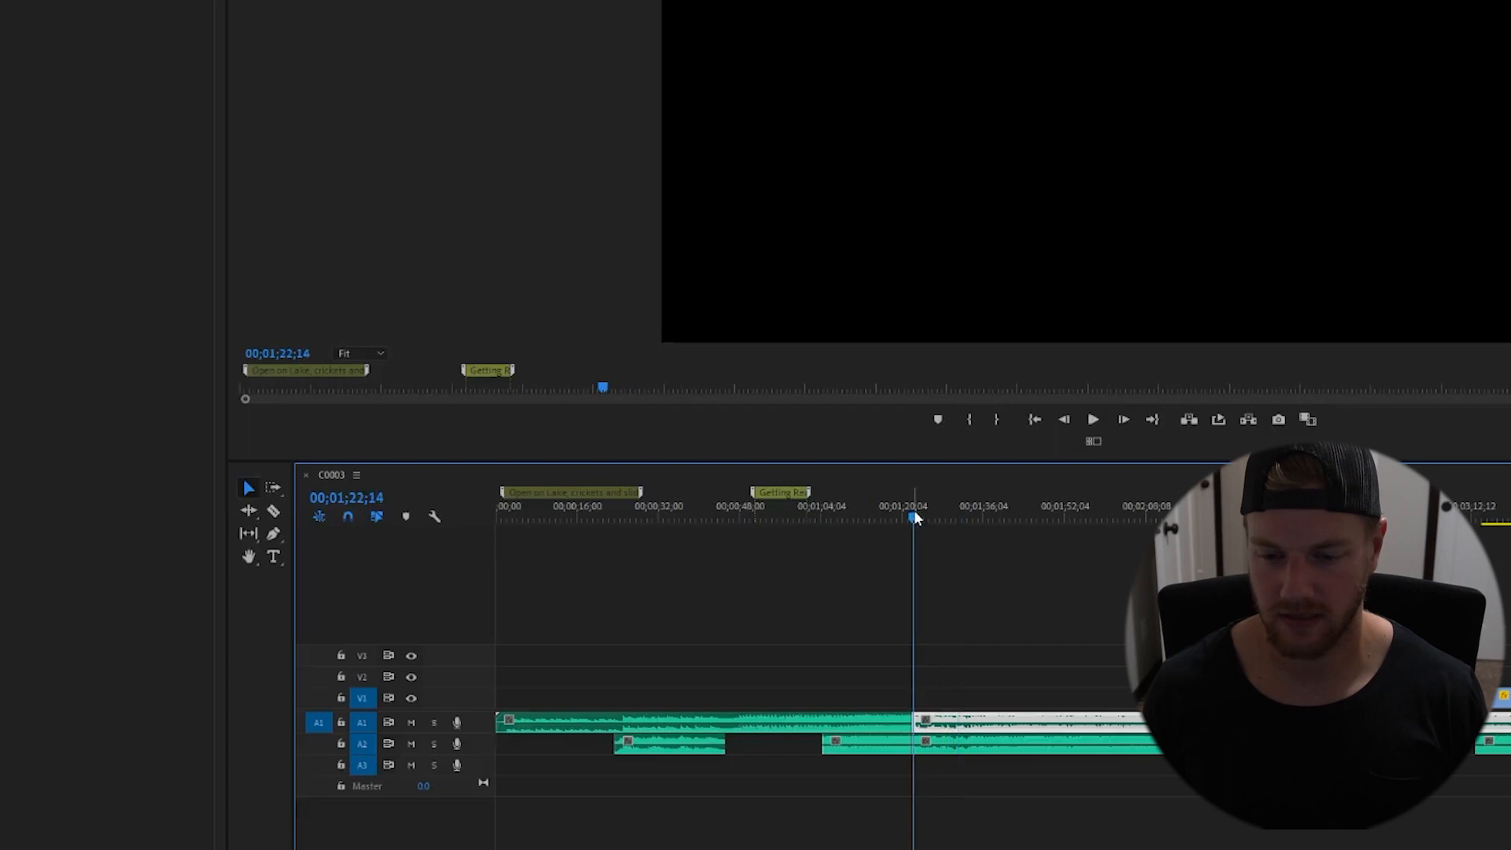
pyautogui.click(944, 567)
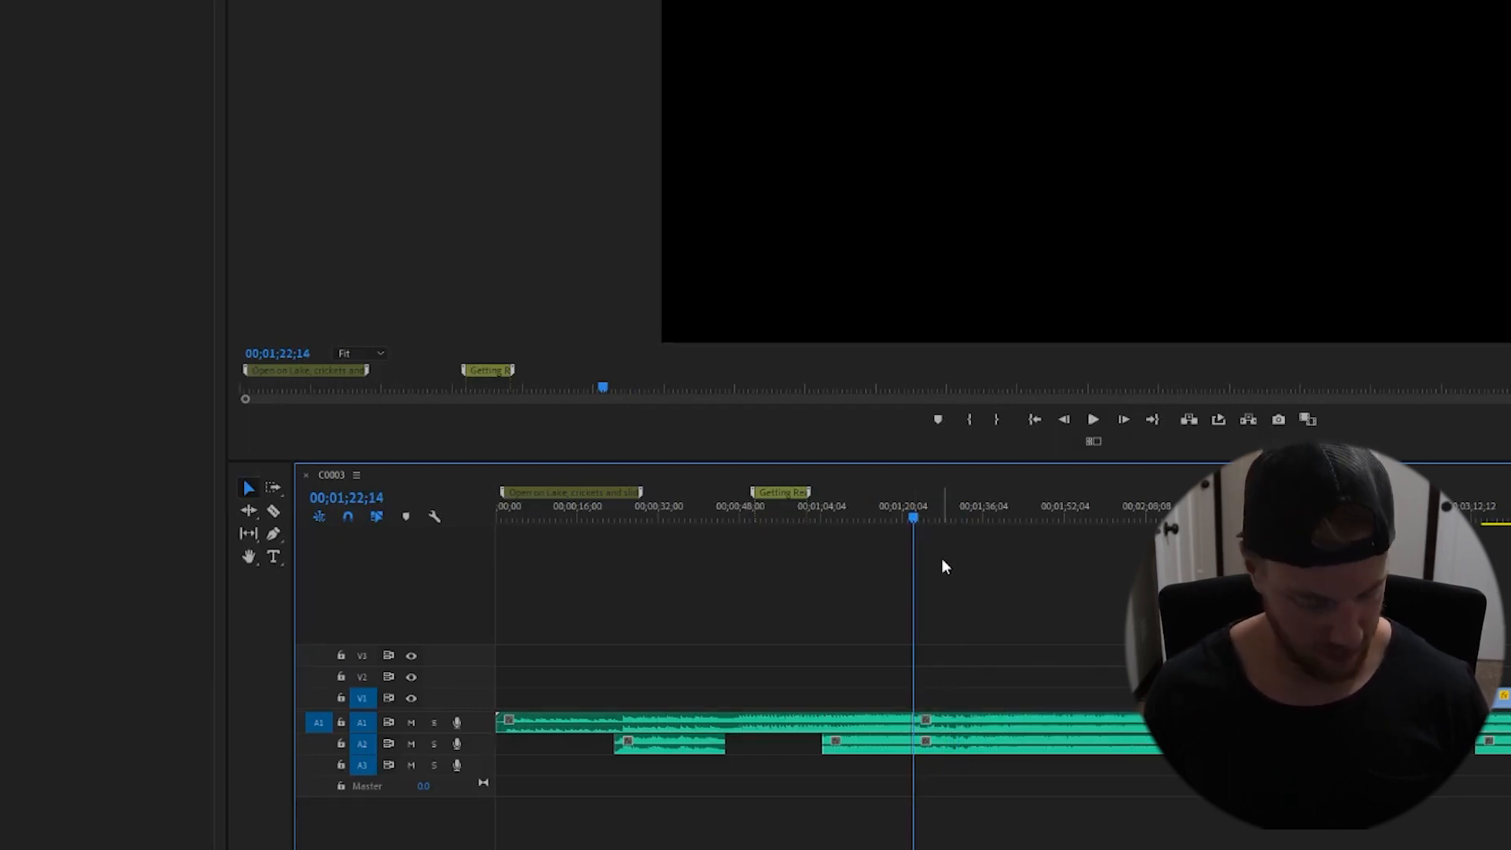
pyautogui.press('m')
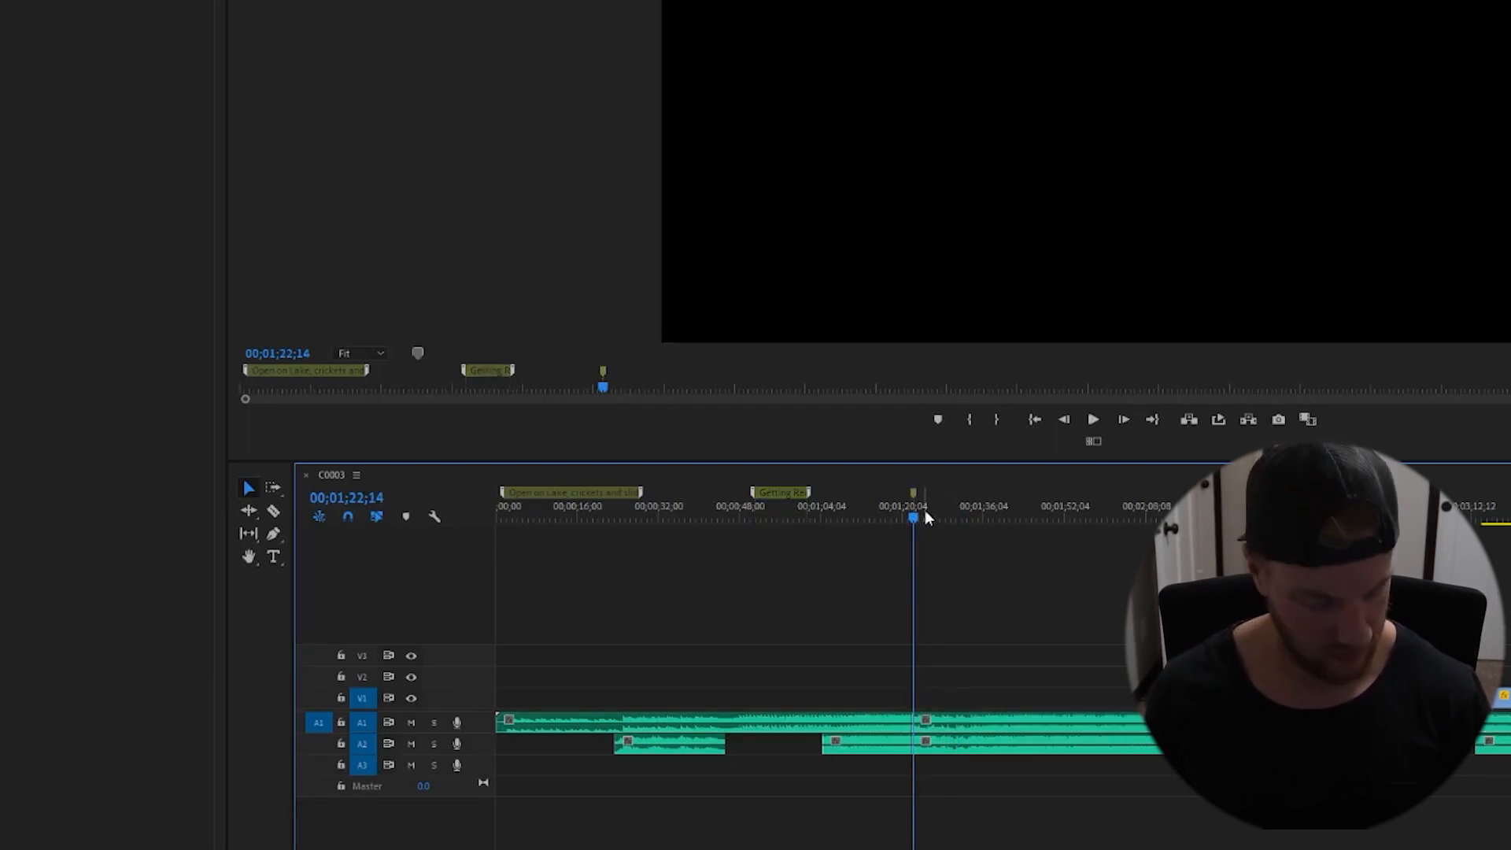
pyautogui.moveTo(913, 494); pyautogui.dragTo(984, 499)
pyautogui.doubleClick(957, 496)
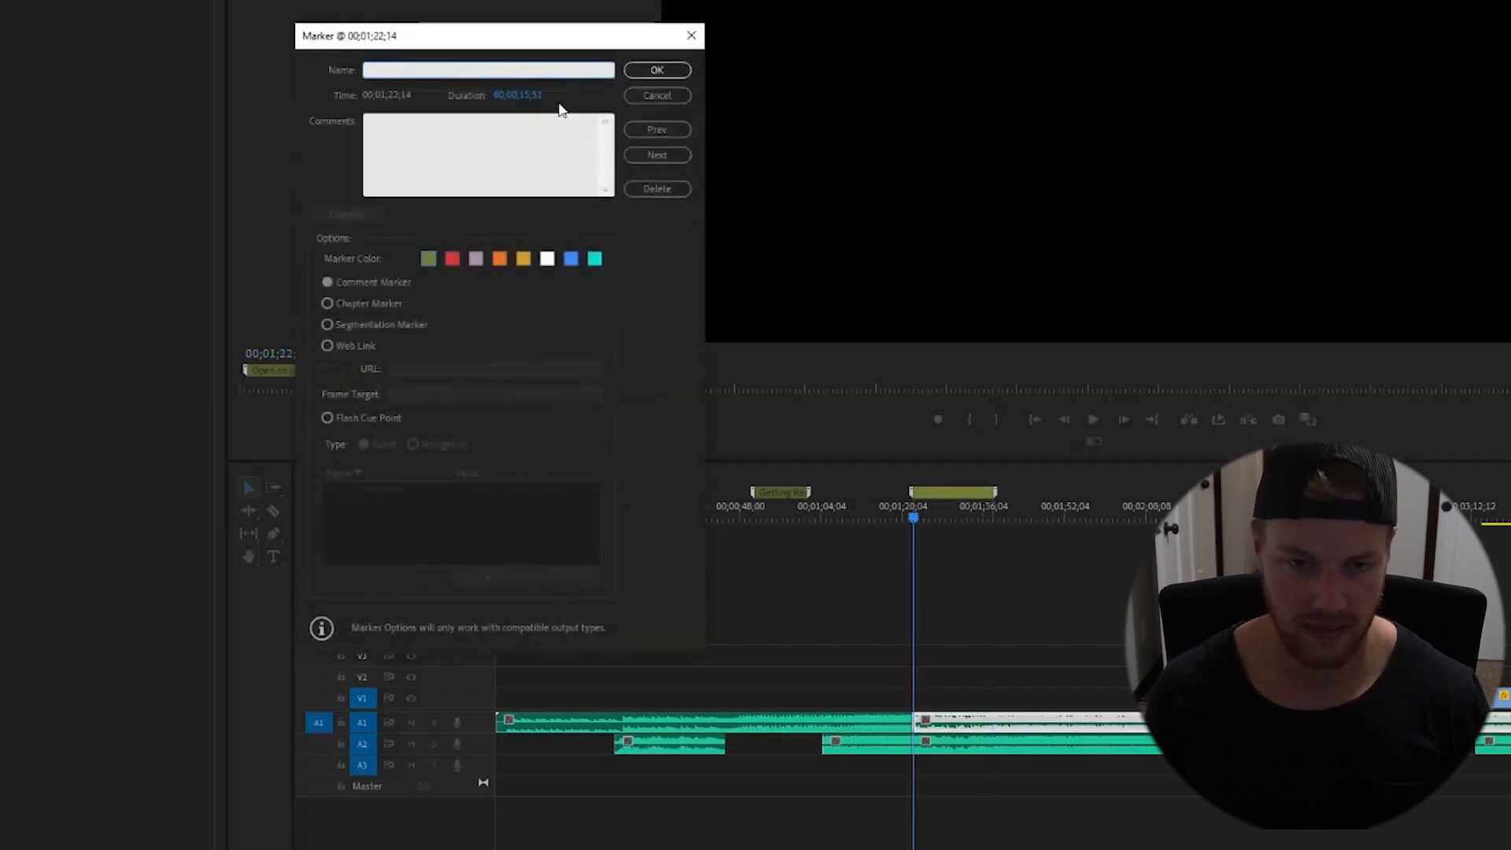
pyautogui.write('Cermony, slow motion')
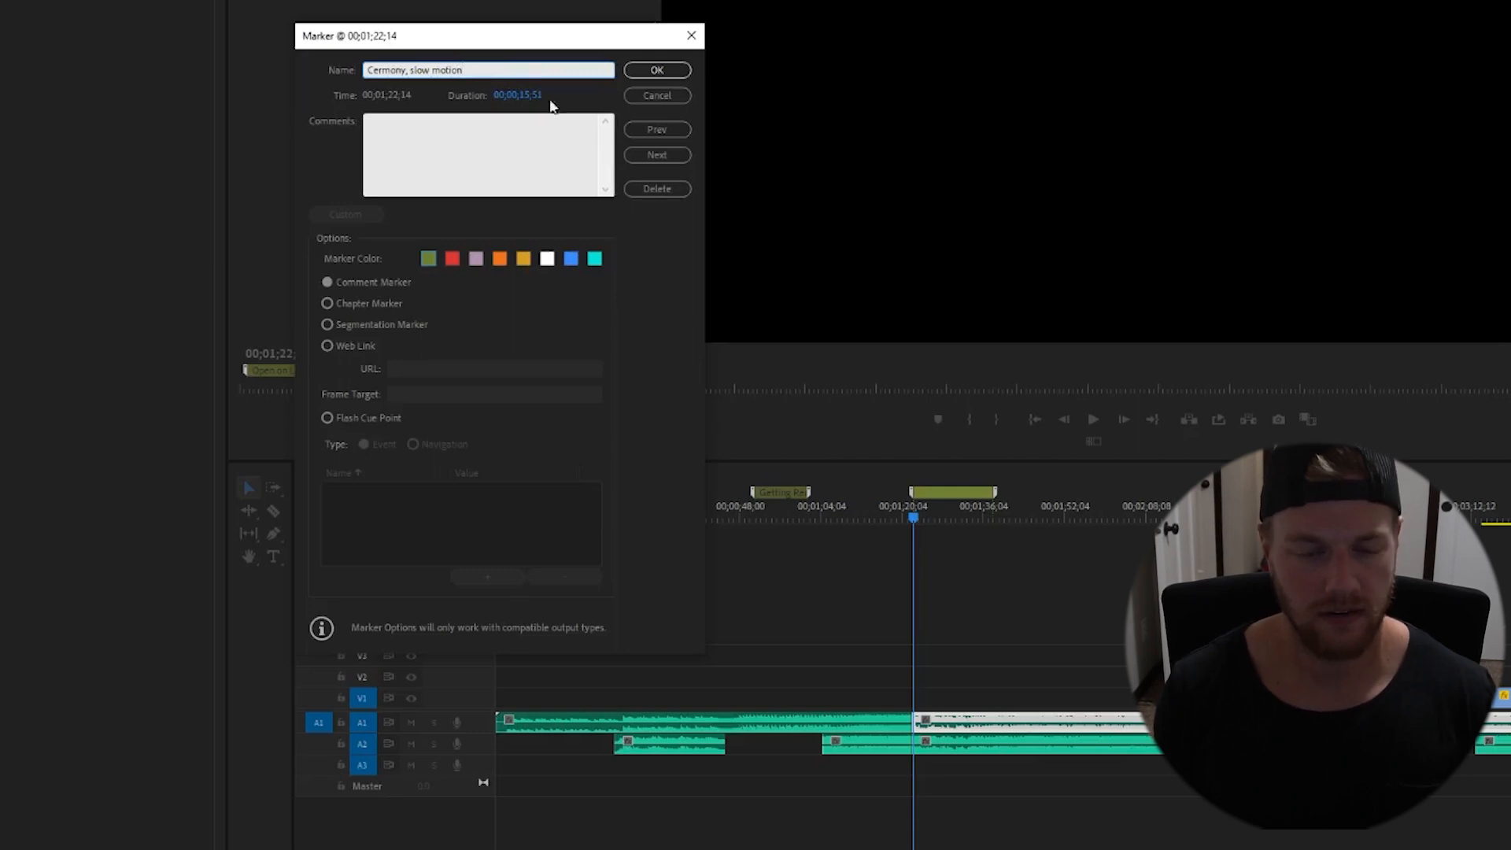
pyautogui.click(655, 70)
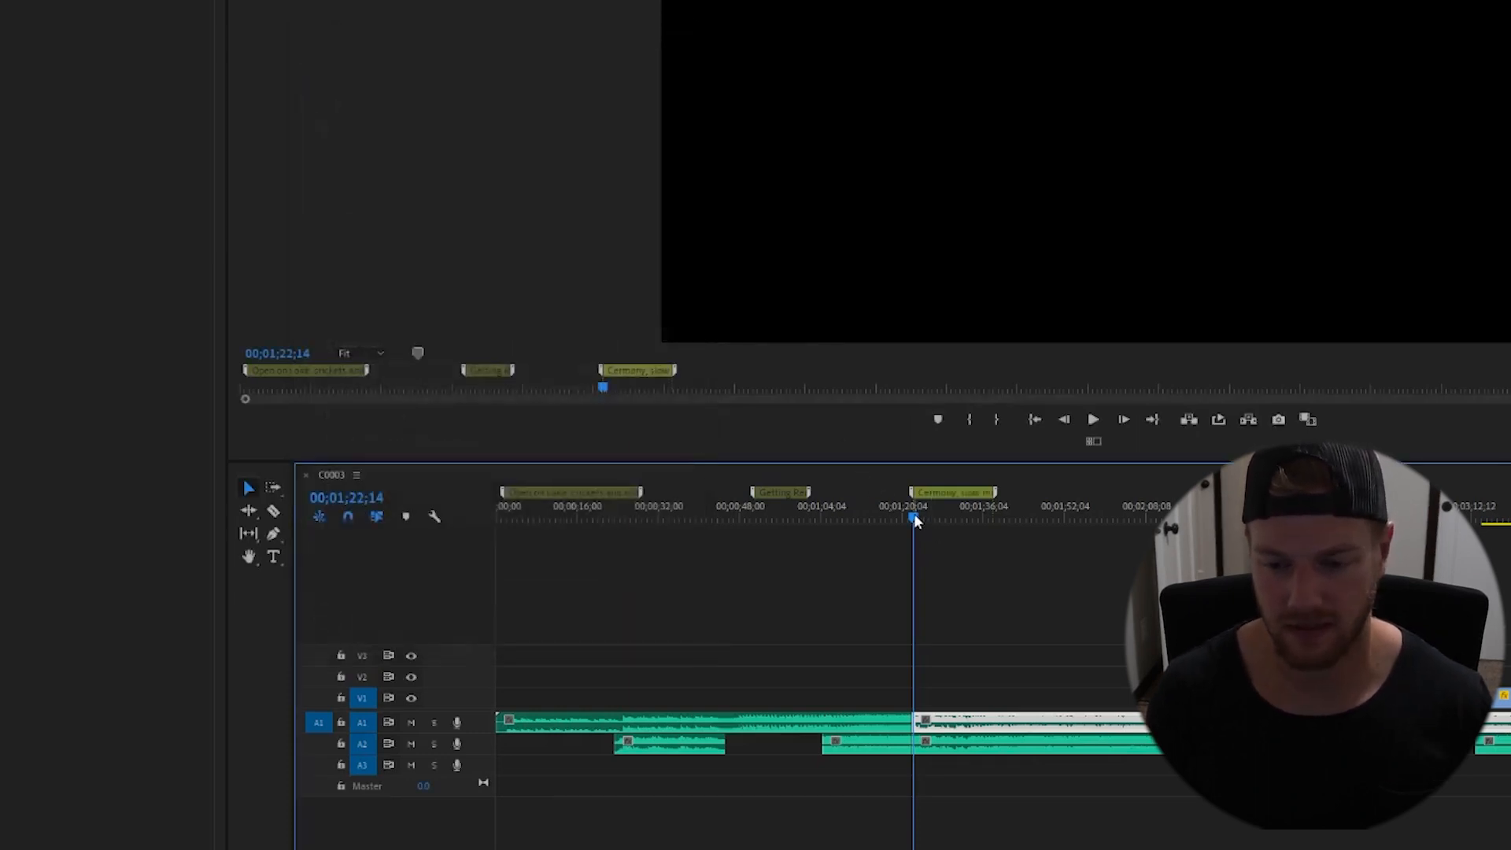
pyautogui.moveTo(913, 519); pyautogui.dragTo(944, 523)
pyautogui.hotkey('ctrl', 's')
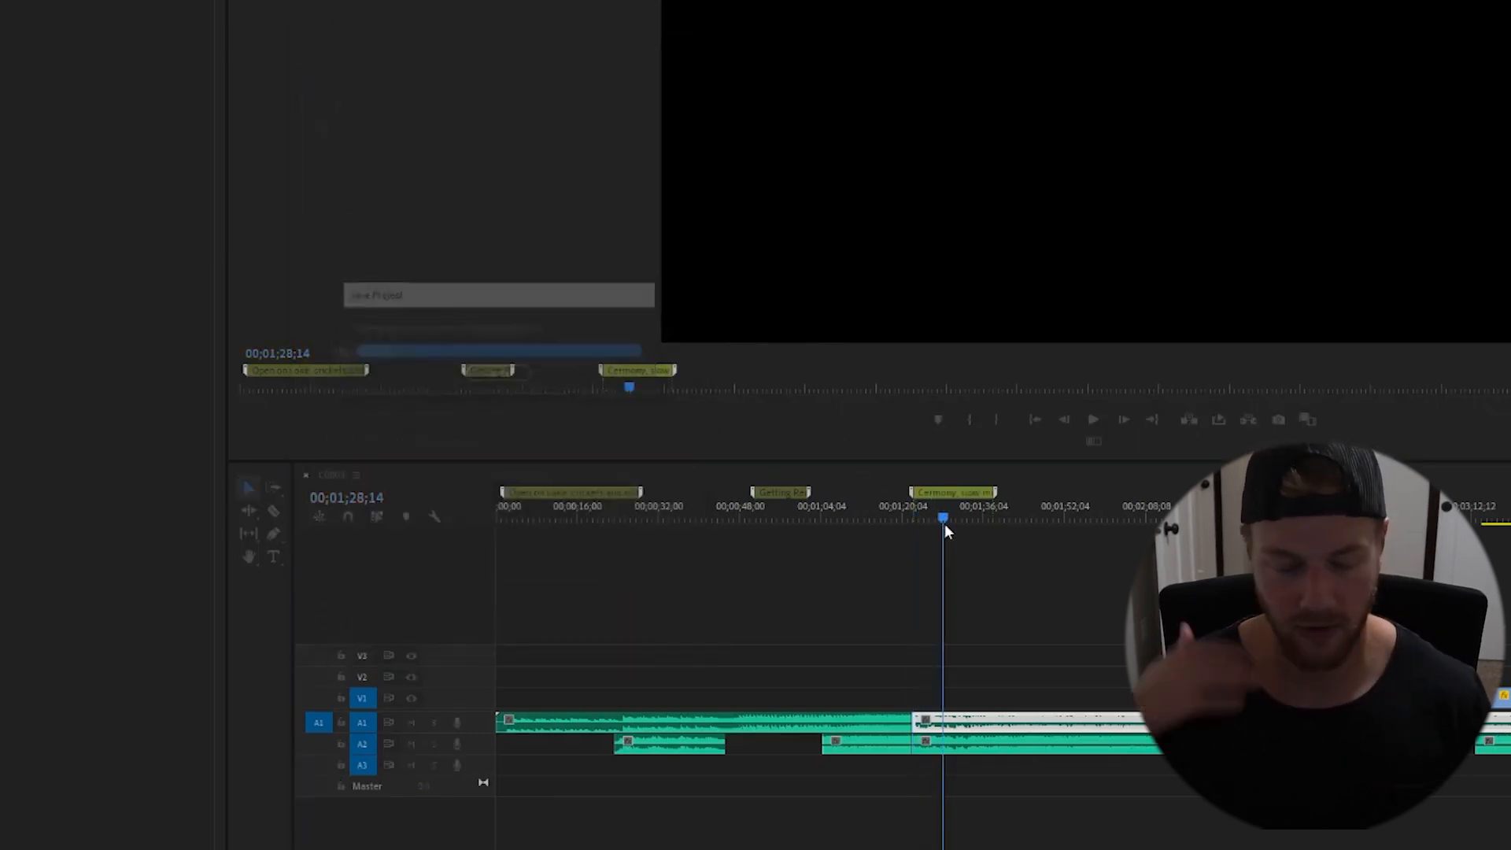
# - Play past the ceremony section and add a marker at 00;02;05;32 spanning about 6 seconds, named "The Kiss!"
pyautogui.moveTo(945, 522); pyautogui.dragTo(977, 523)
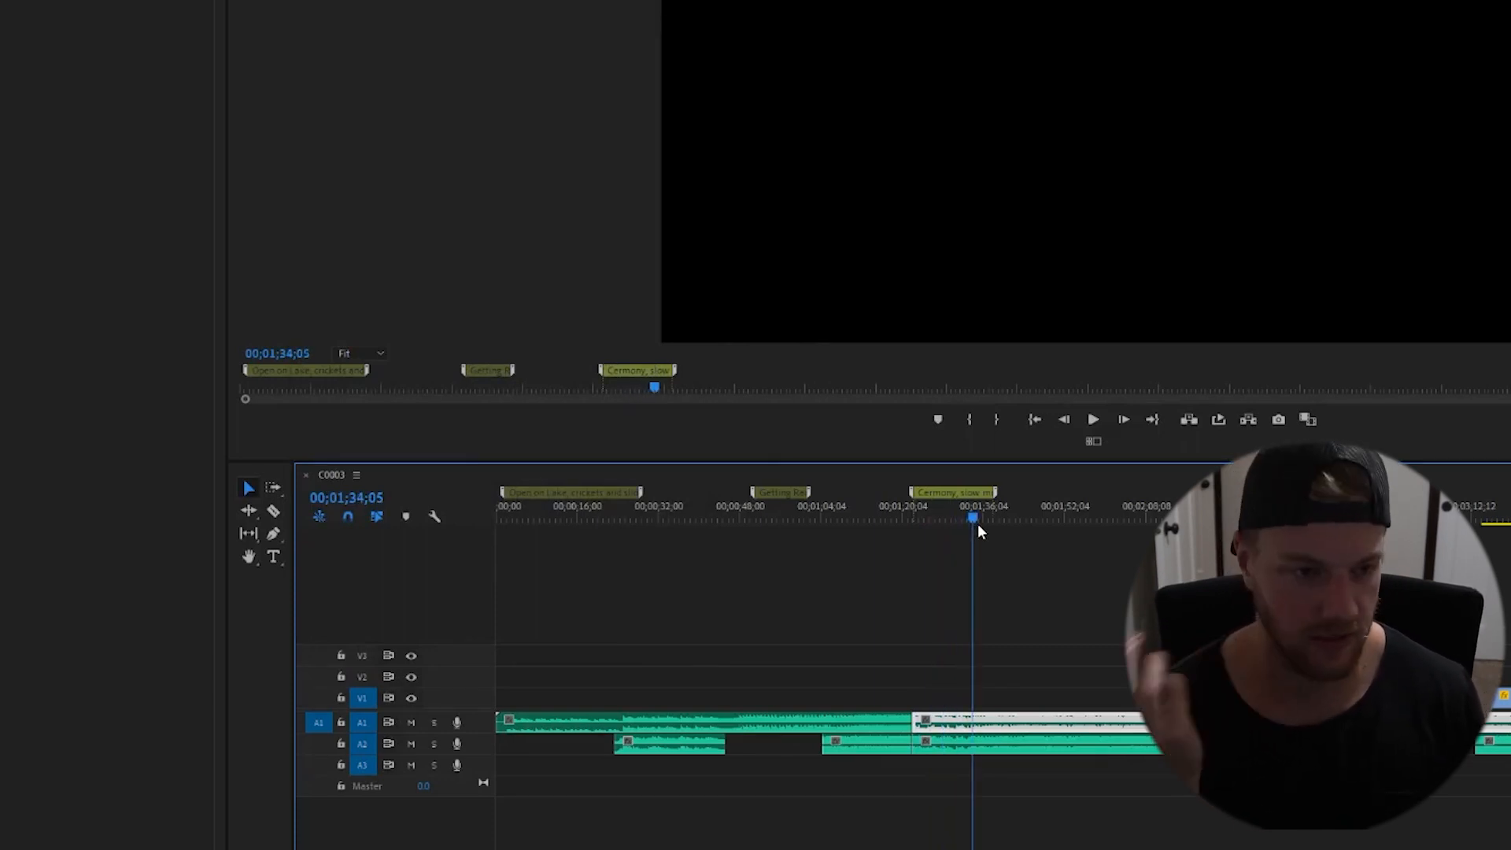
pyautogui.press('space')
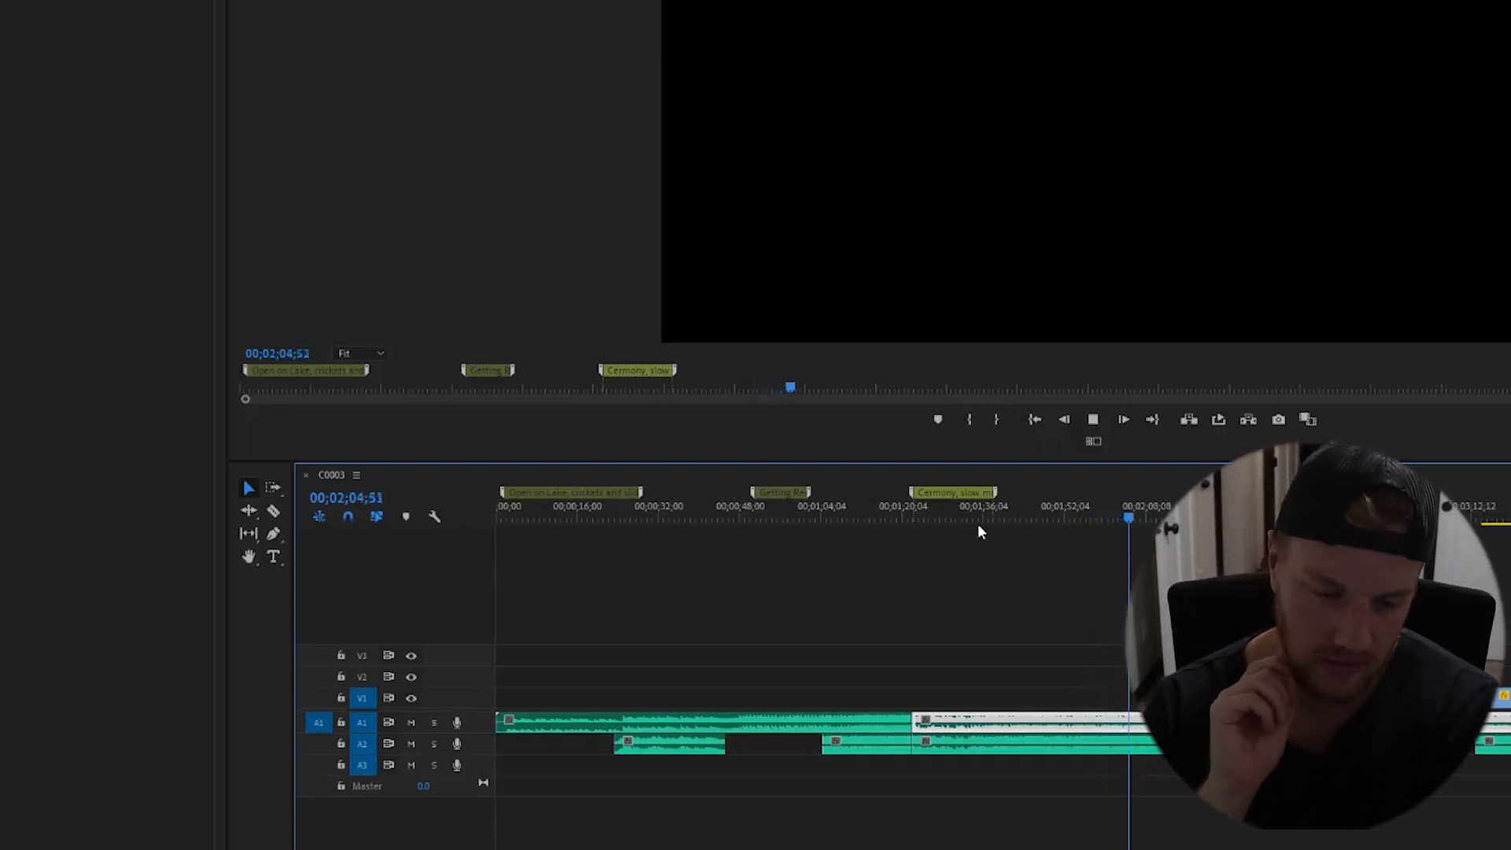
pyautogui.press('space')
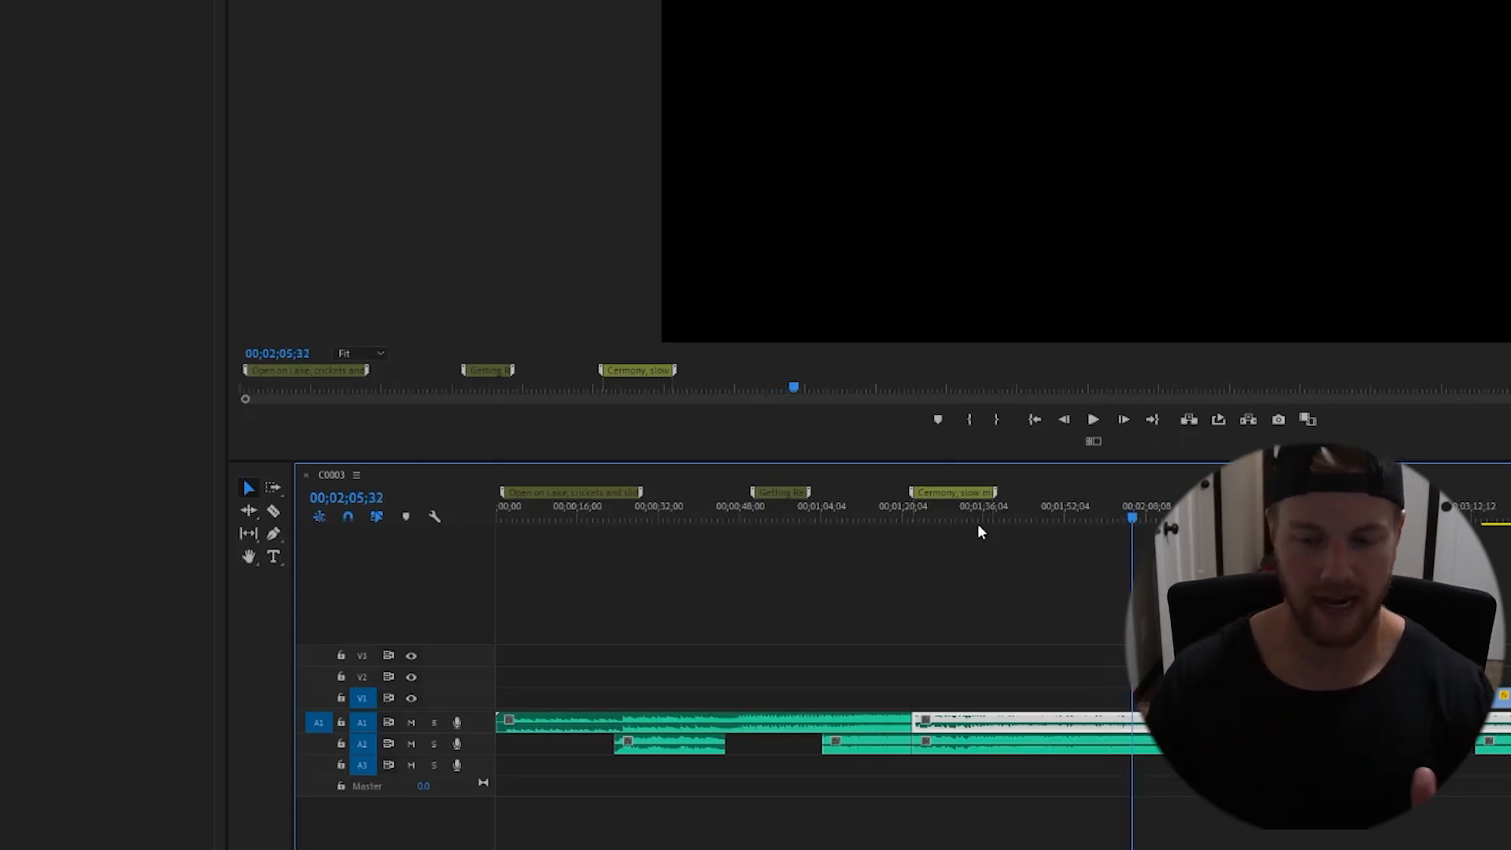
pyautogui.press('-')
pyautogui.press('-')
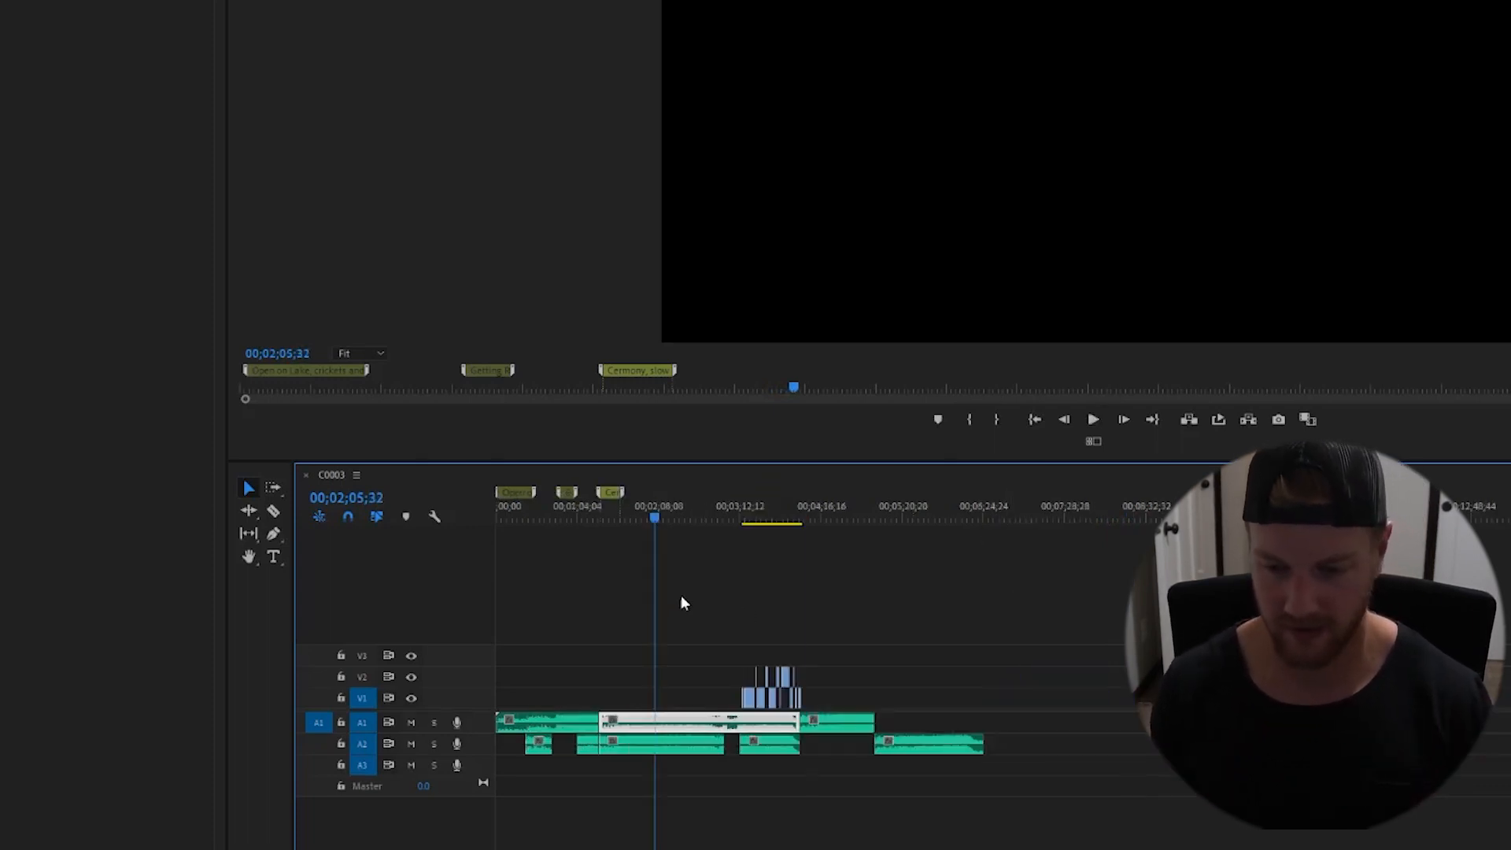
pyautogui.press('=')
pyautogui.press('=')
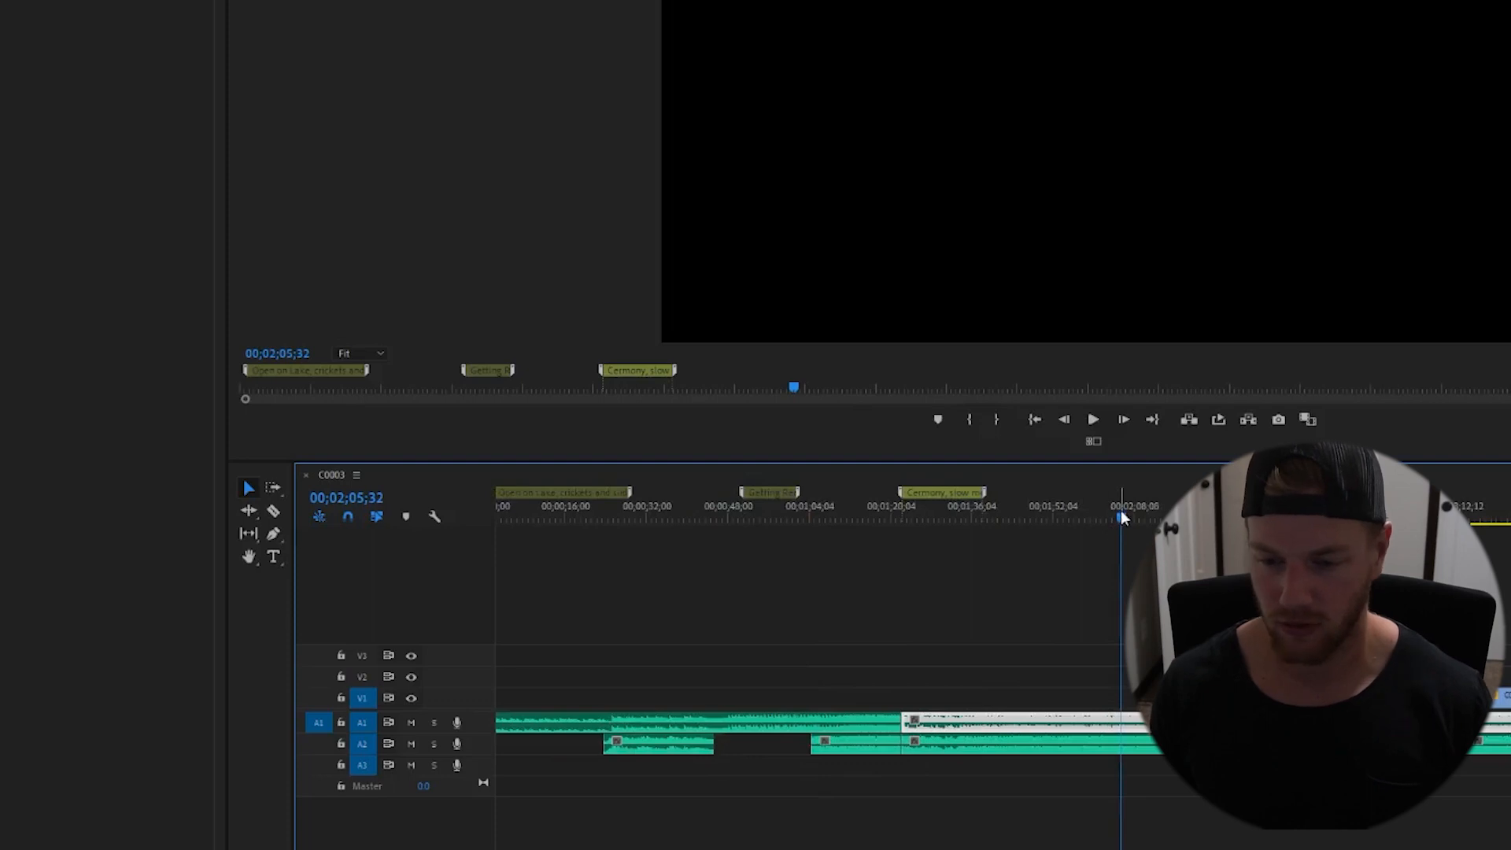
pyautogui.press('=')
pyautogui.click(1164, 621)
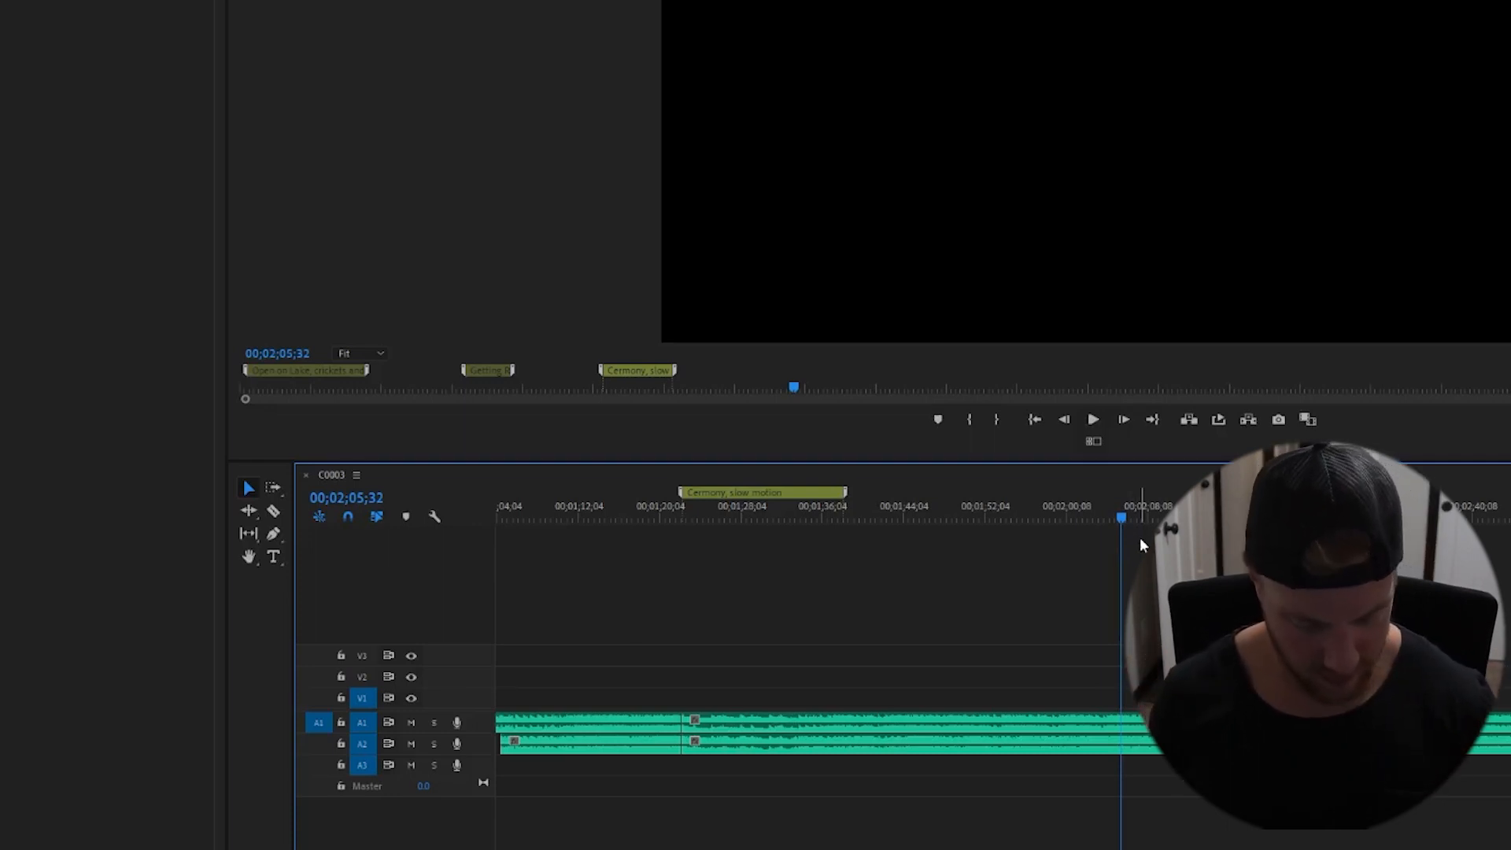
pyautogui.press('m')
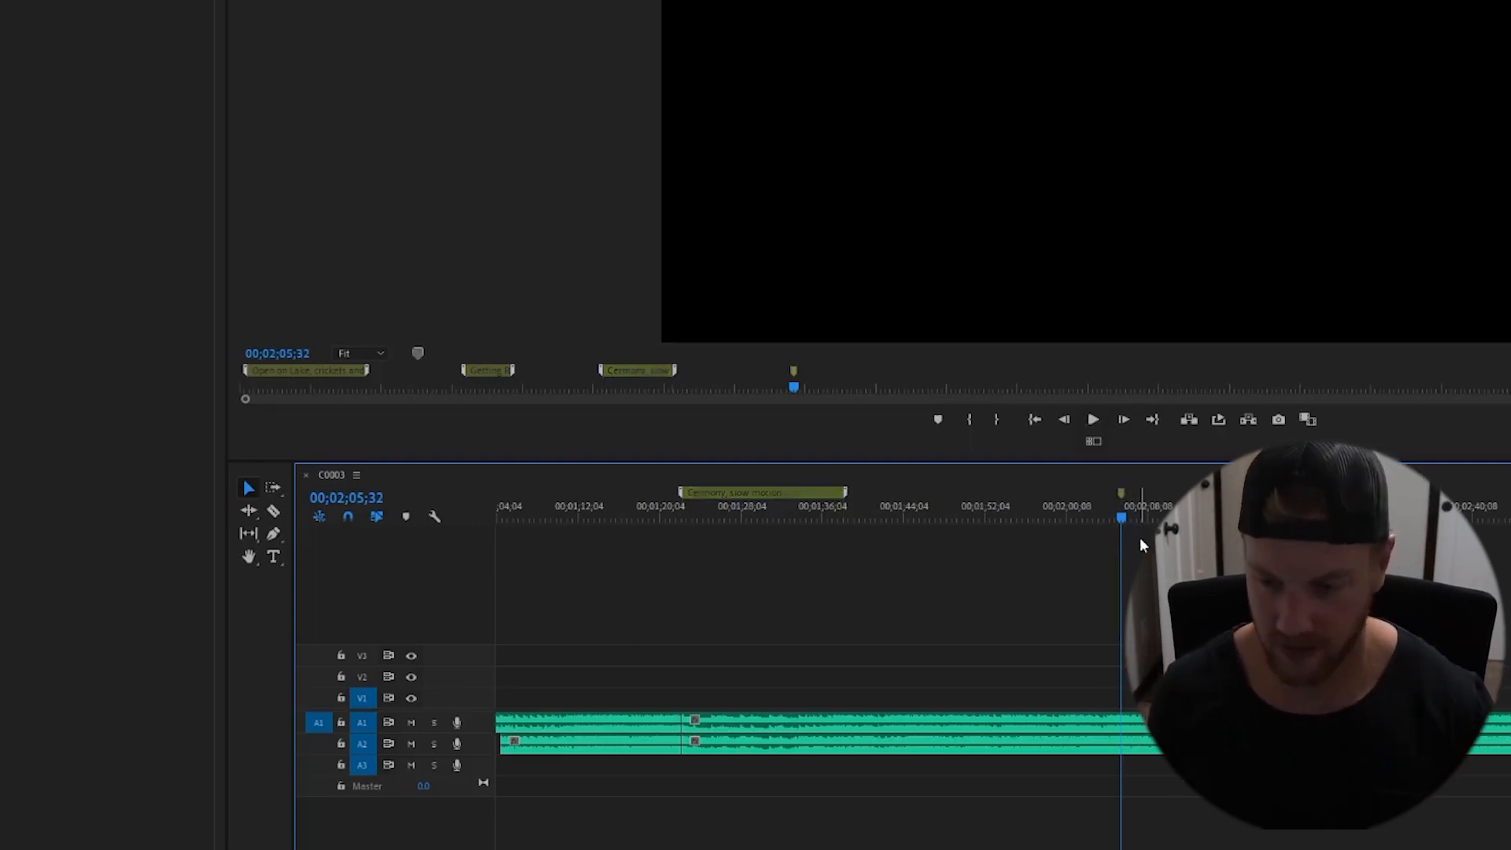
pyautogui.click(1122, 493)
pyautogui.moveTo(1123, 494); pyautogui.dragTo(1188, 493)
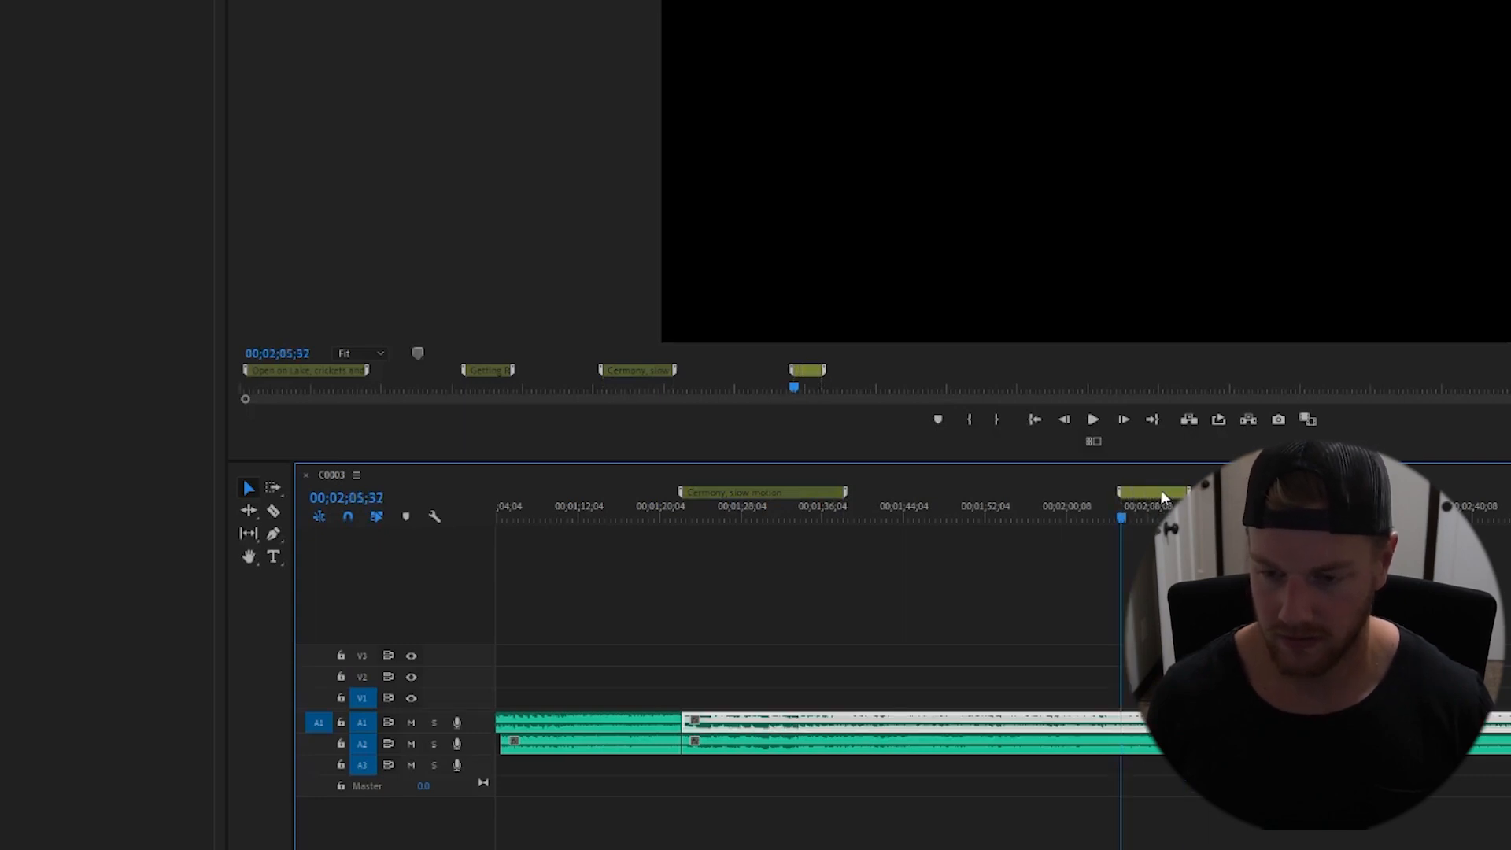
pyautogui.doubleClick(1160, 489)
pyautogui.write('Th')
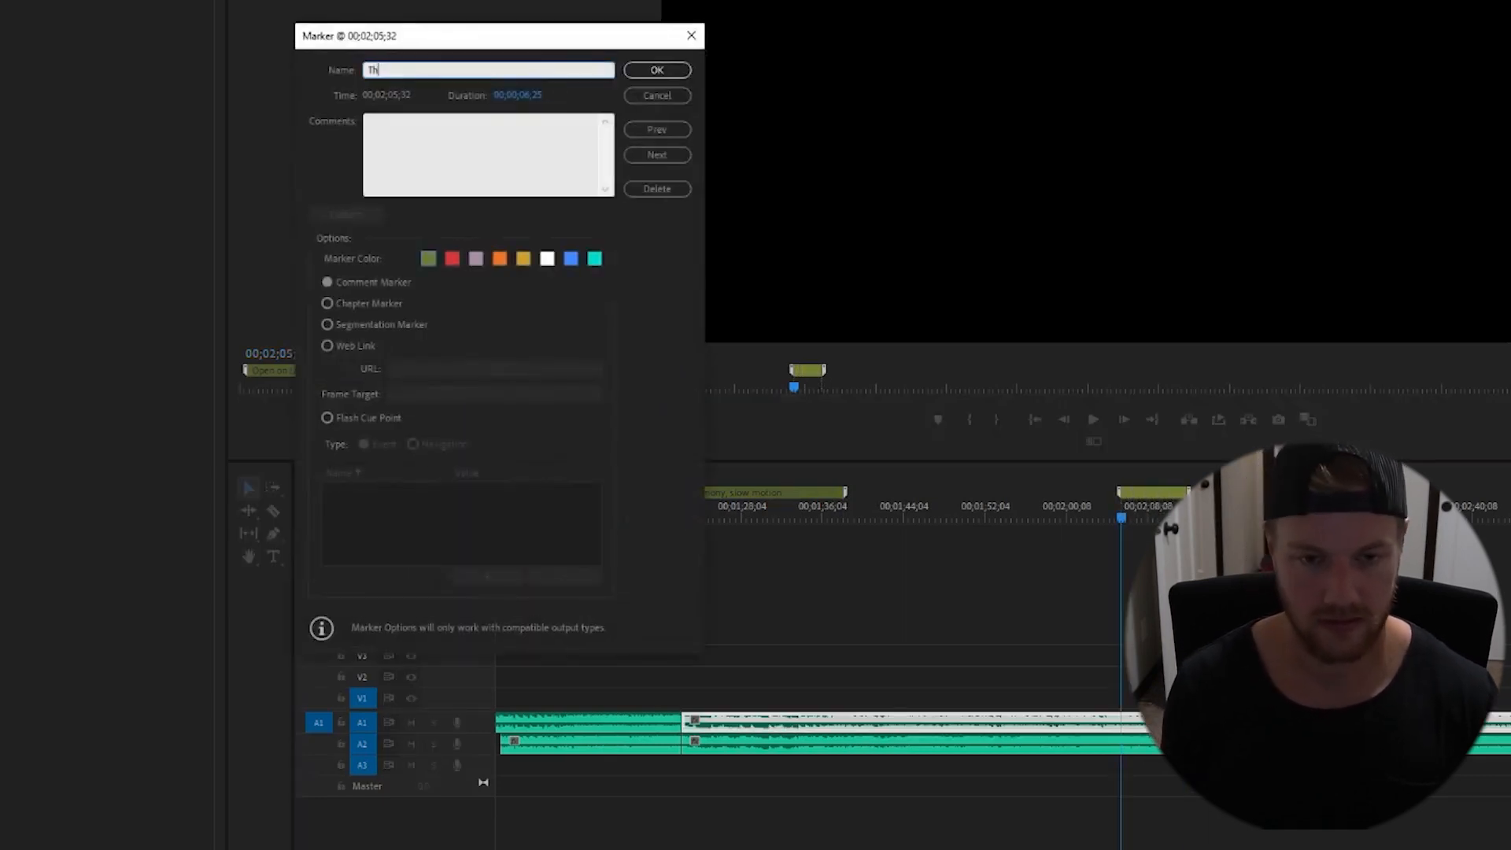
pyautogui.write('e Kis')
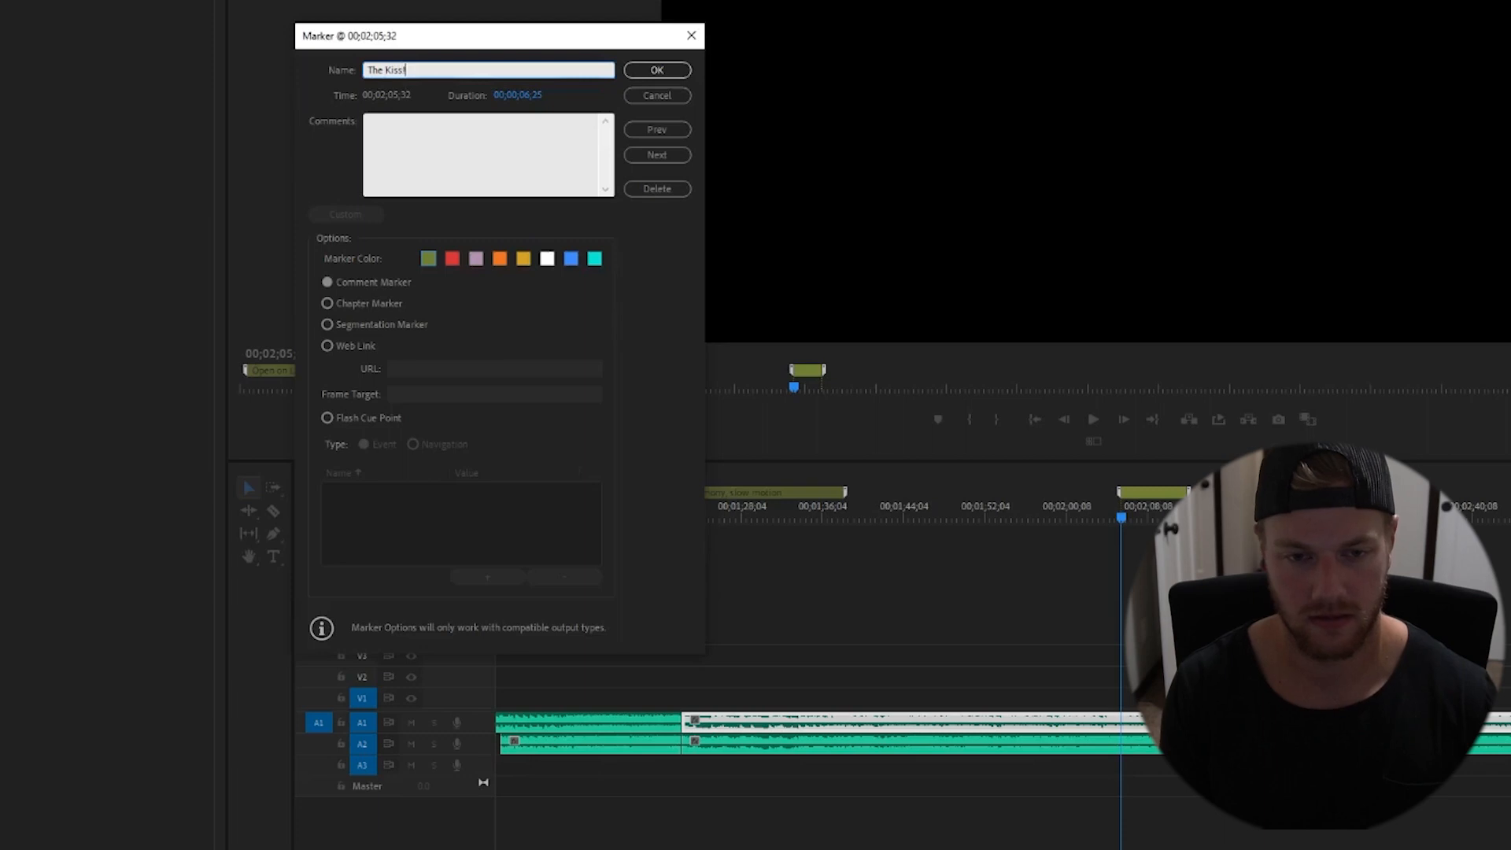
pyautogui.write('s!')
pyautogui.press('Return')
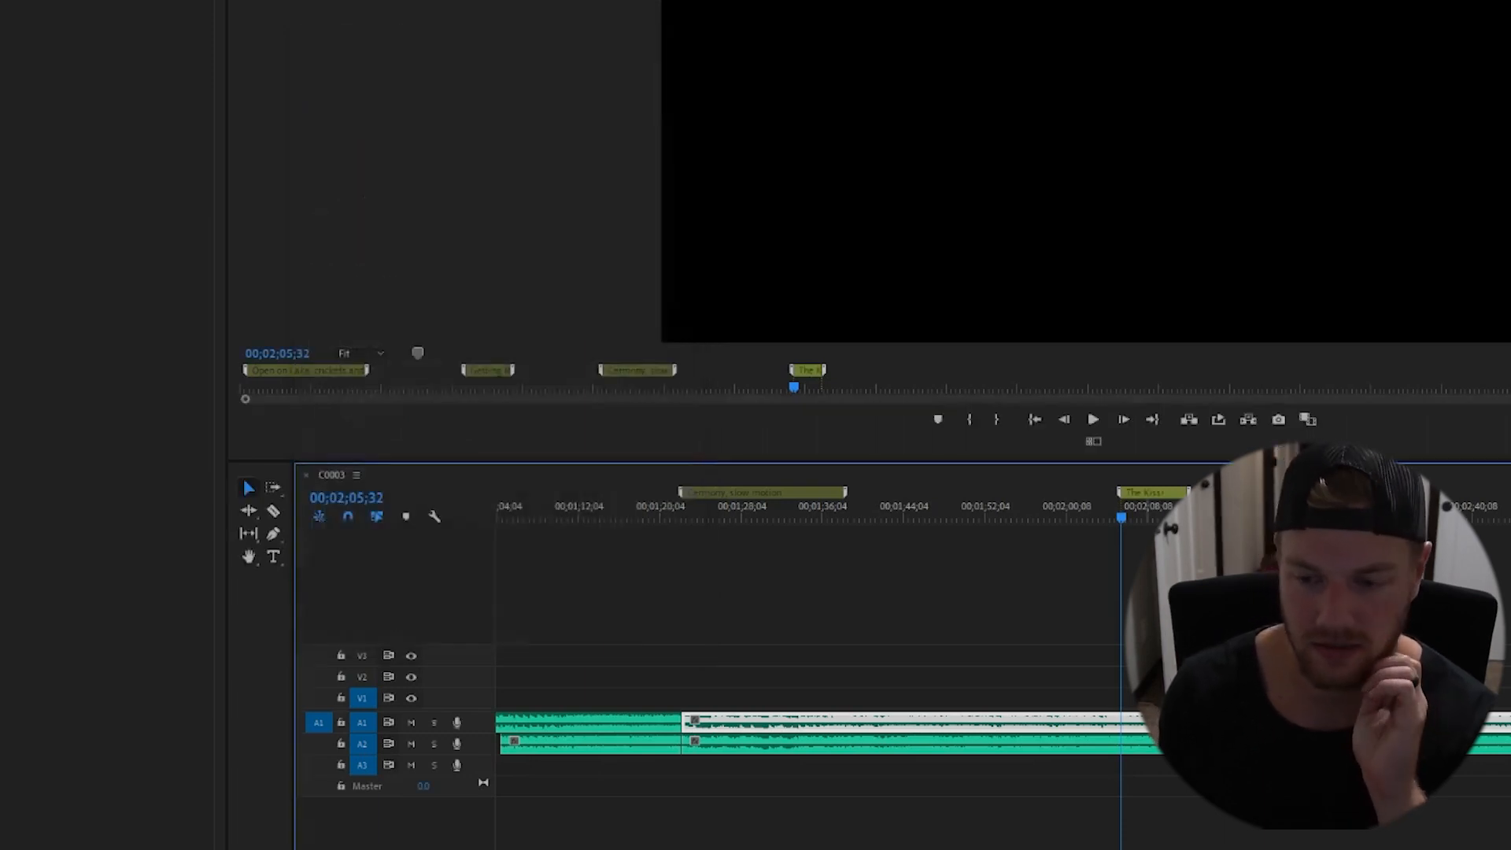
# - Play on from the kiss marker through the sequence and save the project
pyautogui.moveTo(1123, 515); pyautogui.dragTo(1111, 515)
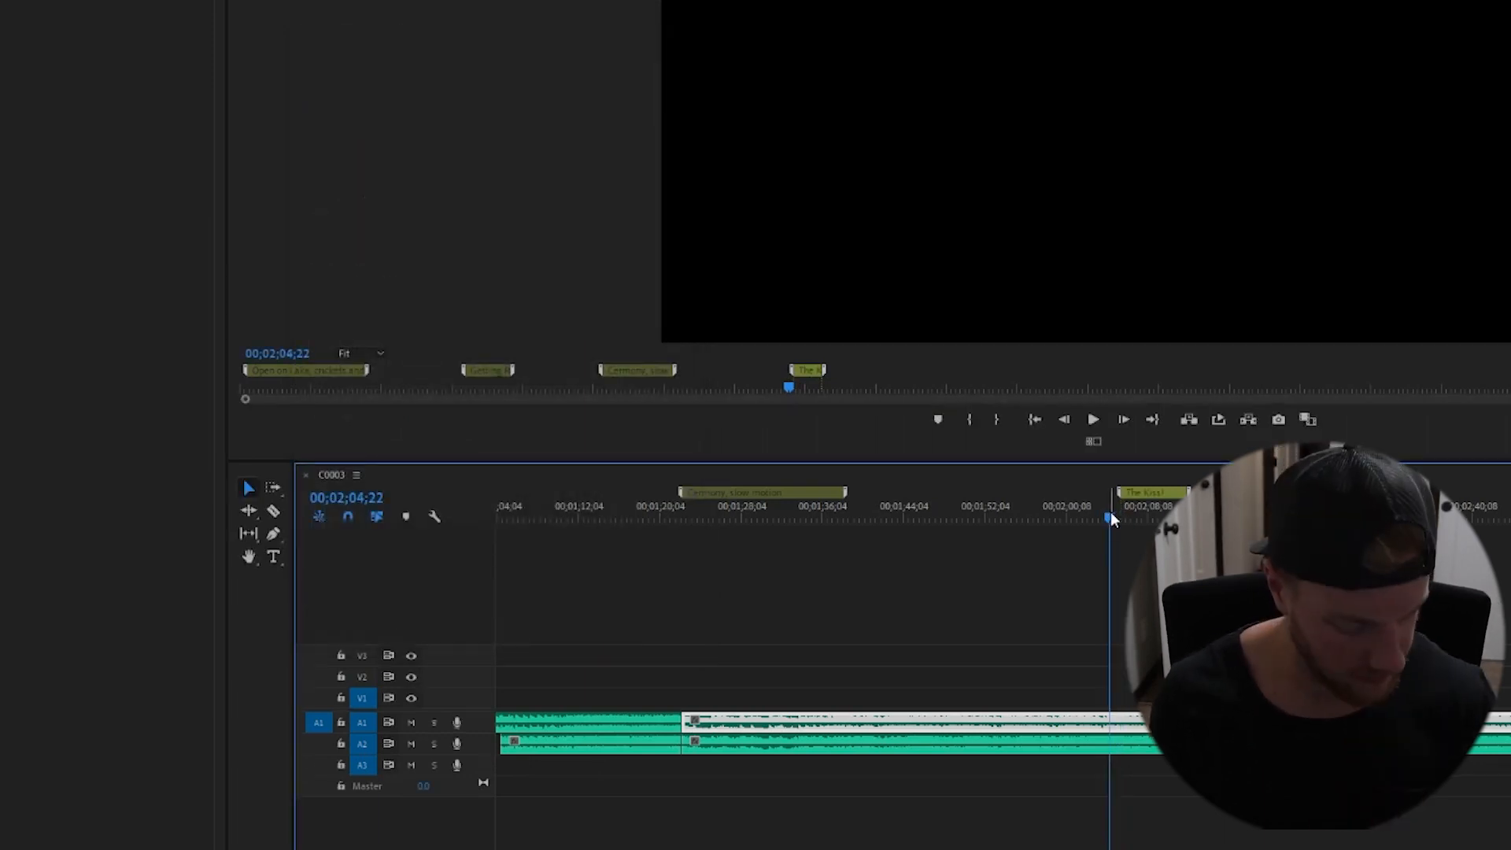
pyautogui.hotkey('ctrl', 's')
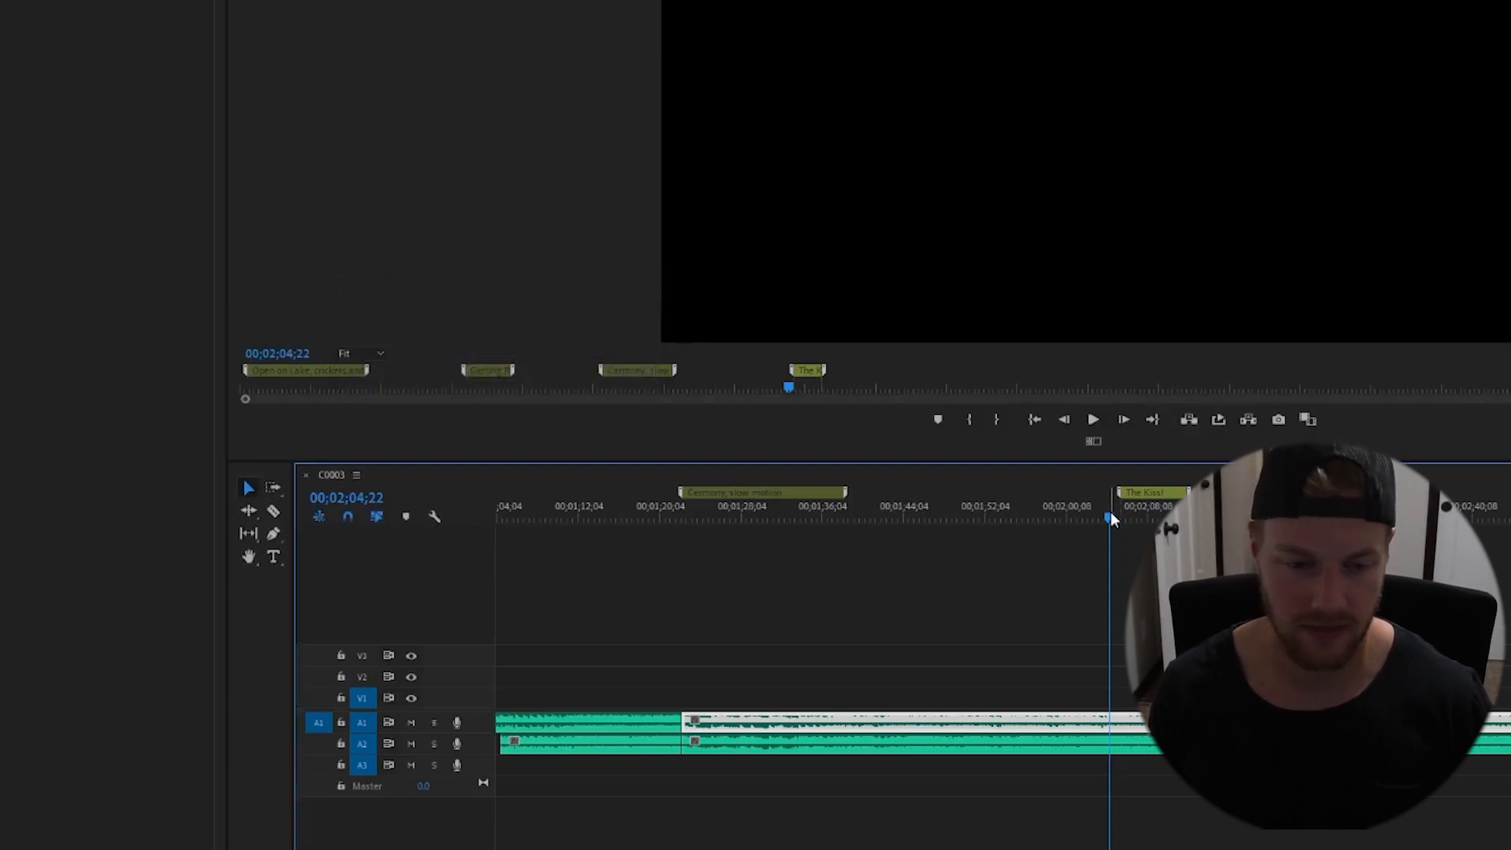
pyautogui.press('space')
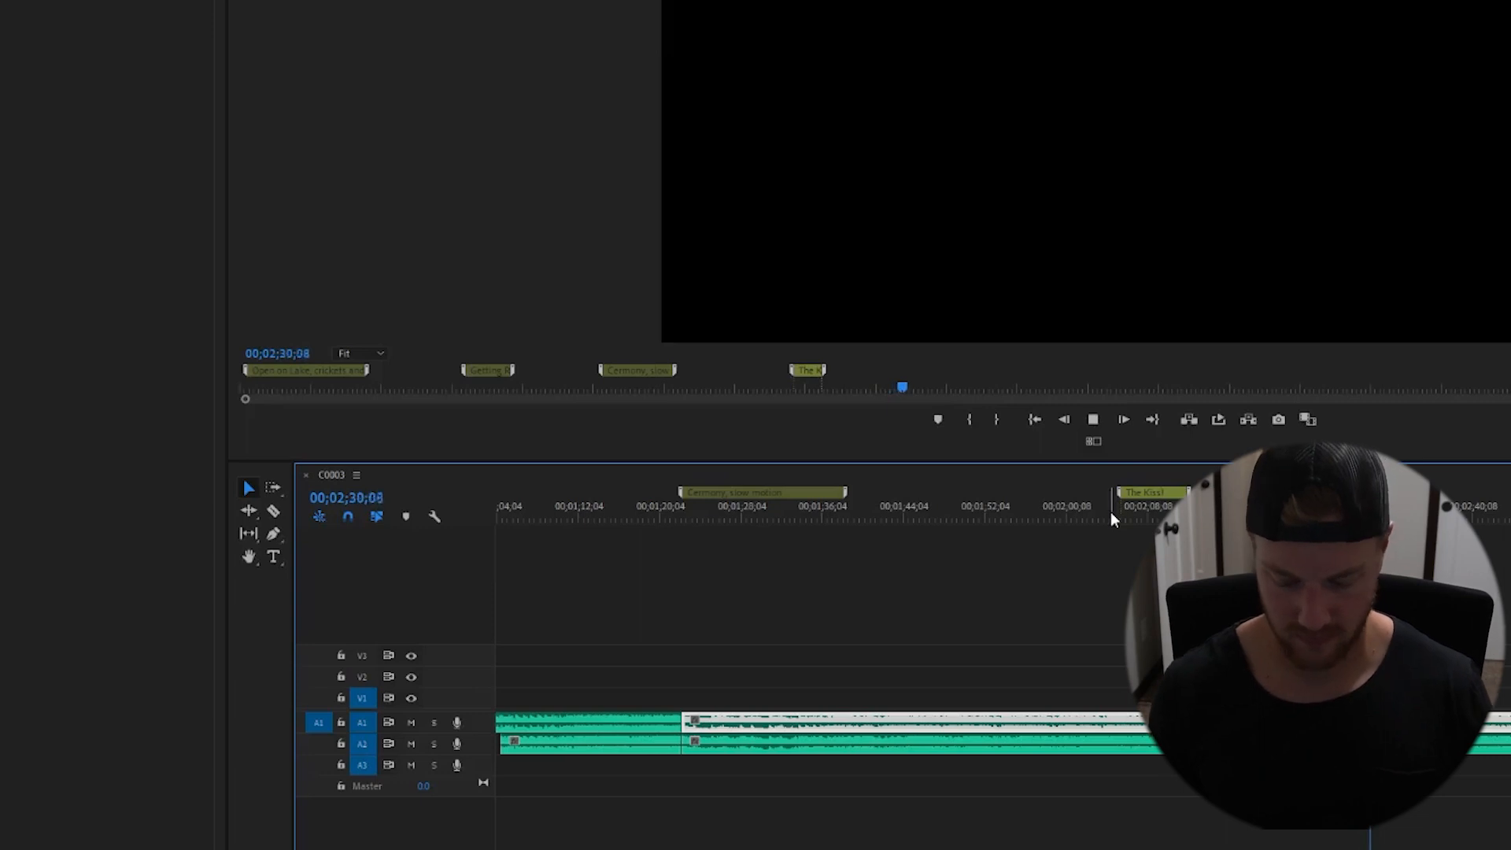
pyautogui.press('-')
pyautogui.press('-')
pyautogui.press('-')
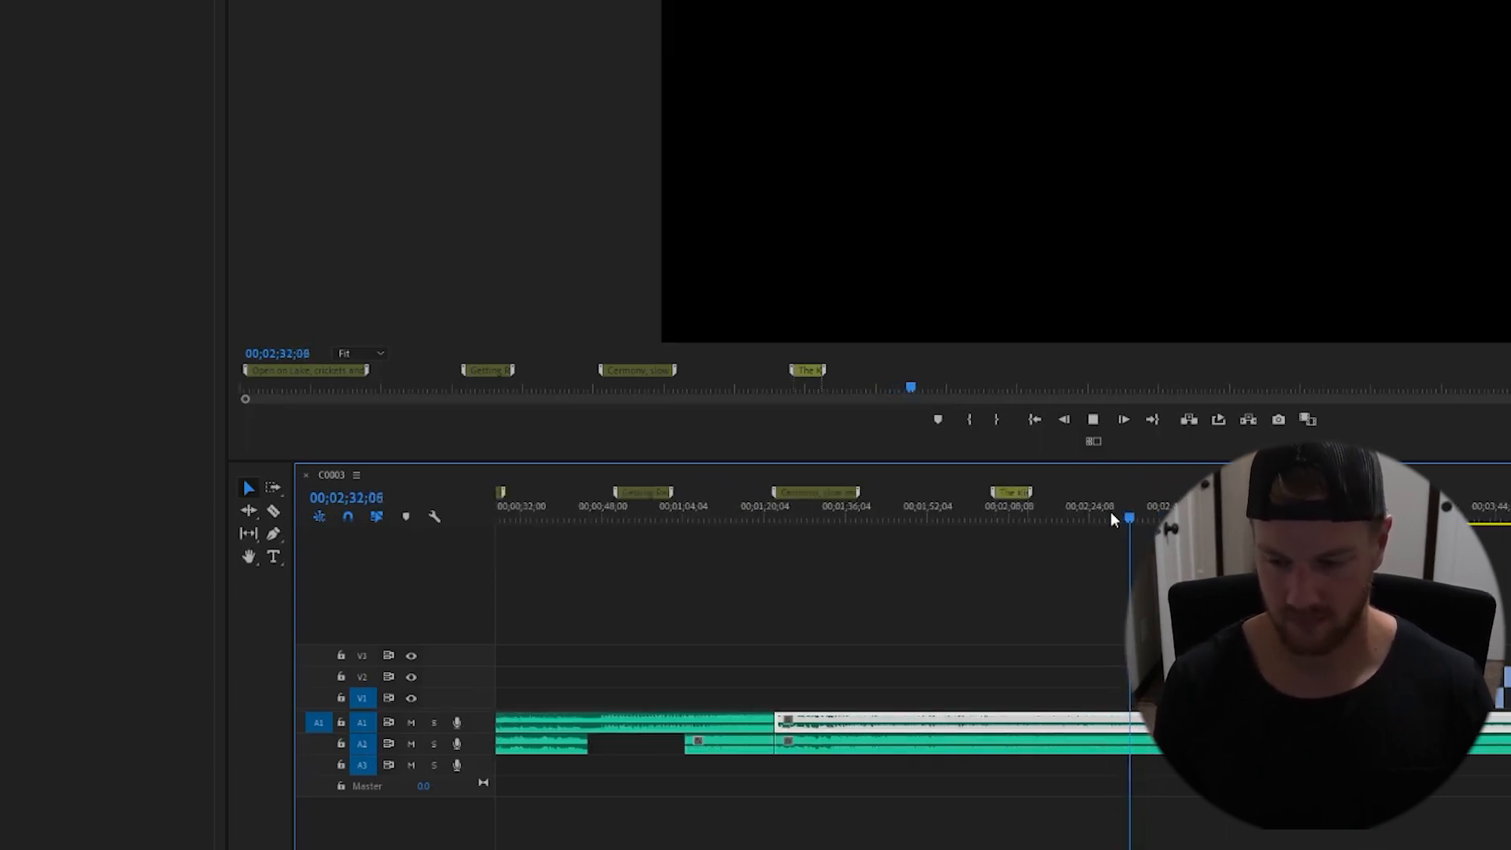
pyautogui.moveTo(1140, 519); pyautogui.dragTo(1083, 513)
pyautogui.hotkey('ctrl', 's')
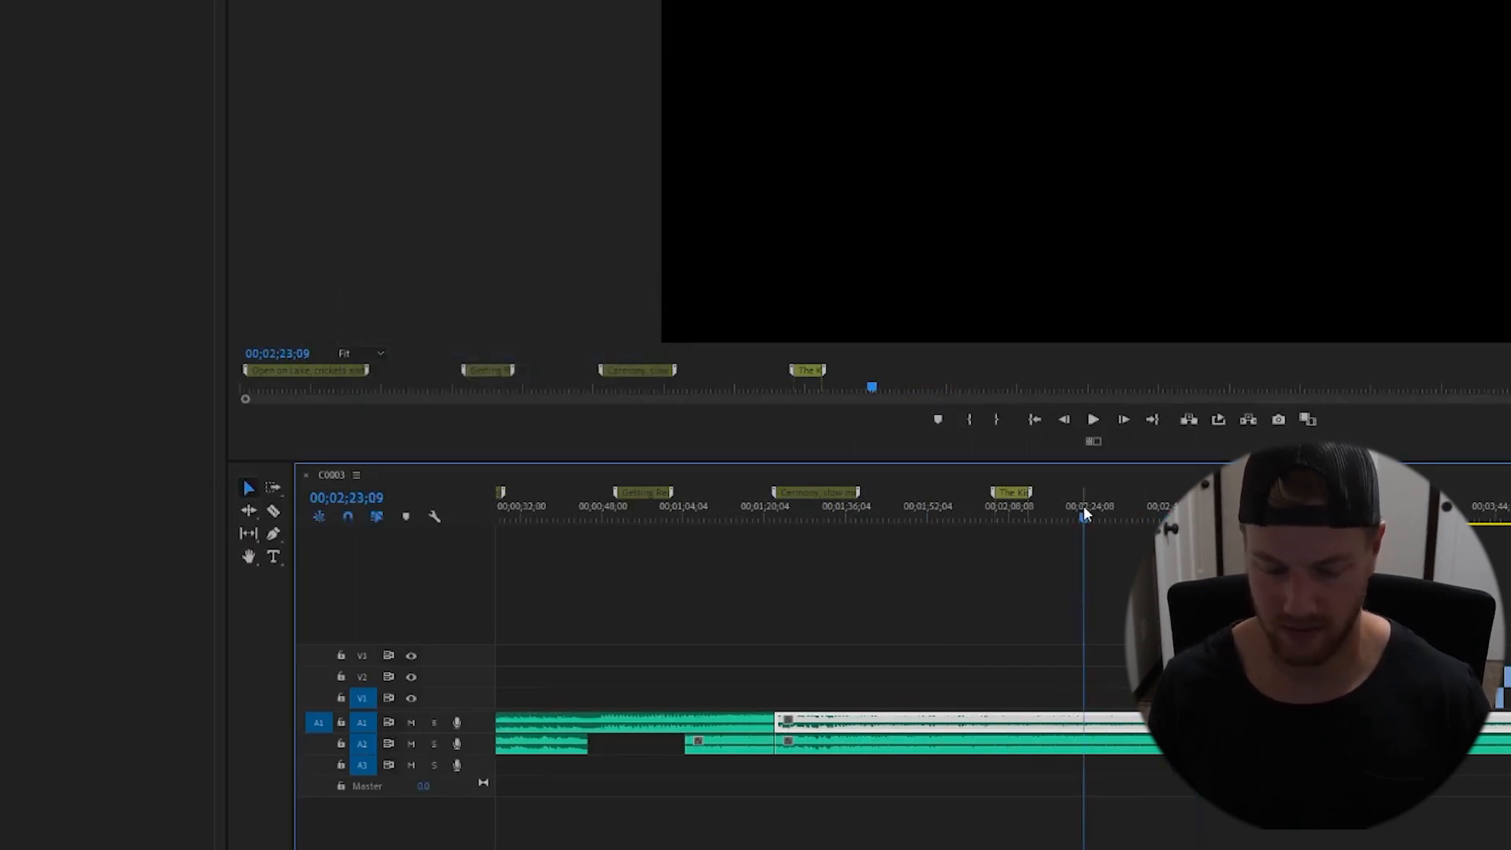
# - Add a marker at 00;02;23;09 spanning about 15 seconds and name it "Candids of couple, wedding party"
pyautogui.click(1135, 540)
pyautogui.press('m')
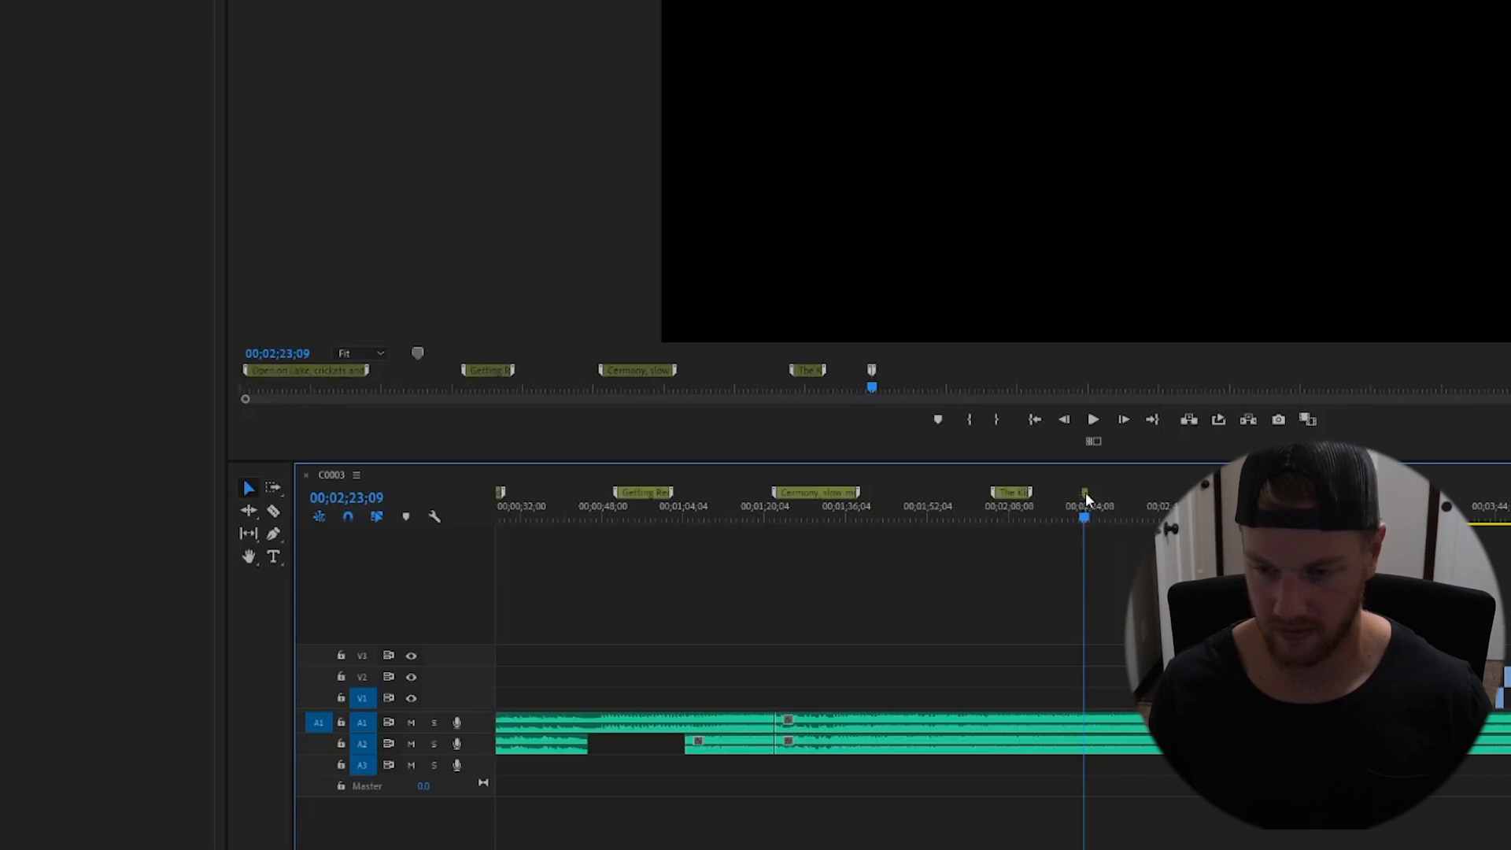
pyautogui.moveTo(1086, 492); pyautogui.dragTo(1162, 494)
pyautogui.doubleClick(1135, 494)
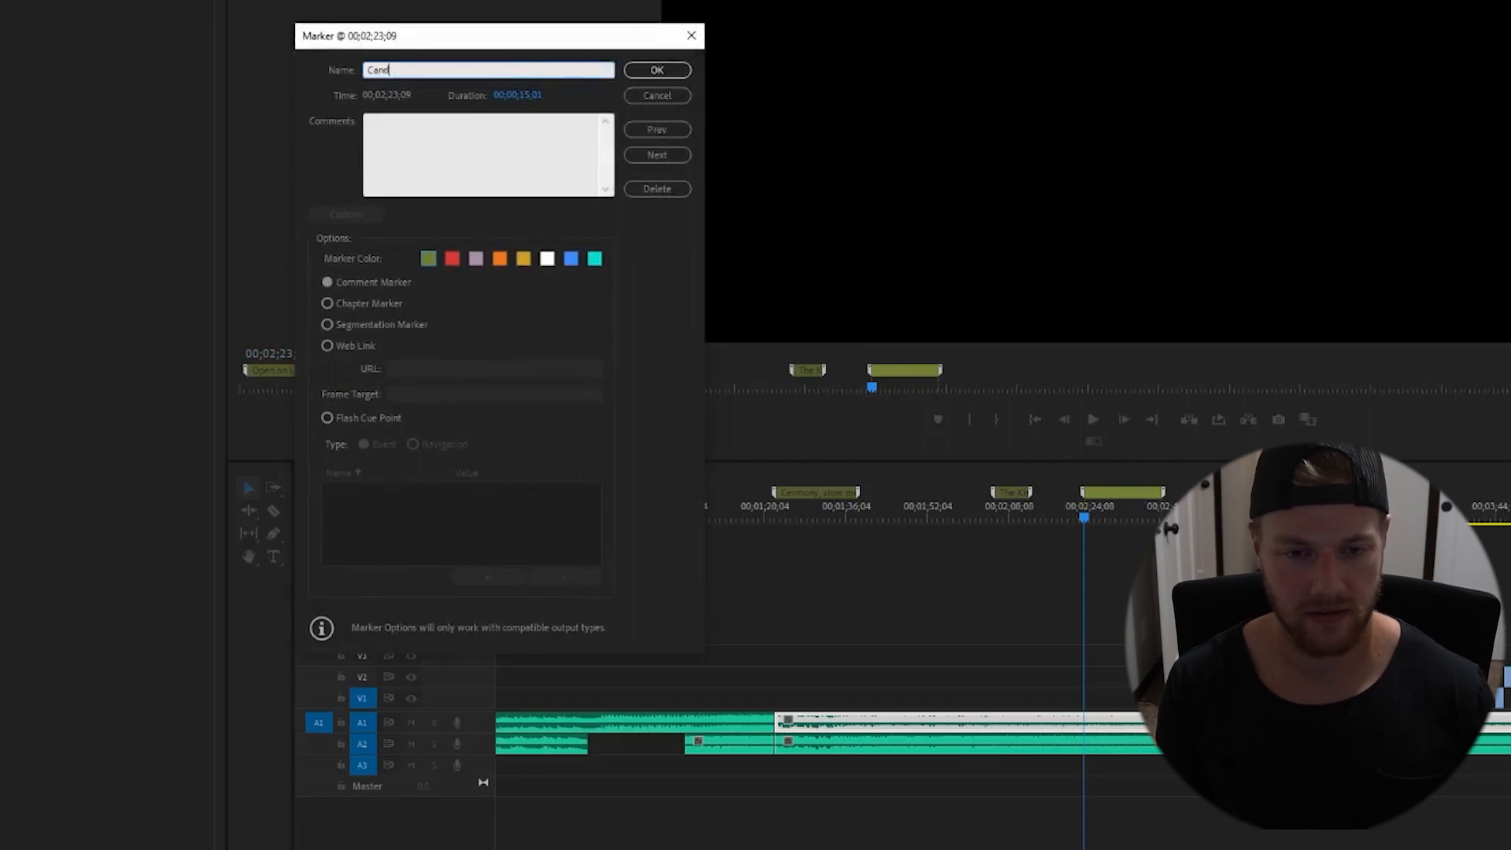
pyautogui.write('Candids of couple, wedding party')
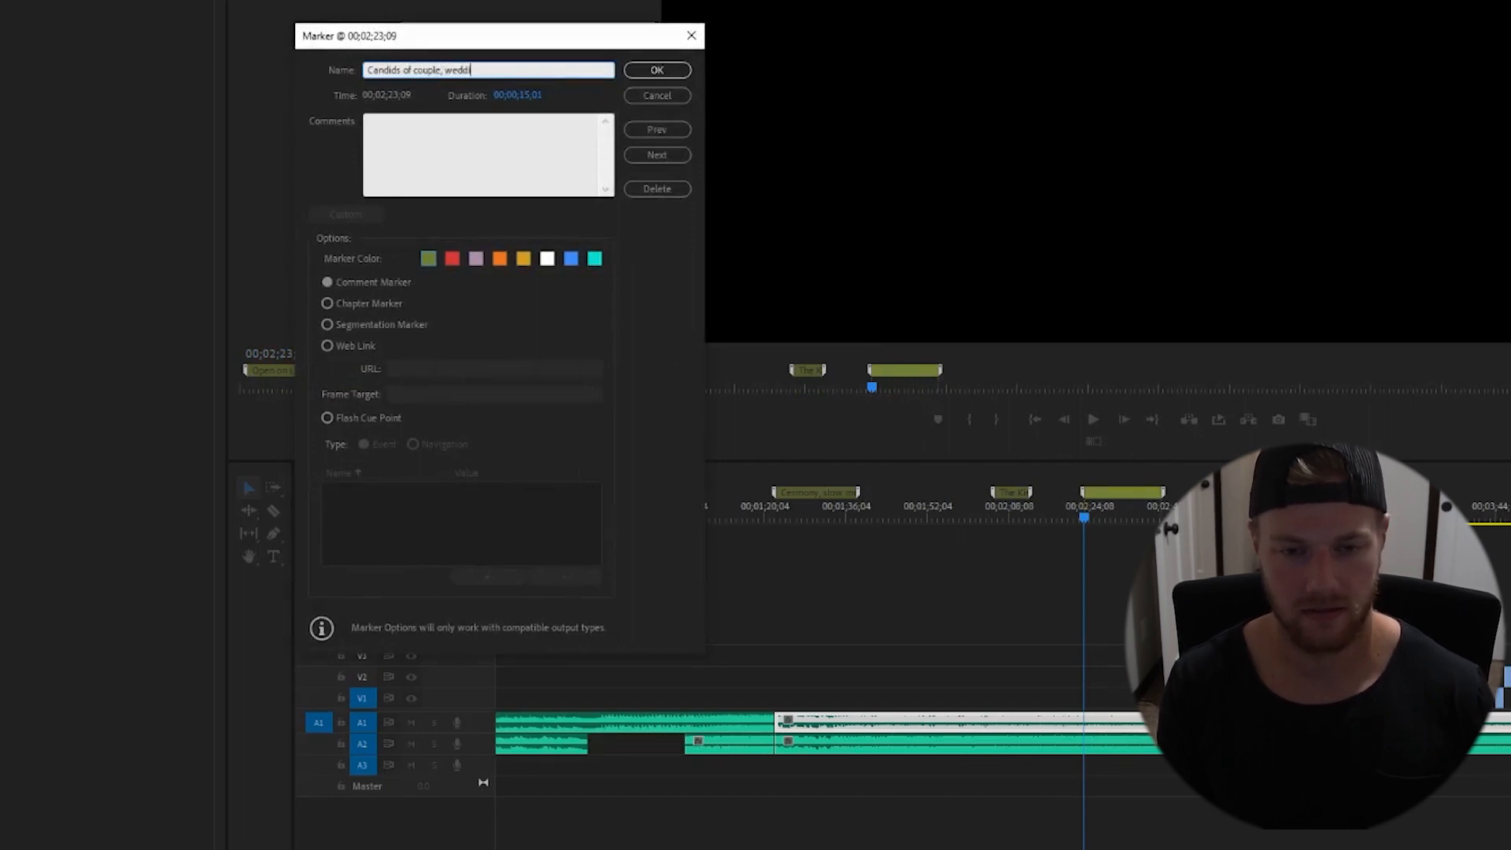
pyautogui.click(657, 70)
# - Save the project and play on through the sequence past the candids marker
pyautogui.click(1140, 518)
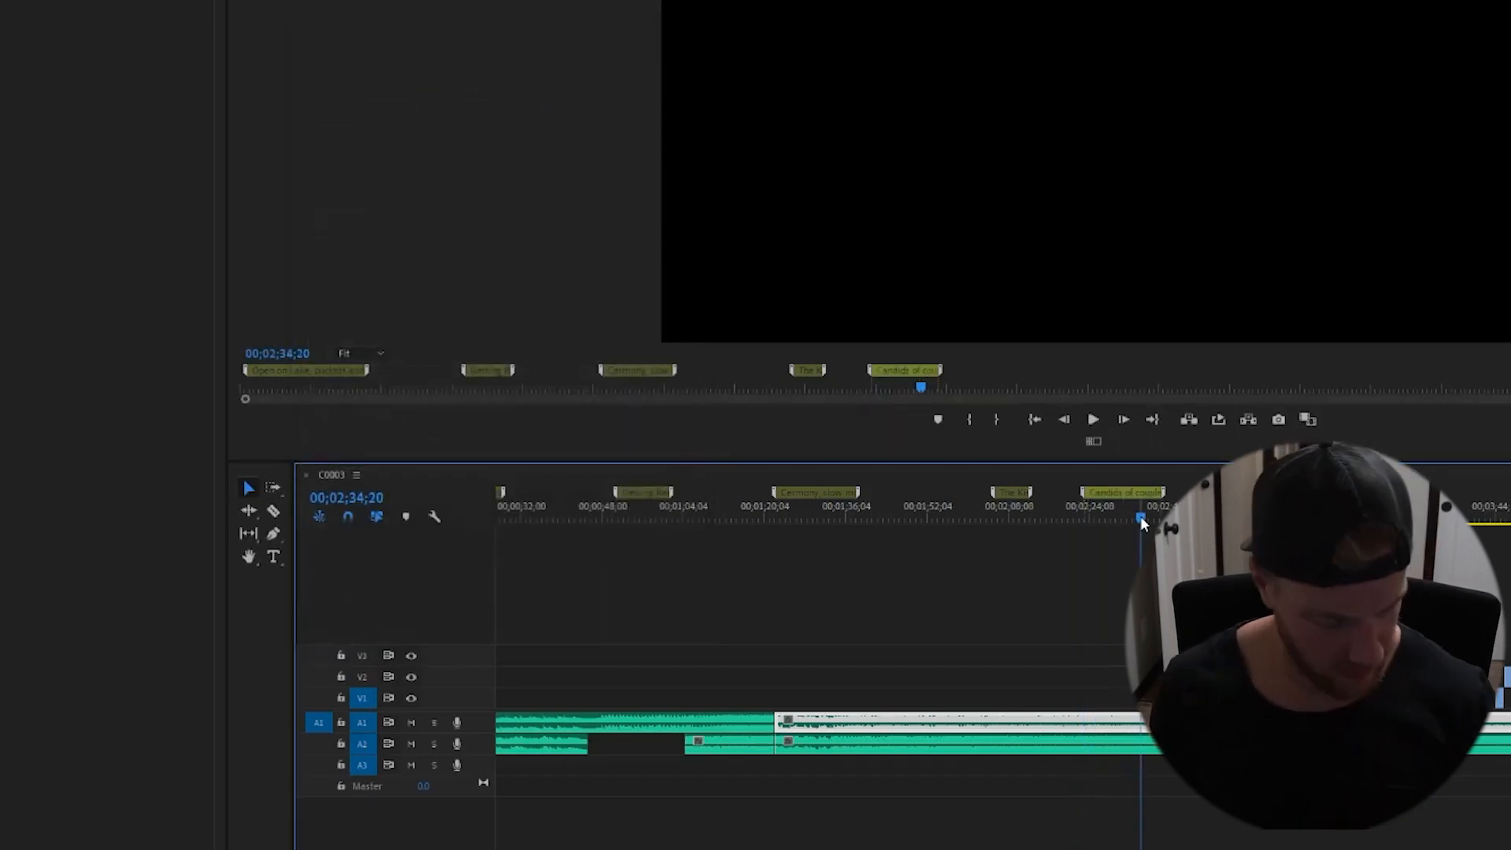
pyautogui.hotkey('ctrl', 's')
pyautogui.press('space')
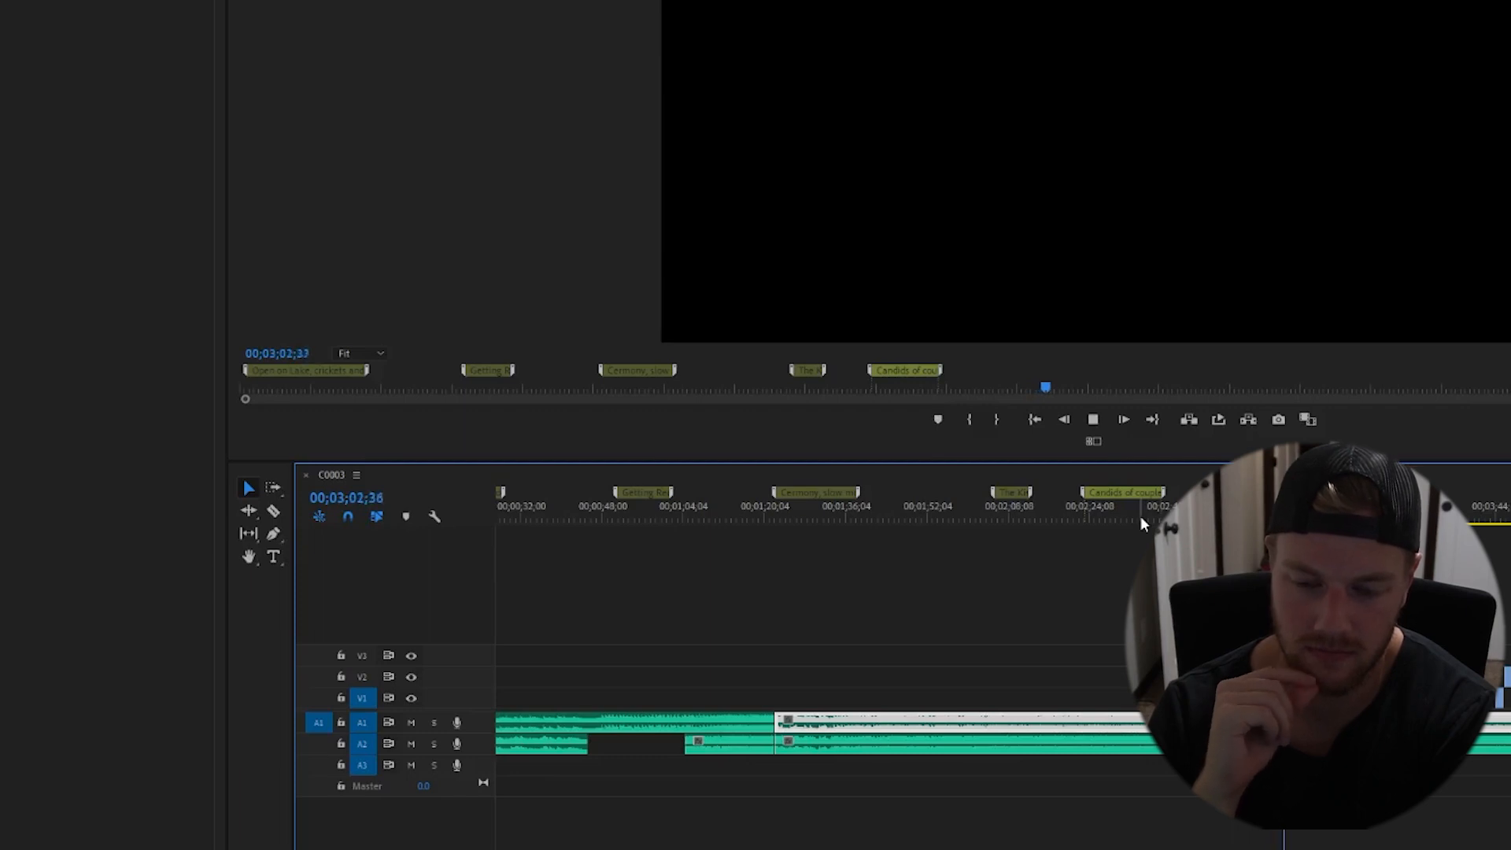
pyautogui.hotkey('ctrl', 's')
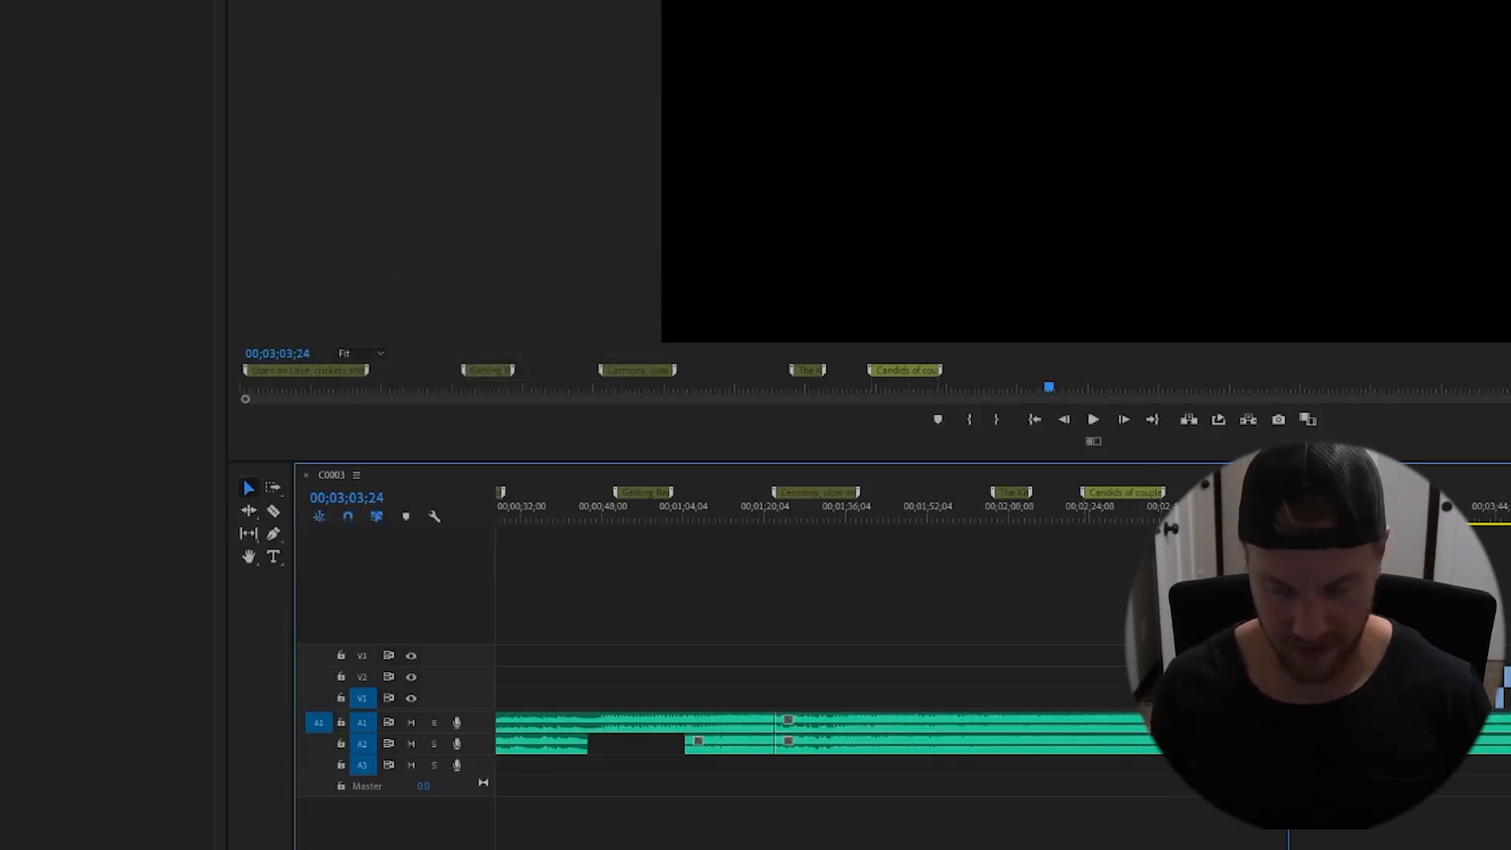
# - Add a marker at 00;03;03;24 spanning about 9 seconds named "Dad's speech, dancing" and resume playback
pyautogui.press('m')
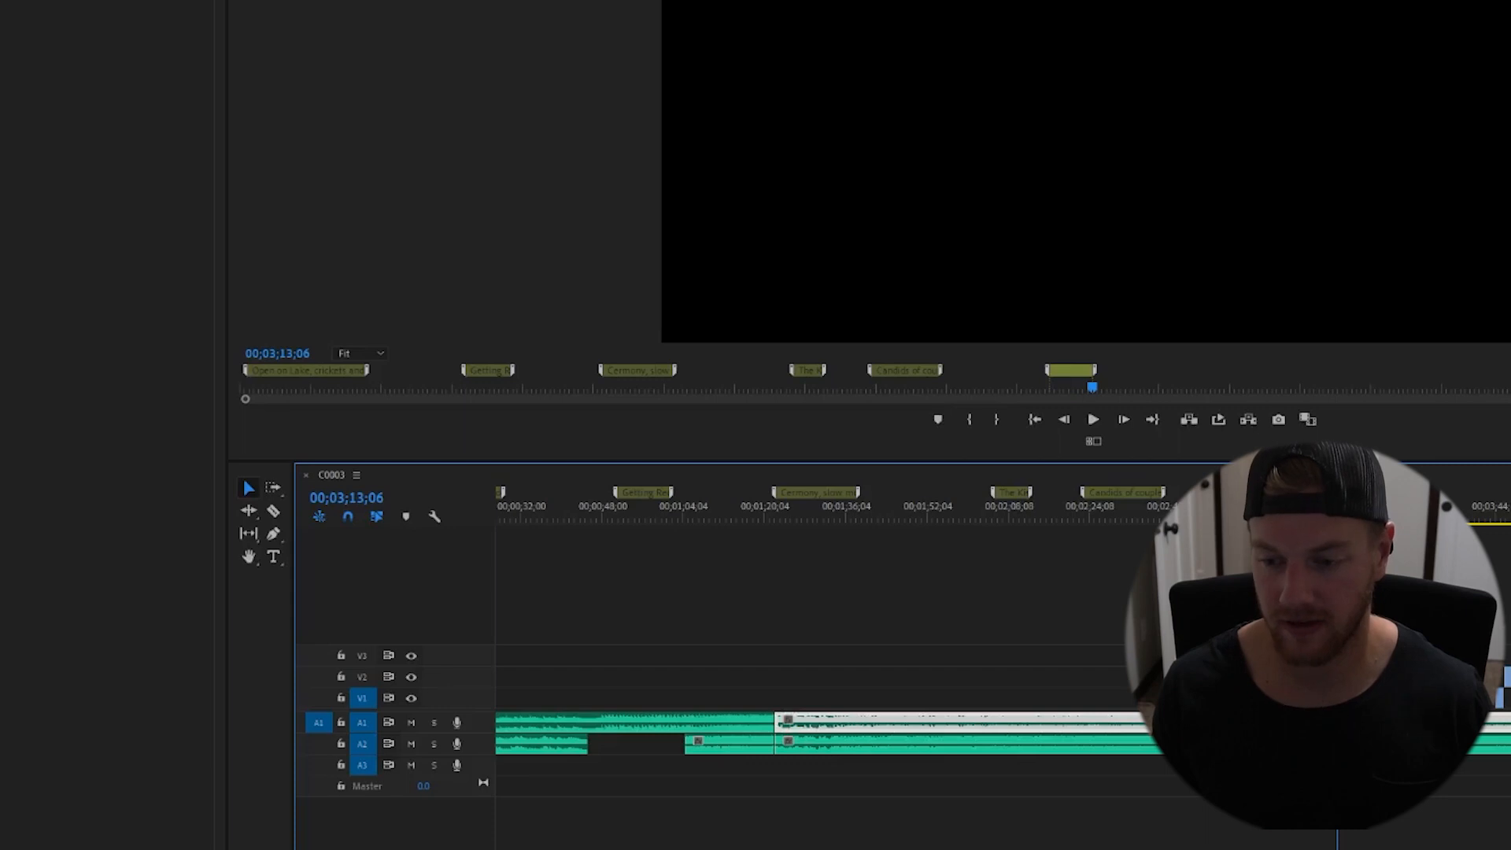
pyautogui.doubleClick(1312, 493)
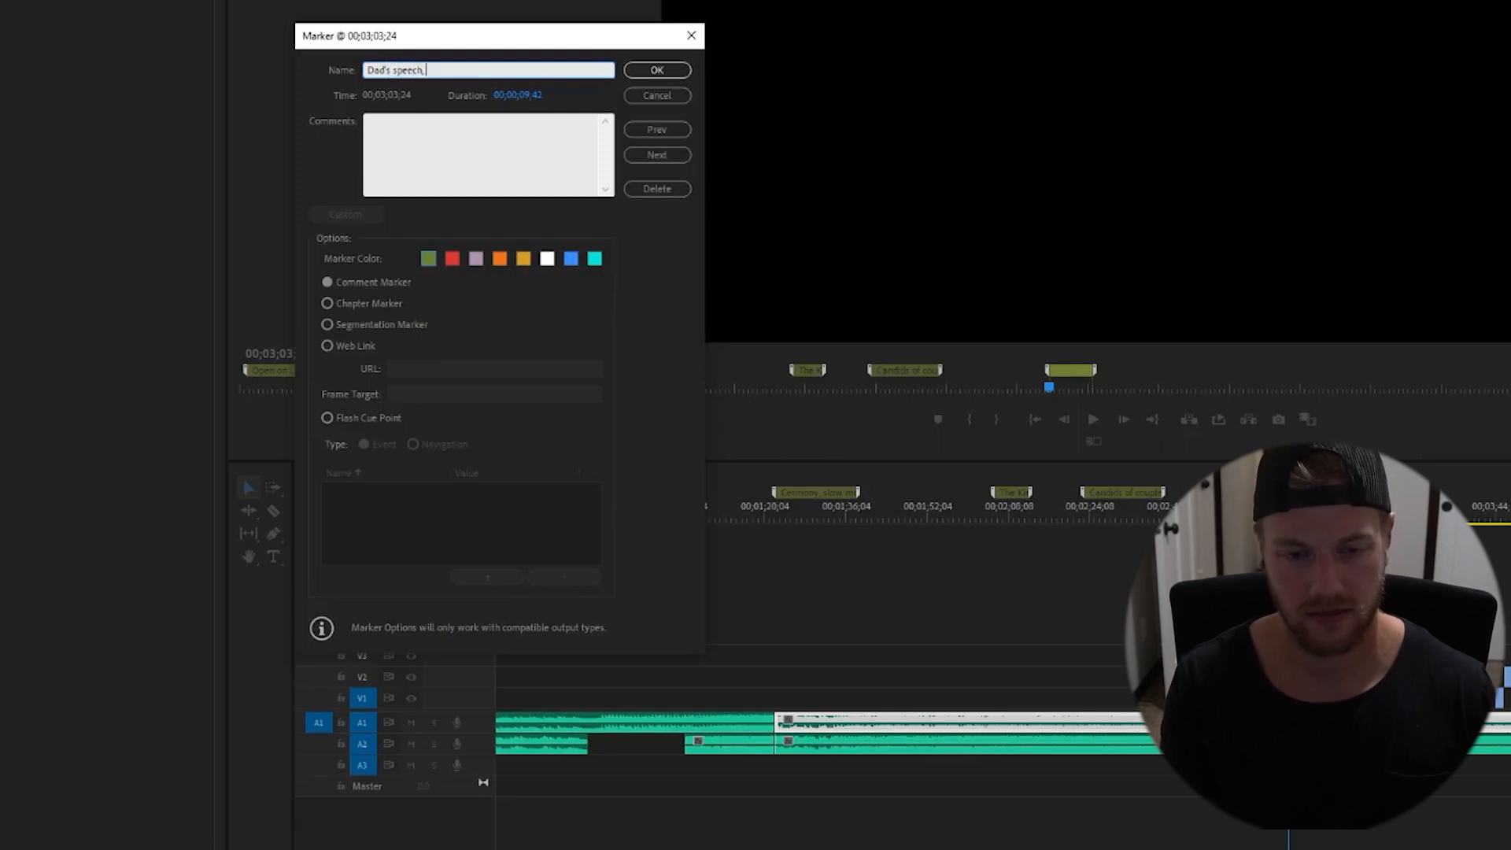
pyautogui.write("Dad's speech,")
pyautogui.press('Return')
pyautogui.press('space')
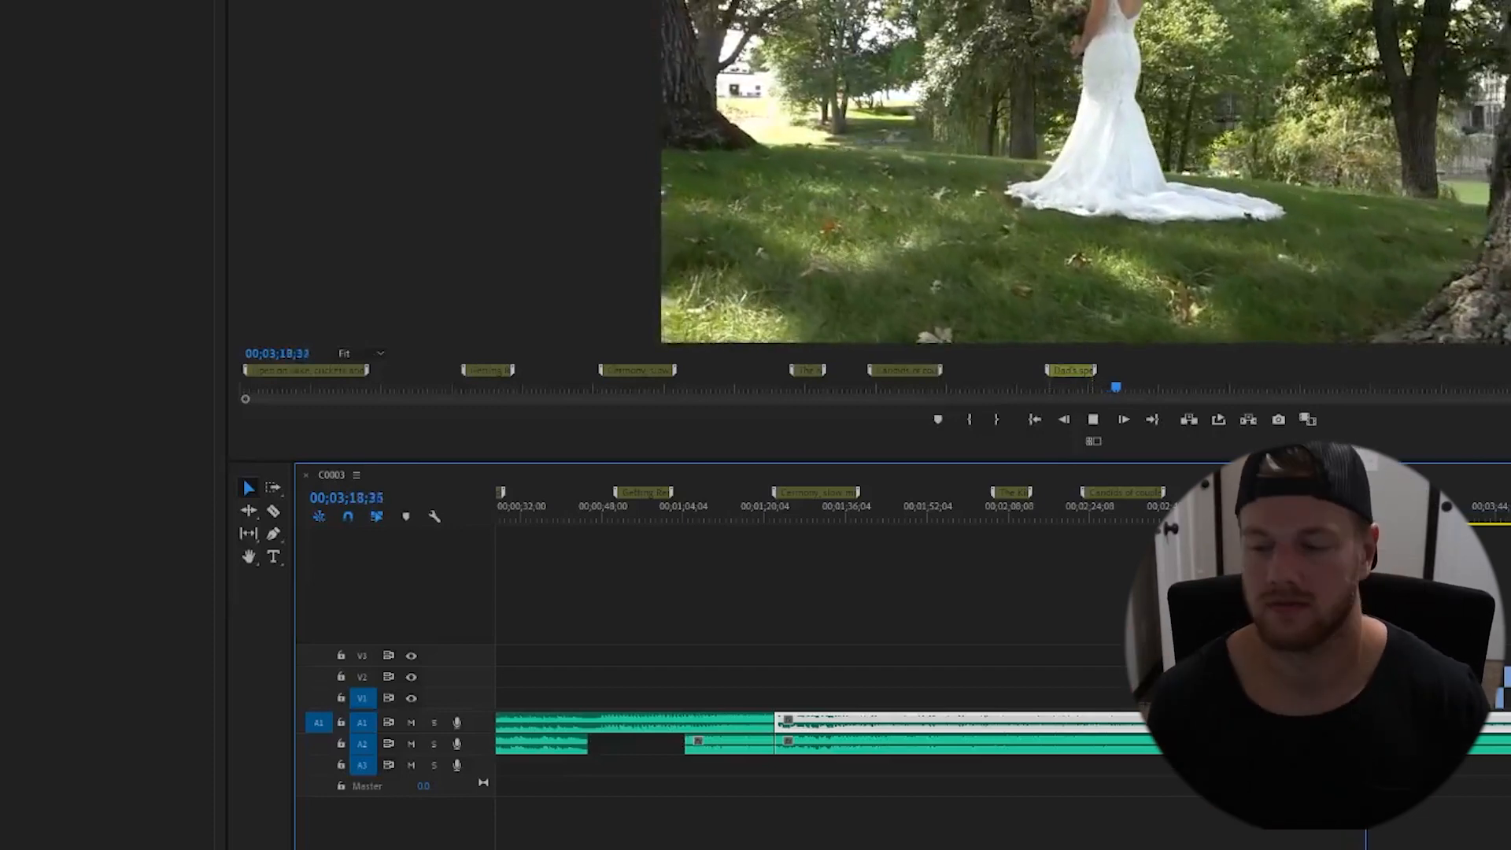
# - Add a marker at 00;03;16;15 spanning about 9 seconds named "Grand entrance toast", and save the project
pyautogui.press('space')
pyautogui.moveTo(1385, 629); pyautogui.dragTo(1504, 699)
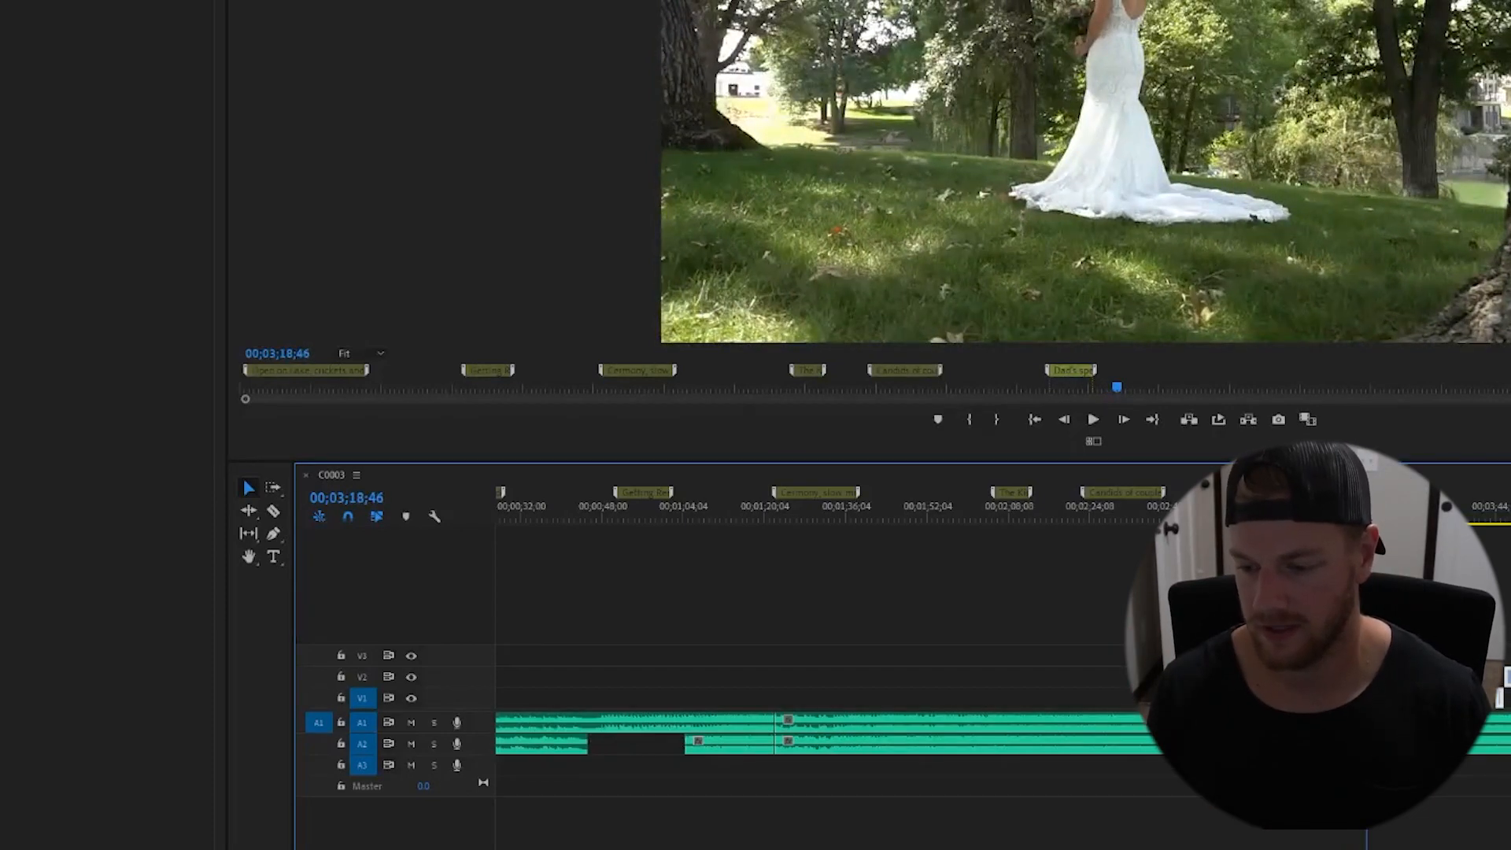
pyautogui.press('-')
pyautogui.press('-')
pyautogui.moveTo(772, 698); pyautogui.dragTo(1137, 698)
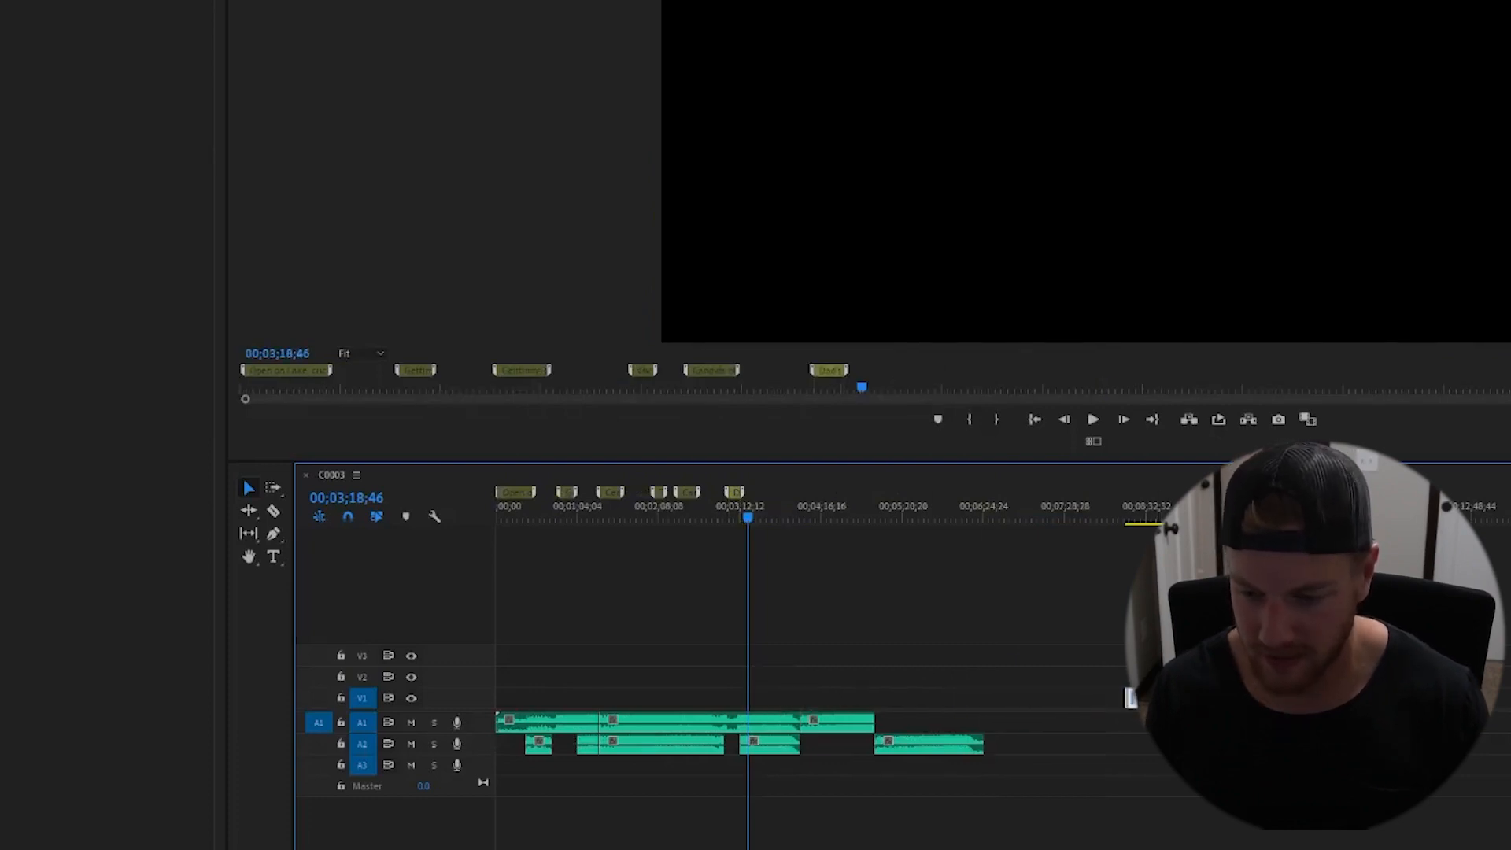
pyautogui.click(745, 514)
pyautogui.press('=')
pyautogui.press('=')
pyautogui.press('=')
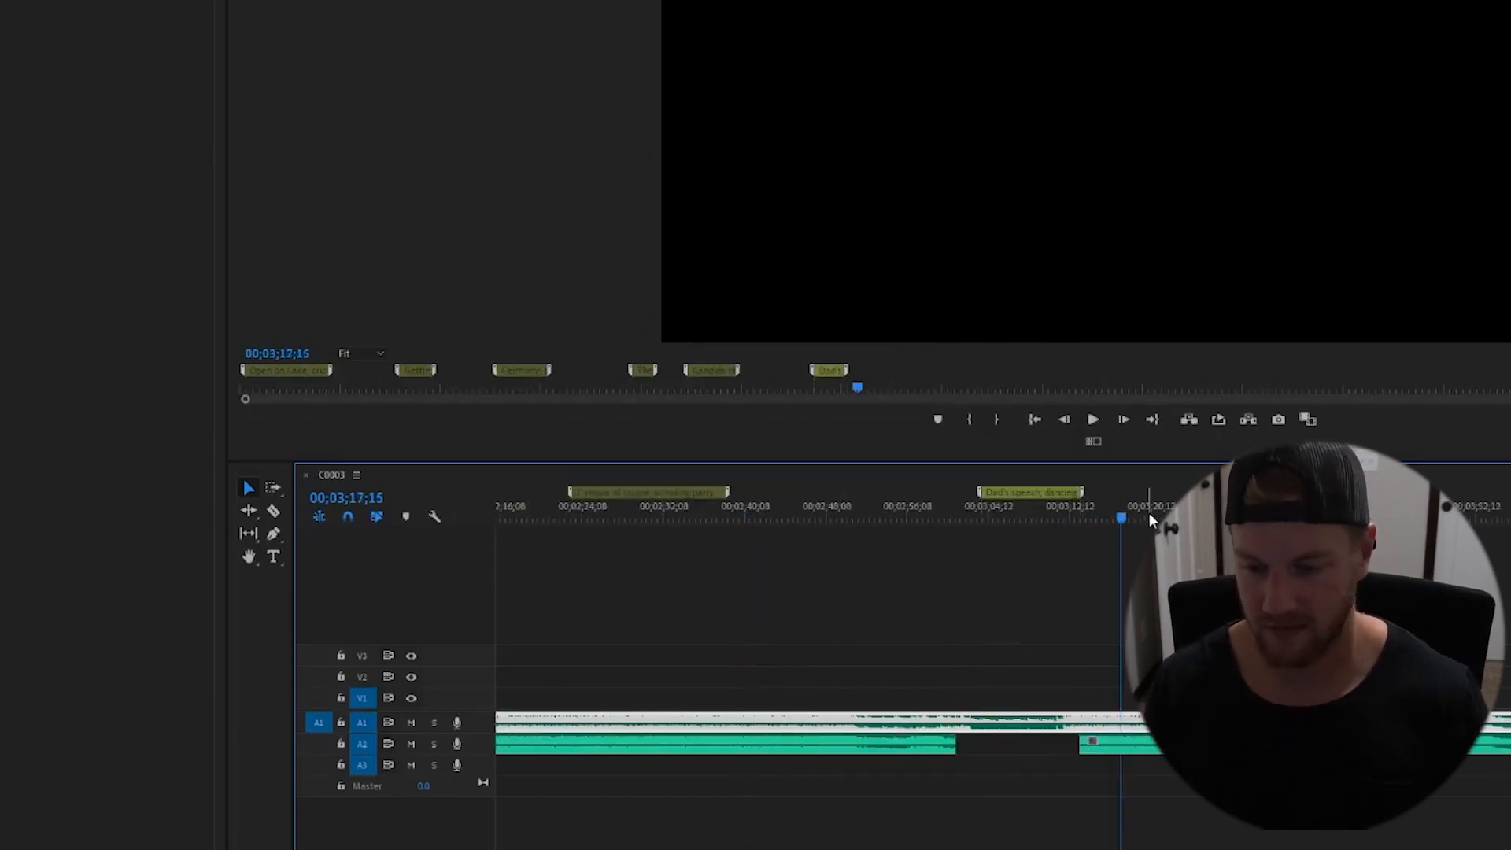
pyautogui.click(1113, 512)
pyautogui.click(1135, 551)
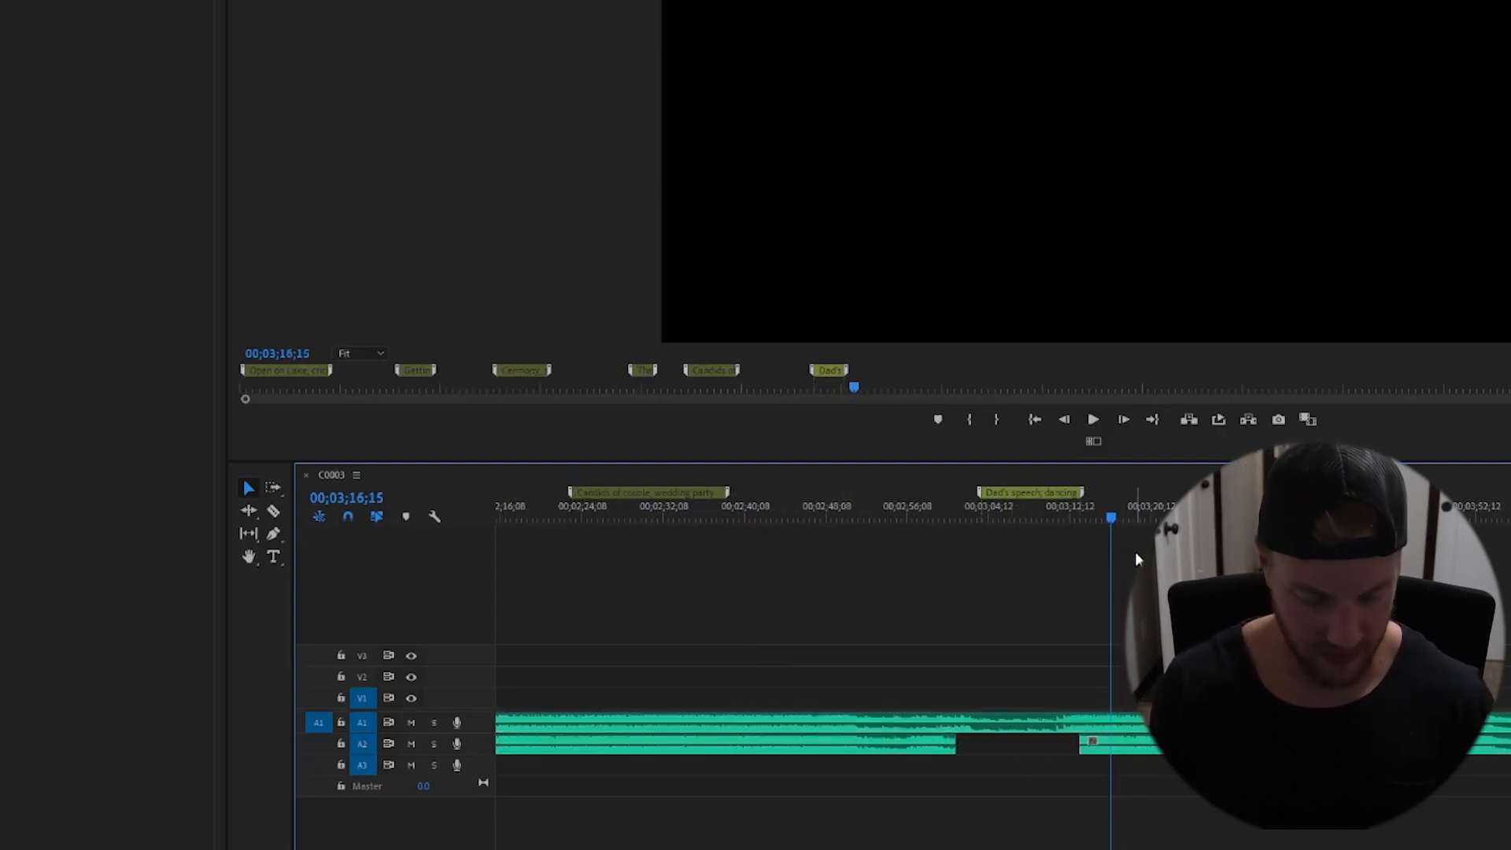
pyautogui.press('m')
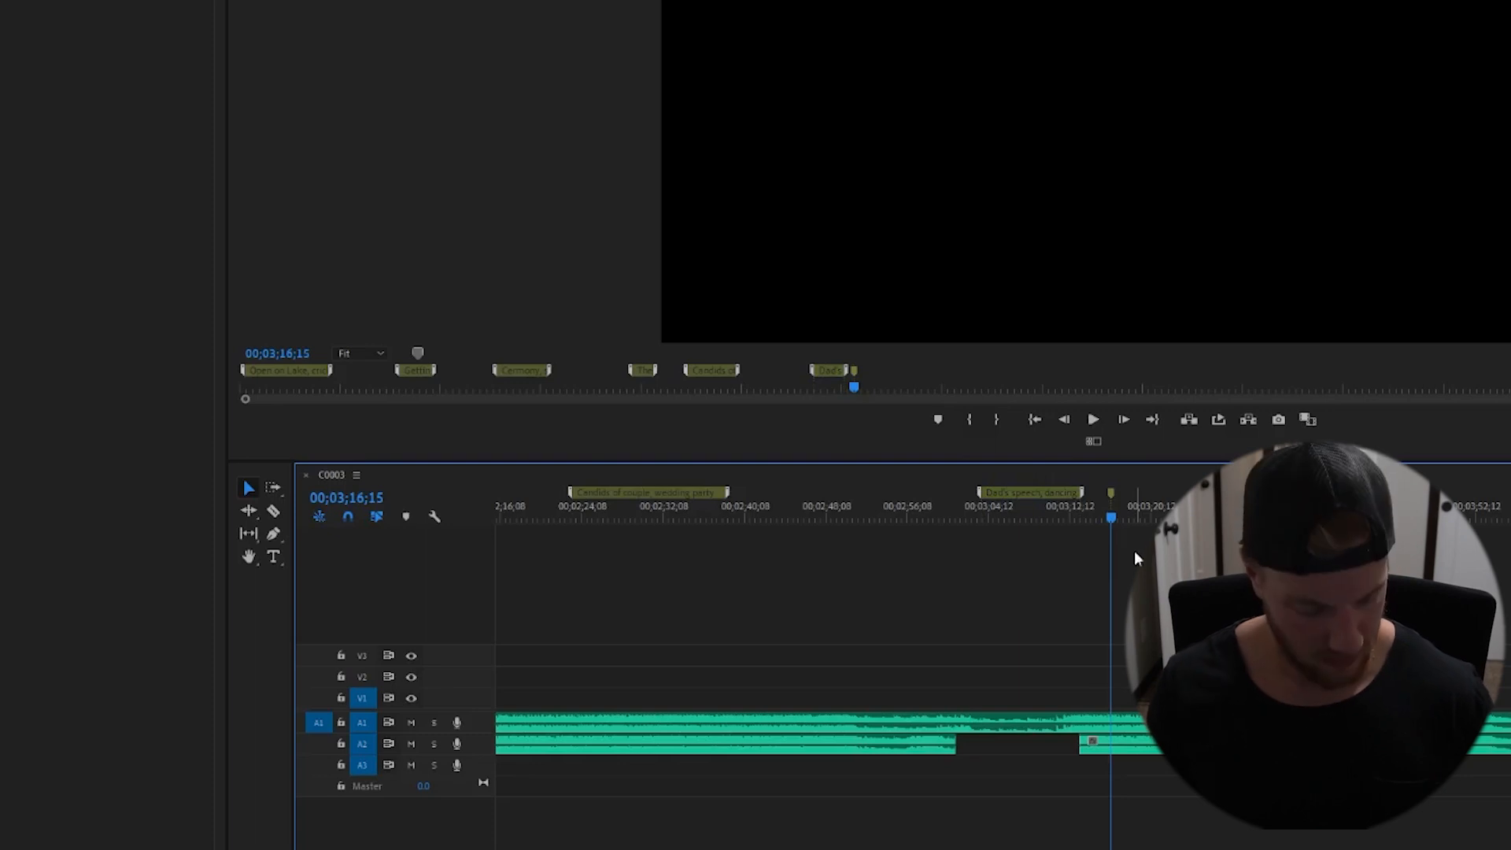
pyautogui.moveTo(1111, 492); pyautogui.dragTo(1204, 494)
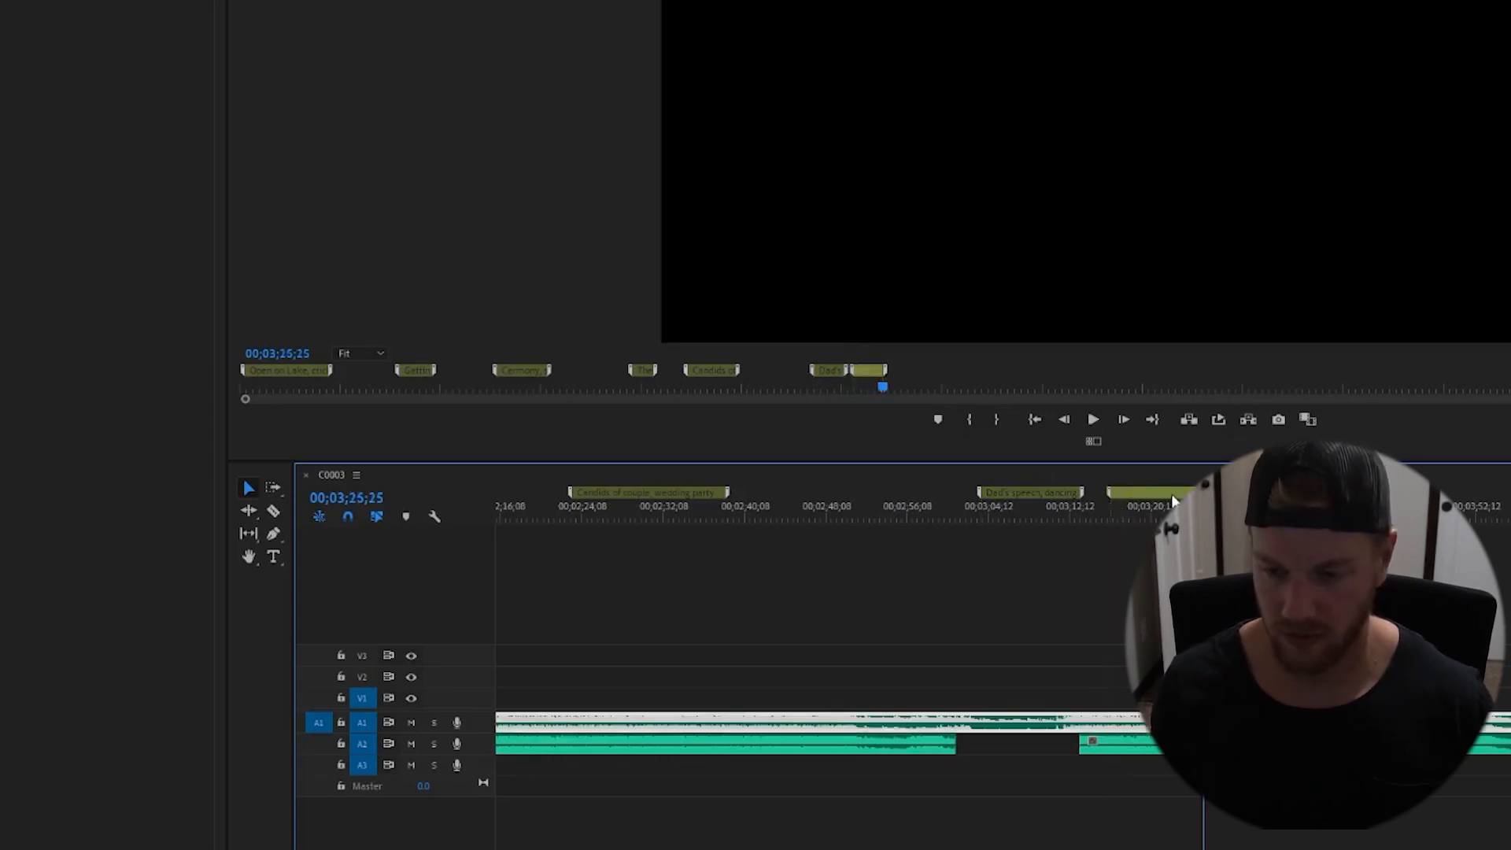
pyautogui.doubleClick(1171, 494)
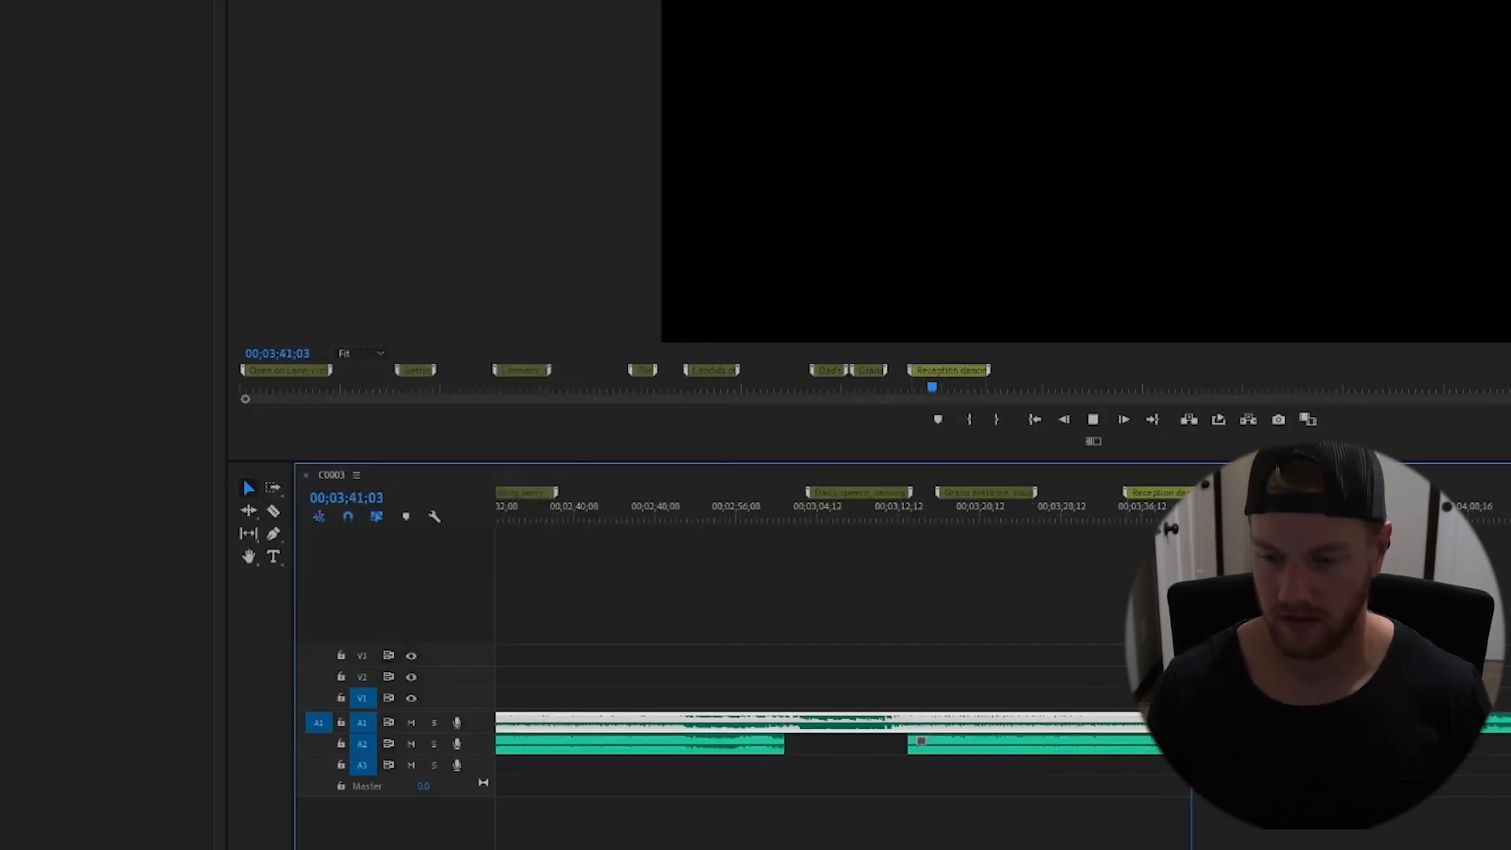
pyautogui.hotkey('ctrl', 's')
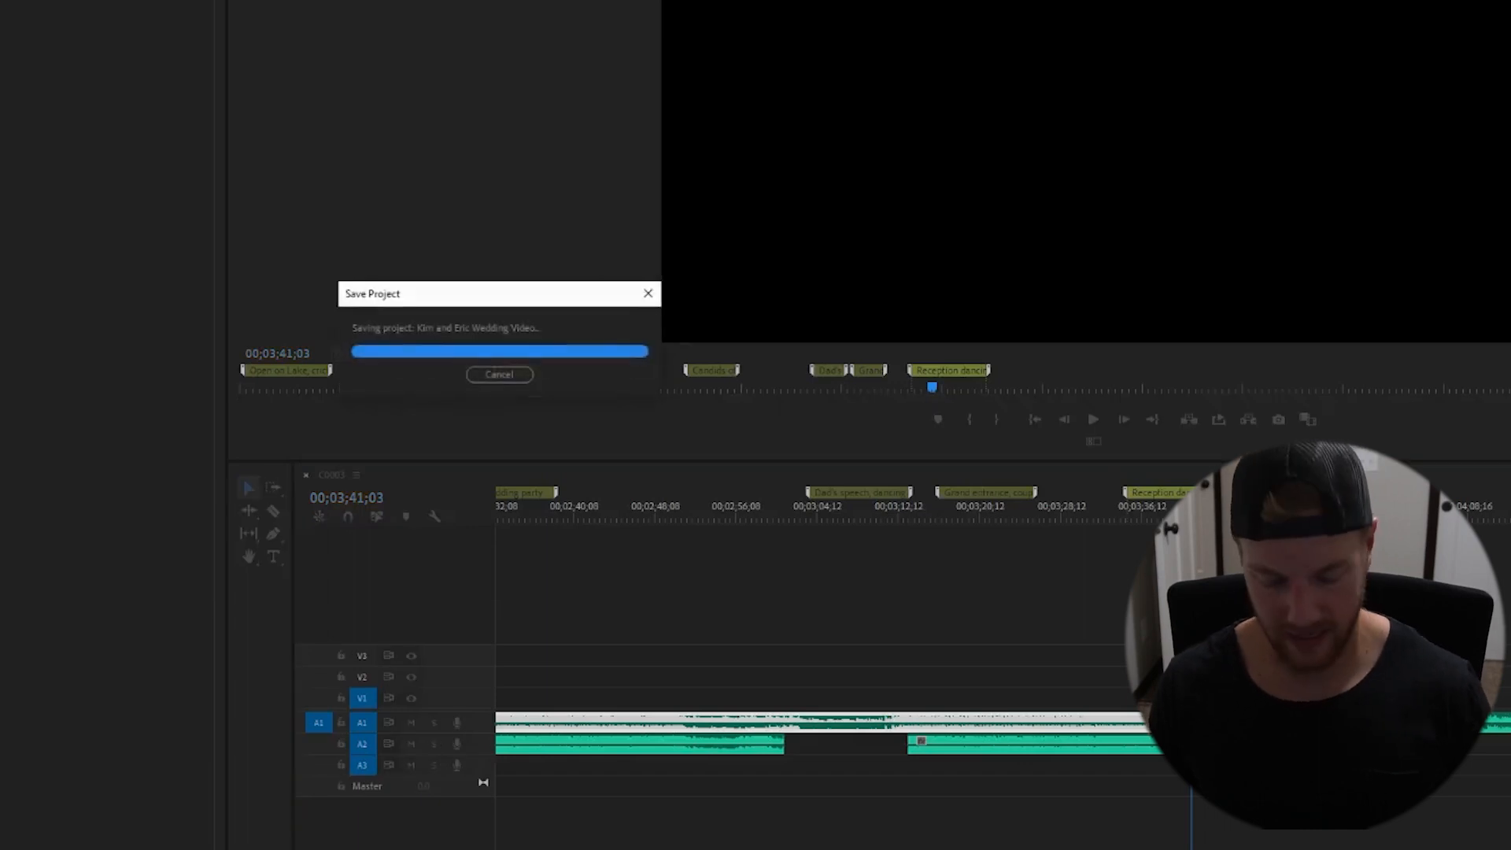
# - Play the reception section and shift the following music clips earlier using the Track Select Forward tool
pyautogui.press('-')
pyautogui.press('-')
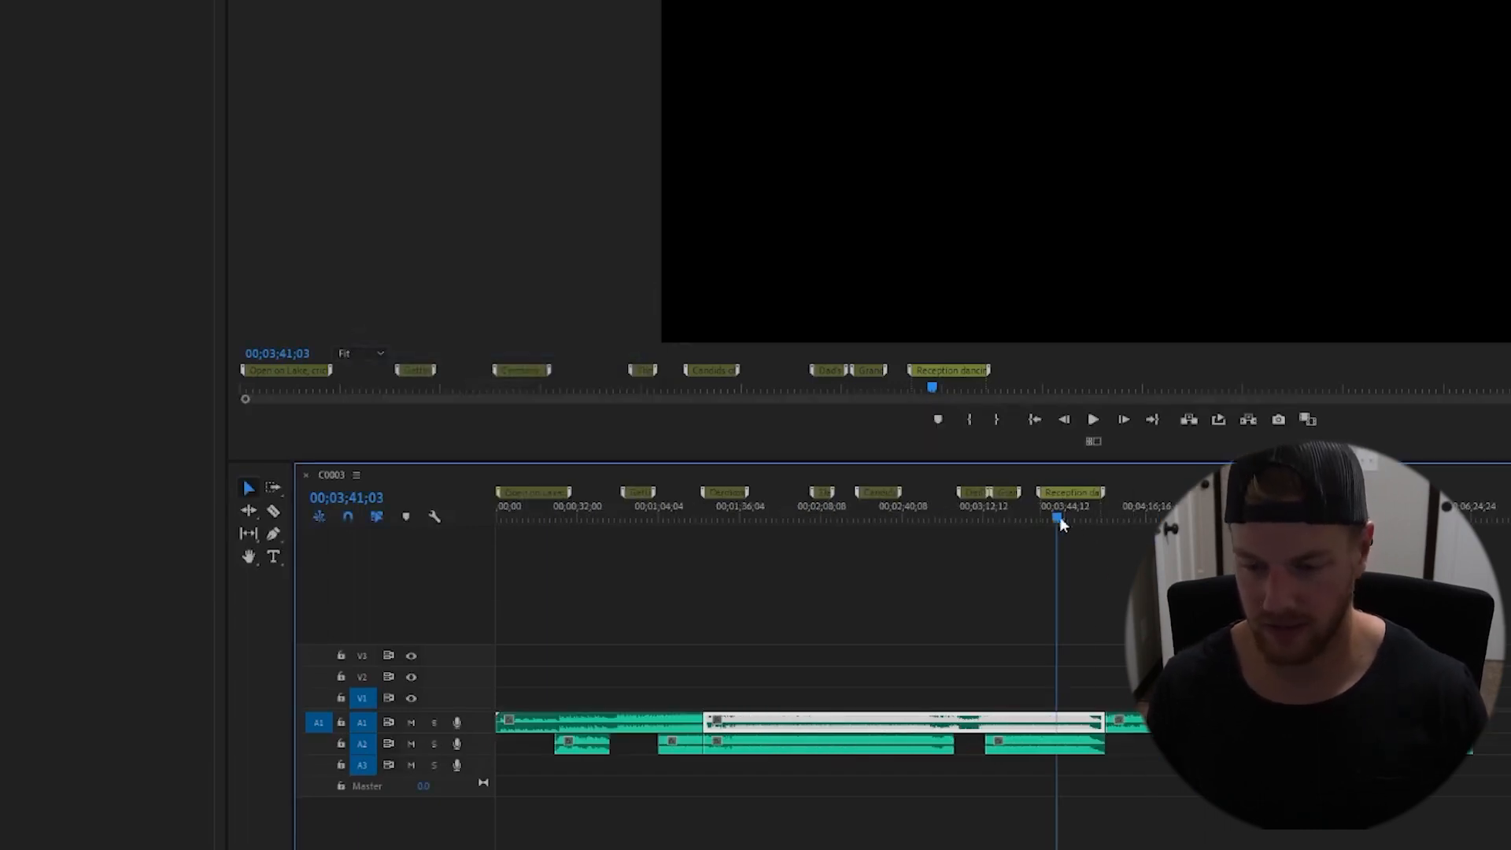
pyautogui.moveTo(1060, 525); pyautogui.dragTo(1104, 526)
pyautogui.press('space')
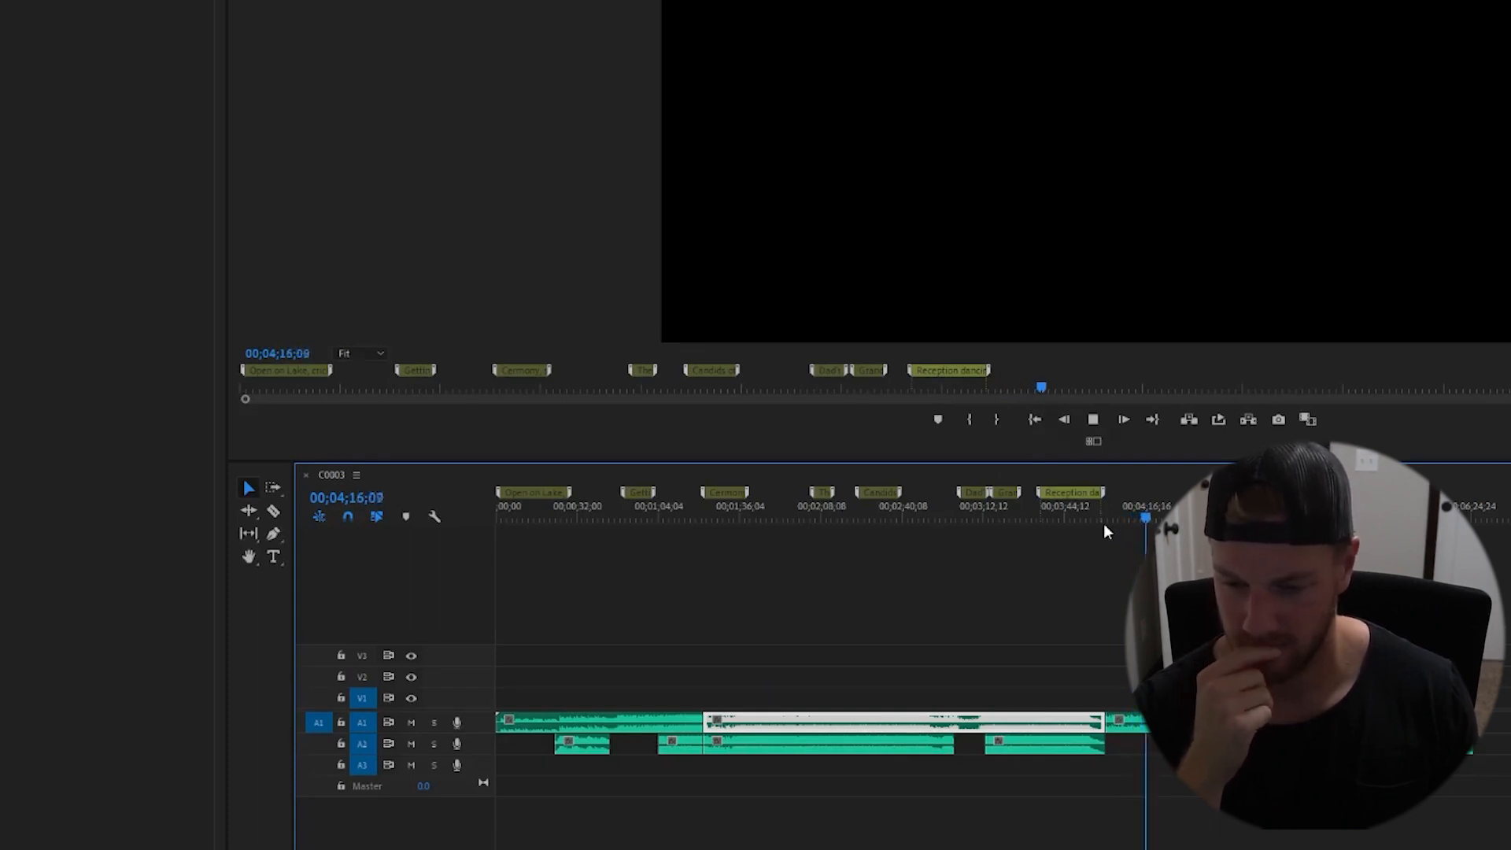
pyautogui.press('space')
pyautogui.moveTo(1076, 491)
pyautogui.mouseDown()
pyautogui.moveTo(1165, 502)
pyautogui.moveTo(1129, 521)
pyautogui.moveTo(1026, 526)
pyautogui.moveTo(1428, 518)
pyautogui.moveTo(1122, 555)
pyautogui.moveTo(1055, 545)
pyautogui.mouseUp()
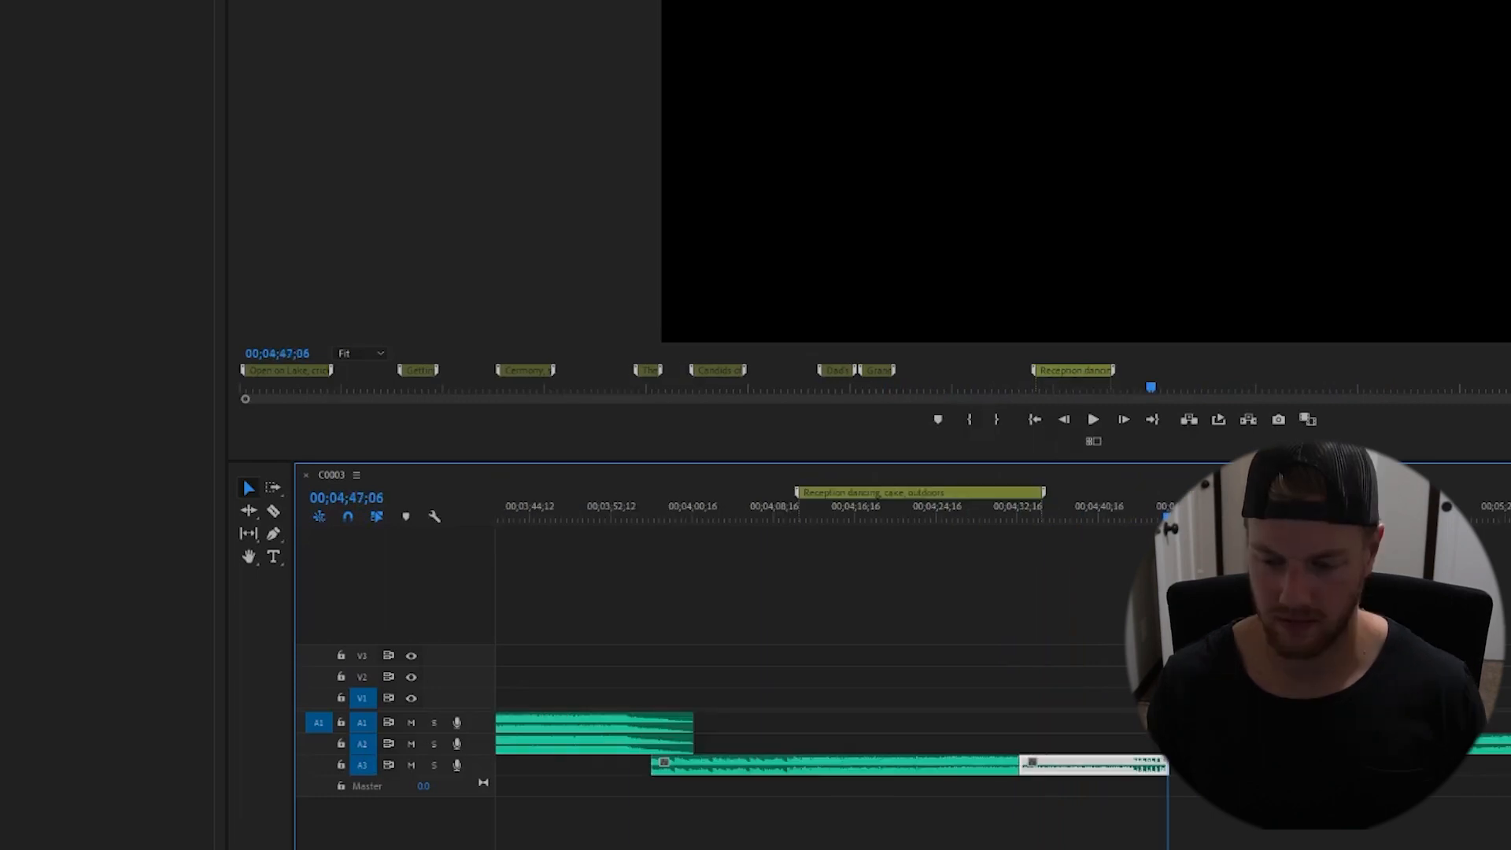
pyautogui.press('a')
pyautogui.moveTo(1274, 744); pyautogui.dragTo(1222, 743)
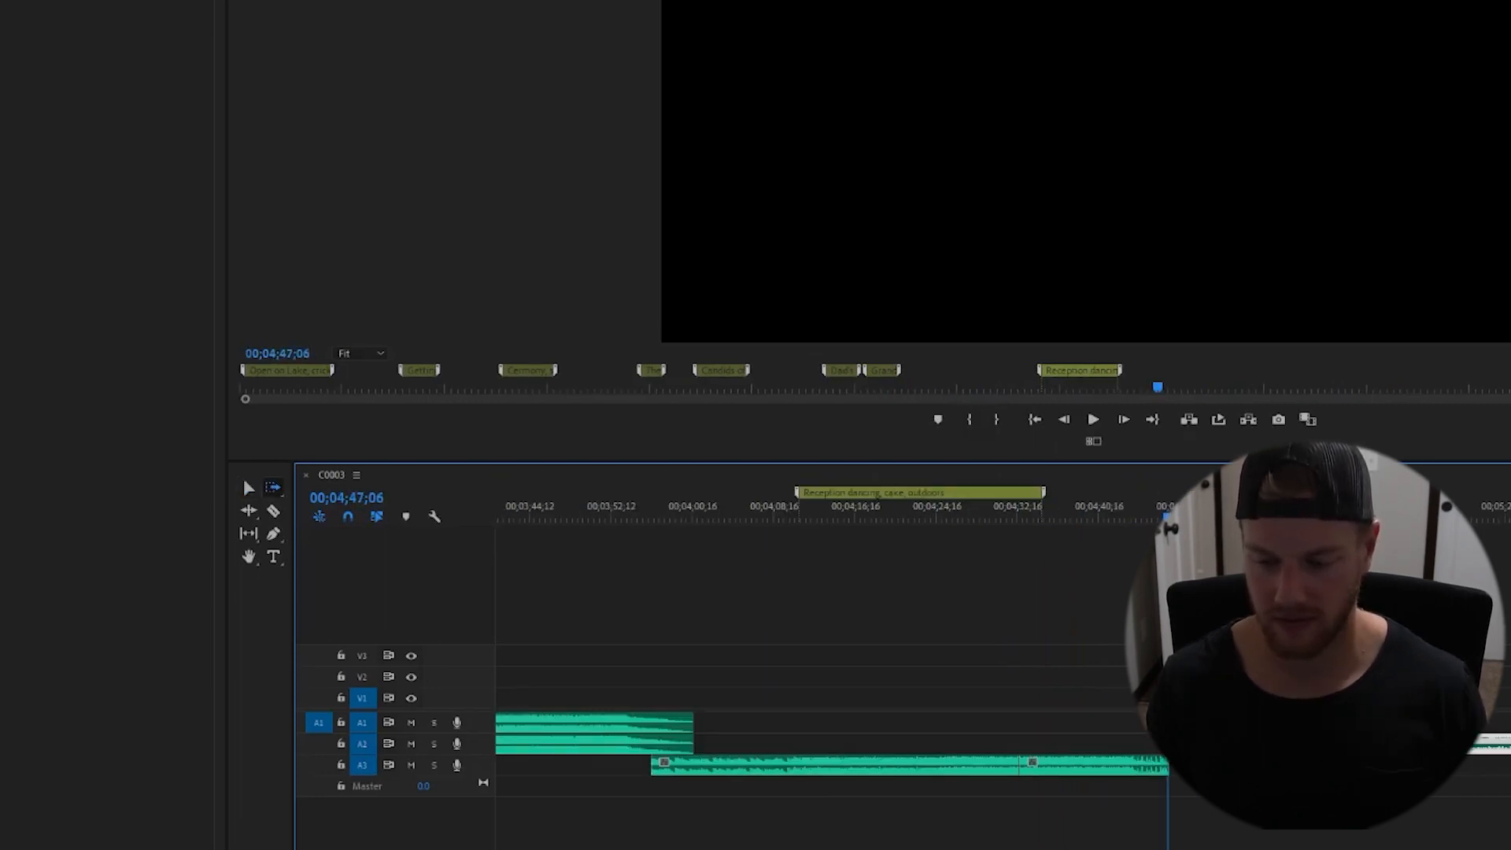
pyautogui.press('v')
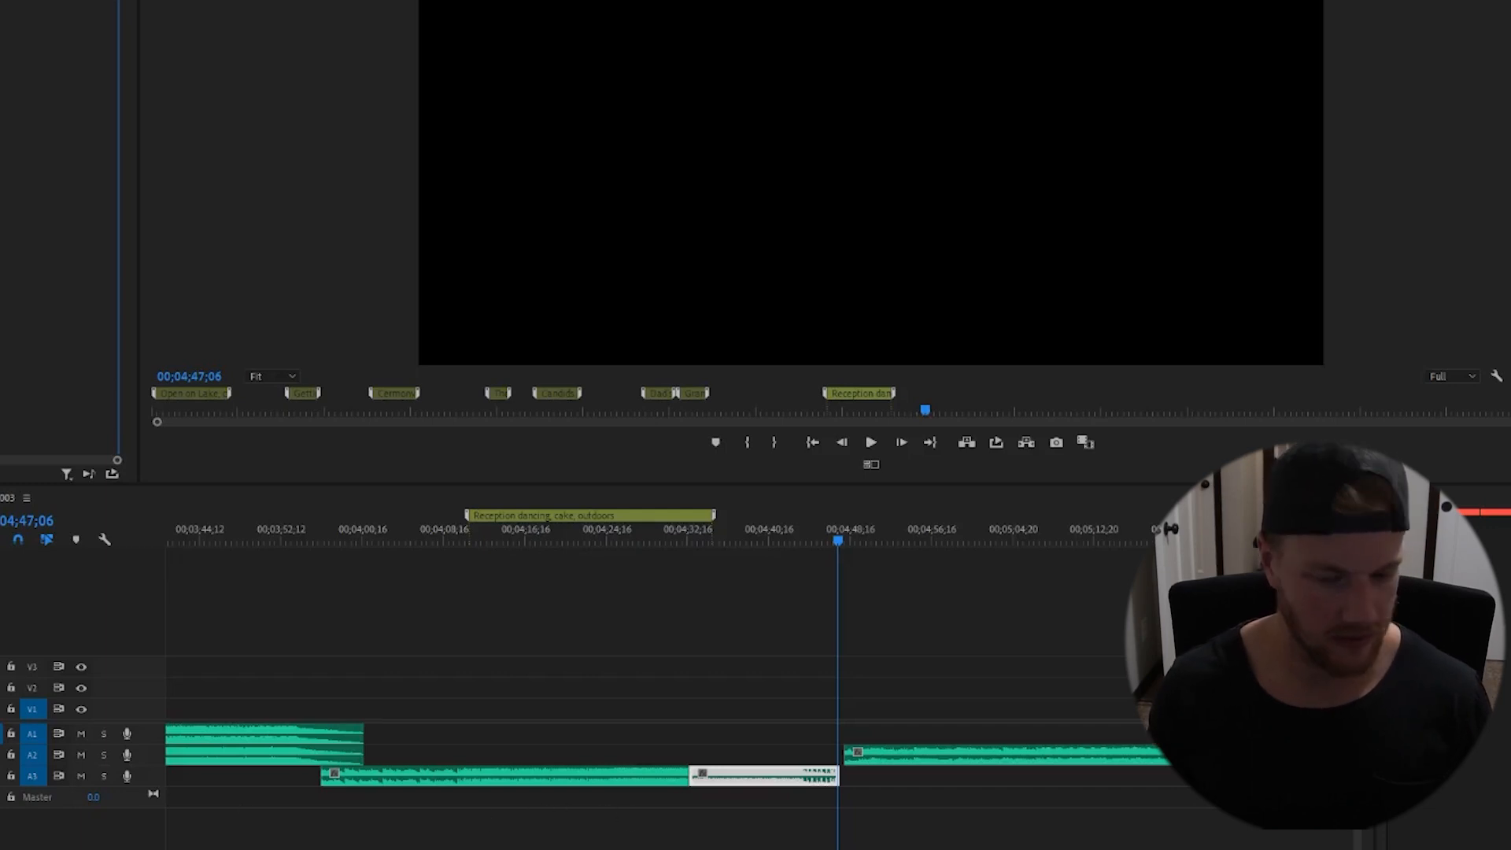
# - Lengthen the Exponential Fade at the end of the music clip on A3 and preview the transition
pyautogui.click(819, 535)
pyautogui.press('=')
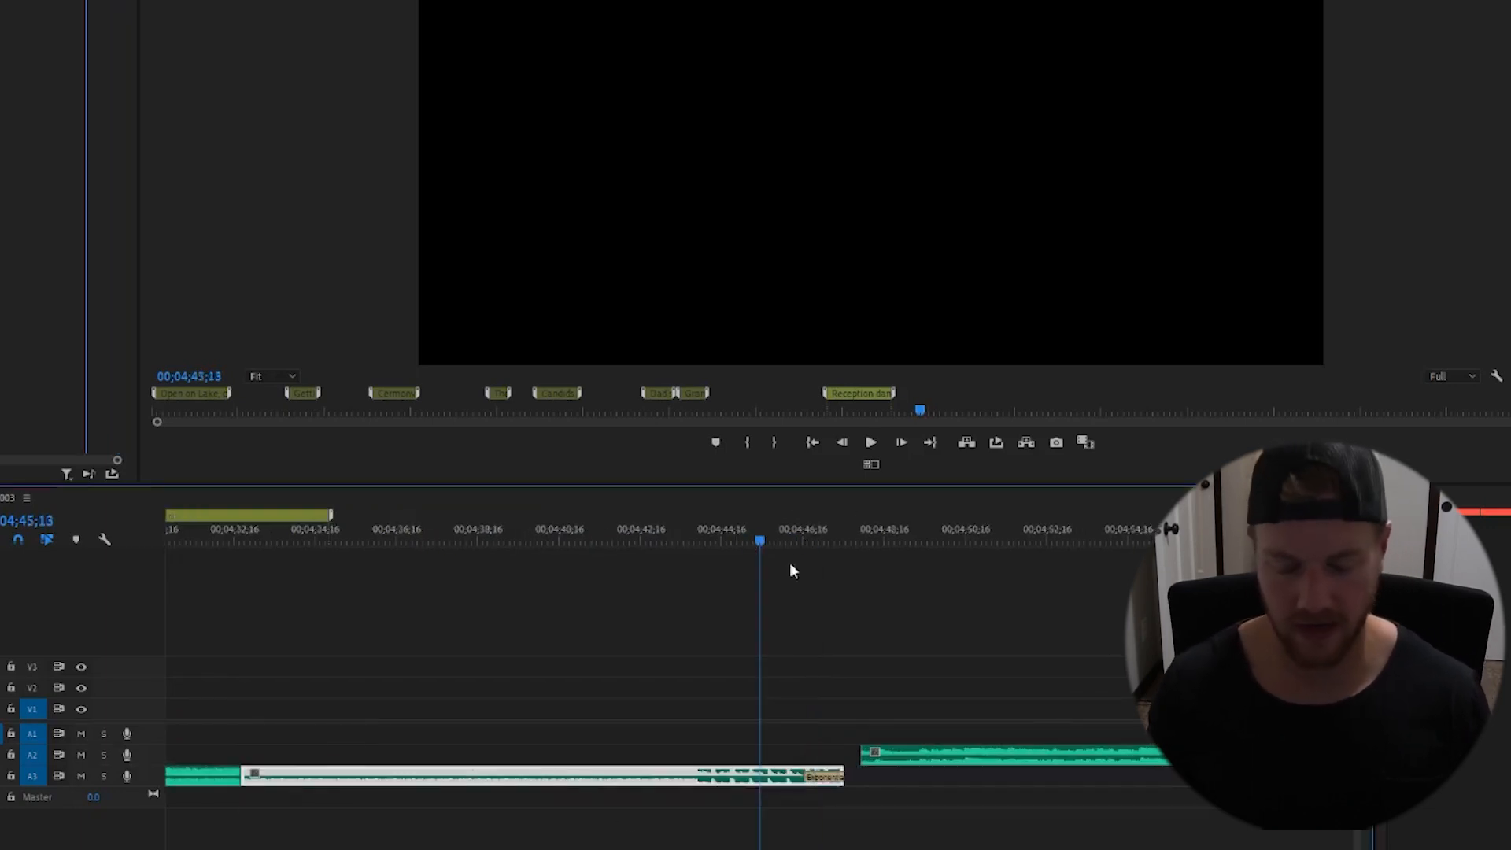
pyautogui.moveTo(804, 775); pyautogui.dragTo(752, 771)
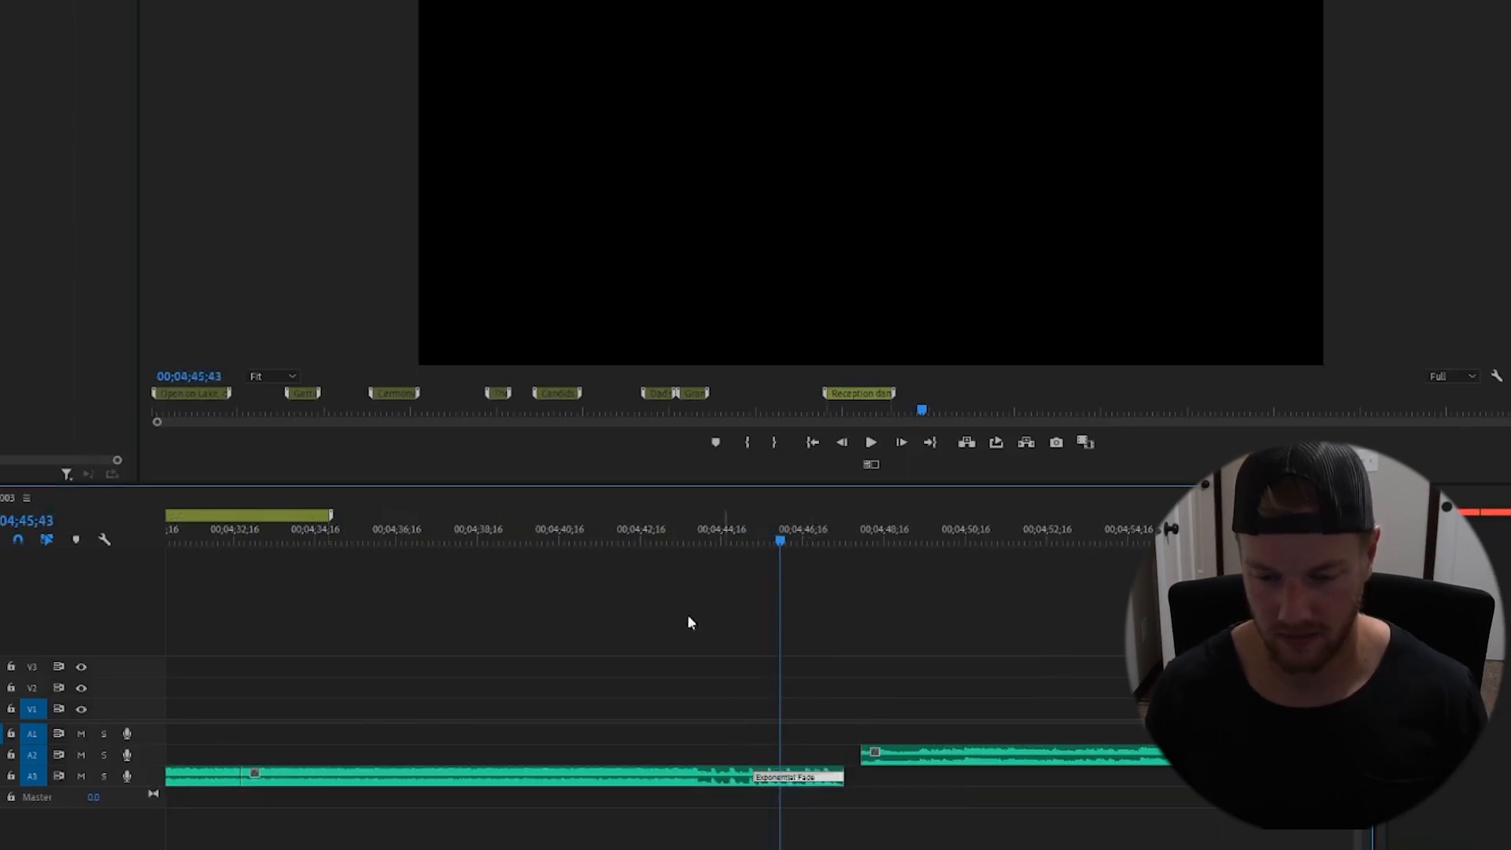
pyautogui.press('space')
pyautogui.click(663, 527)
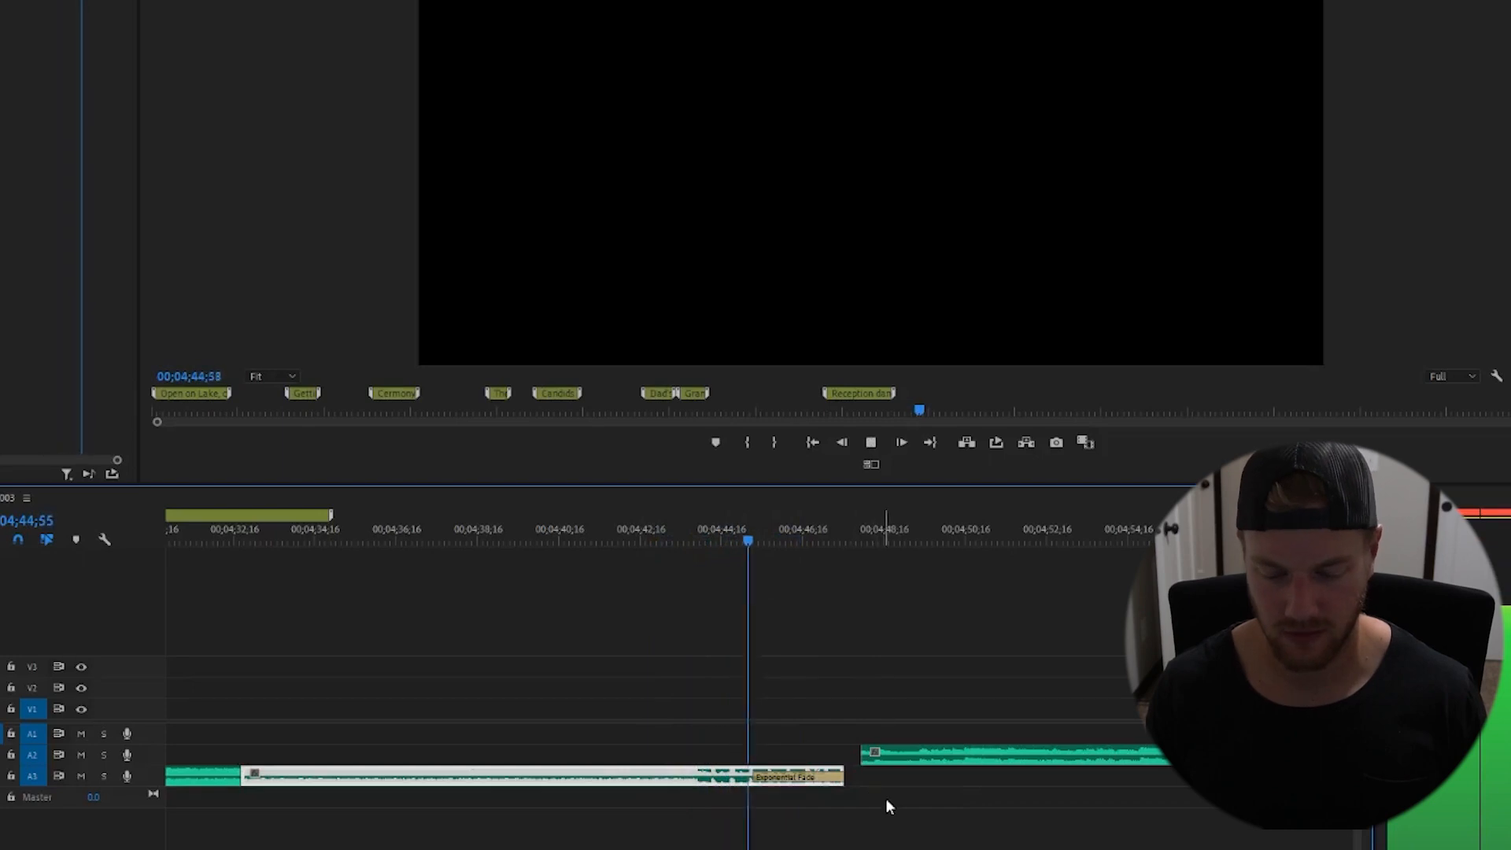
pyautogui.press('space')
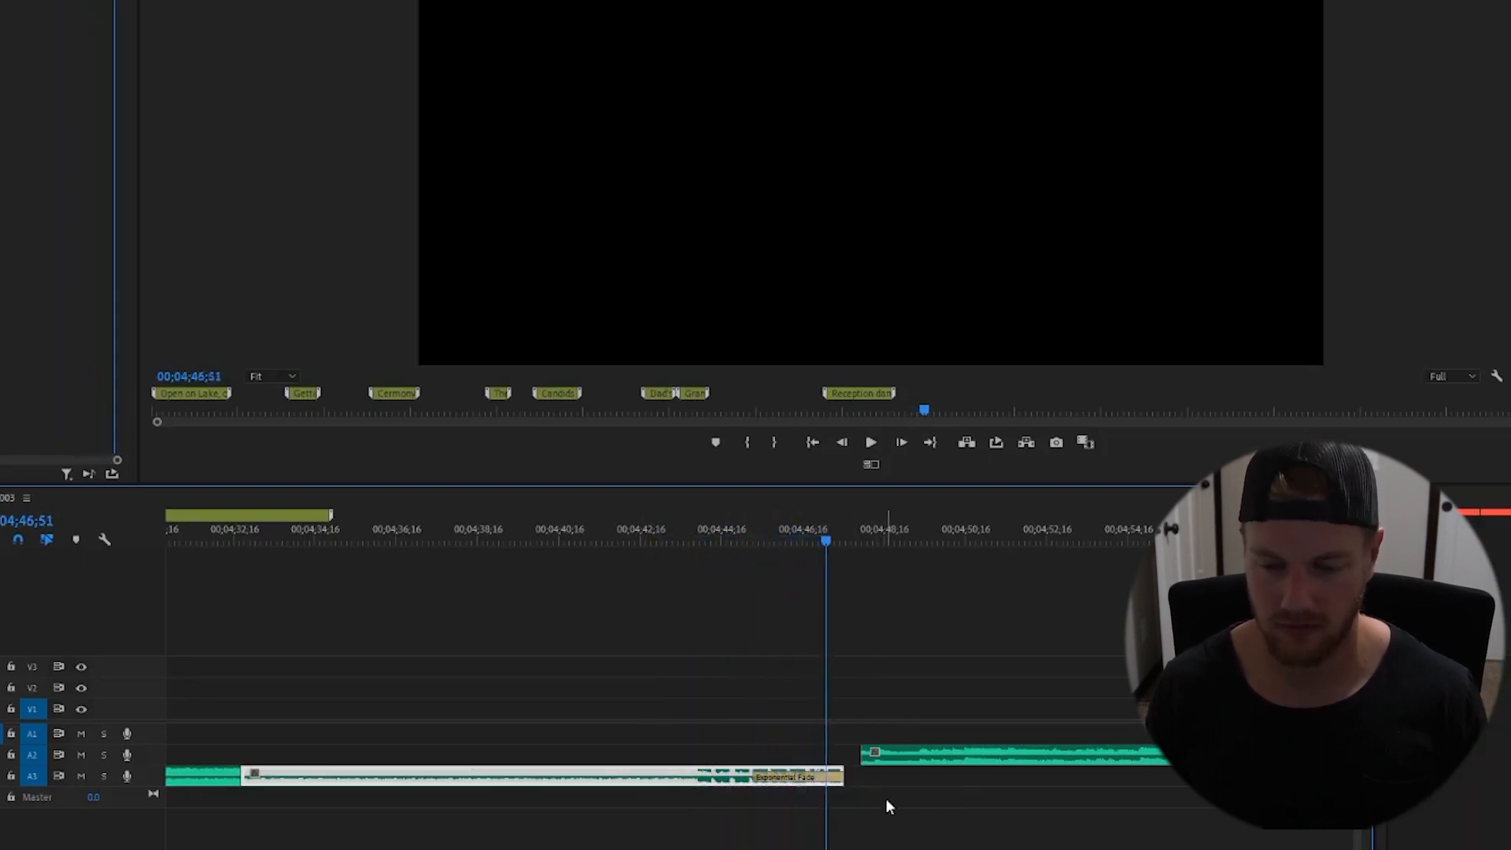
# - Move the next music clip on A2 earlier so it starts under the fade, and save the project
pyautogui.moveTo(883, 760); pyautogui.dragTo(848, 759)
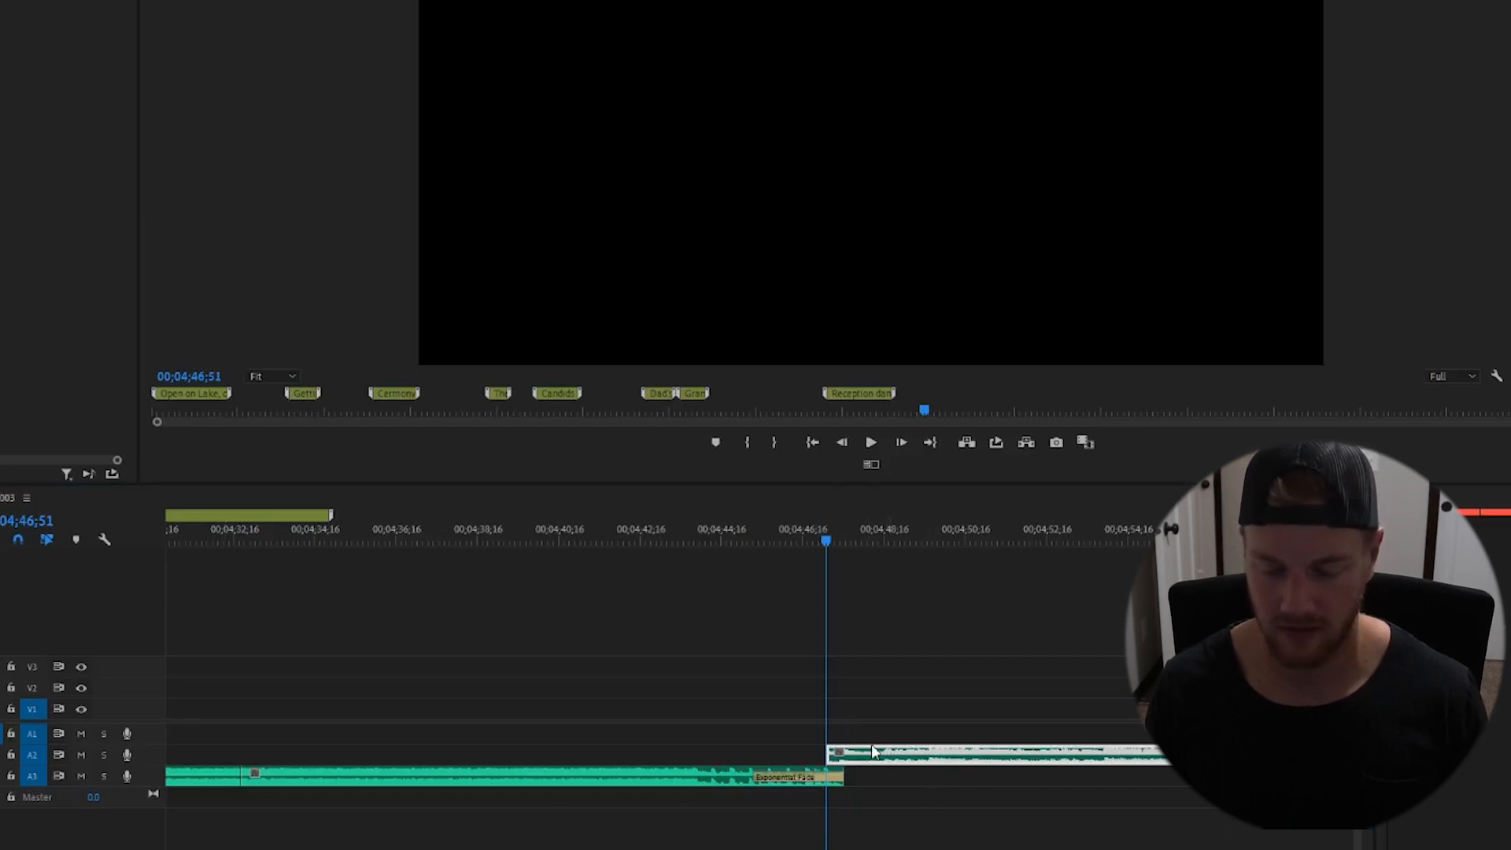
pyautogui.click(761, 540)
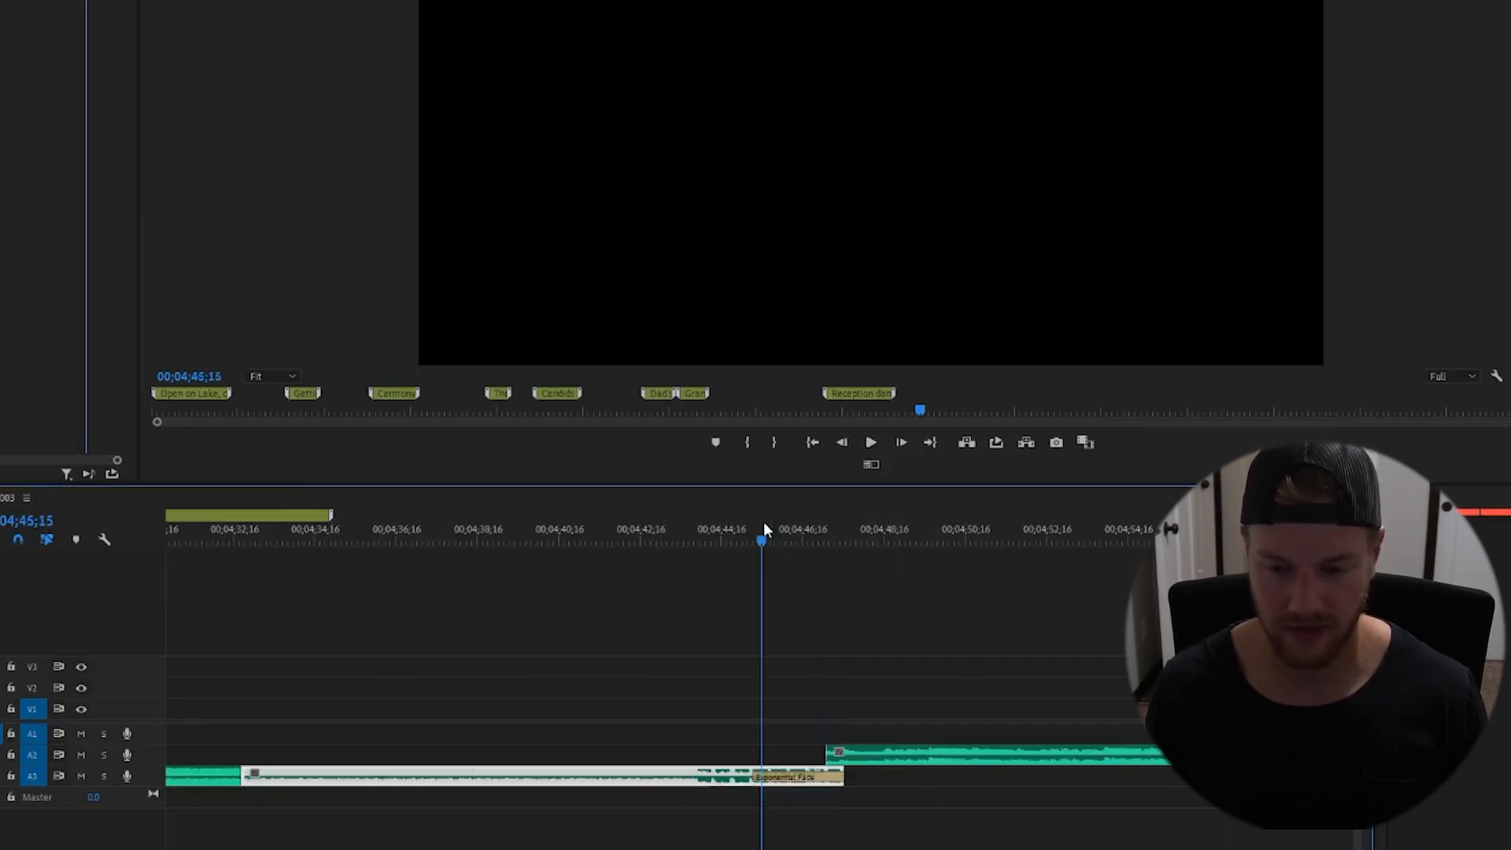
pyautogui.click(863, 644)
pyautogui.moveTo(2, 708); pyautogui.dragTo(1015, 755)
pyautogui.press('-')
pyautogui.press('-')
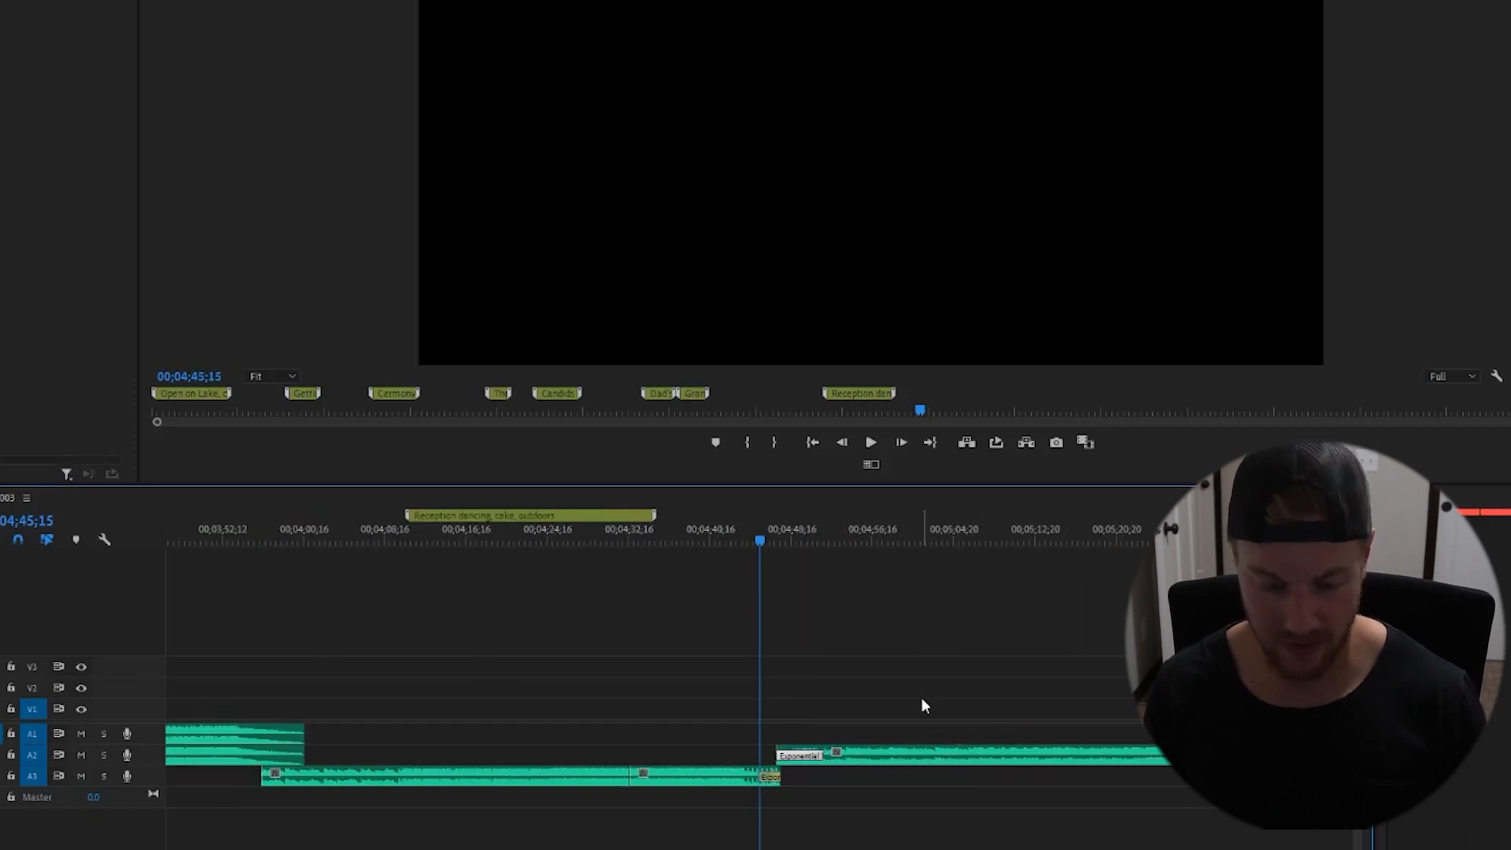
pyautogui.hotkey('ctrl', 's')
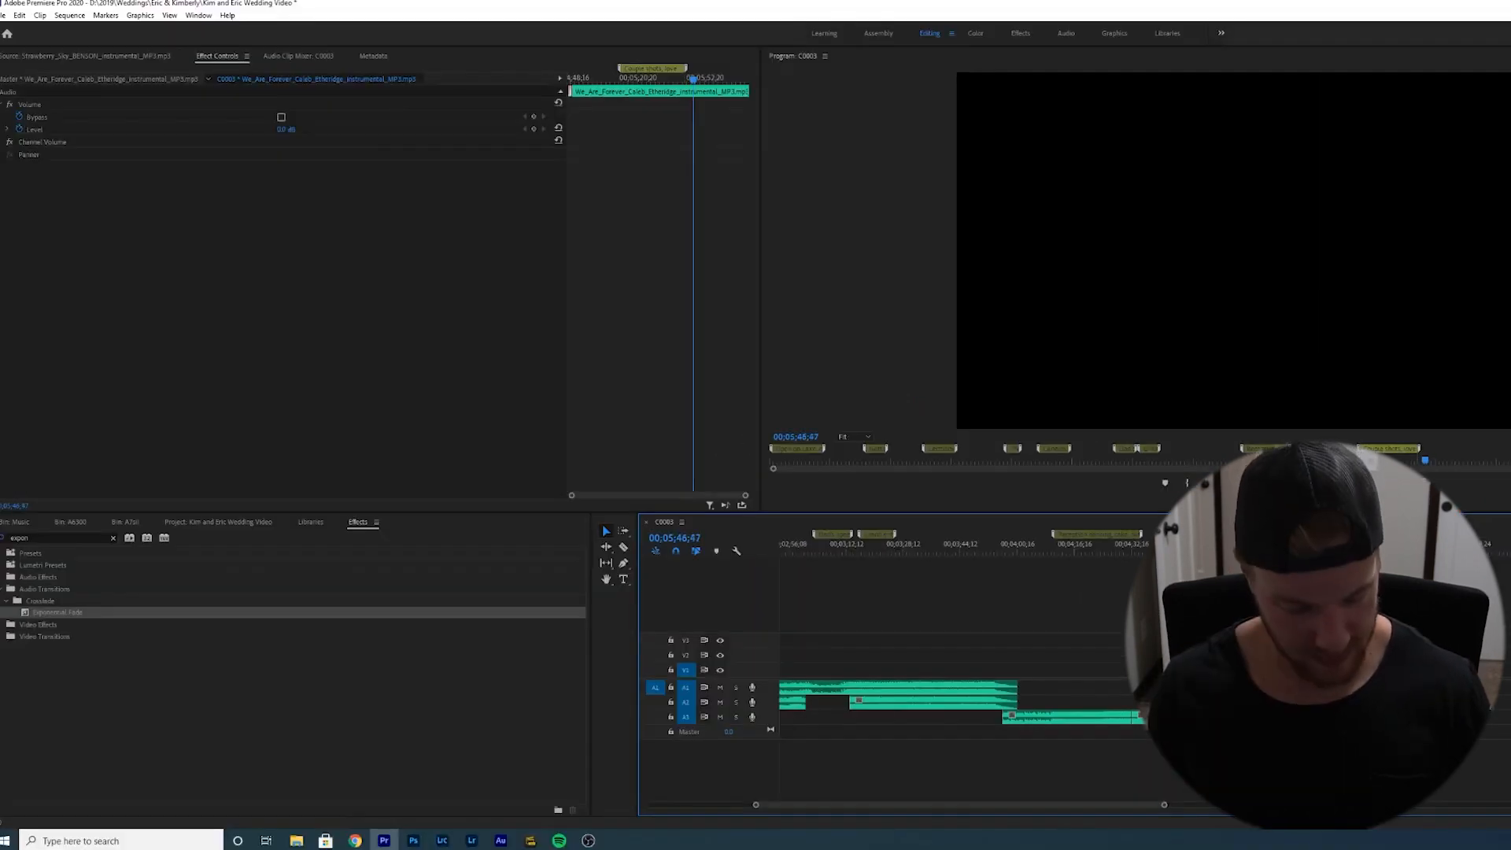
# - Add a marker at 00;05;46;47, enter a name describing the events in that section, and resume playback
pyautogui.click(1306, 764)
pyautogui.press('m')
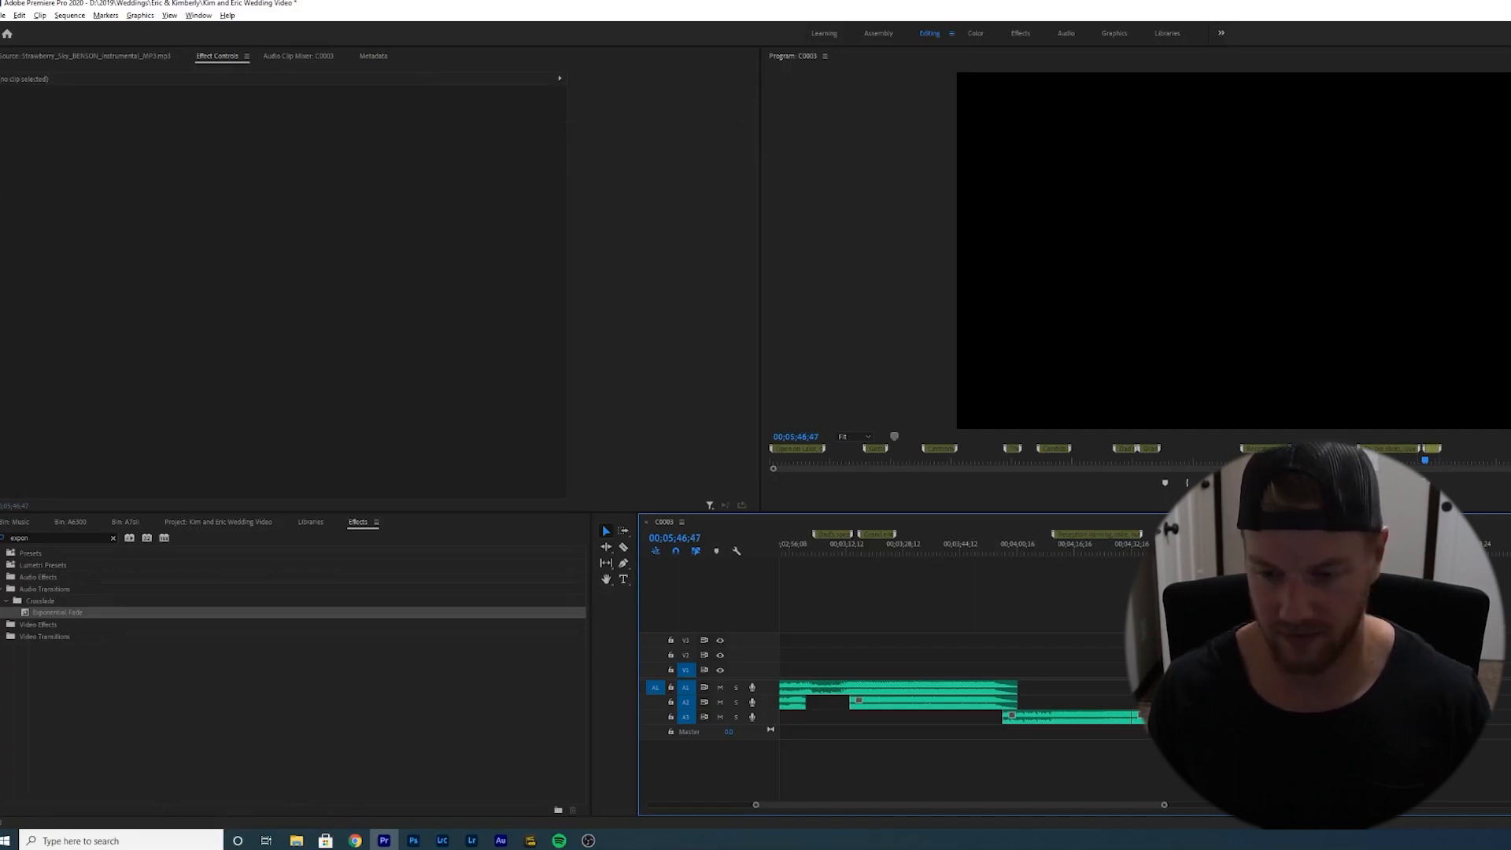
pyautogui.doubleClick(1421, 534)
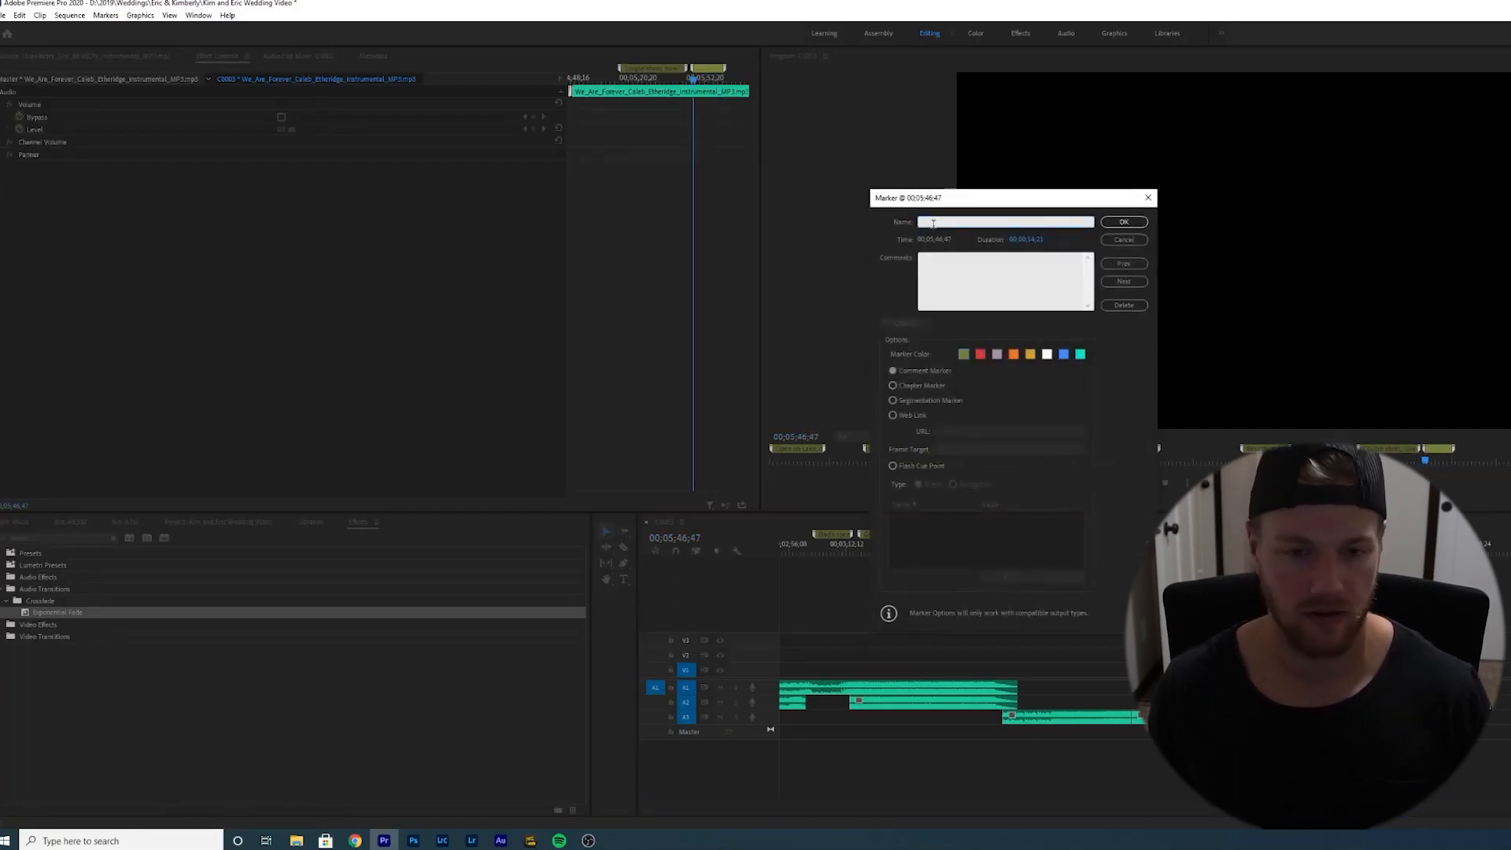
pyautogui.write('Cut t')
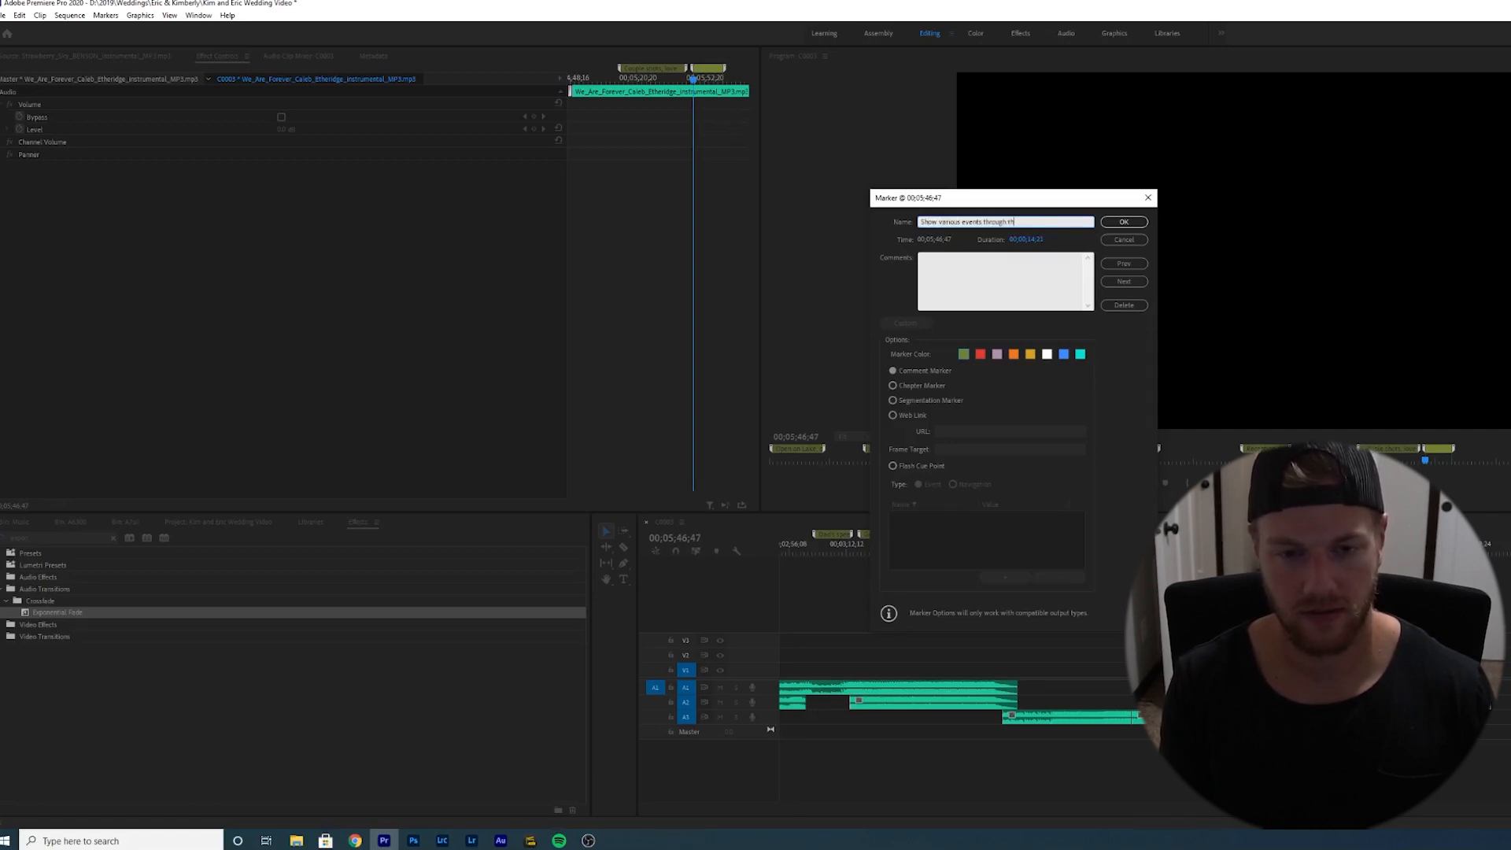
pyautogui.click(1106, 223)
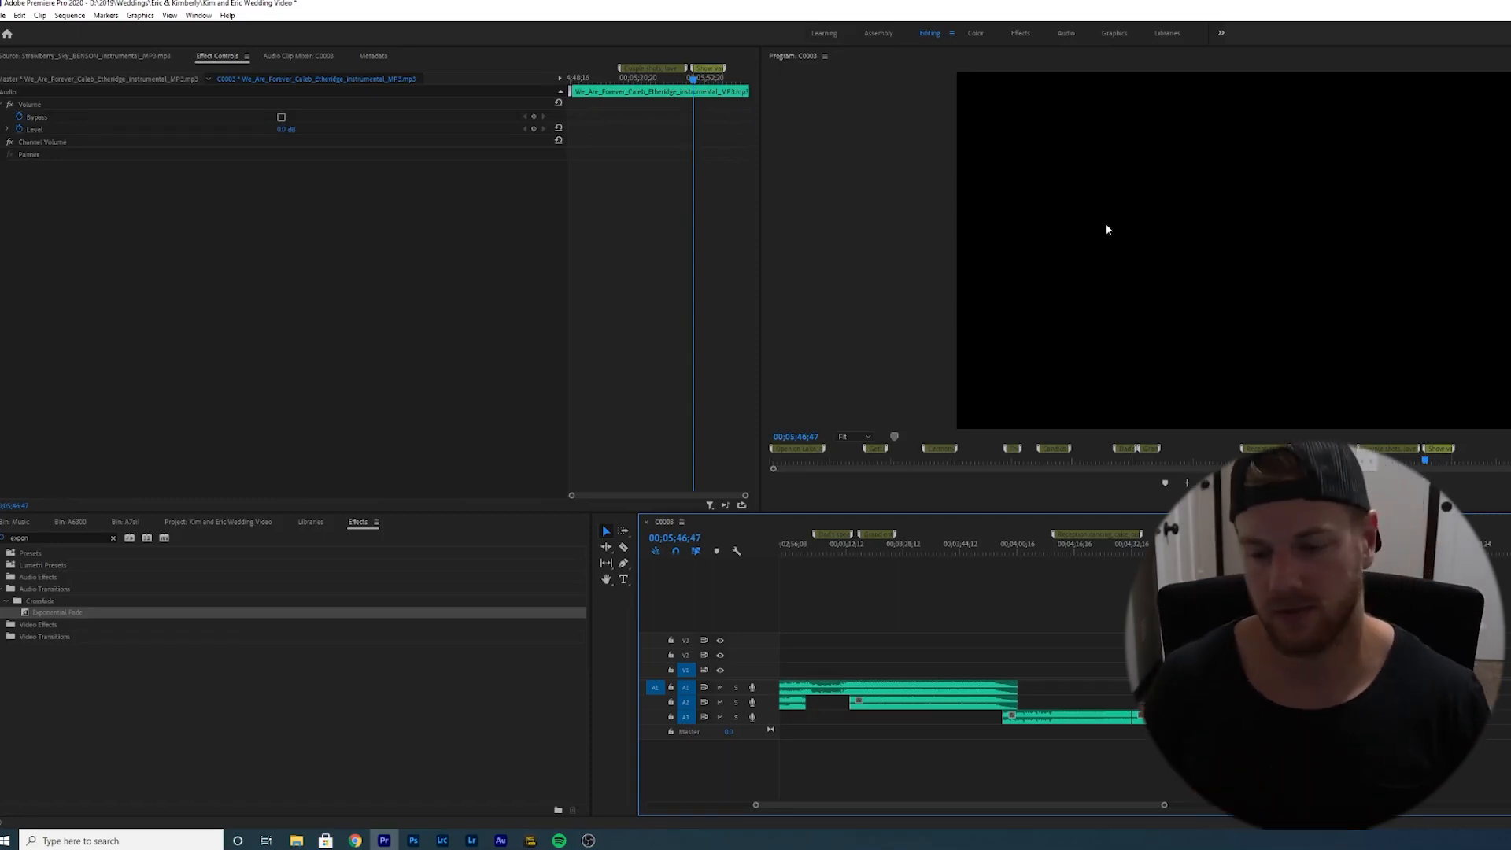
pyautogui.press('space')
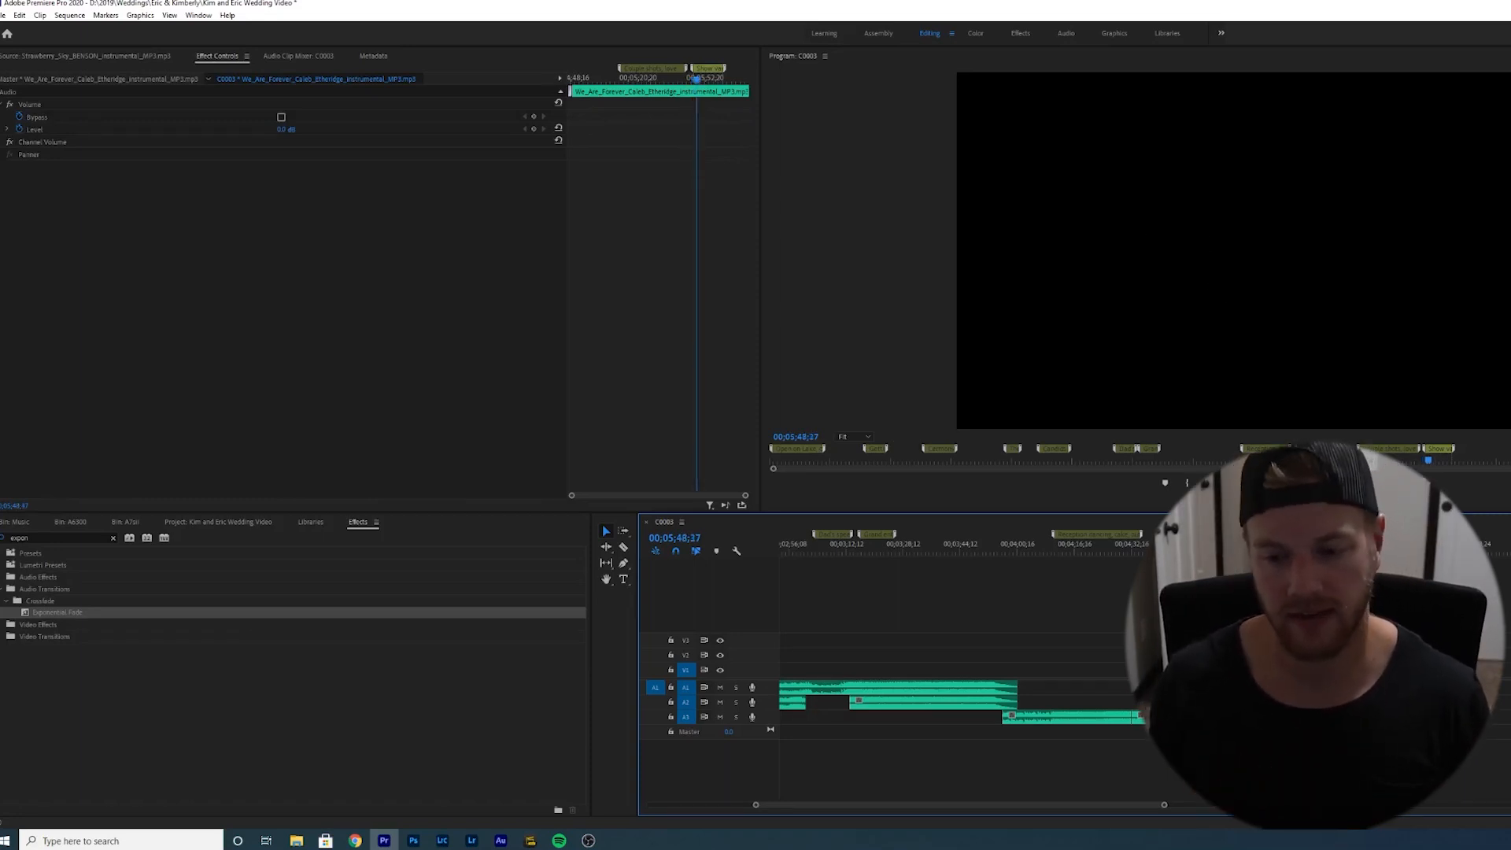
# - Save the project and add a marker at 00;06;00;22 named "Names and wedding date, flash SWG branding, add SFX"
pyautogui.hotkey('ctrl', 's')
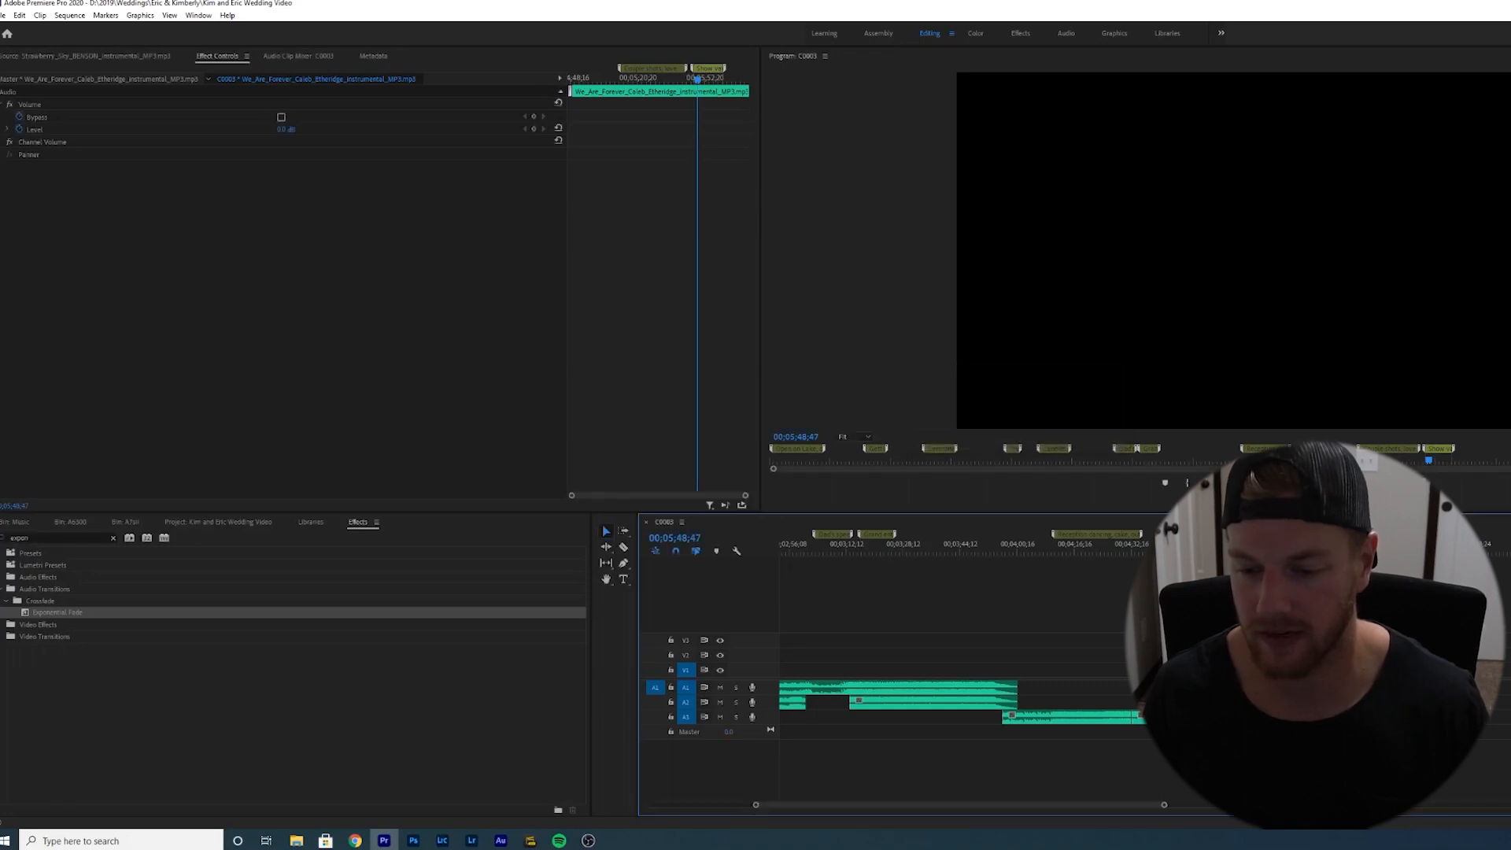
pyautogui.click(1413, 547)
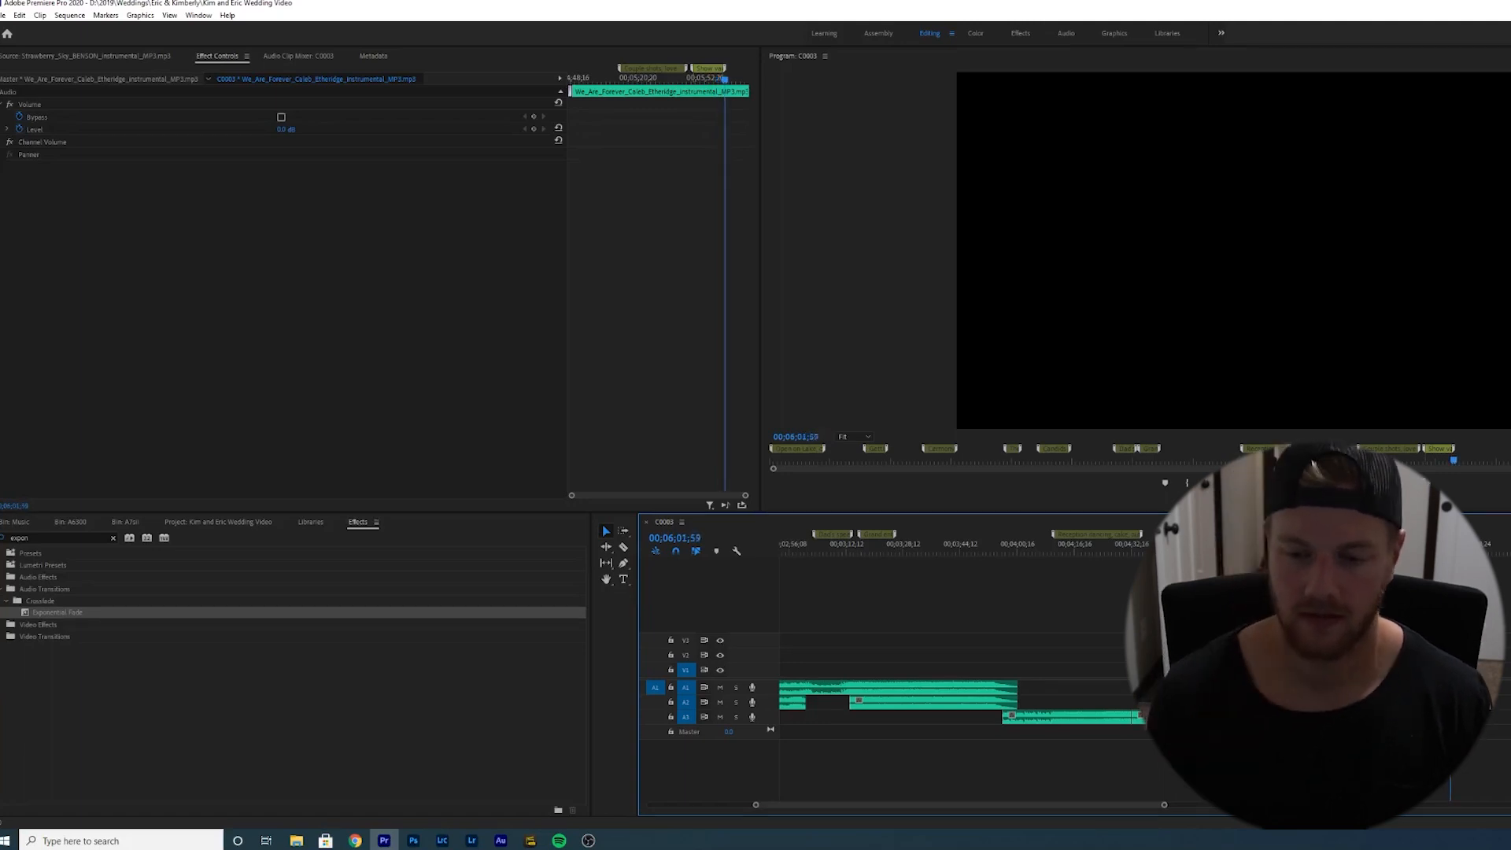
pyautogui.click(1446, 545)
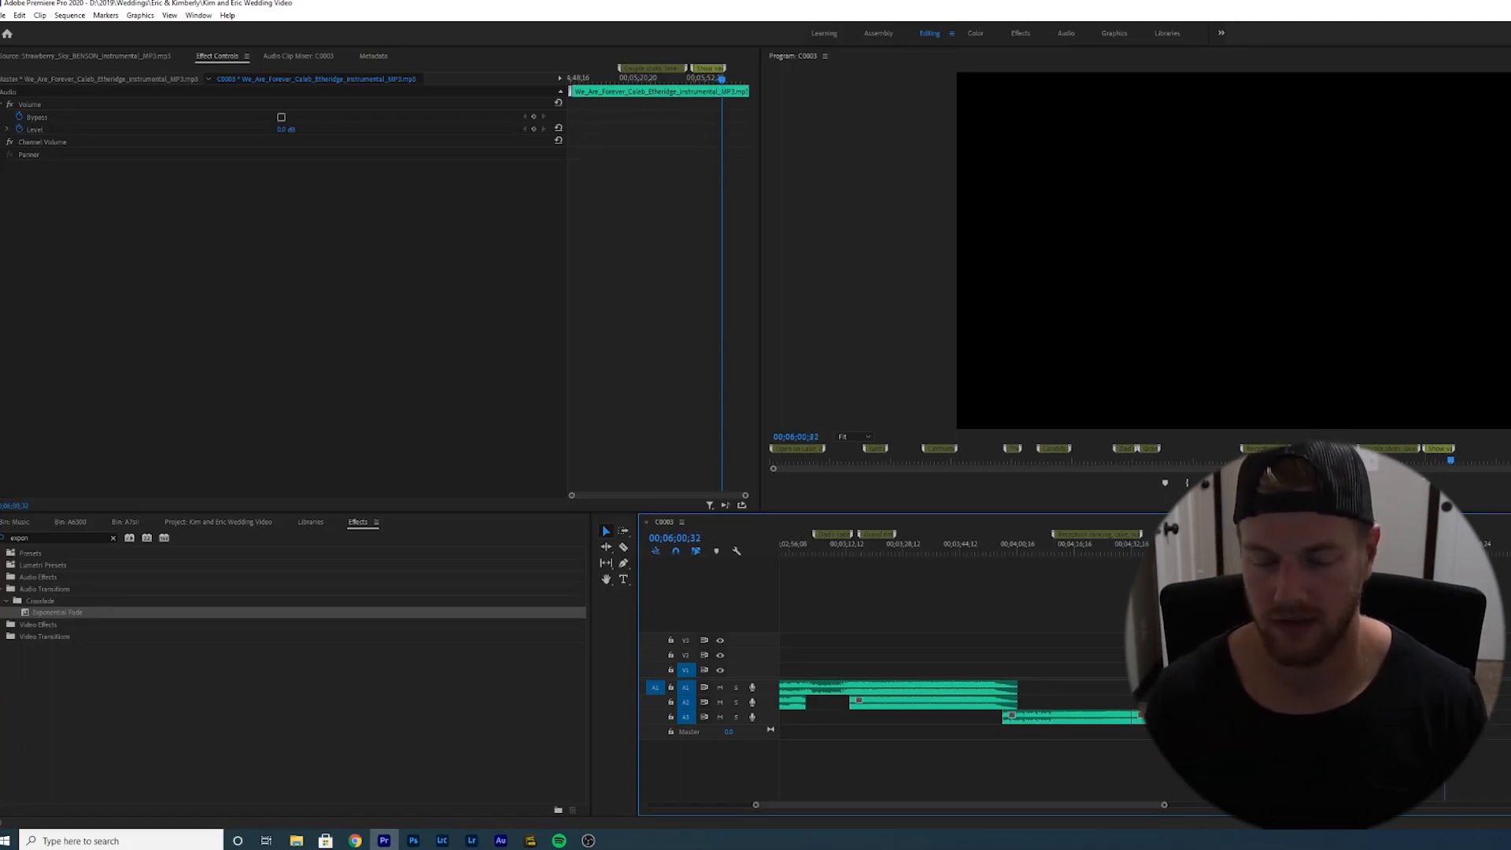
pyautogui.moveTo(1447, 534); pyautogui.dragTo(1436, 534)
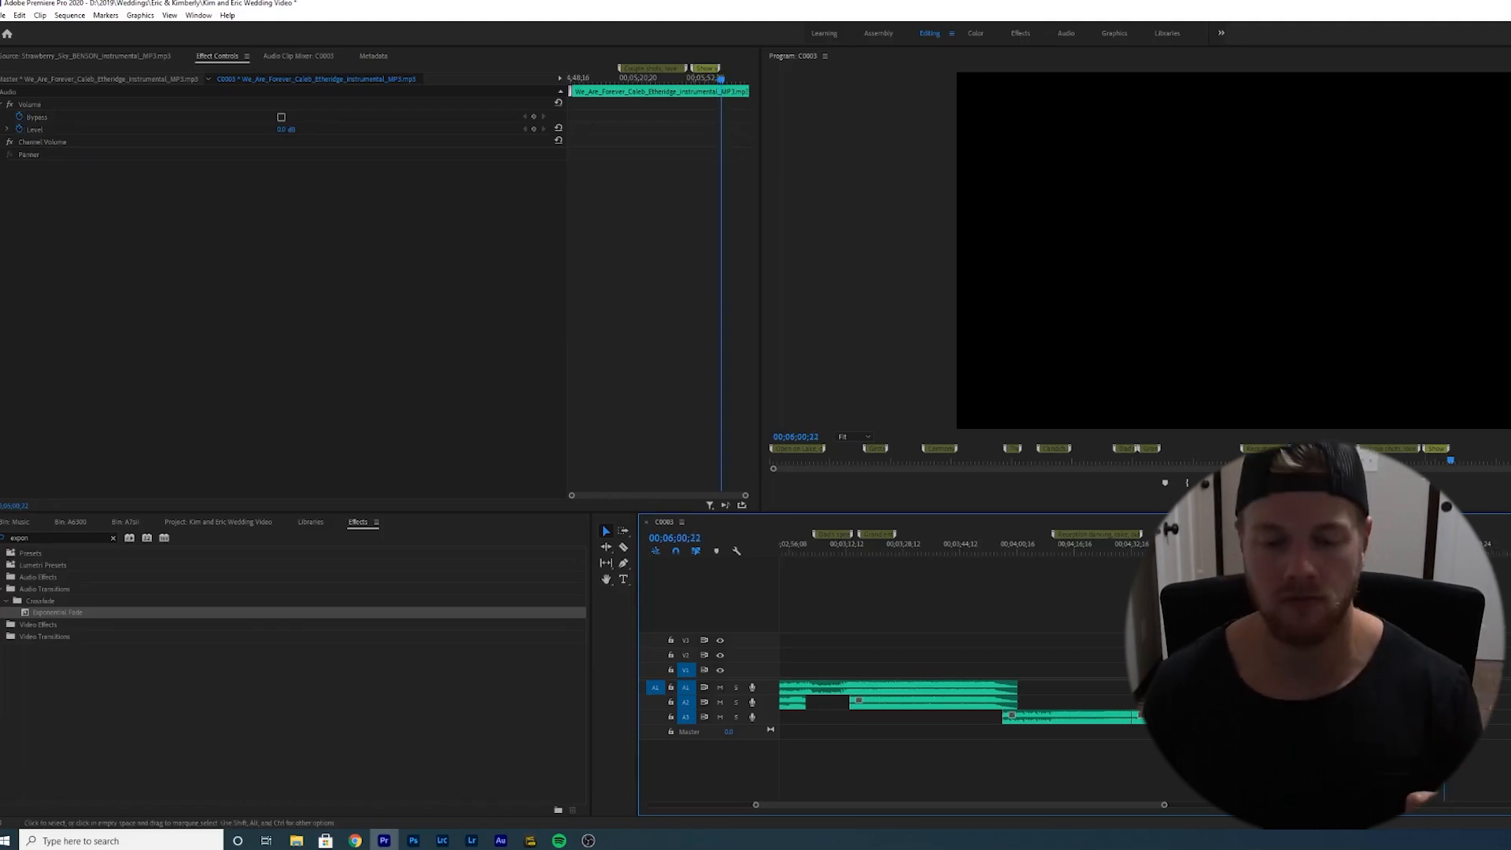
pyautogui.click(1369, 613)
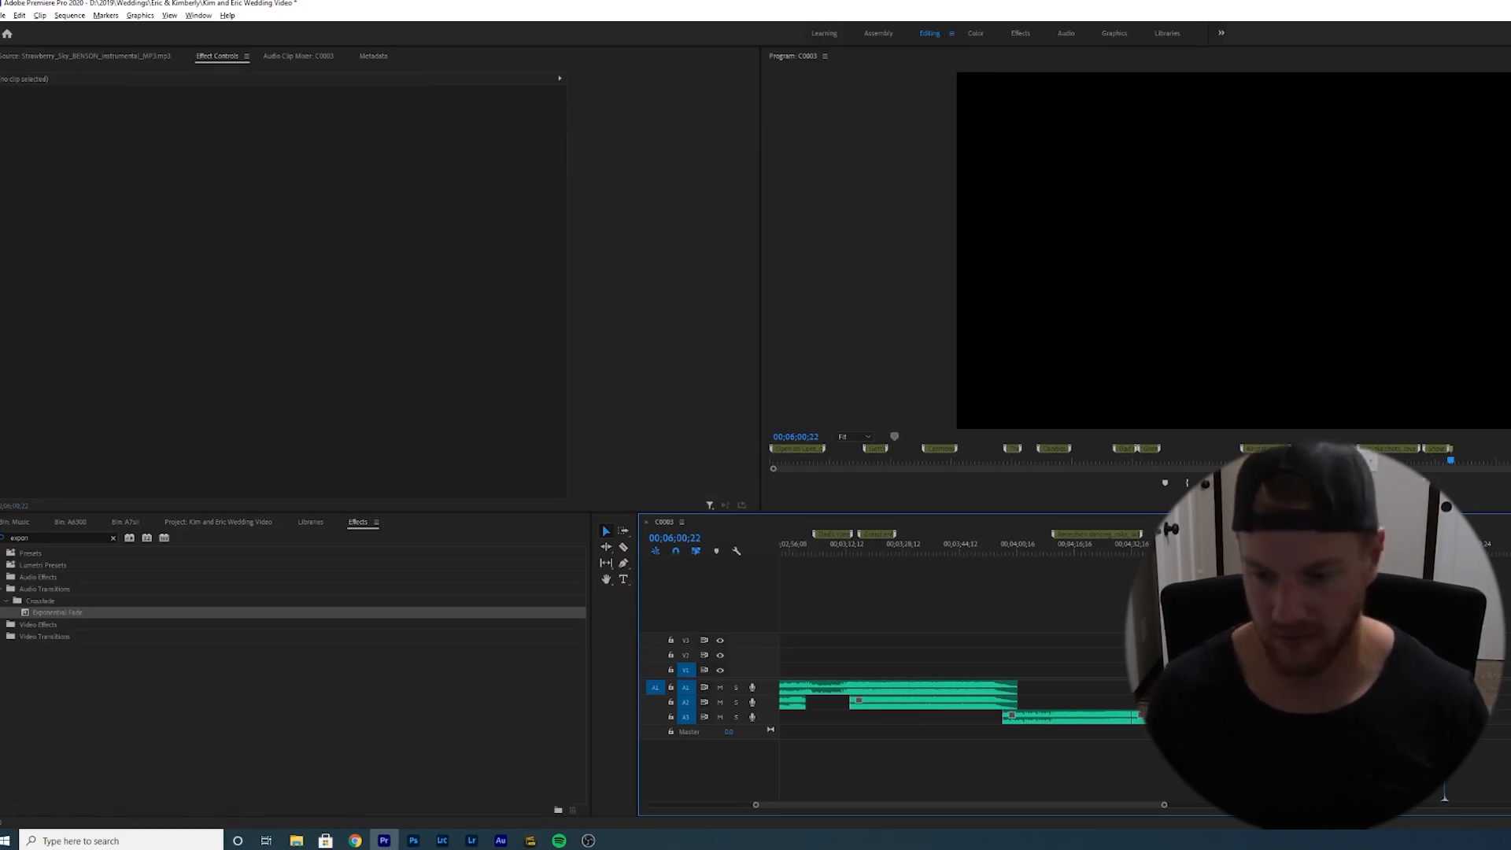
pyautogui.press('m')
pyautogui.write('m')
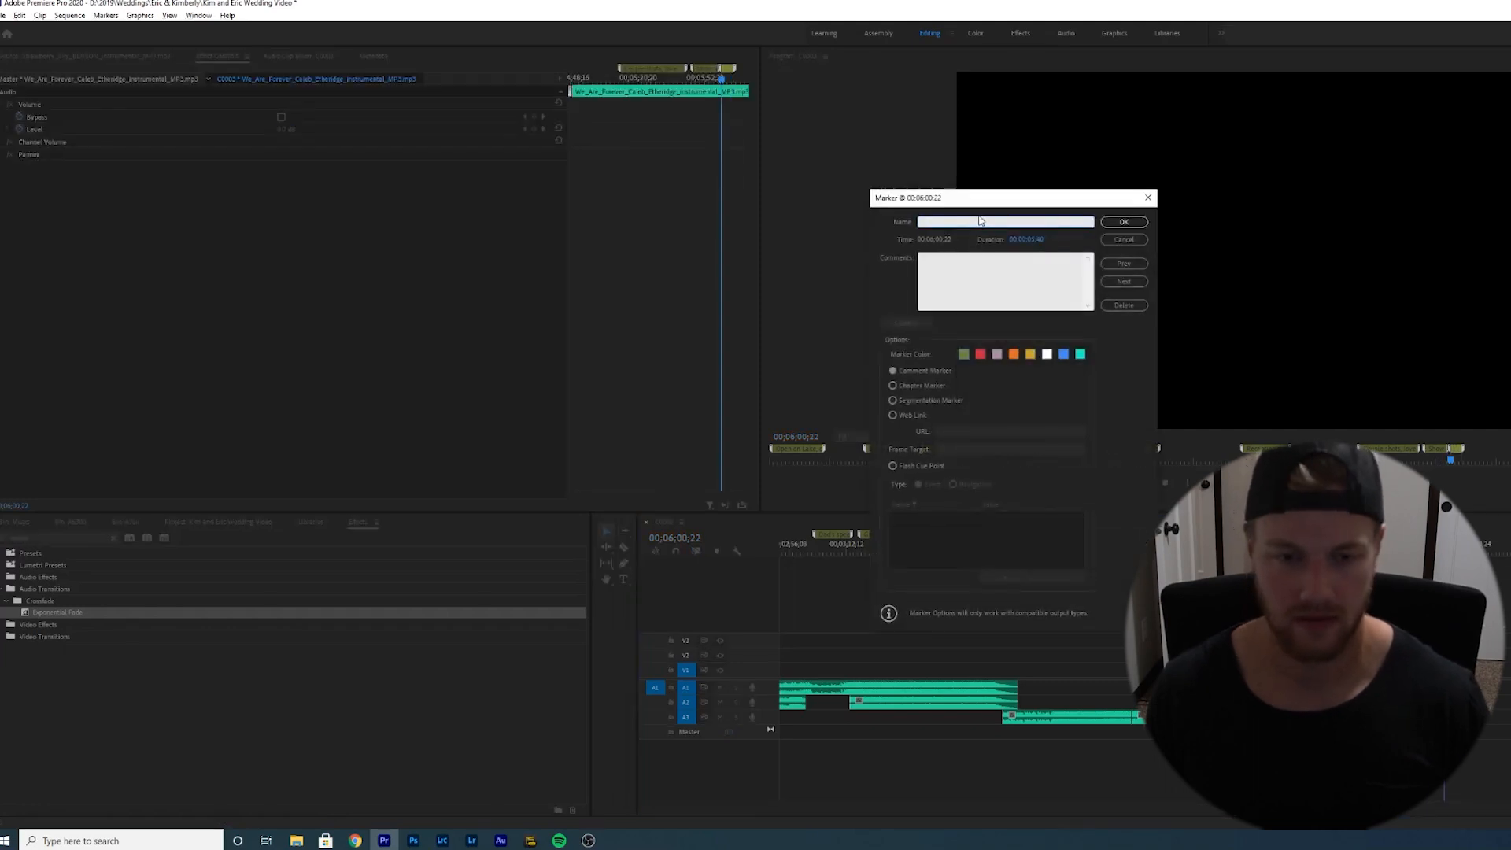
pyautogui.write('Names and we')
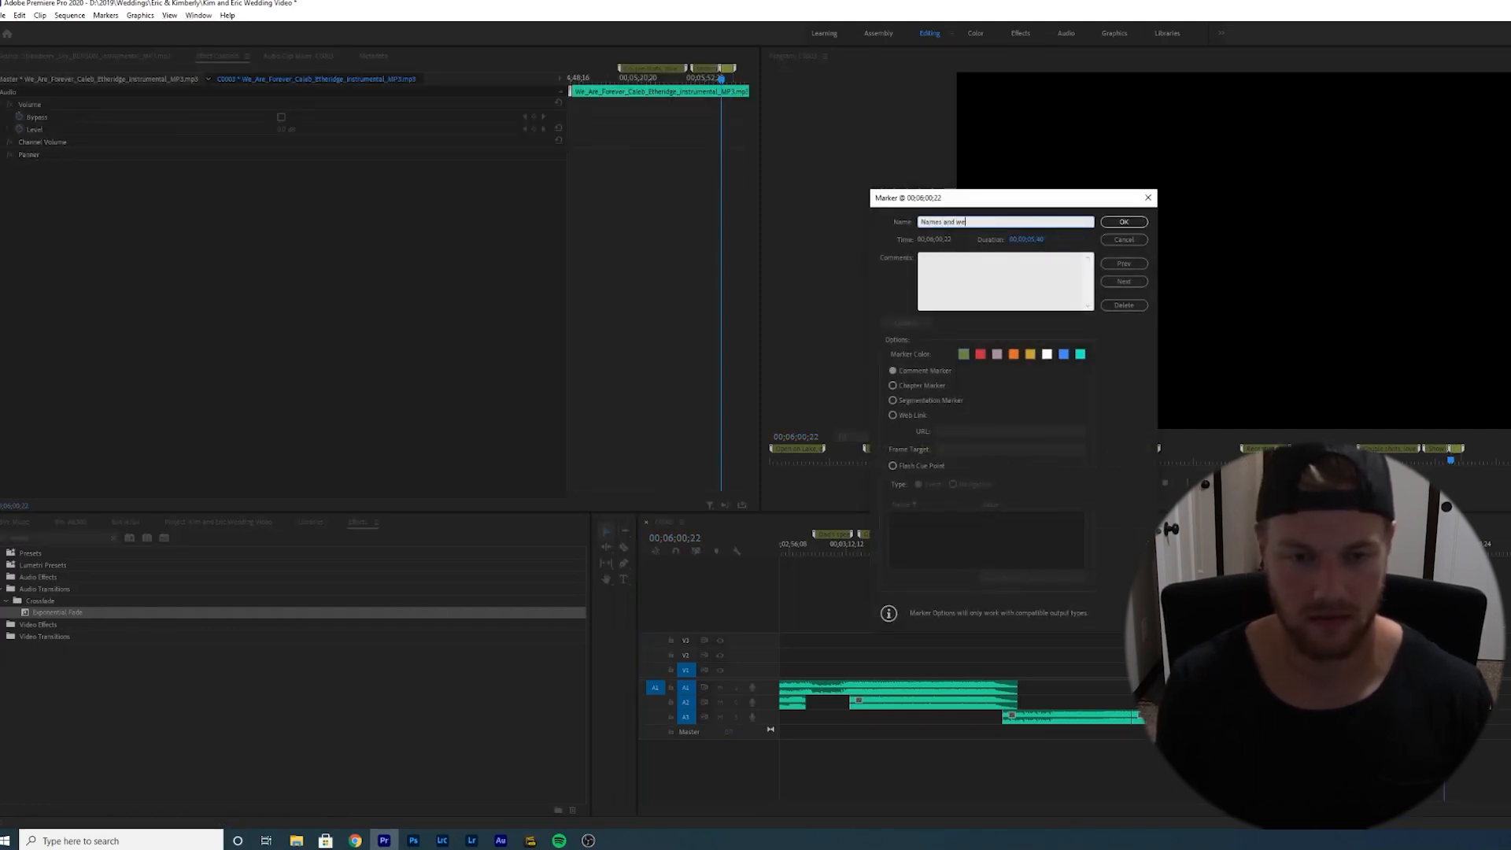
pyautogui.write('dding day')
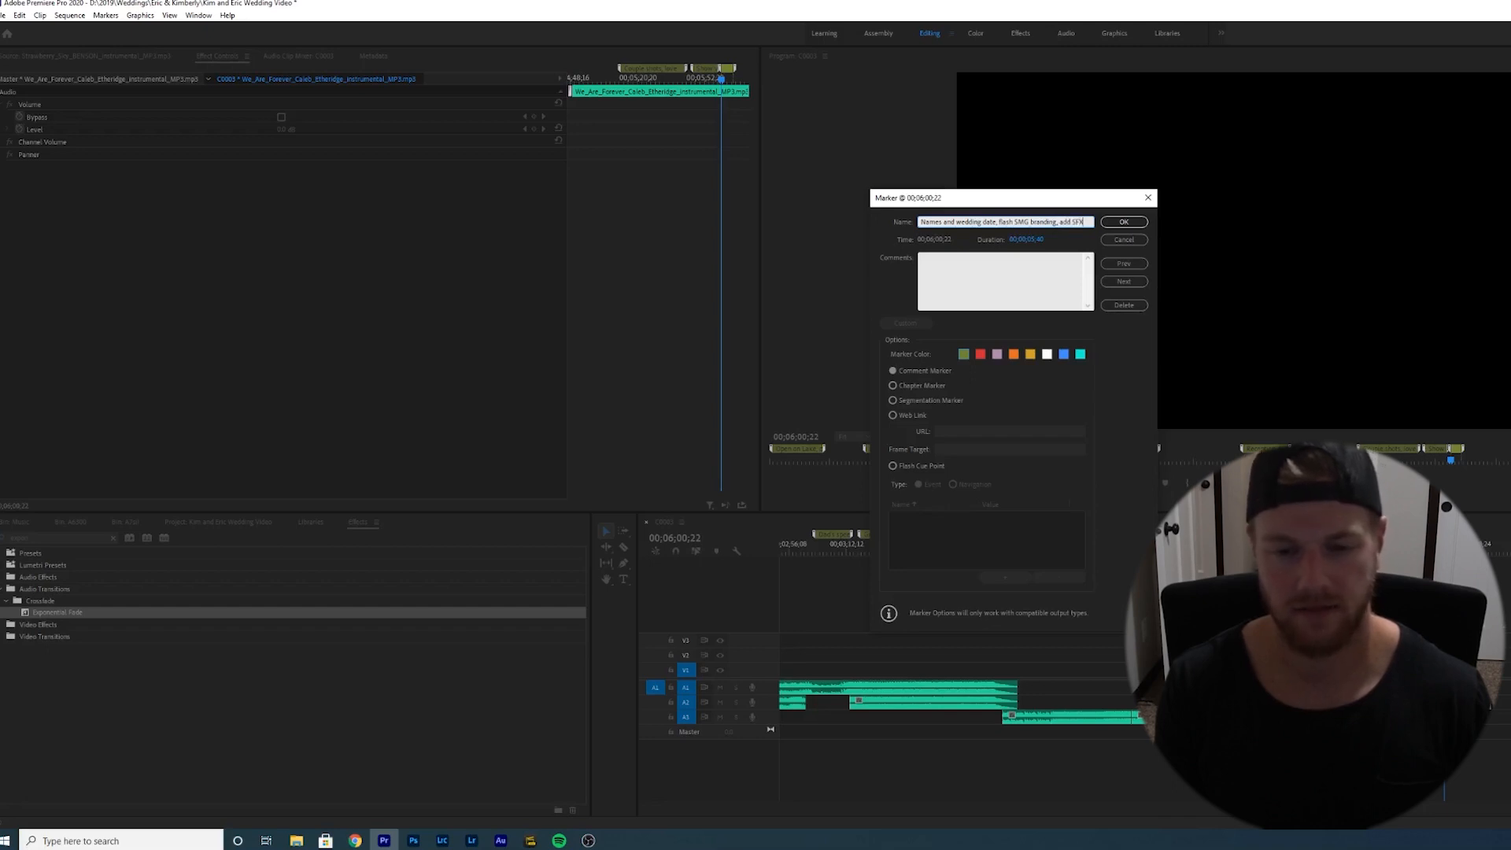
pyautogui.press('Return')
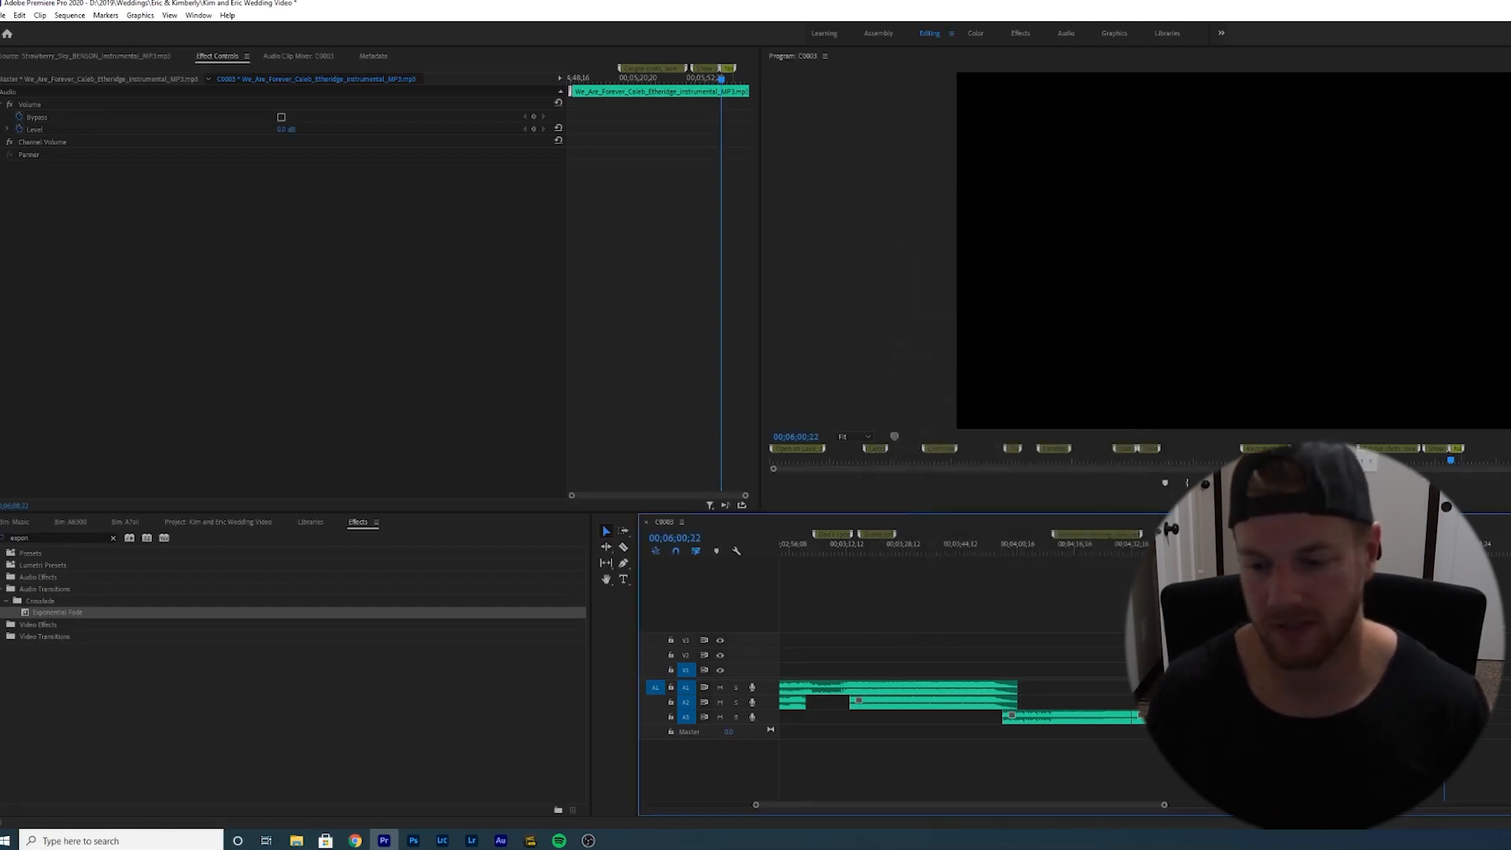
# - Zoom the timeline out to show the whole sequence, move the playhead back to the reception section and save
pyautogui.click(1434, 547)
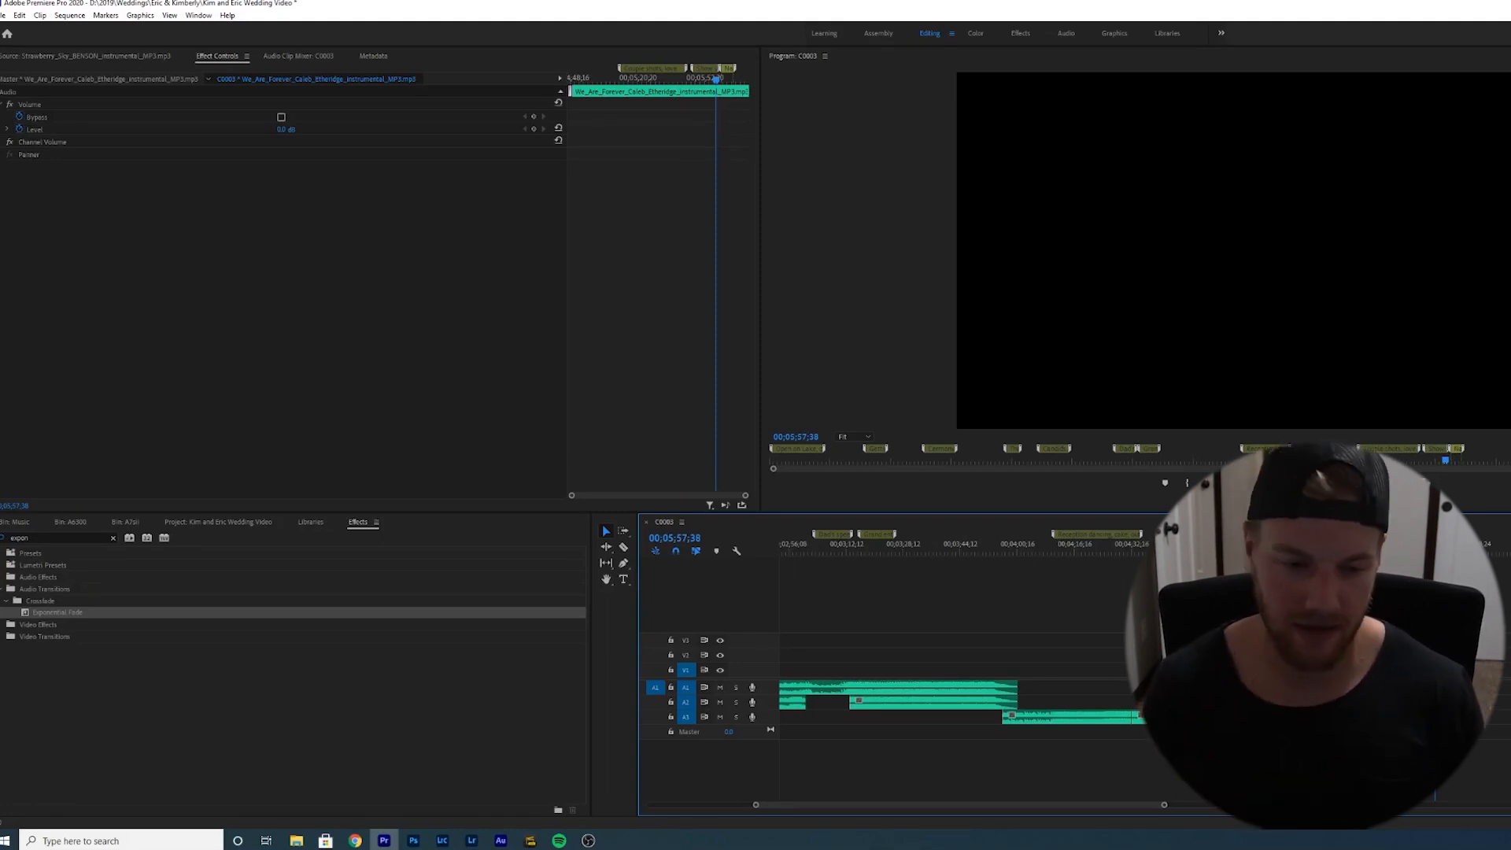
pyautogui.click(1322, 756)
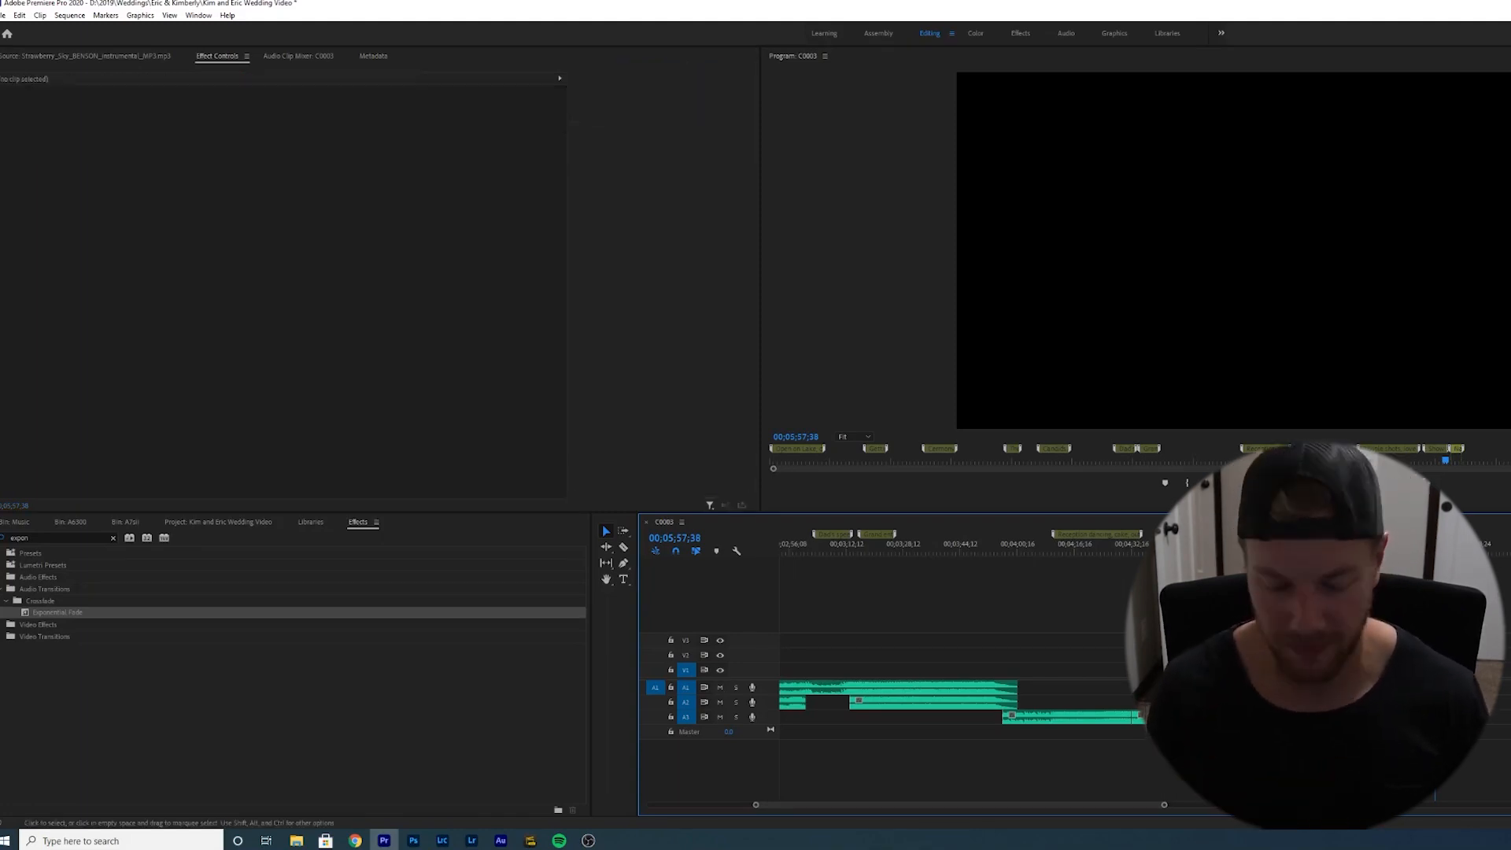
pyautogui.press('\\')
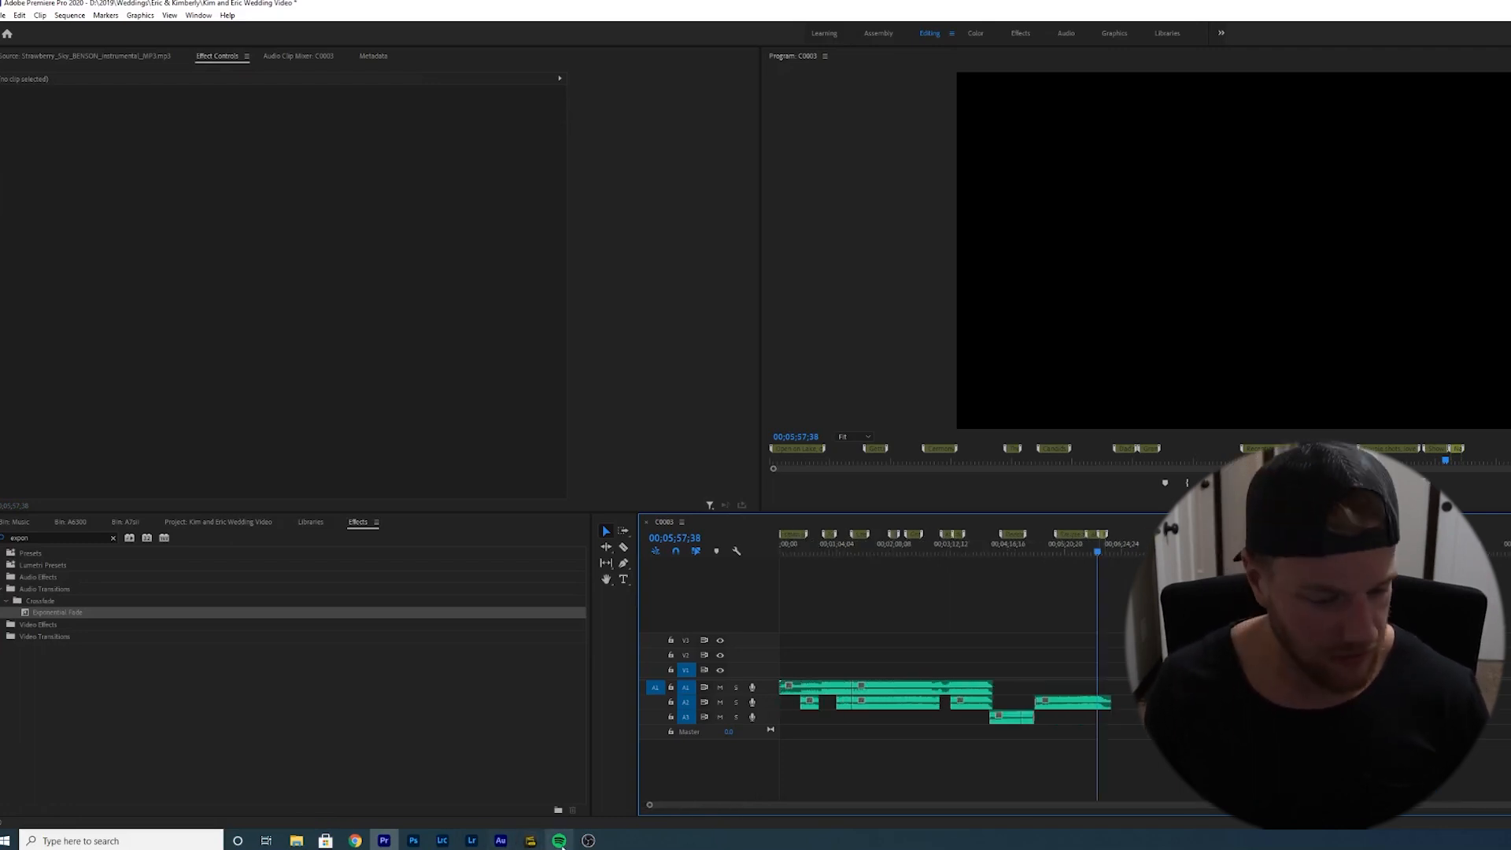
pyautogui.click(586, 841)
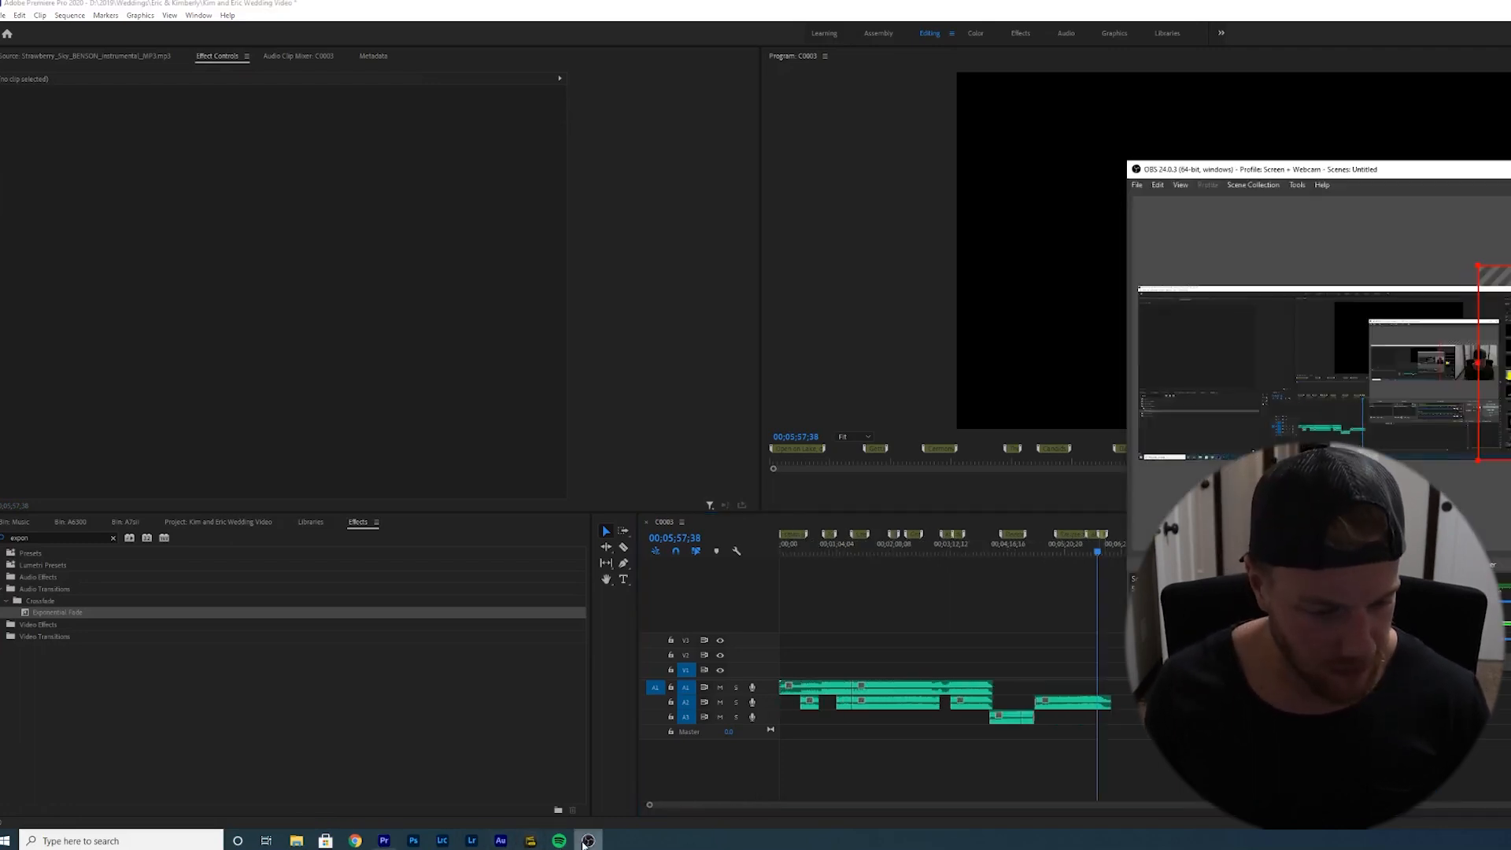
pyautogui.click(1092, 812)
pyautogui.click(1086, 553)
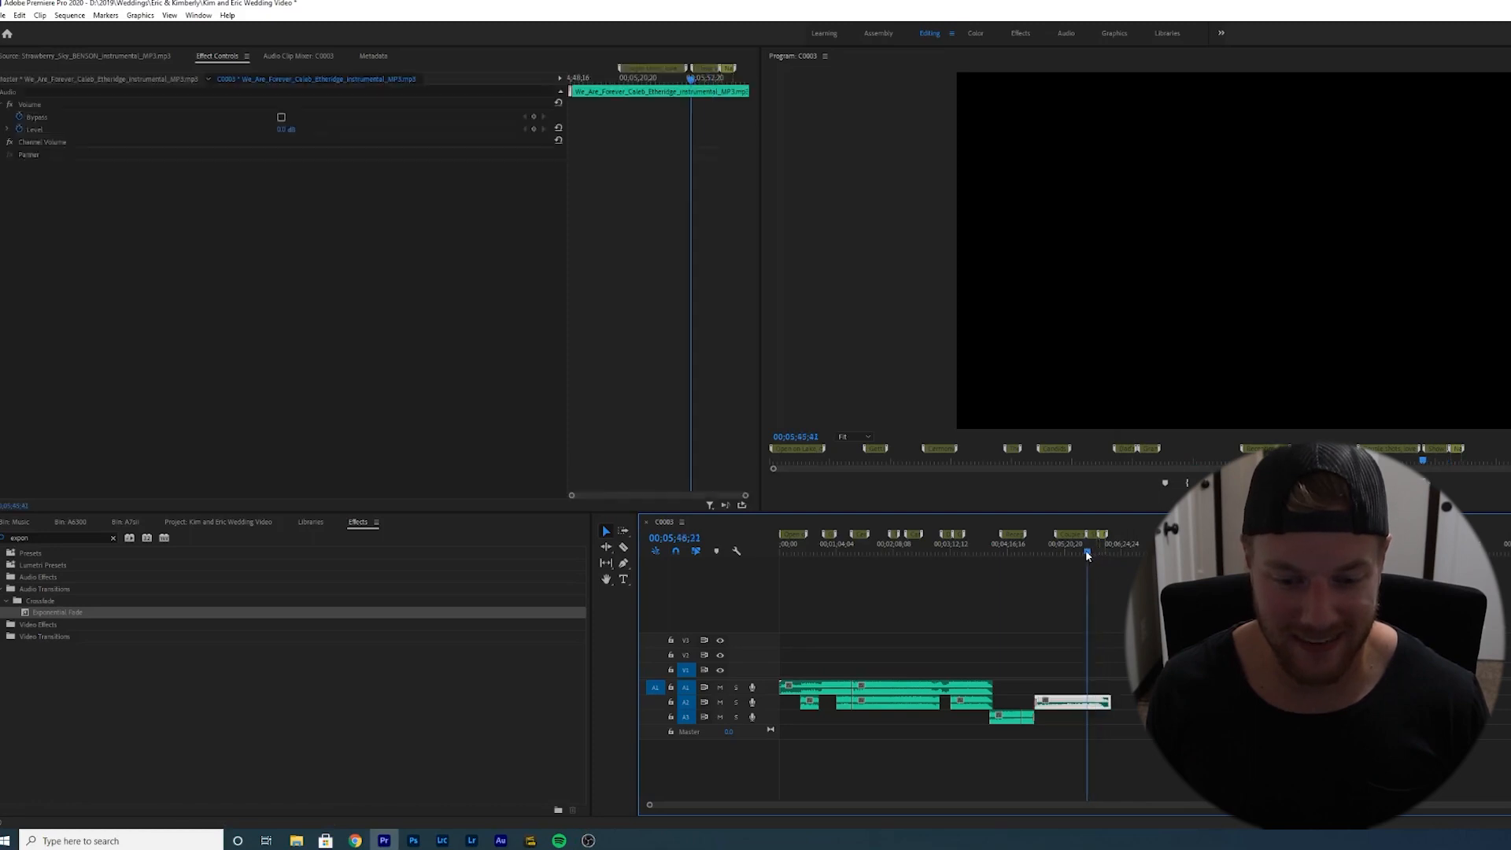
pyautogui.hotkey('ctrl', 's')
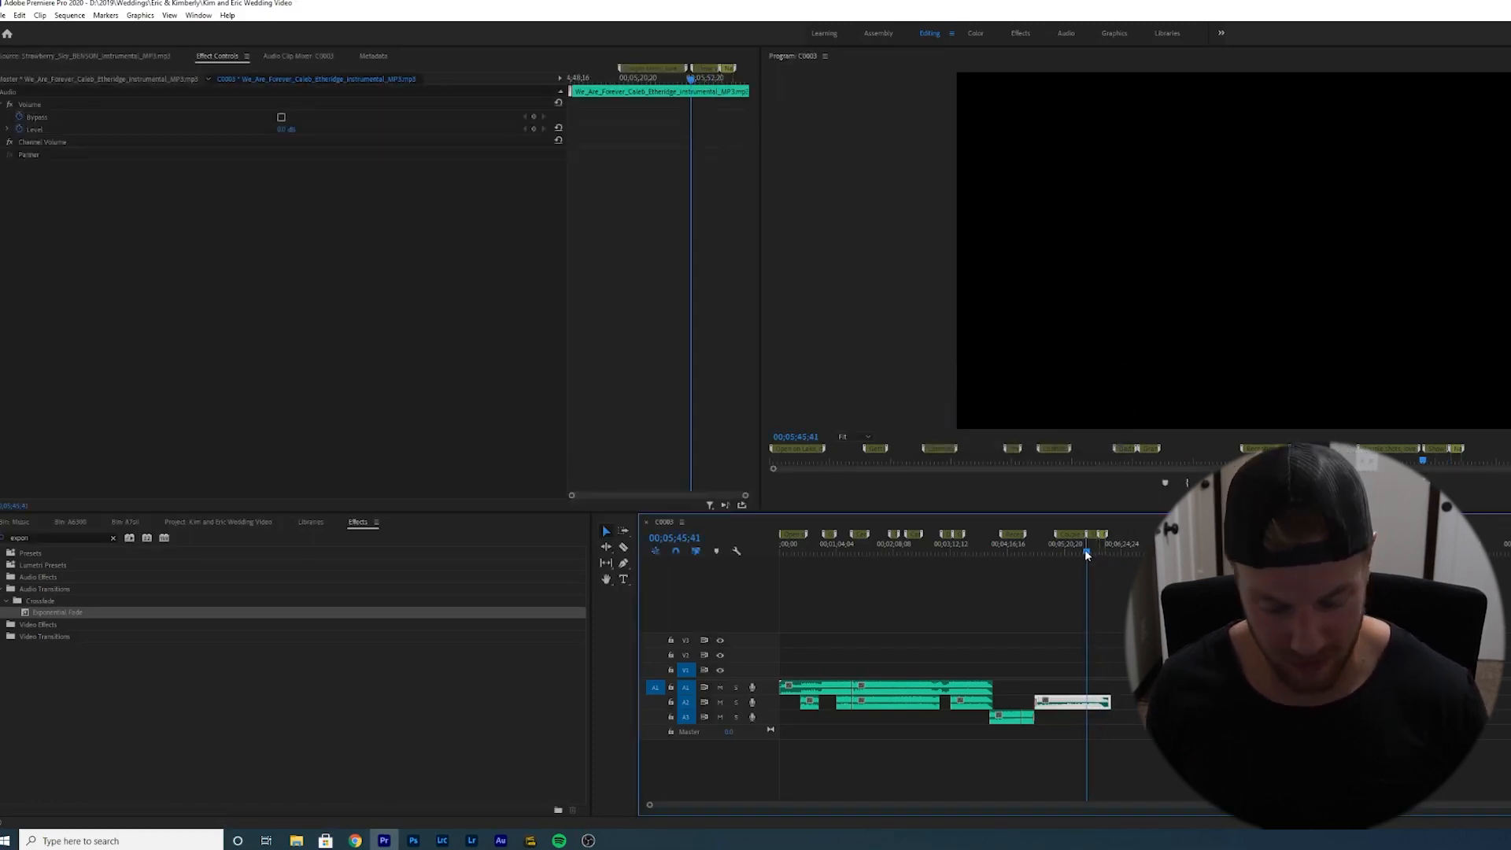
# - Scrub and zoom through the sequence timeline to review the music clips and markers
pyautogui.press('=')
pyautogui.press('-')
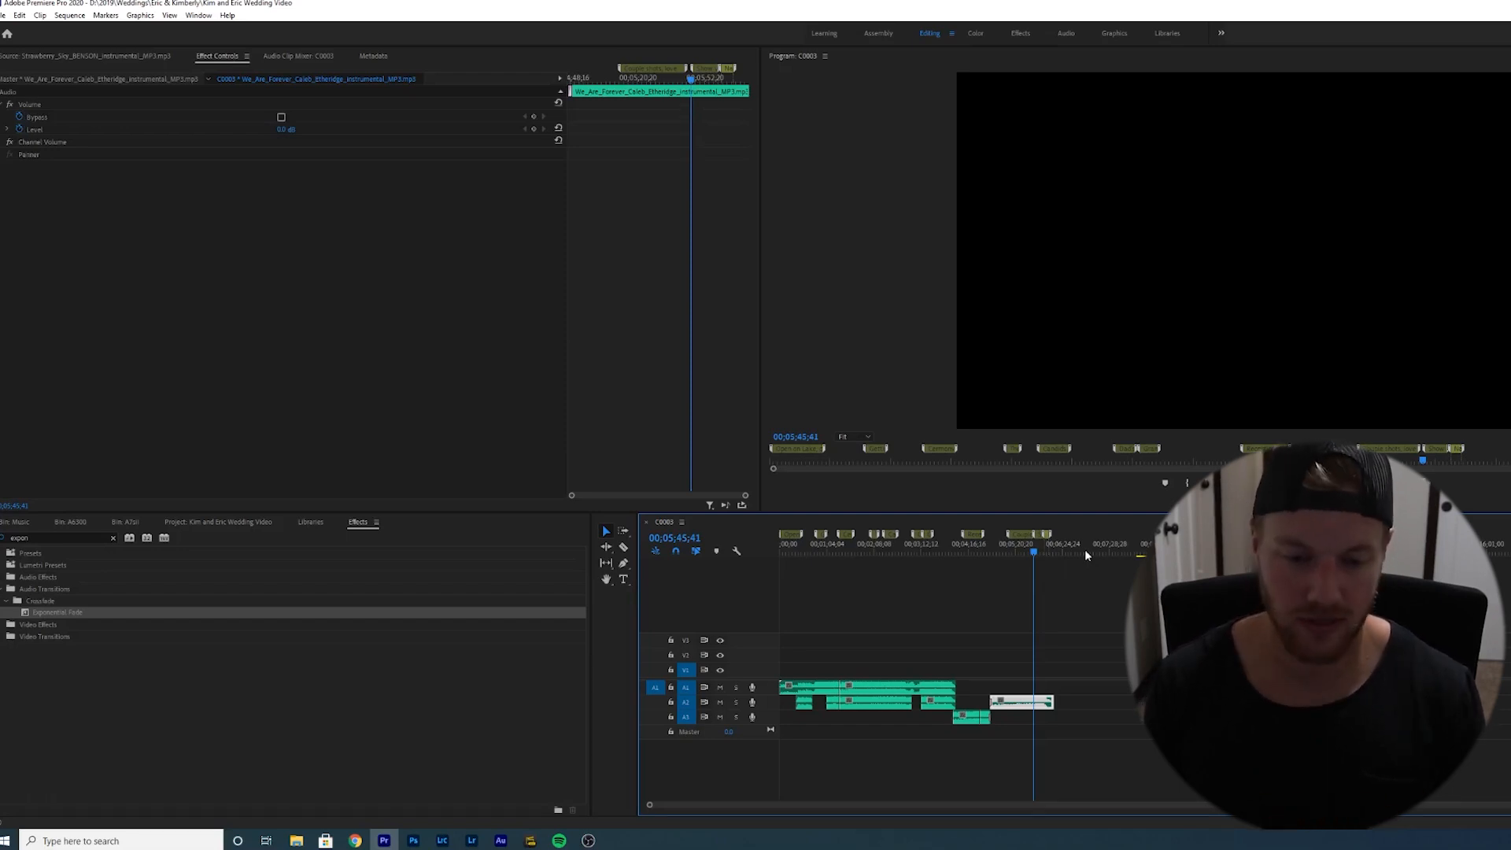
pyautogui.click(1063, 604)
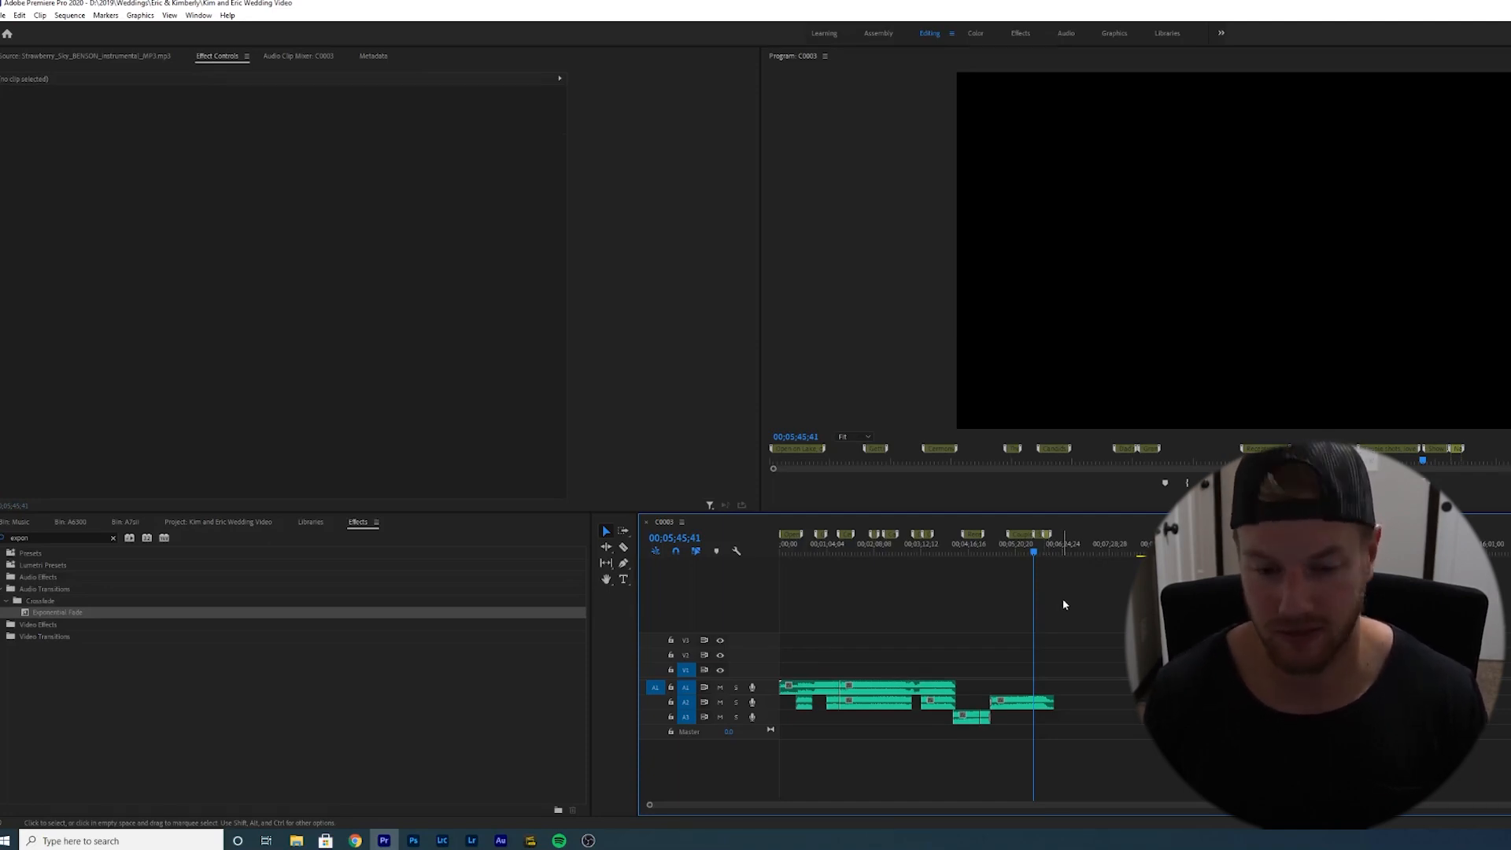
pyautogui.press('=')
pyautogui.press('=')
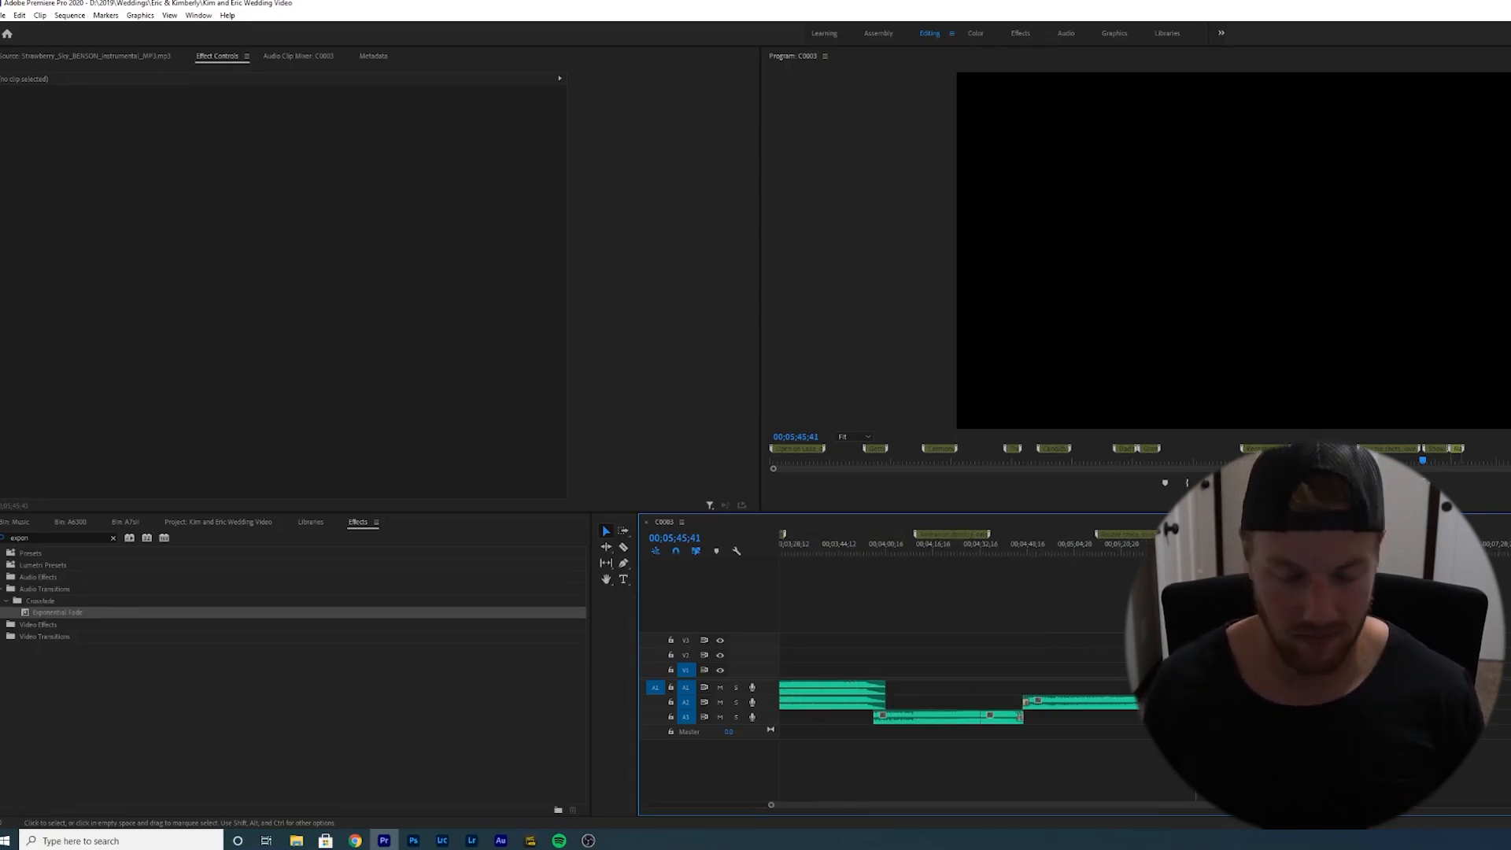
pyautogui.press('-')
pyautogui.press('-')
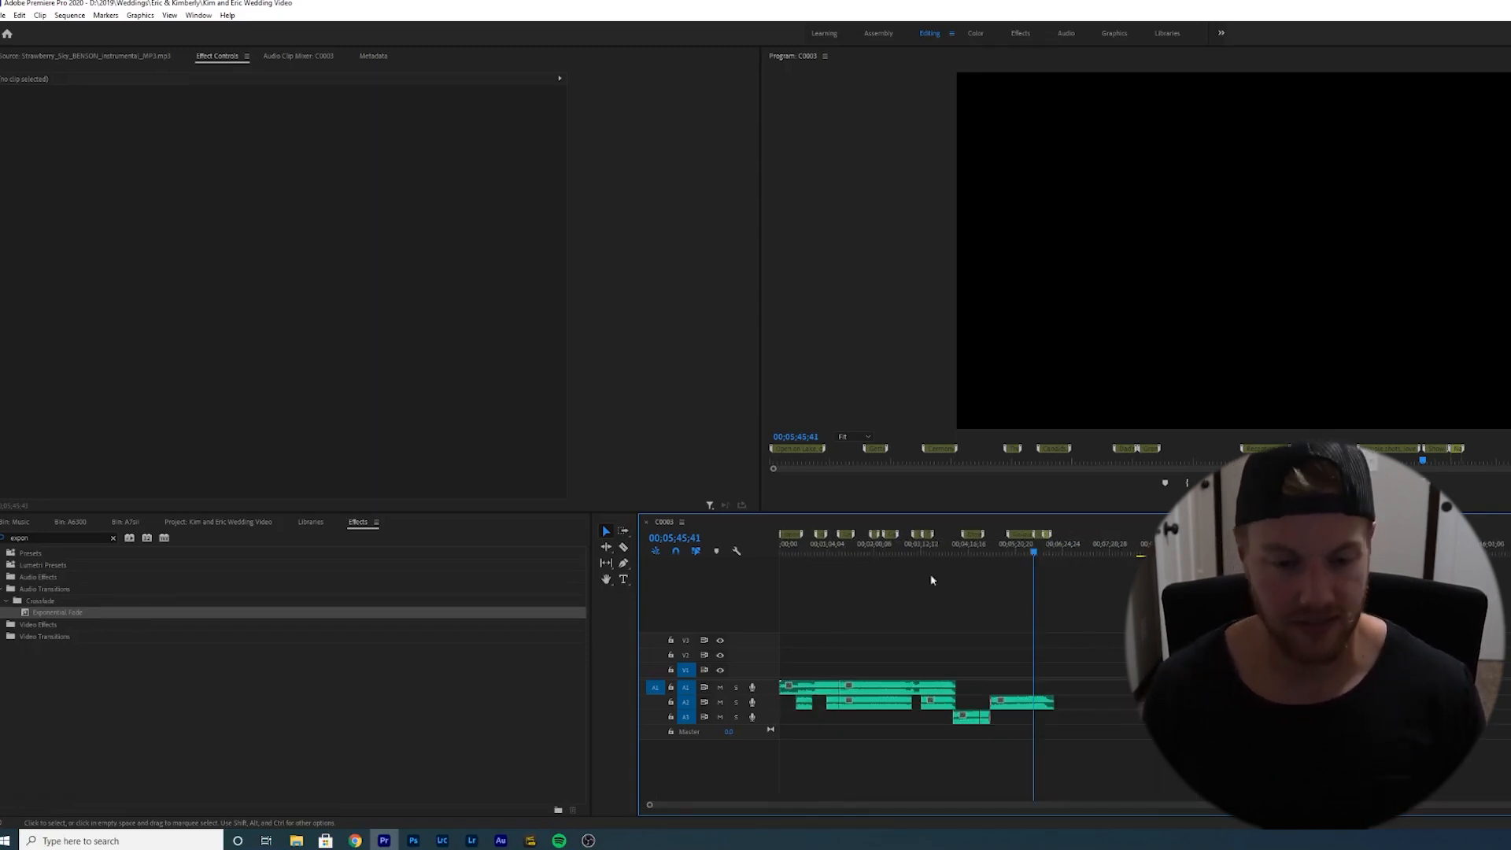
pyautogui.moveTo(1022, 549); pyautogui.dragTo(786, 551)
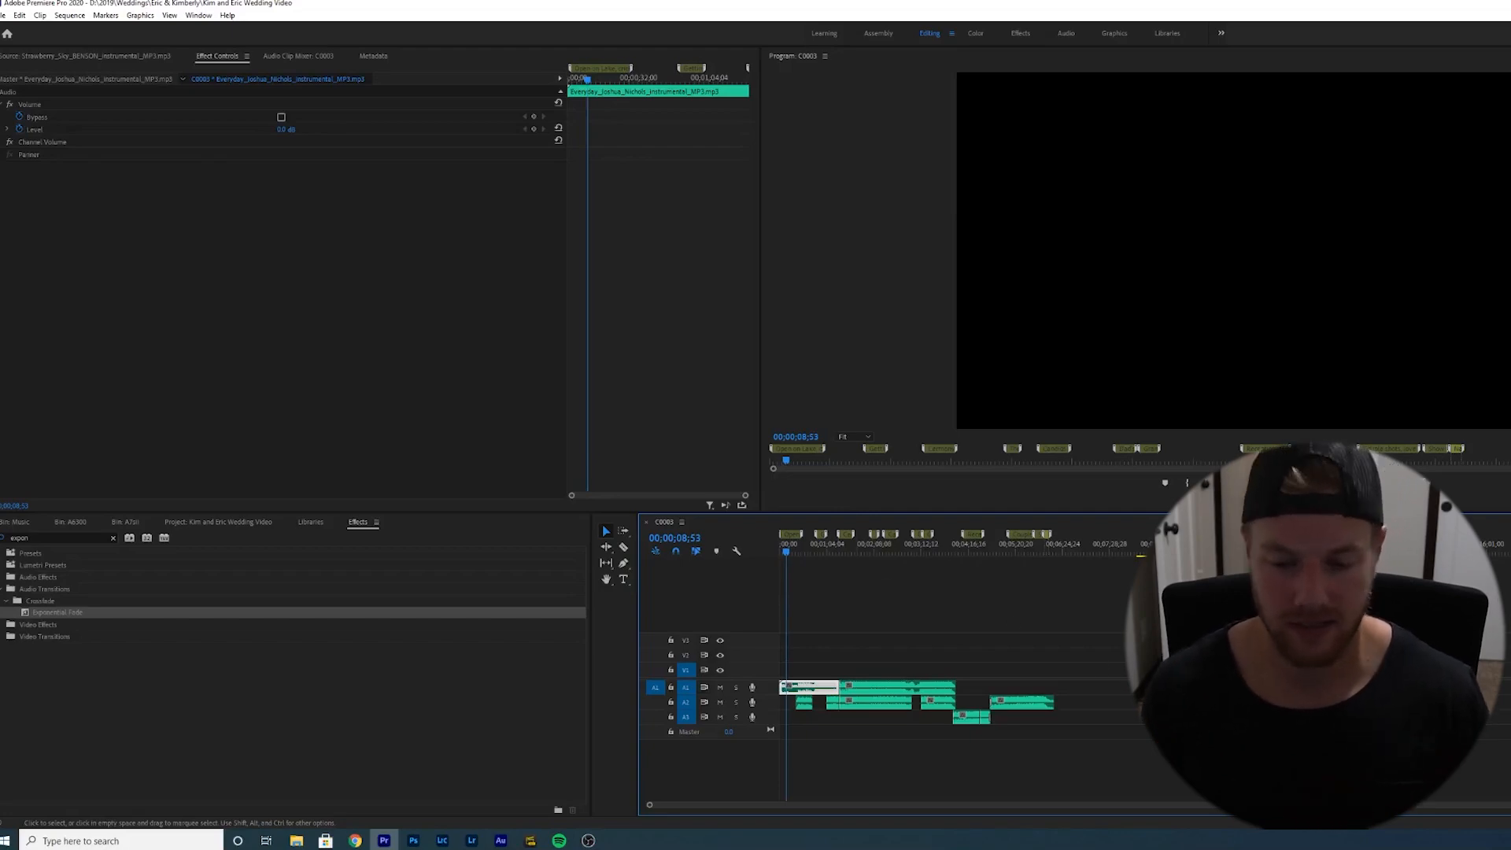
pyautogui.click(1145, 551)
pyautogui.press('=')
pyautogui.press('=')
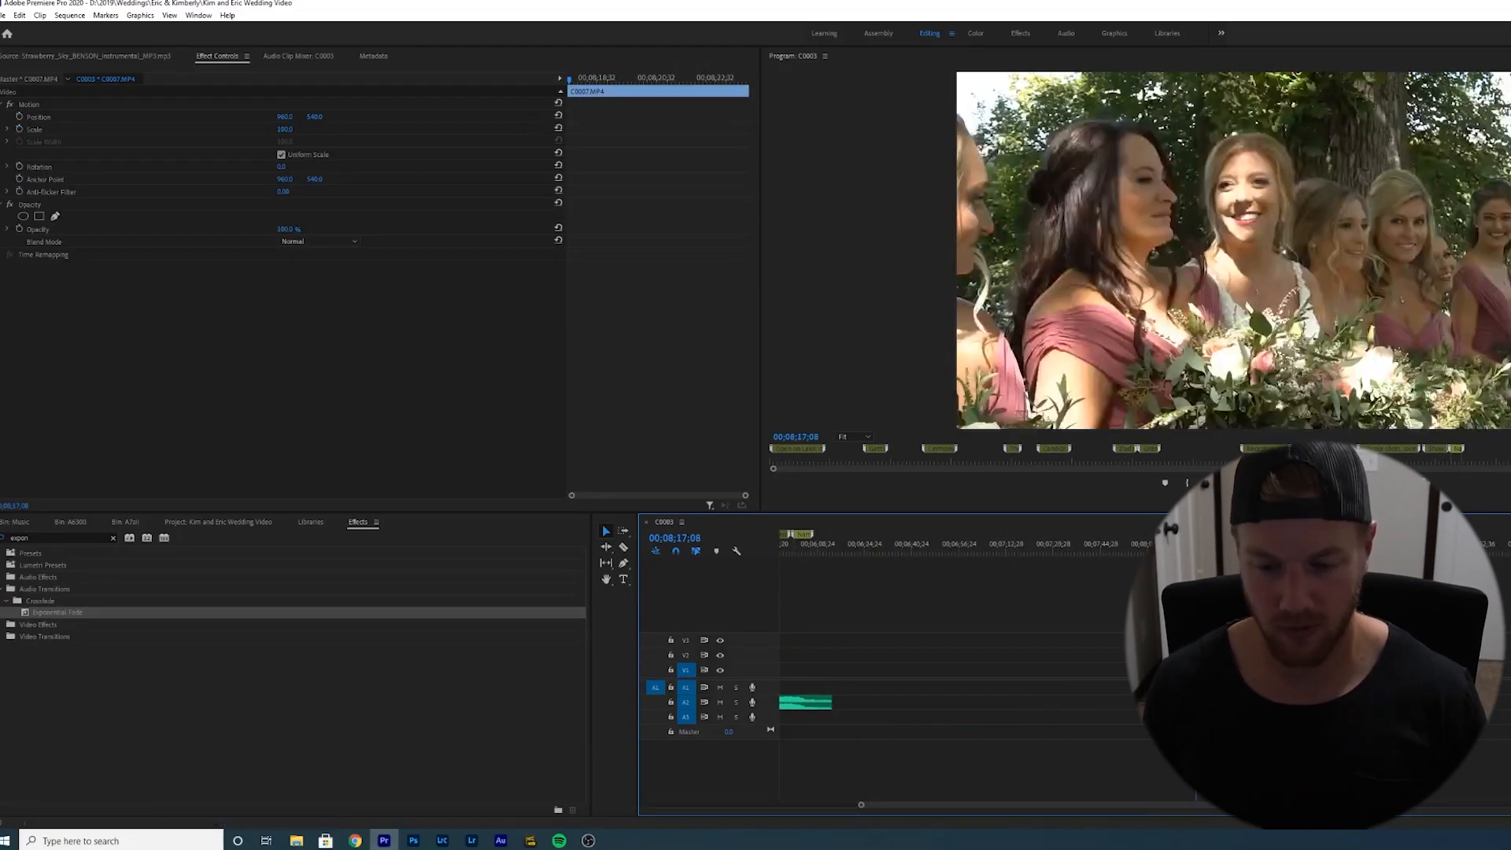
pyautogui.press('Up')
# - Switch to the Assembly workspace, opening and dismissing a clip's context menu on the timeline
pyautogui.click(884, 34)
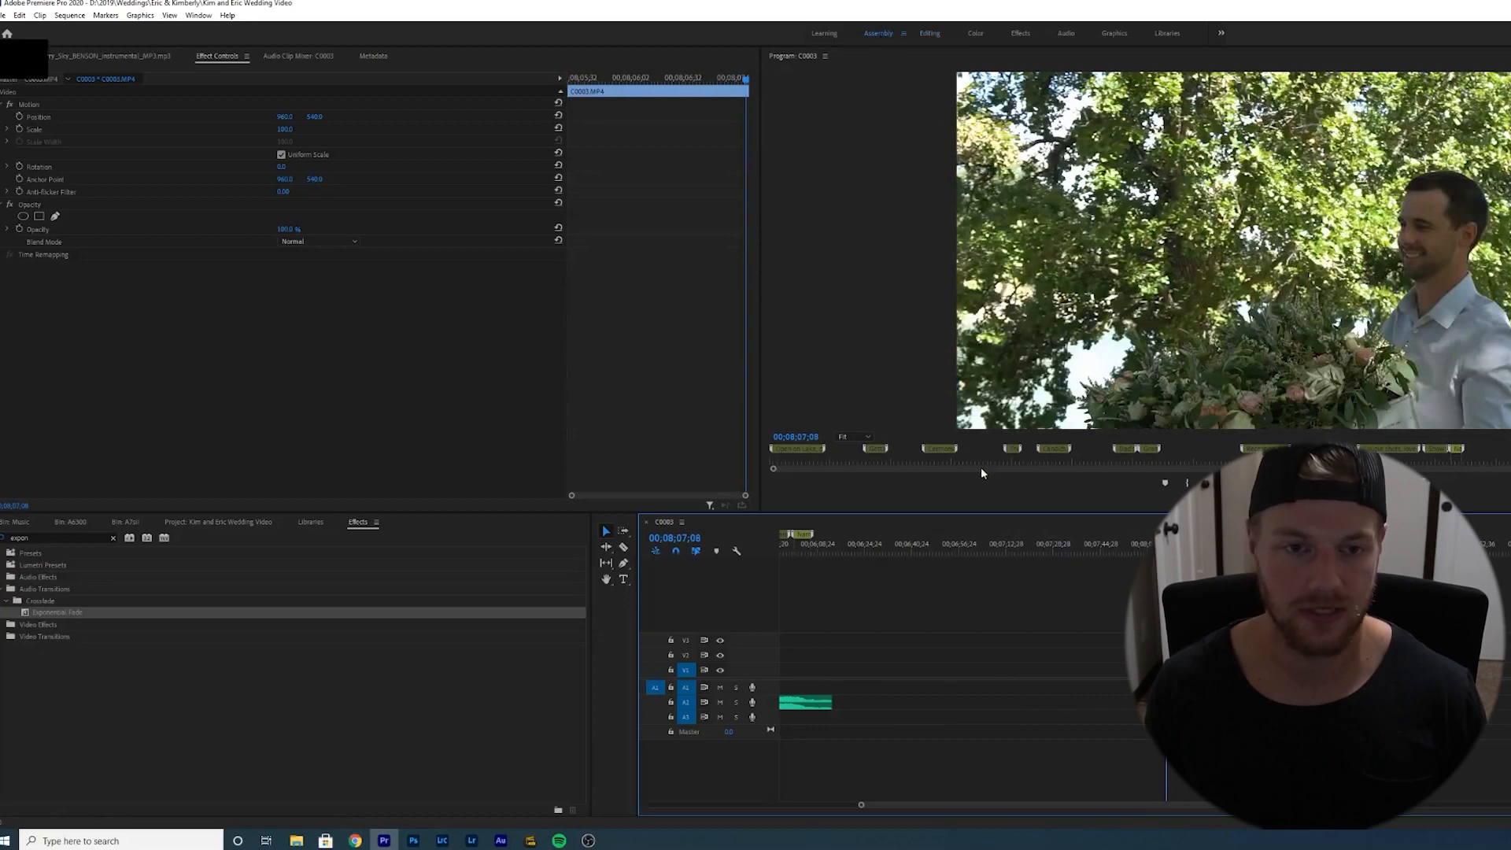
pyautogui.press('=')
pyautogui.press('=')
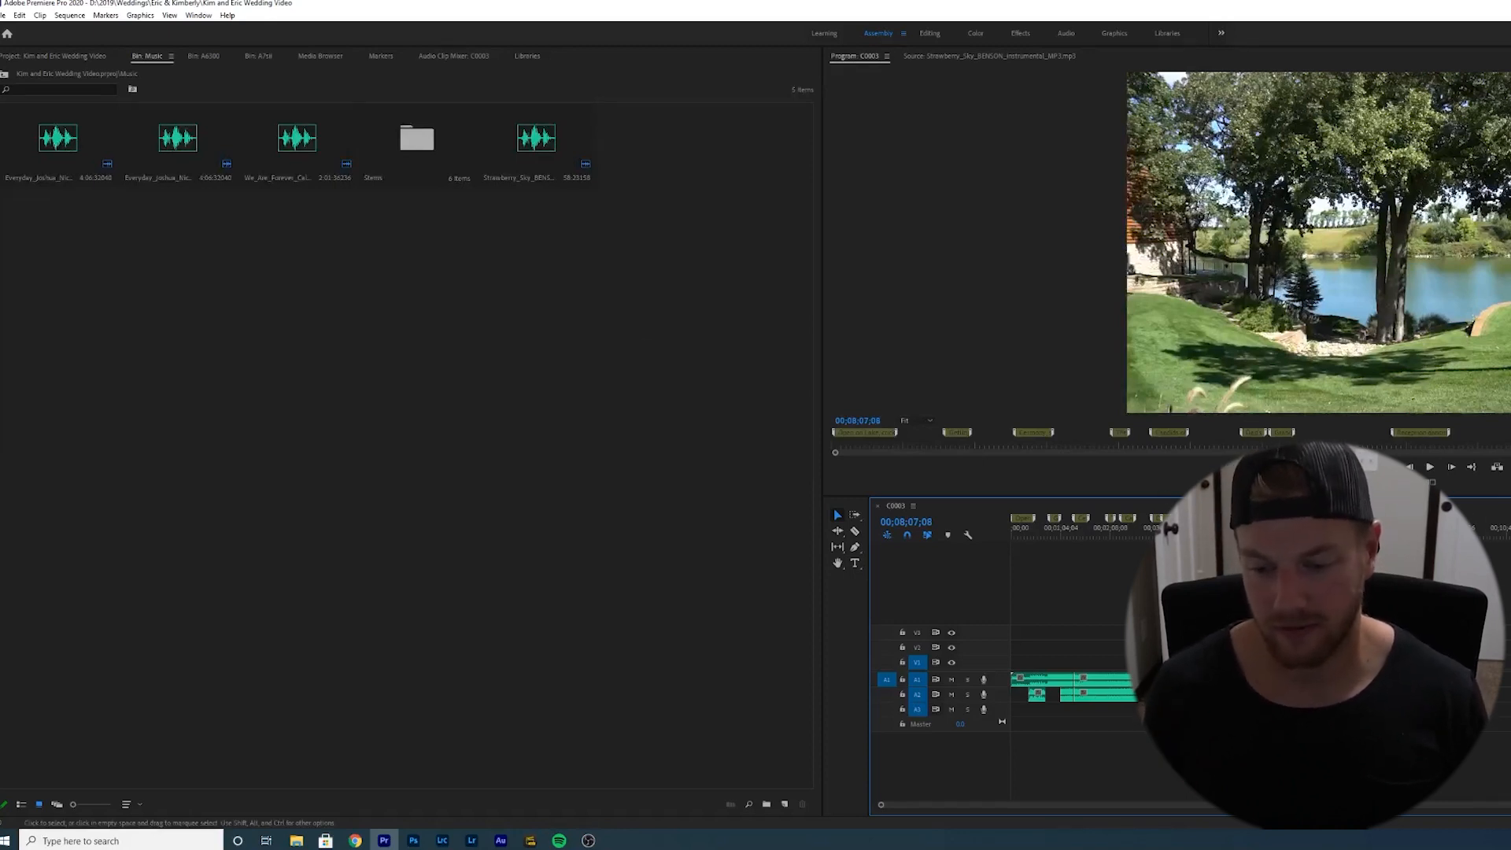
pyautogui.rightClick(1414, 651)
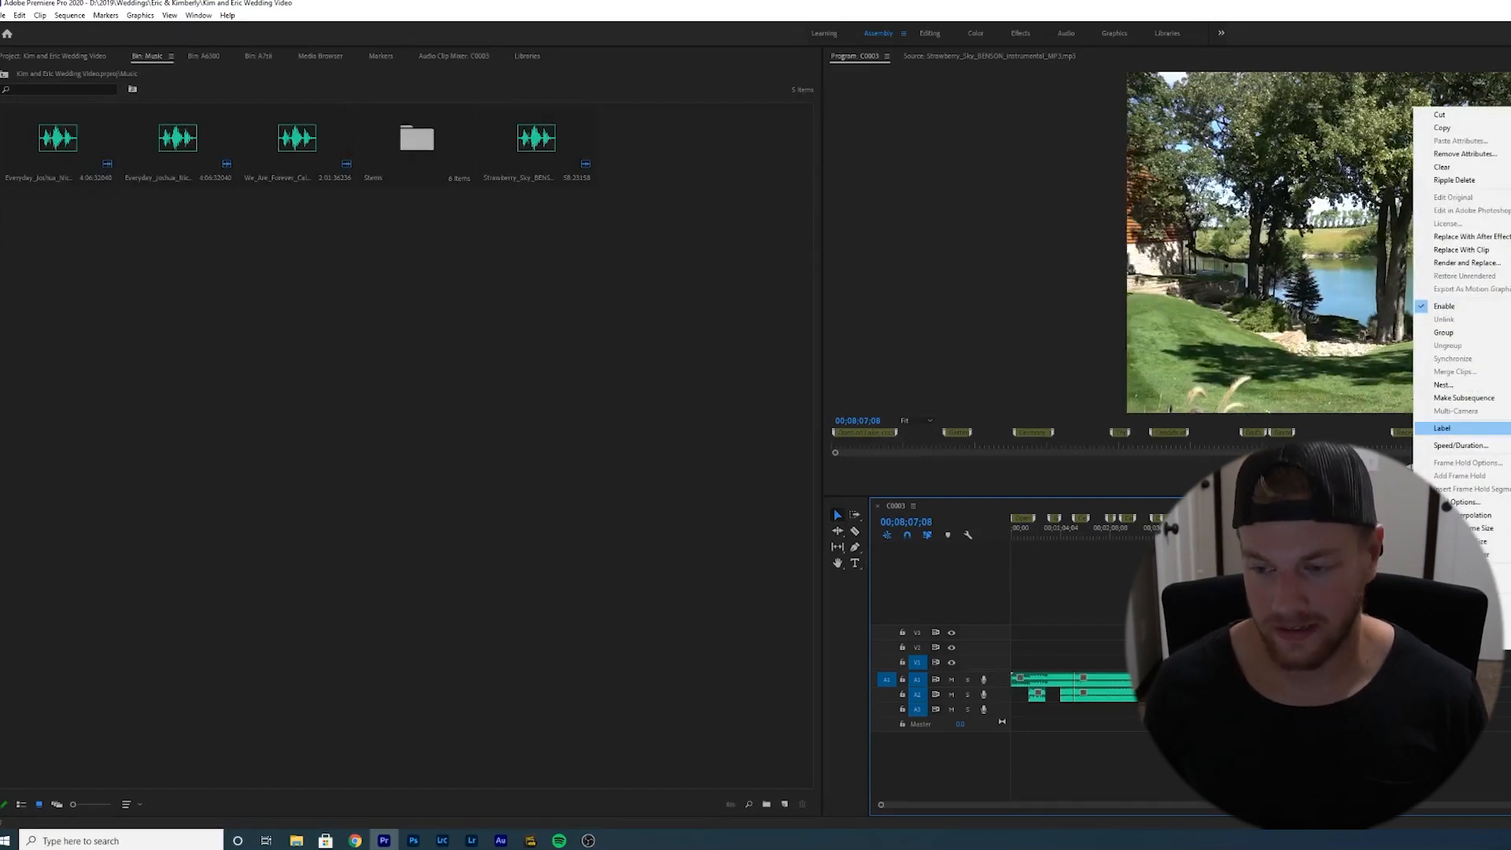
pyautogui.press('Escape')
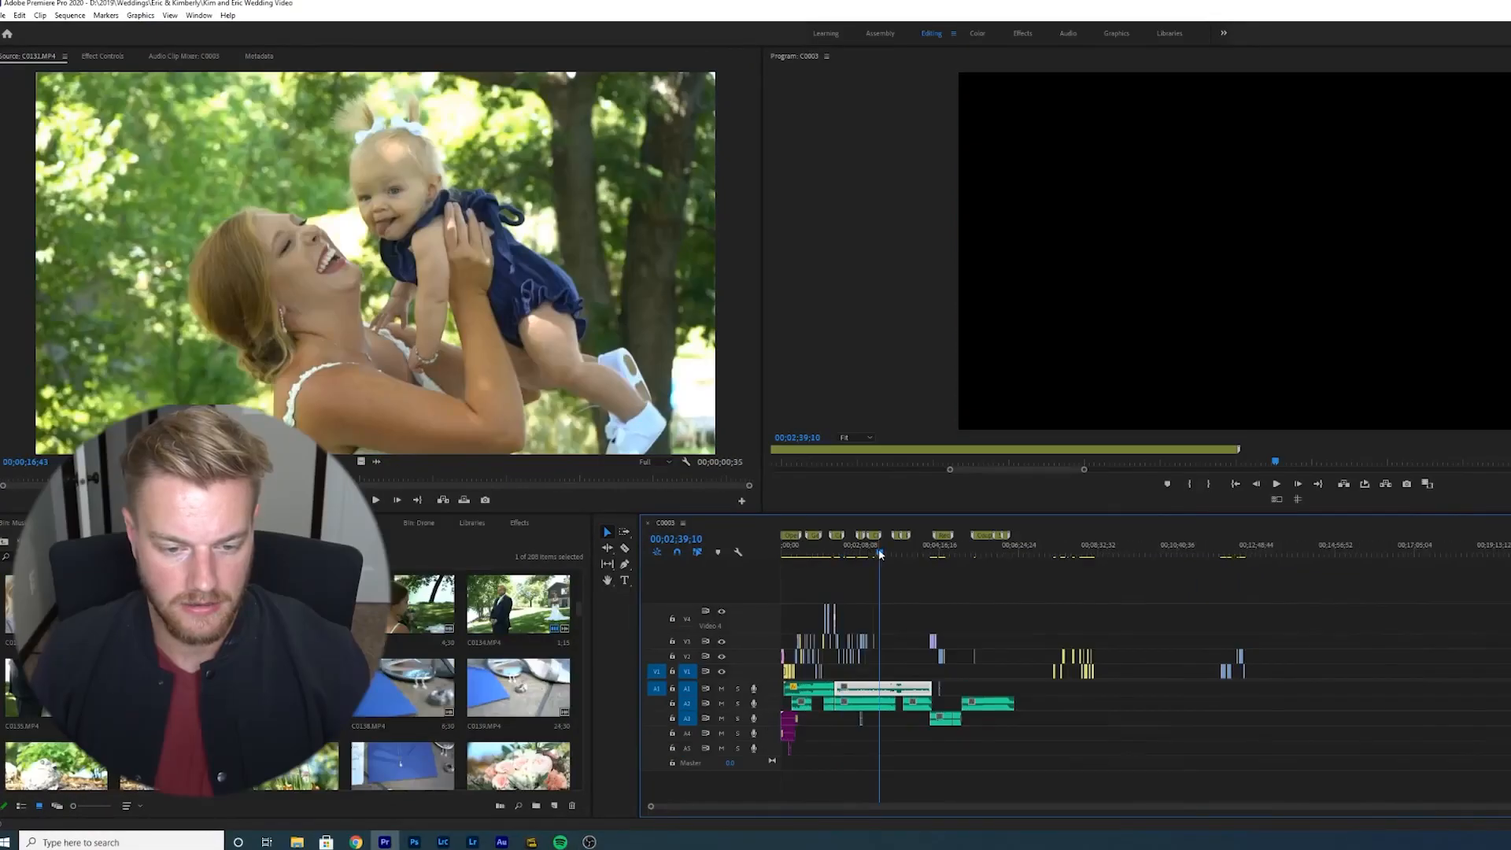
# - Scrub and zoom through the opening and ceremony sections of the full sequence to review the edit
pyautogui.moveTo(879, 554); pyautogui.dragTo(838, 554)
pyautogui.press('=')
pyautogui.press('=')
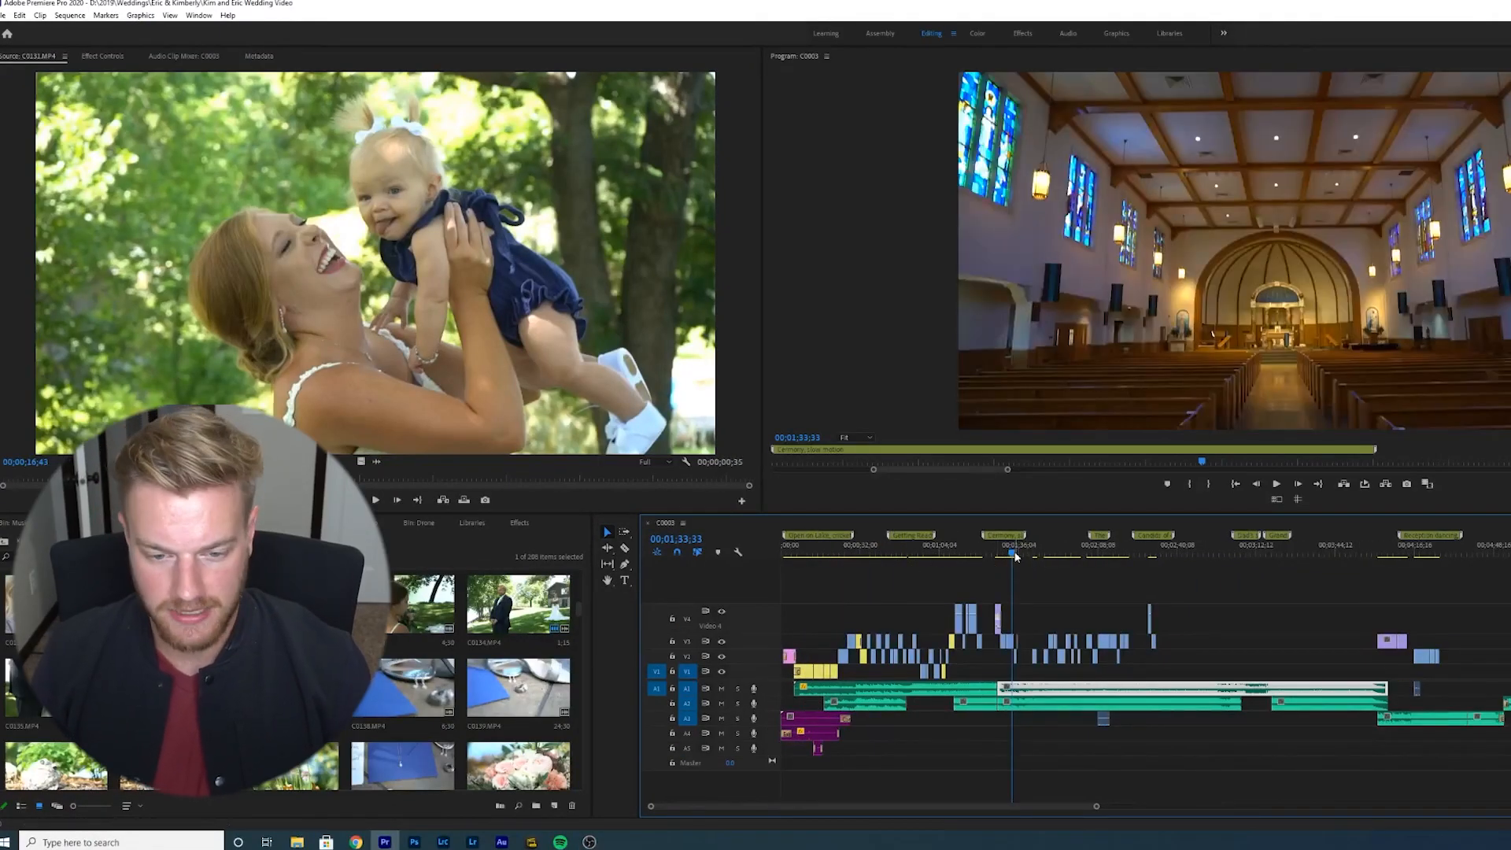
pyautogui.moveTo(1013, 557); pyautogui.dragTo(879, 582)
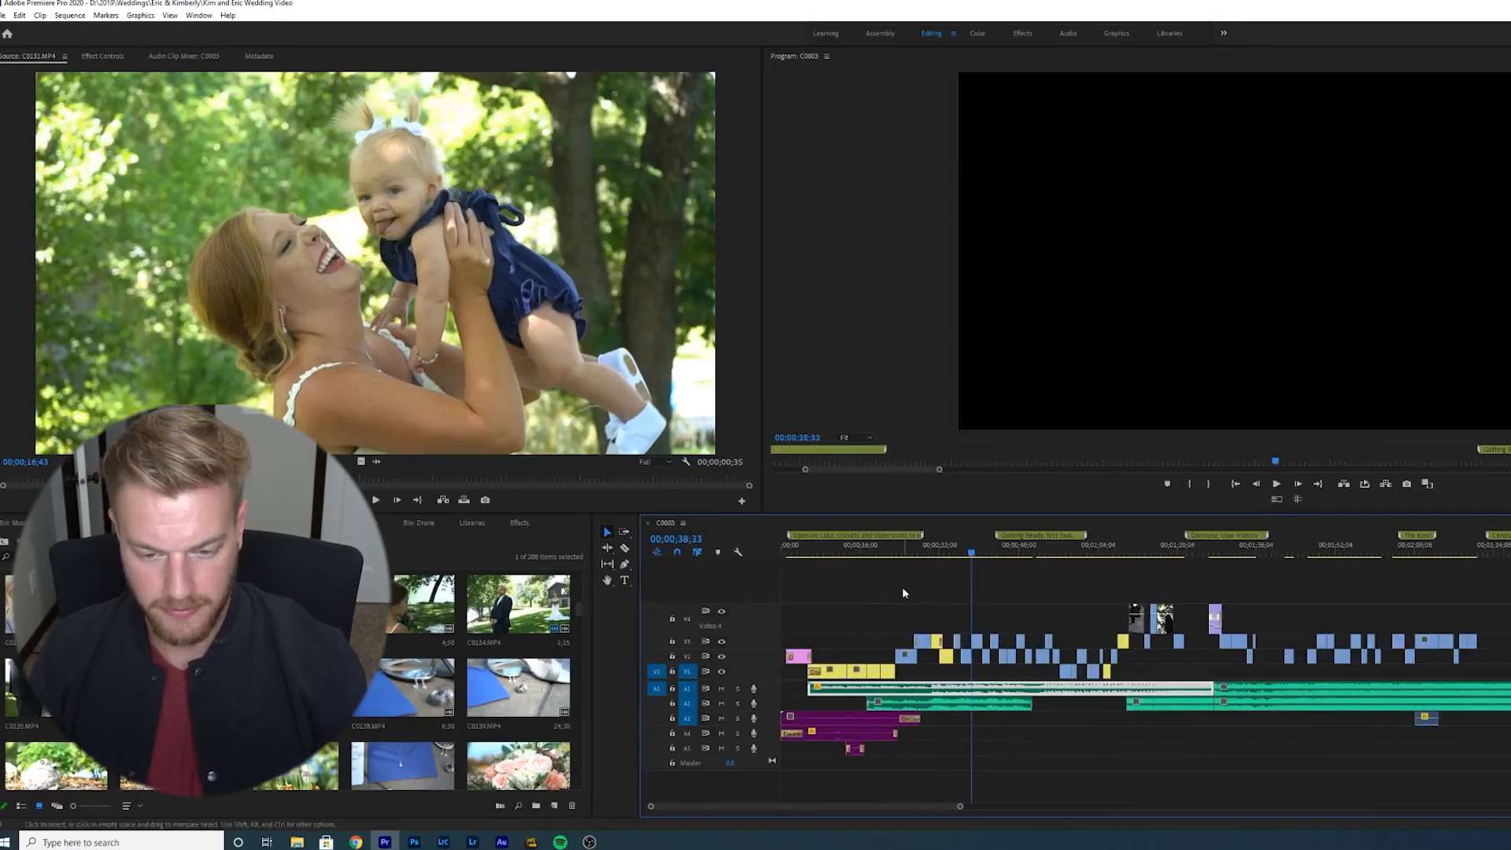
pyautogui.moveTo(877, 553); pyautogui.dragTo(1118, 593)
pyautogui.press('-')
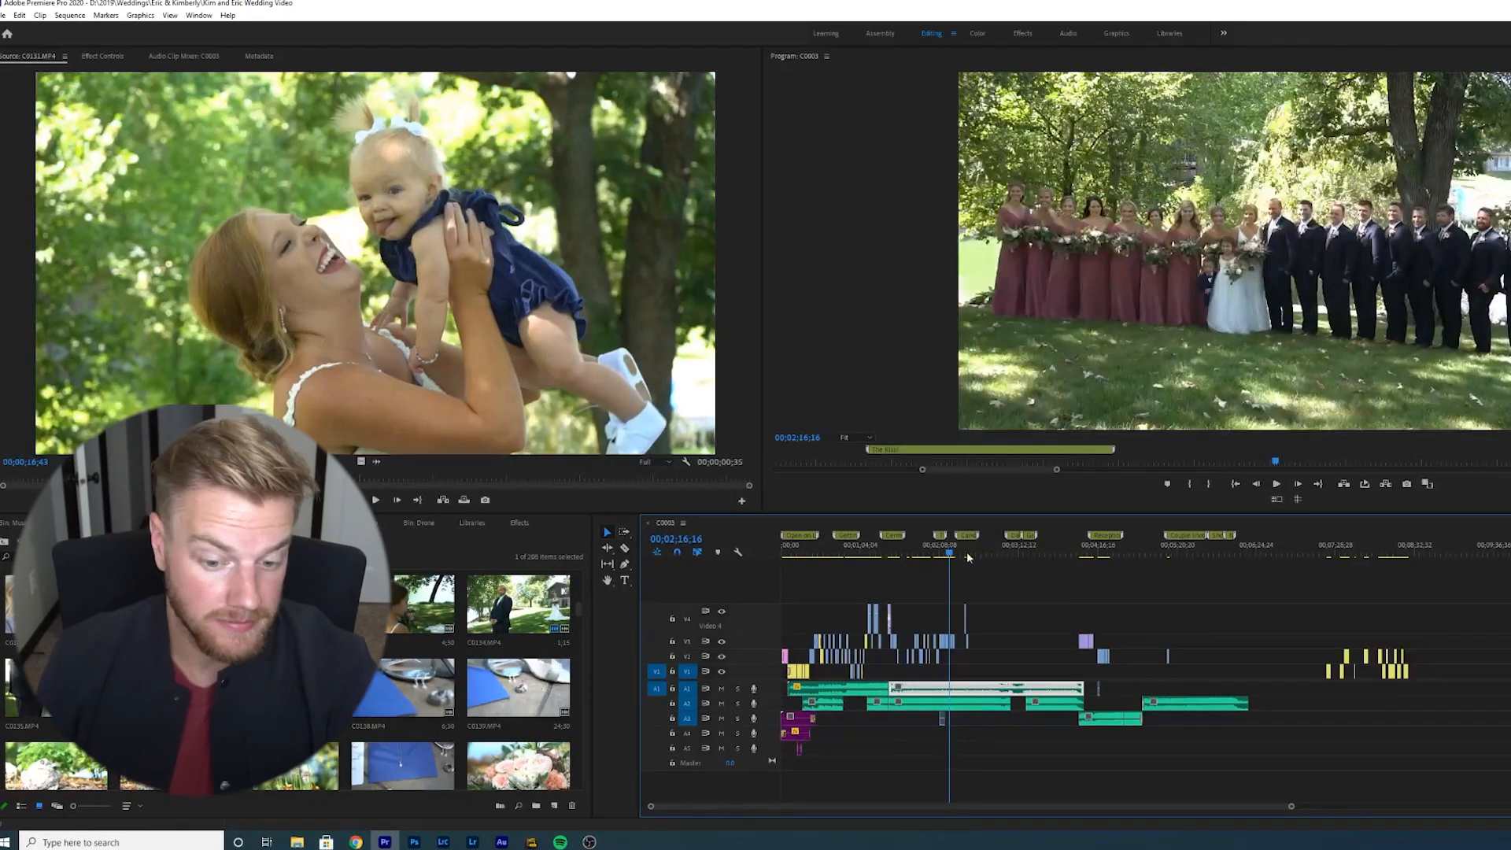
pyautogui.press('=')
pyautogui.press('=')
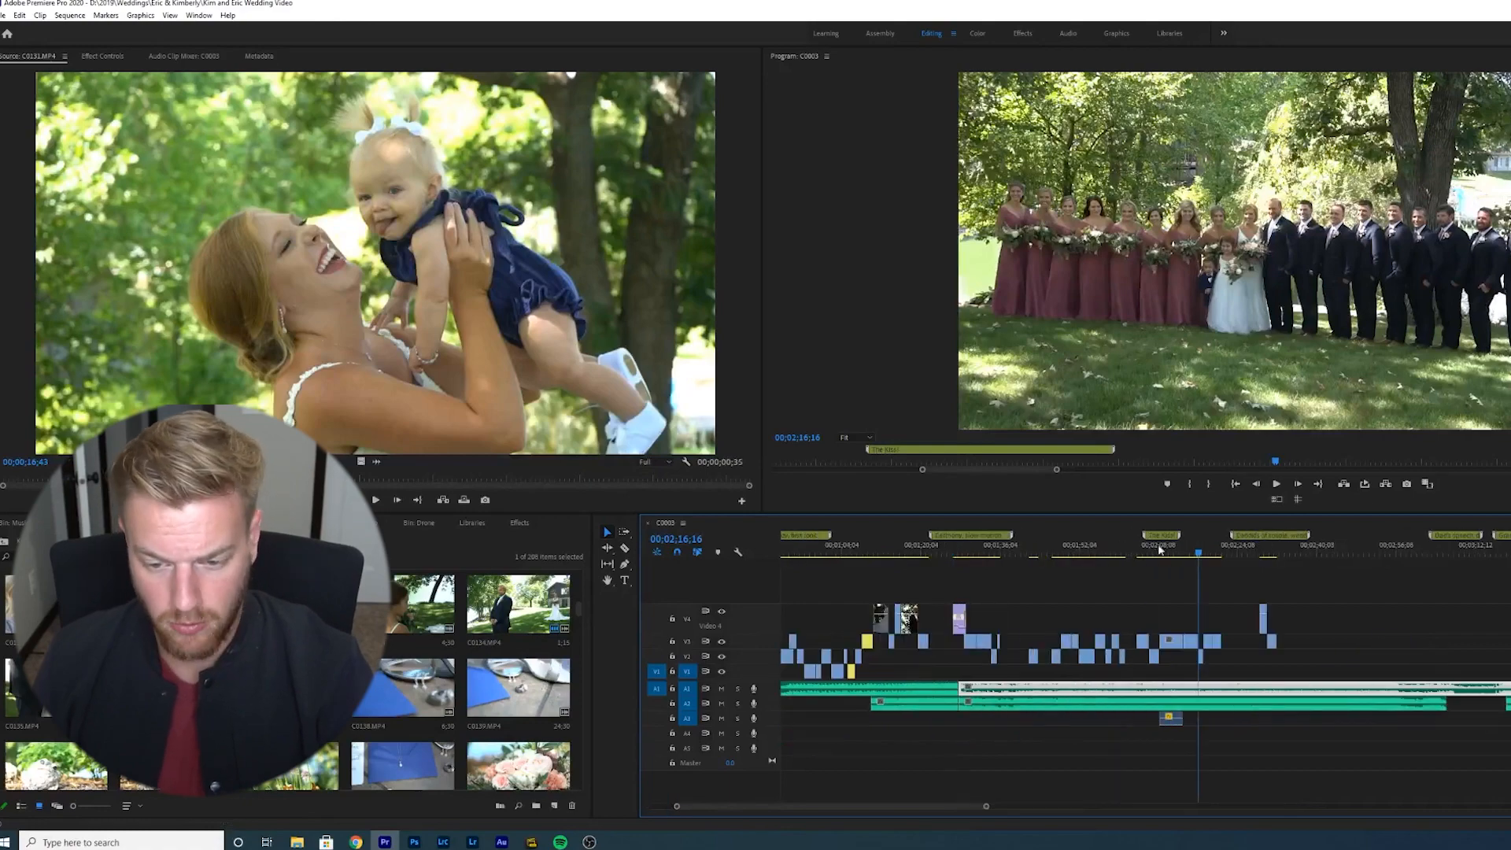
pyautogui.moveTo(1198, 557); pyautogui.dragTo(1226, 556)
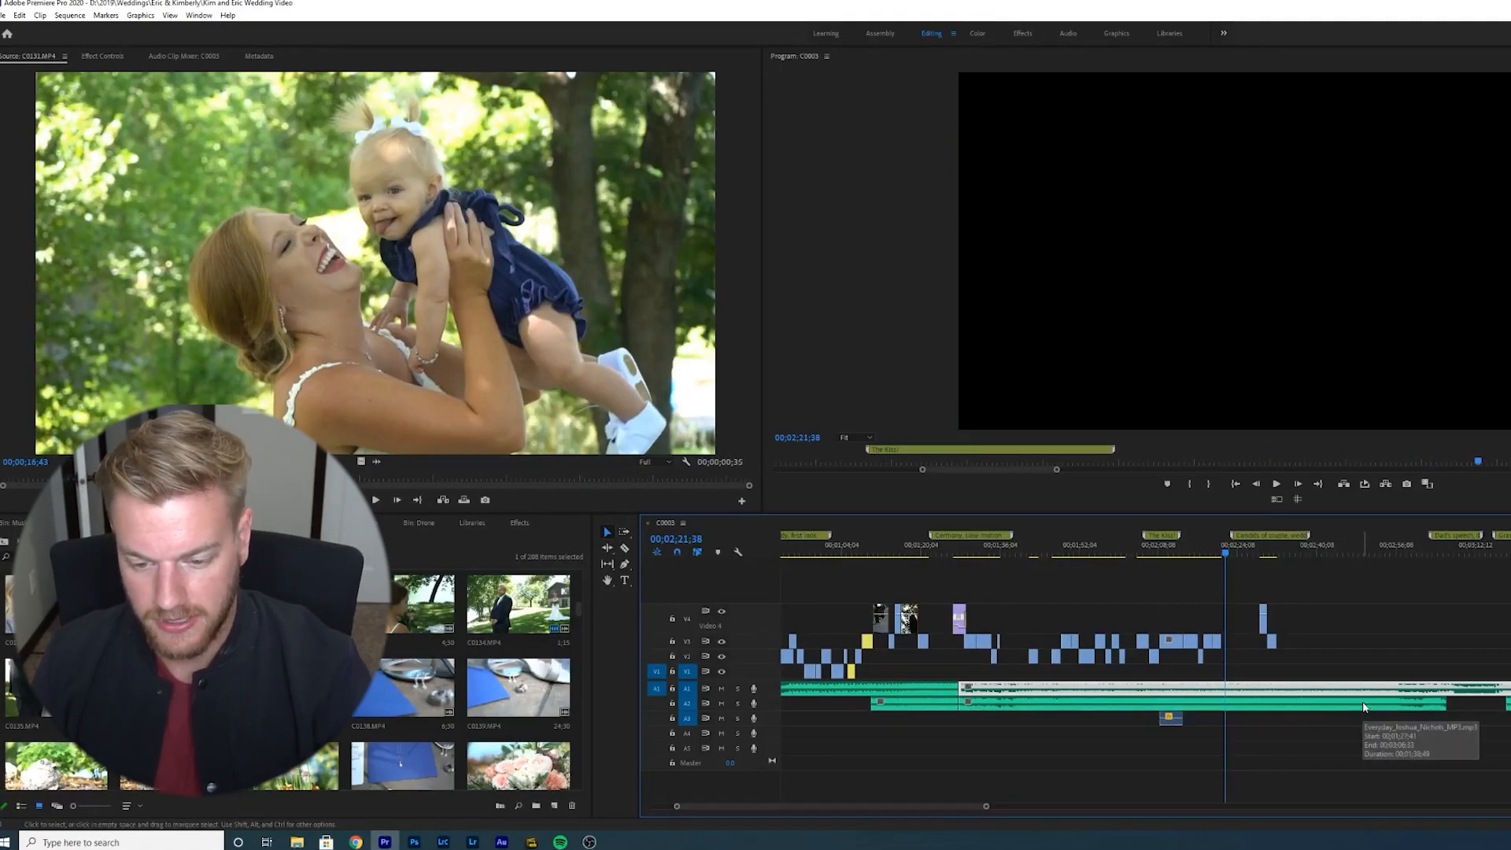
pyautogui.press('-')
pyautogui.press('-')
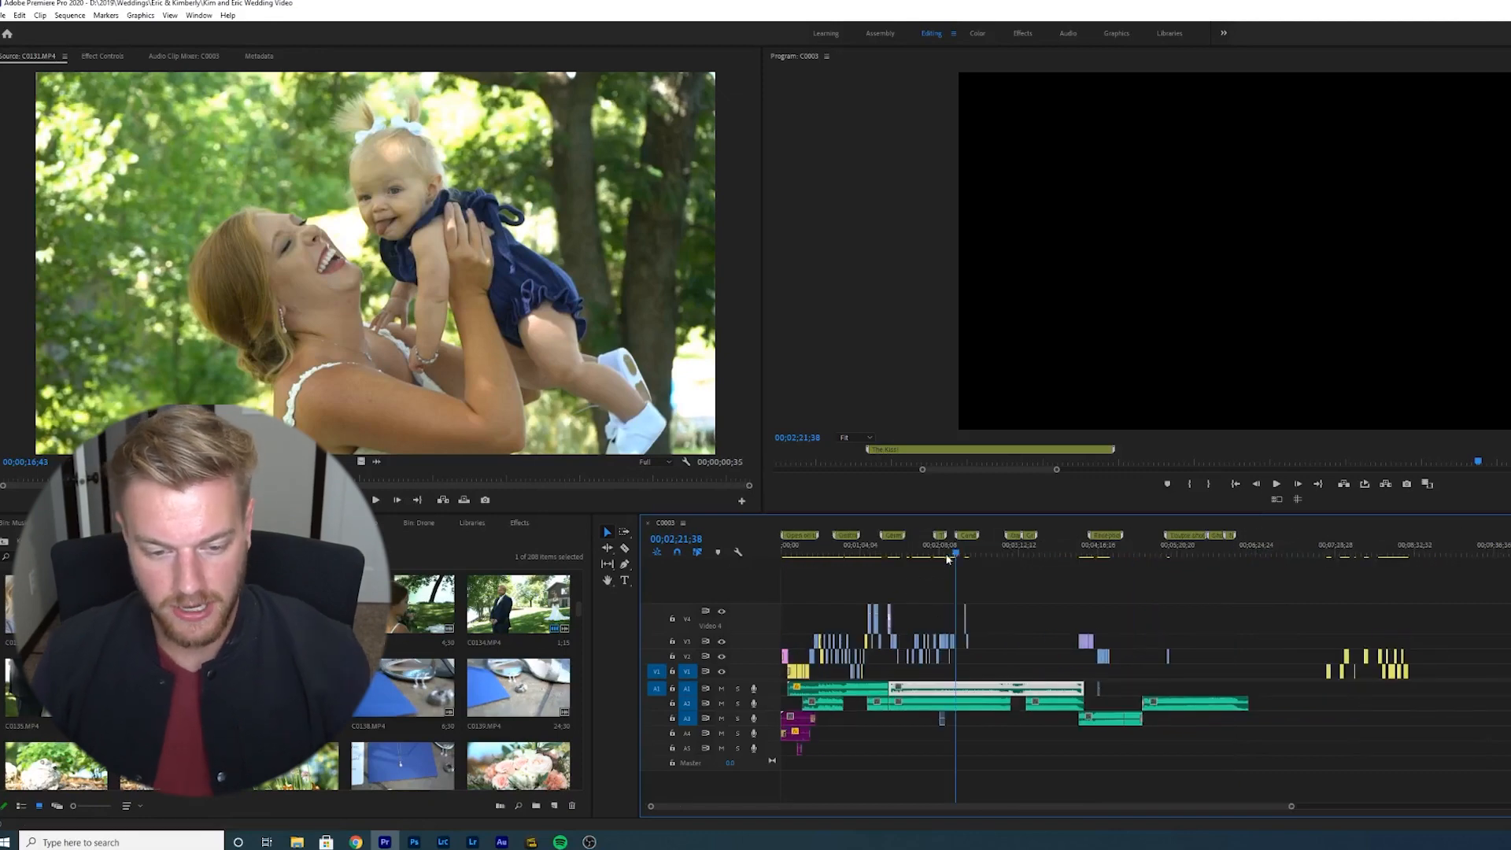
# - Review the beginning of the sequence by scrubbing the playhead across the first markers
pyautogui.moveTo(955, 556); pyautogui.dragTo(903, 582)
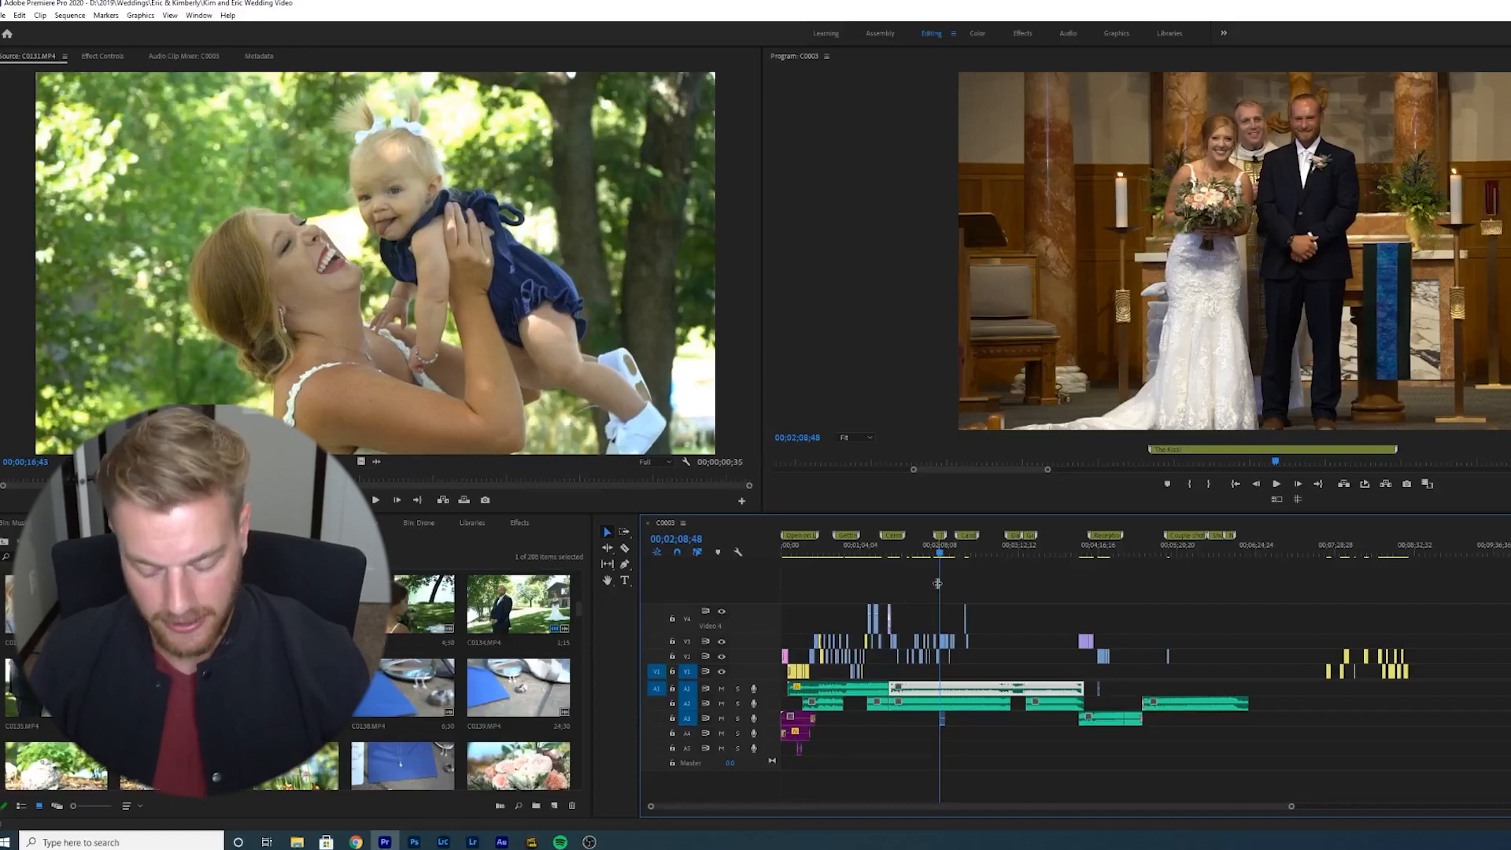
pyautogui.press('=')
pyautogui.press('=')
pyautogui.moveTo(1056, 553); pyautogui.dragTo(828, 559)
pyautogui.press('-')
pyautogui.press('-')
pyautogui.click(807, 565)
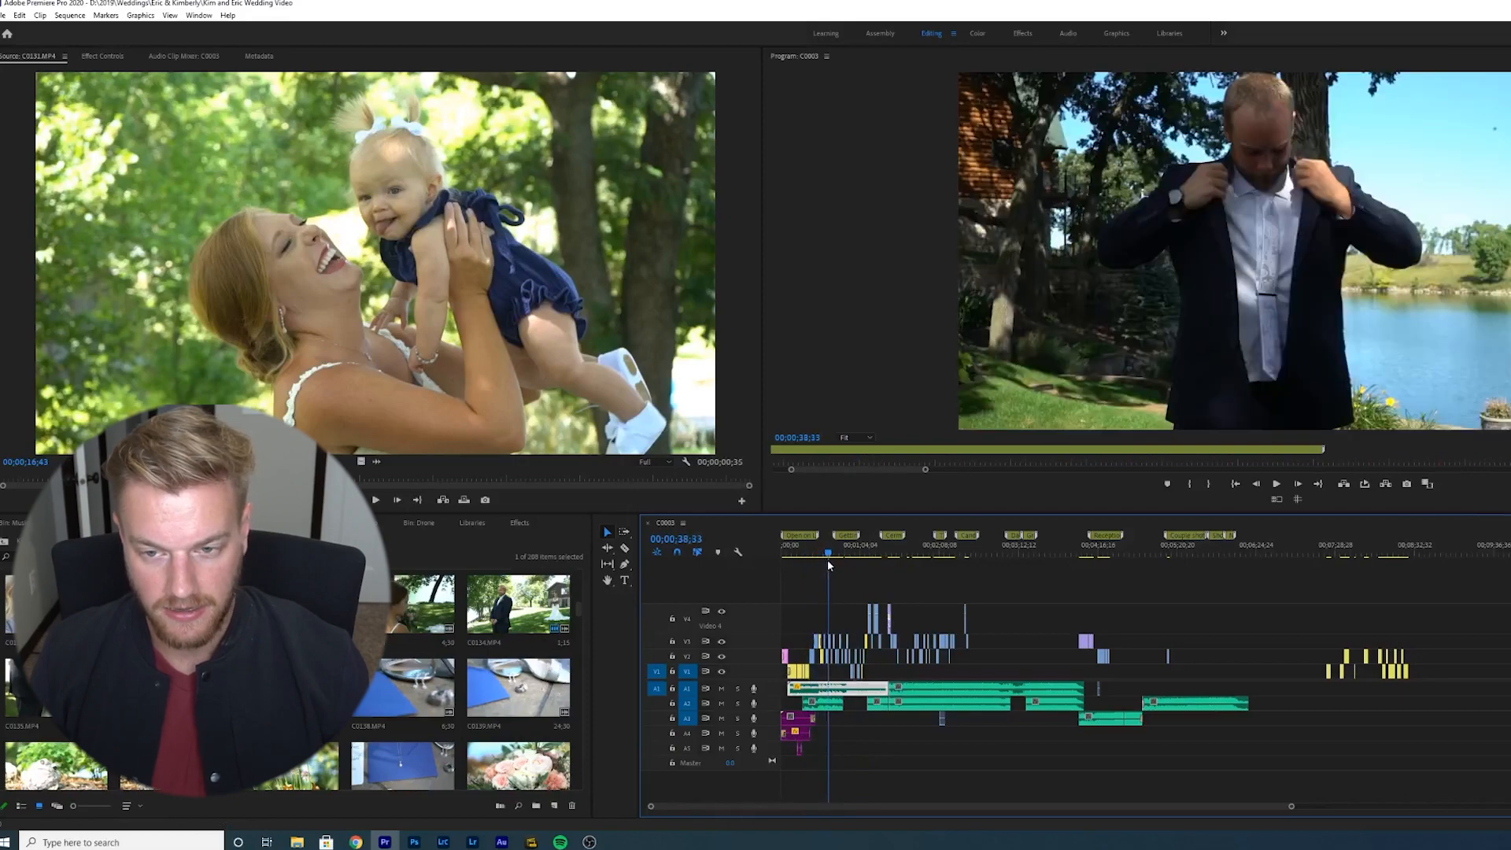
pyautogui.press('=')
pyautogui.press('=')
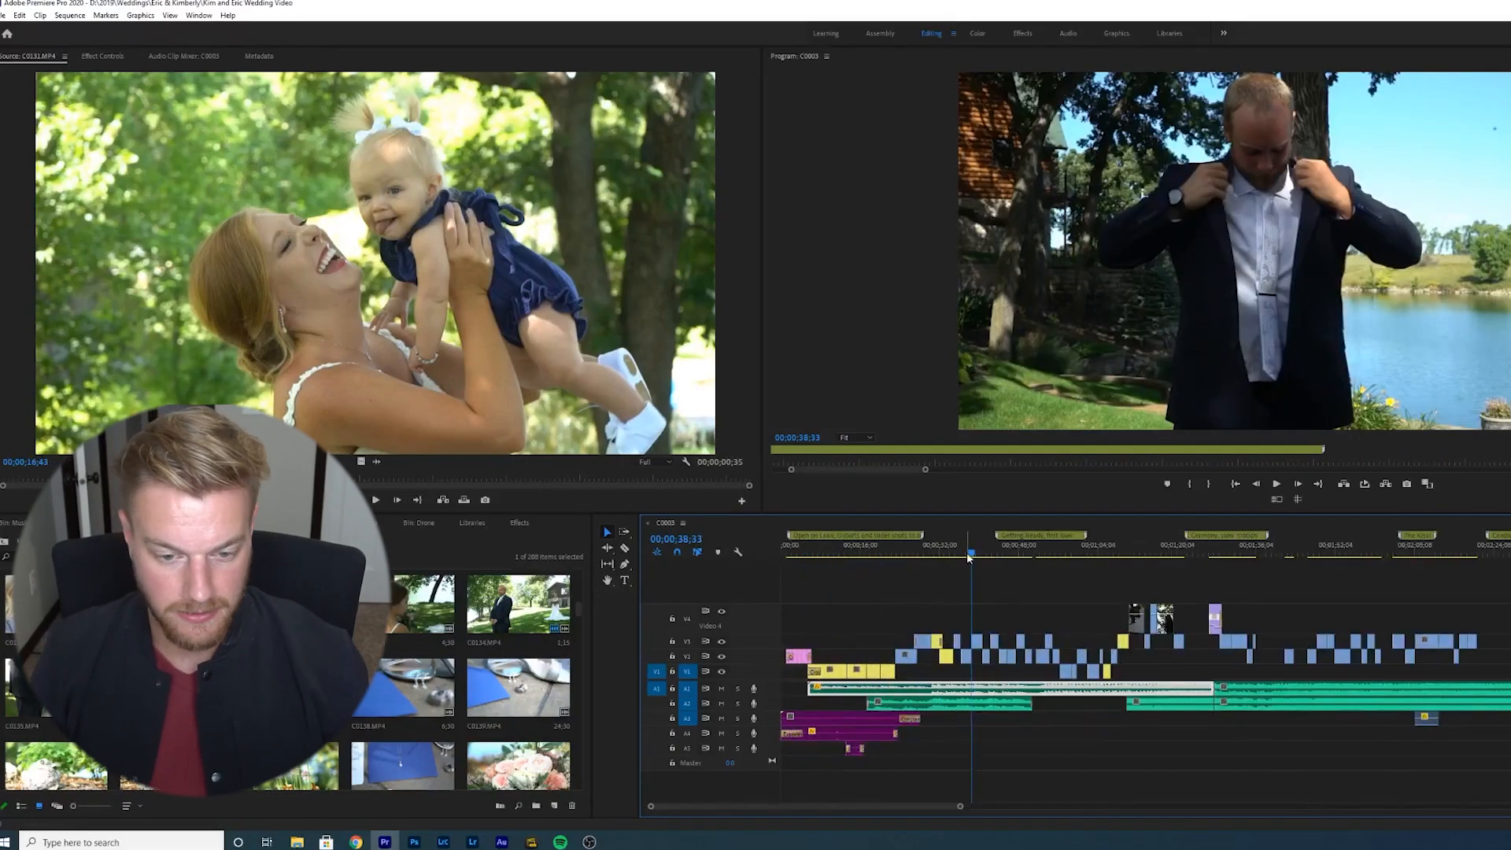
pyautogui.moveTo(969, 554); pyautogui.dragTo(1057, 565)
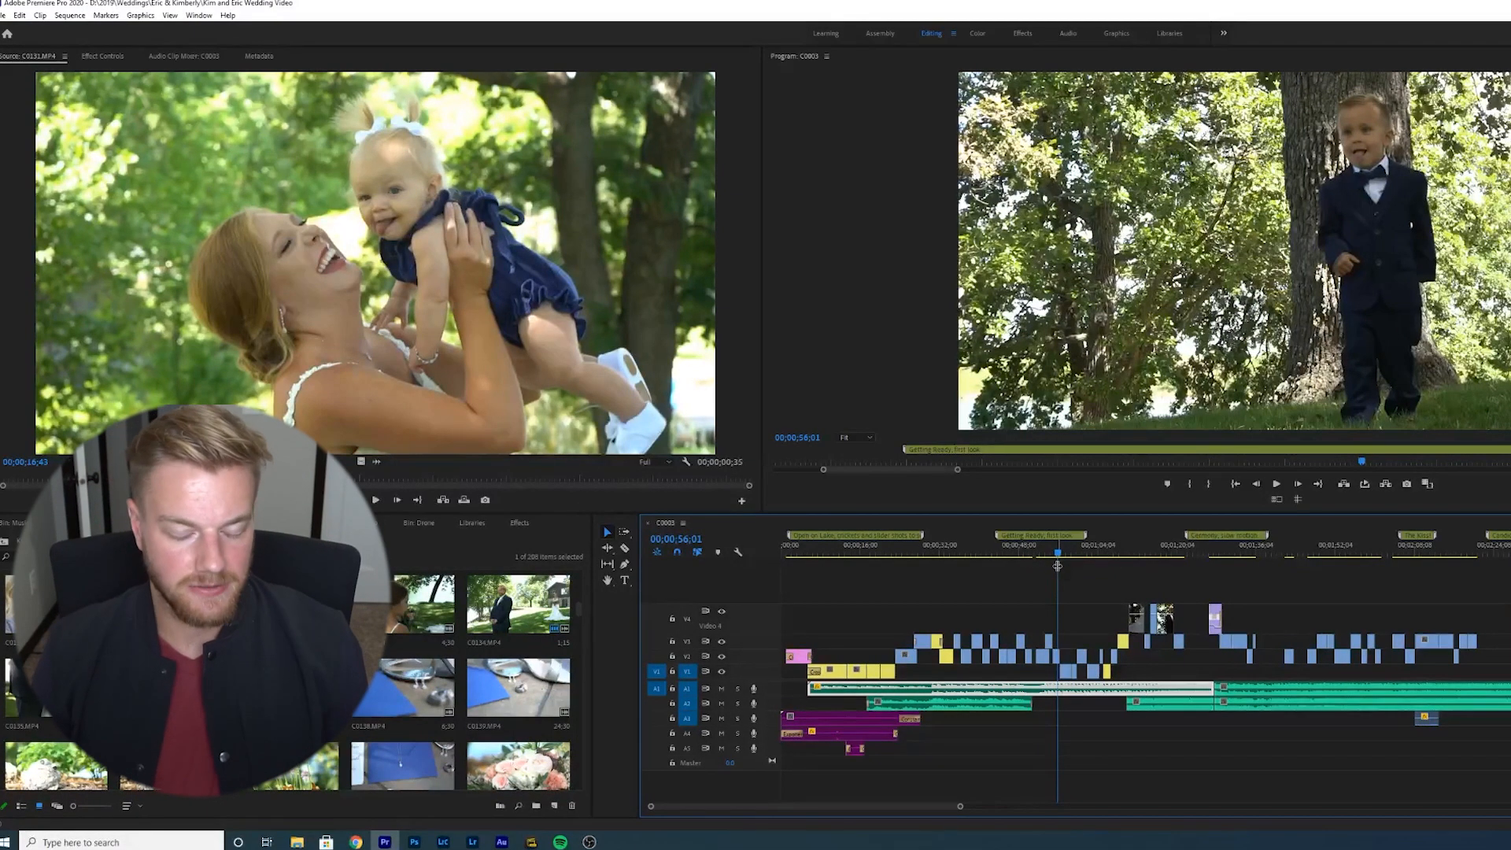
# - Scrub and zoom out across the whole sequence timeline to review the edit
pyautogui.moveTo(1057, 555); pyautogui.dragTo(1100, 561)
pyautogui.press('-')
pyautogui.moveTo(940, 553); pyautogui.dragTo(1096, 574)
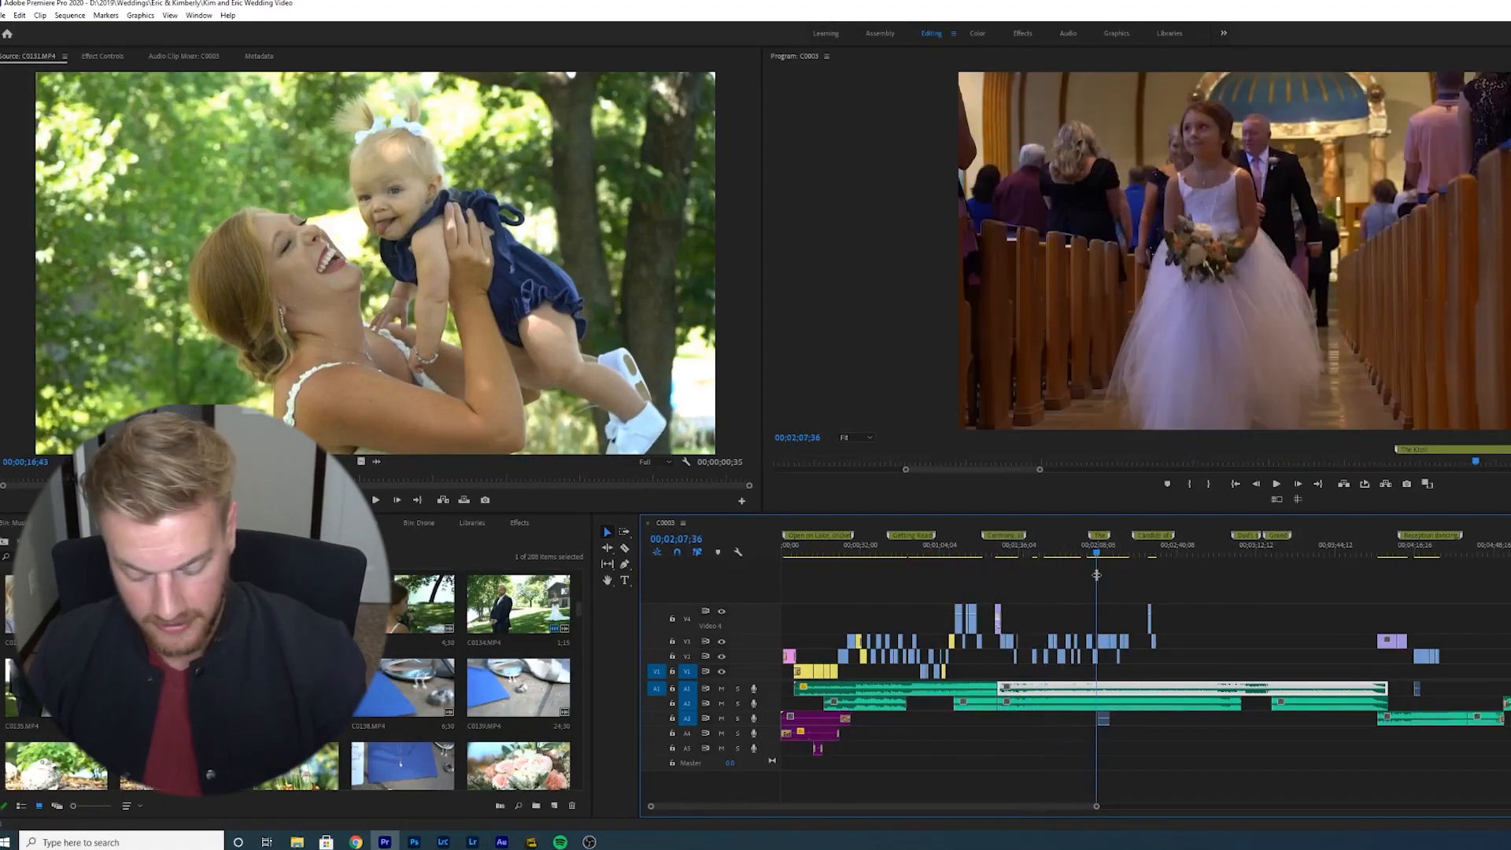
pyautogui.press('-')
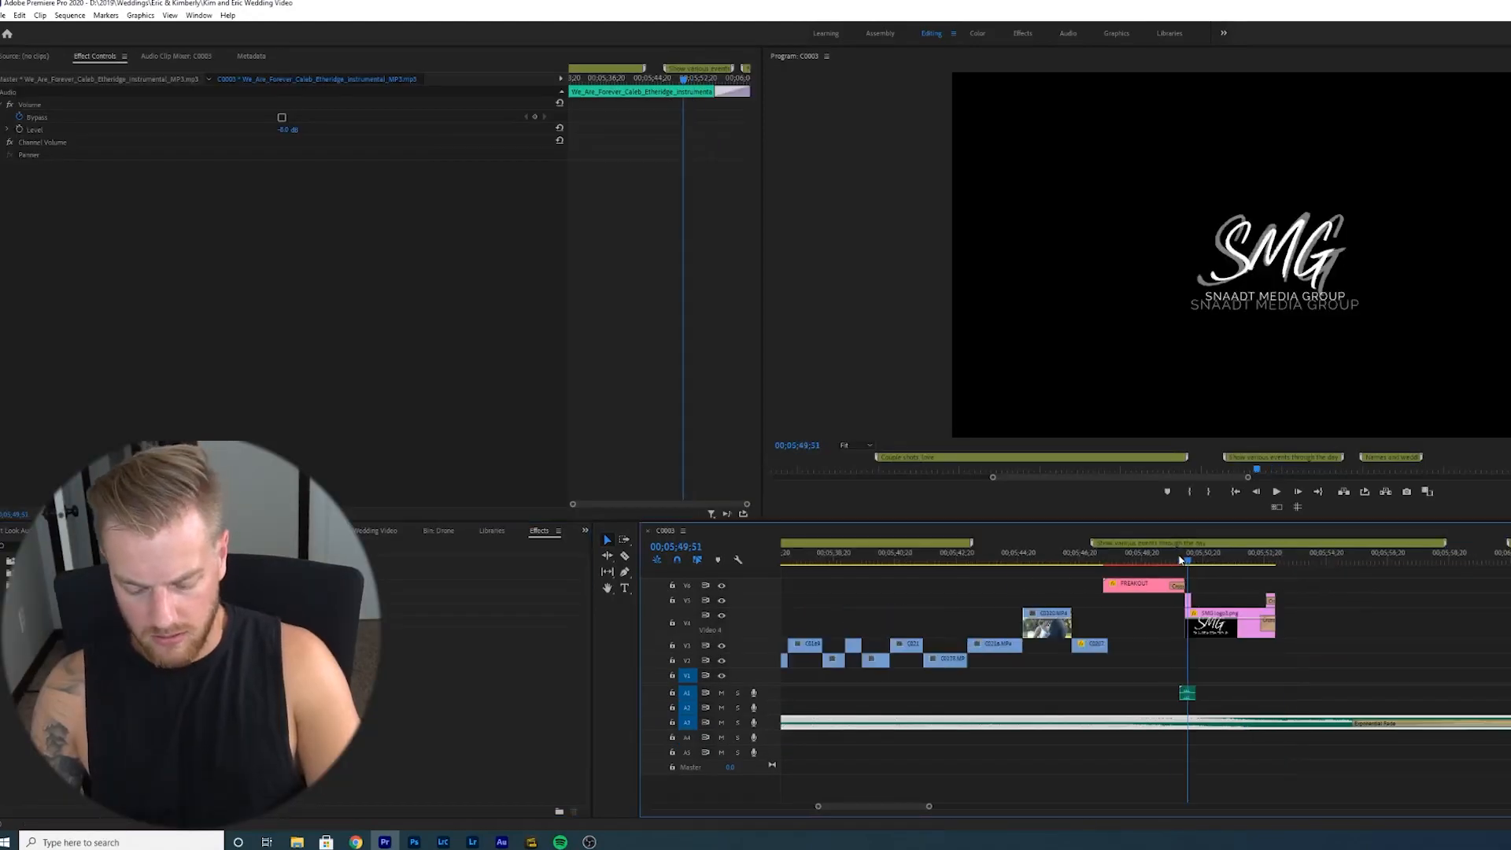
pyautogui.press('-')
pyautogui.press('-')
pyautogui.press('-')
pyautogui.press('-')
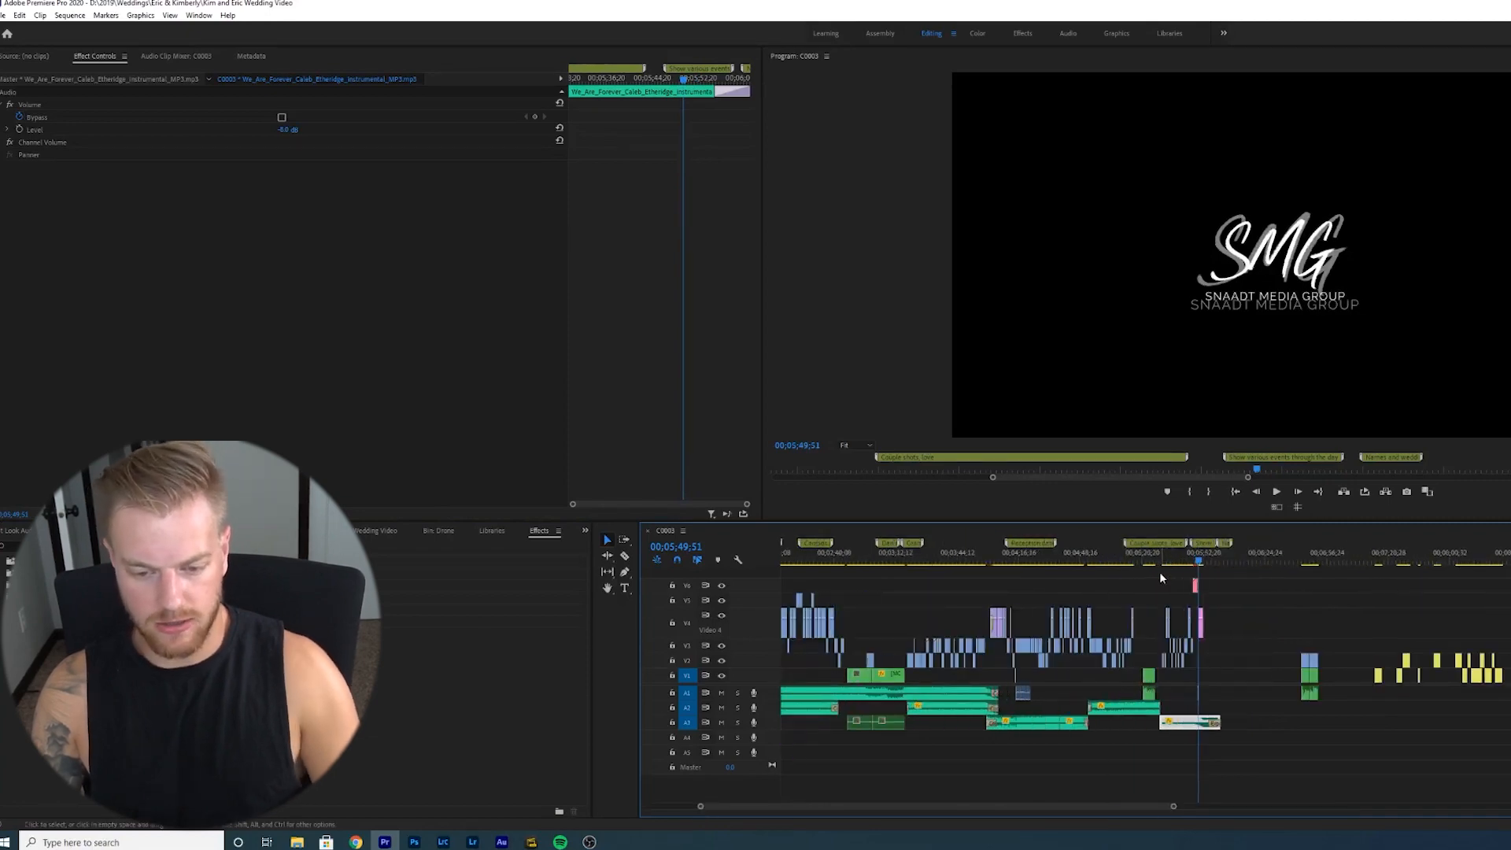
pyautogui.press('-')
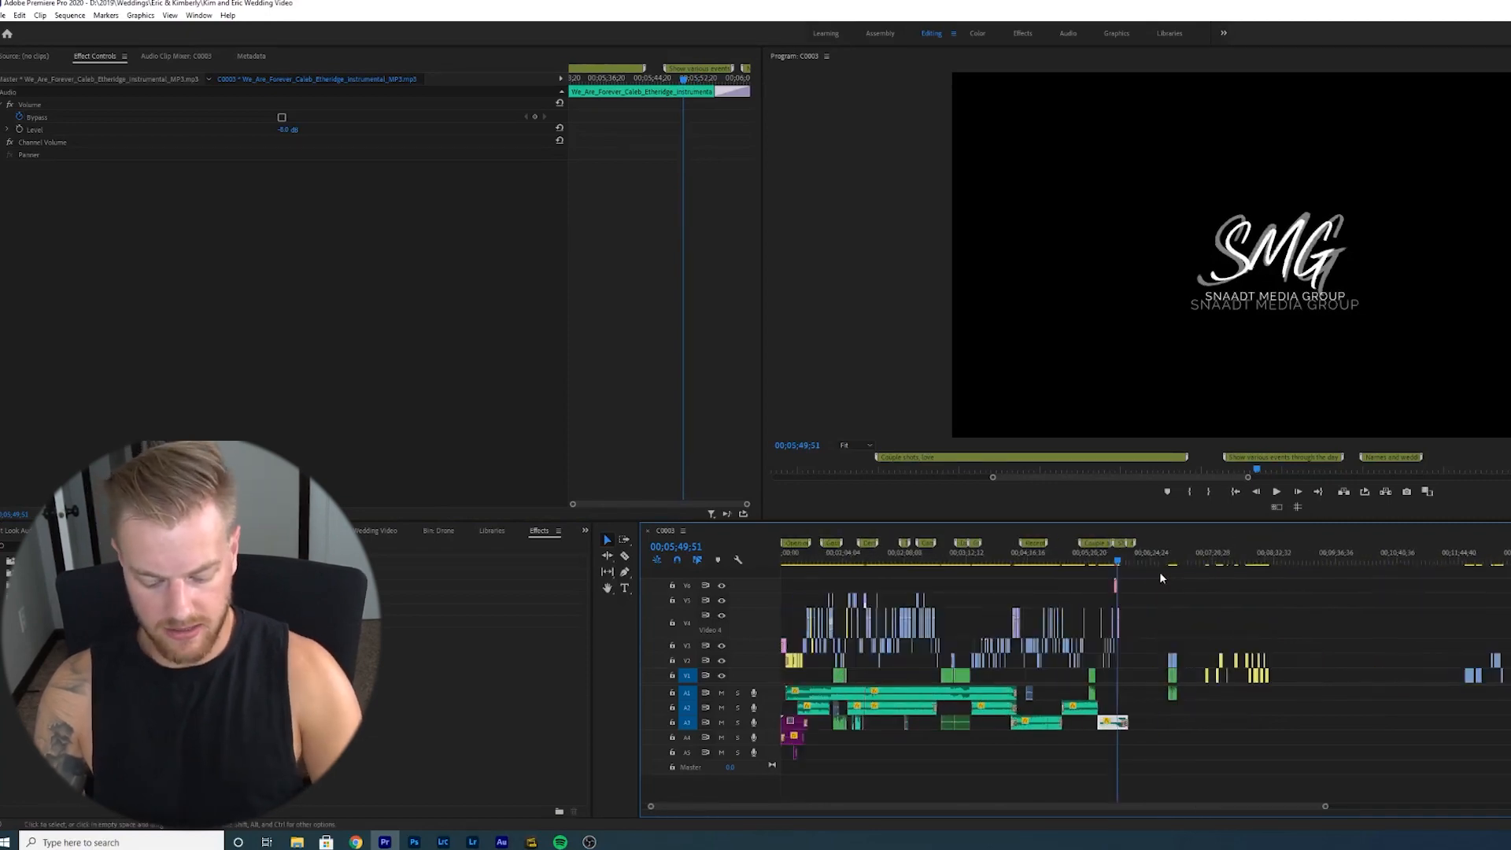
# - Return the playhead to the start of the sequence, zoom to fit and play back the opening section
pyautogui.click(889, 560)
pyautogui.moveTo(889, 563); pyautogui.dragTo(814, 571)
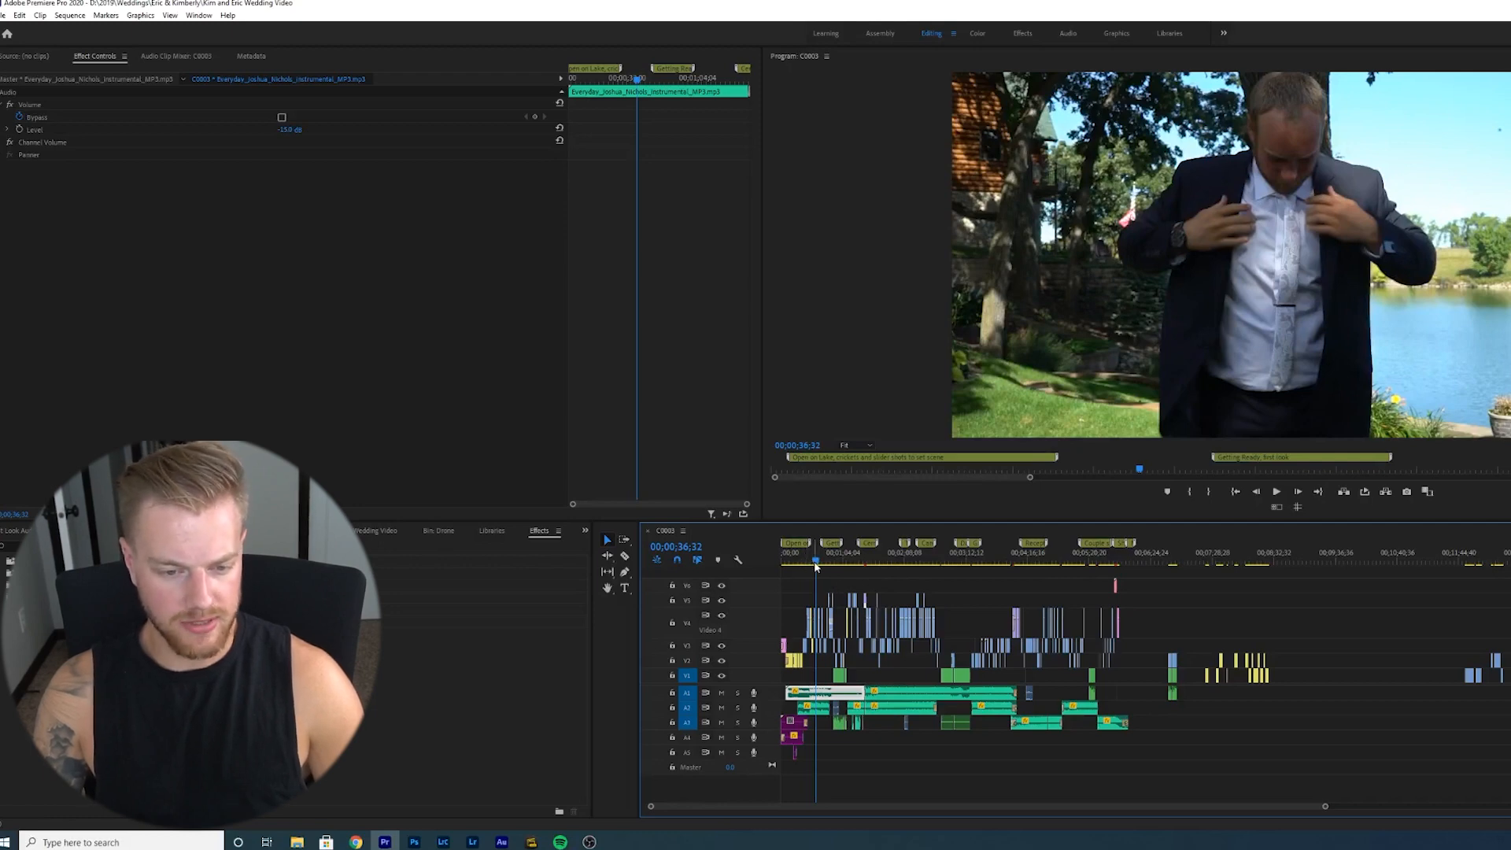
pyautogui.moveTo(815, 566); pyautogui.dragTo(779, 572)
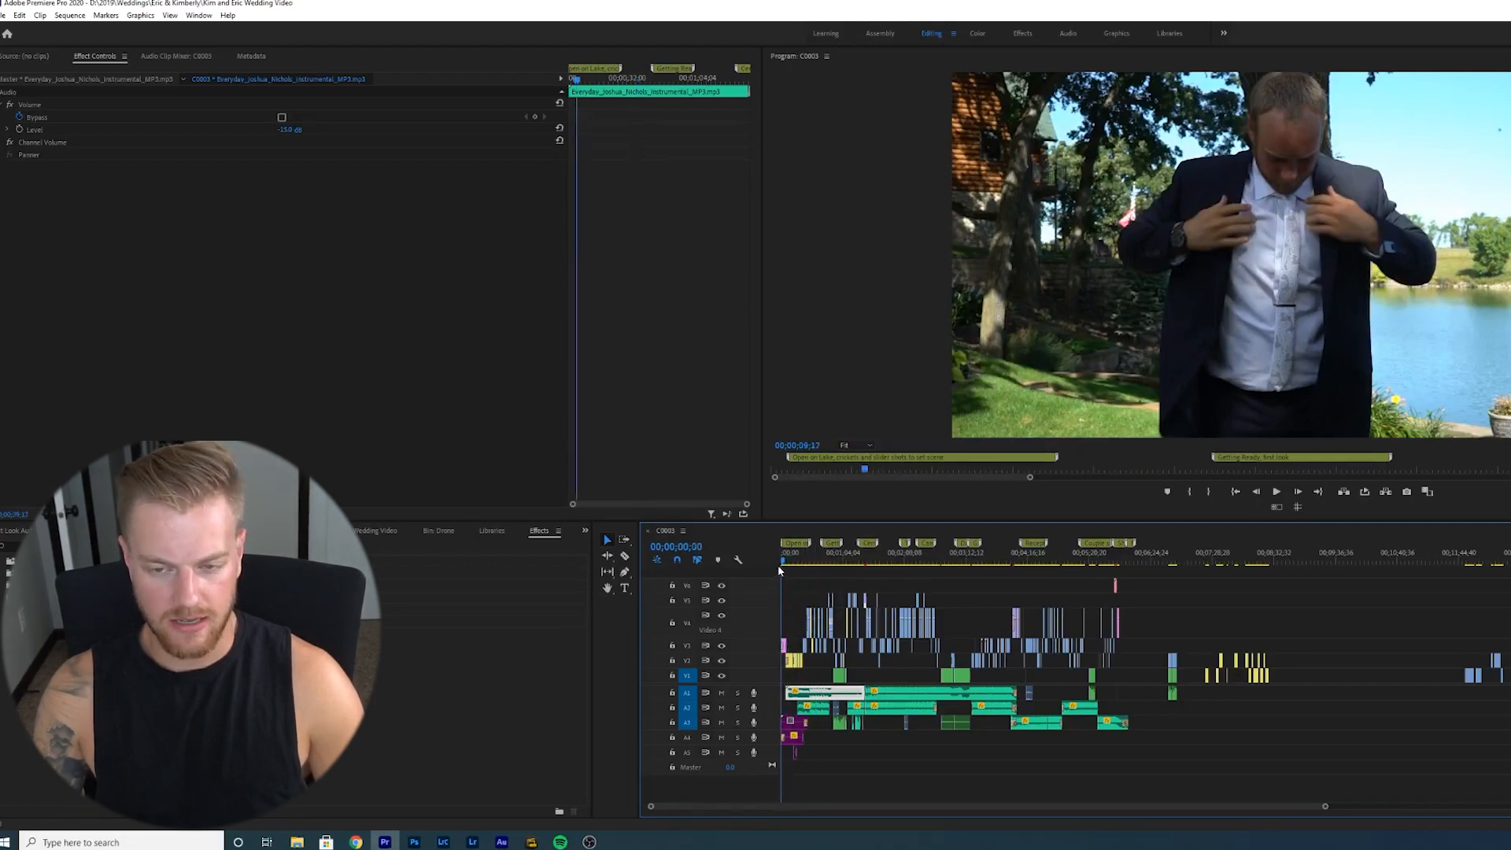
pyautogui.press('=')
pyautogui.press('=')
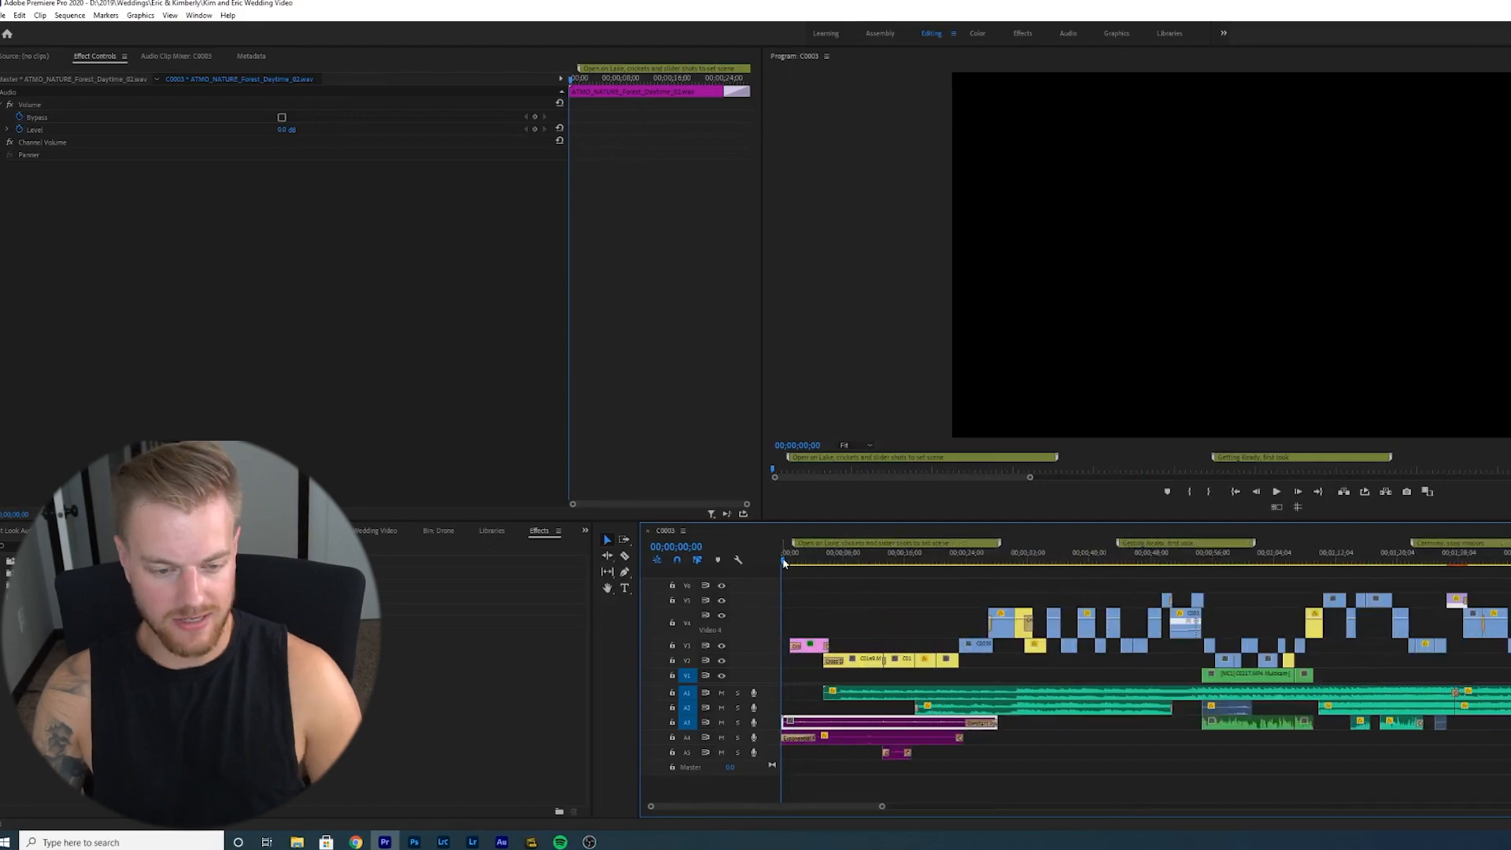
pyautogui.click(788, 562)
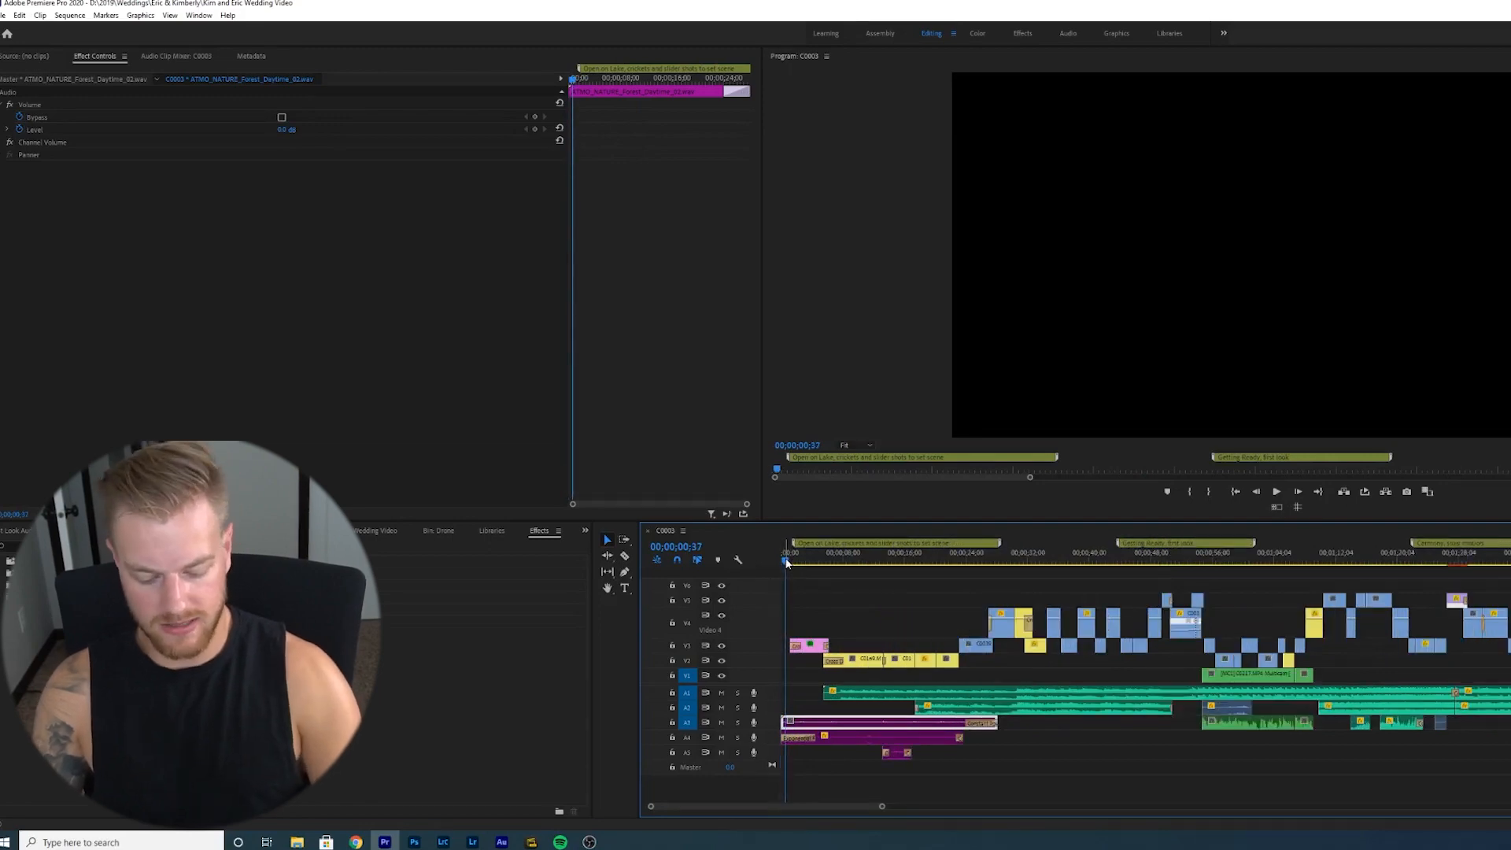
pyautogui.press('\\')
pyautogui.press('space')
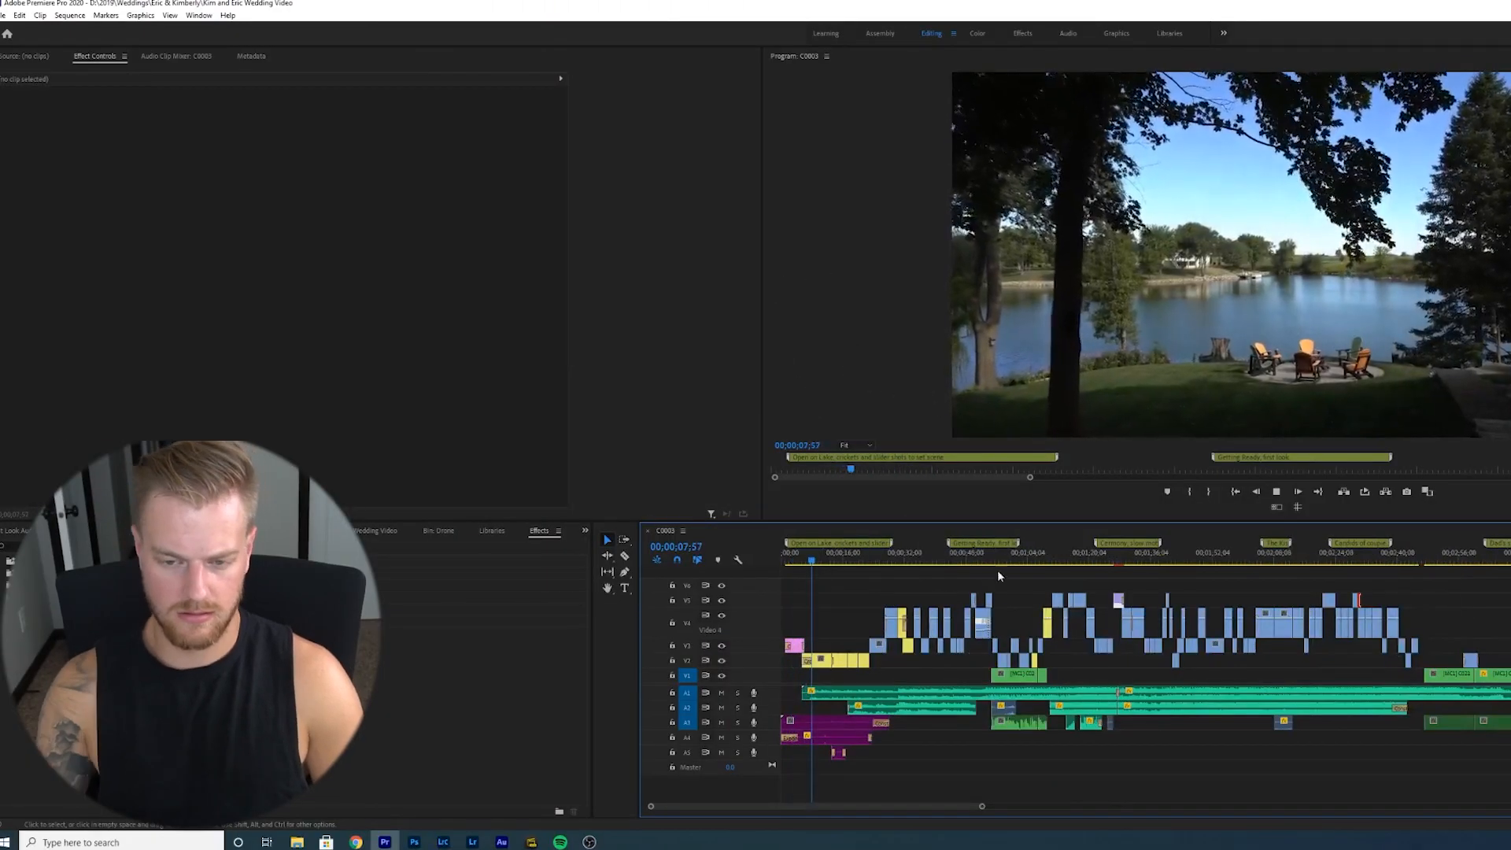
pyautogui.moveTo(821, 562); pyautogui.dragTo(832, 563)
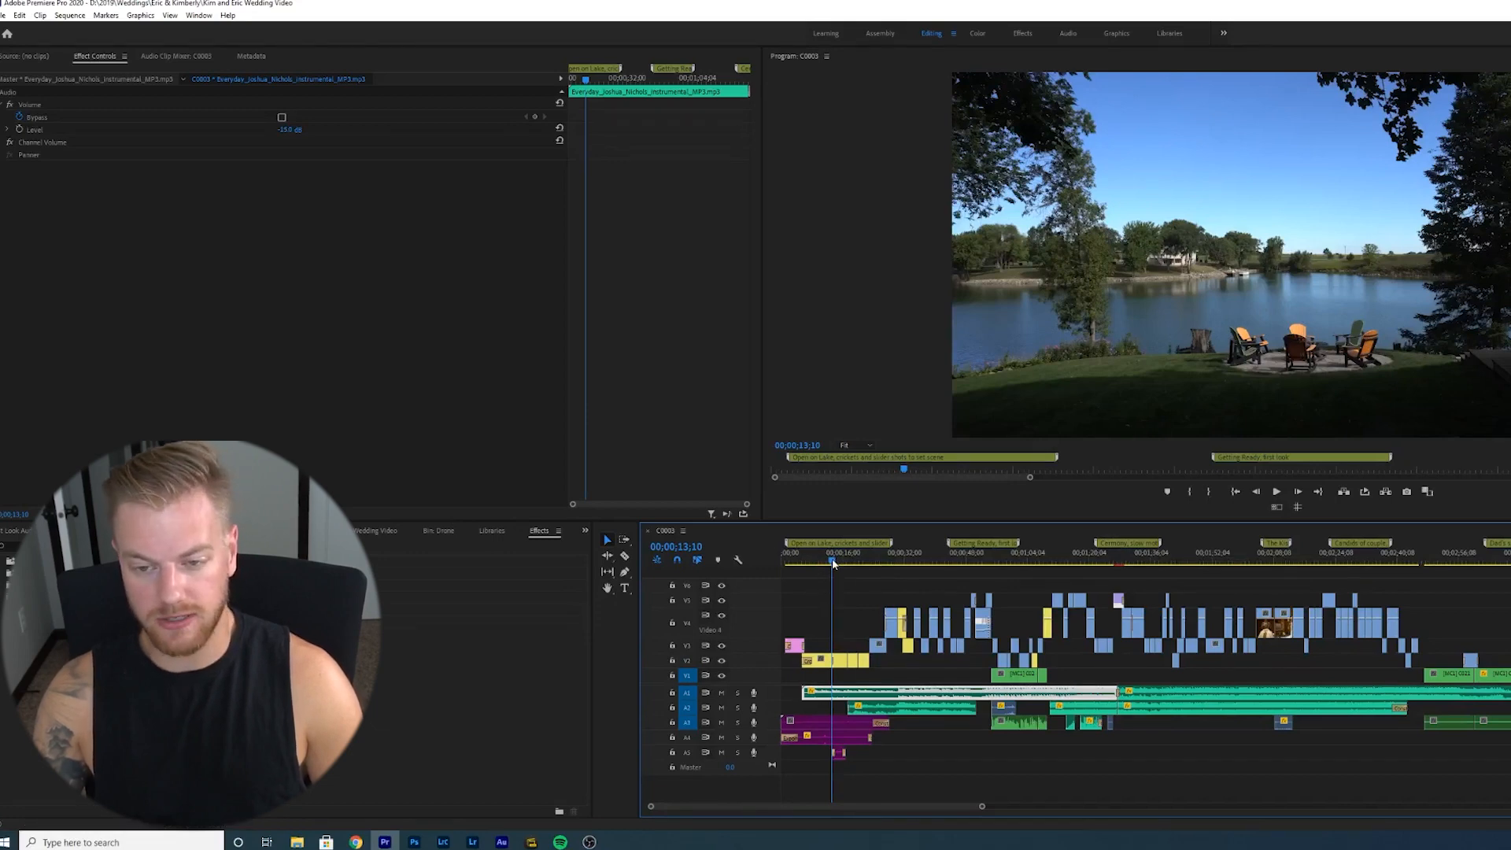
pyautogui.moveTo(833, 563); pyautogui.dragTo(831, 565)
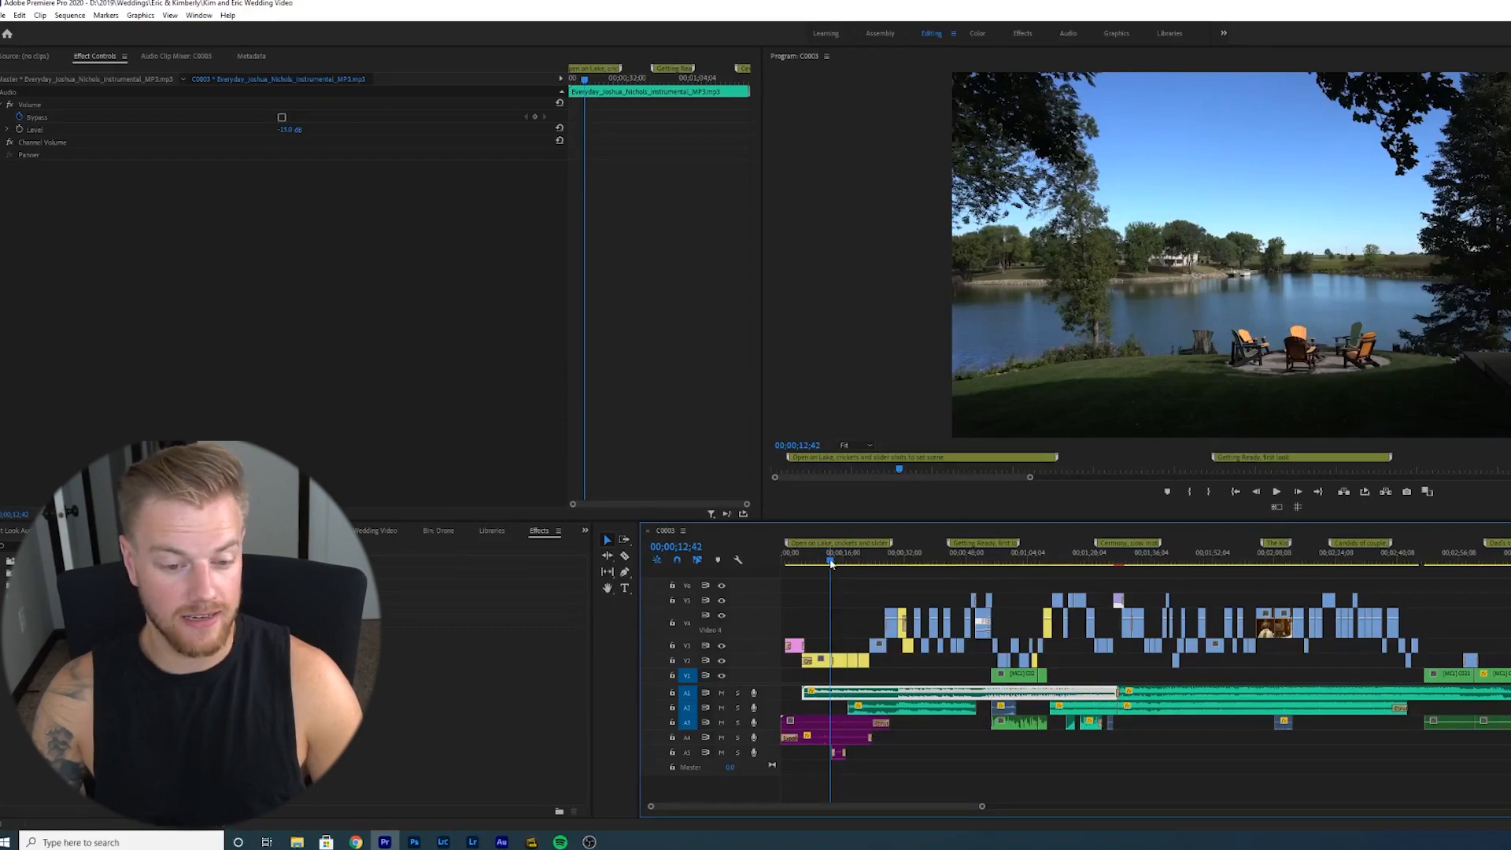
pyautogui.moveTo(830, 563); pyautogui.dragTo(815, 569)
# - Play through the getting-ready section, zooming in and selecting music clips to inspect them
pyautogui.moveTo(498, 572); pyautogui.dragTo(652, 574)
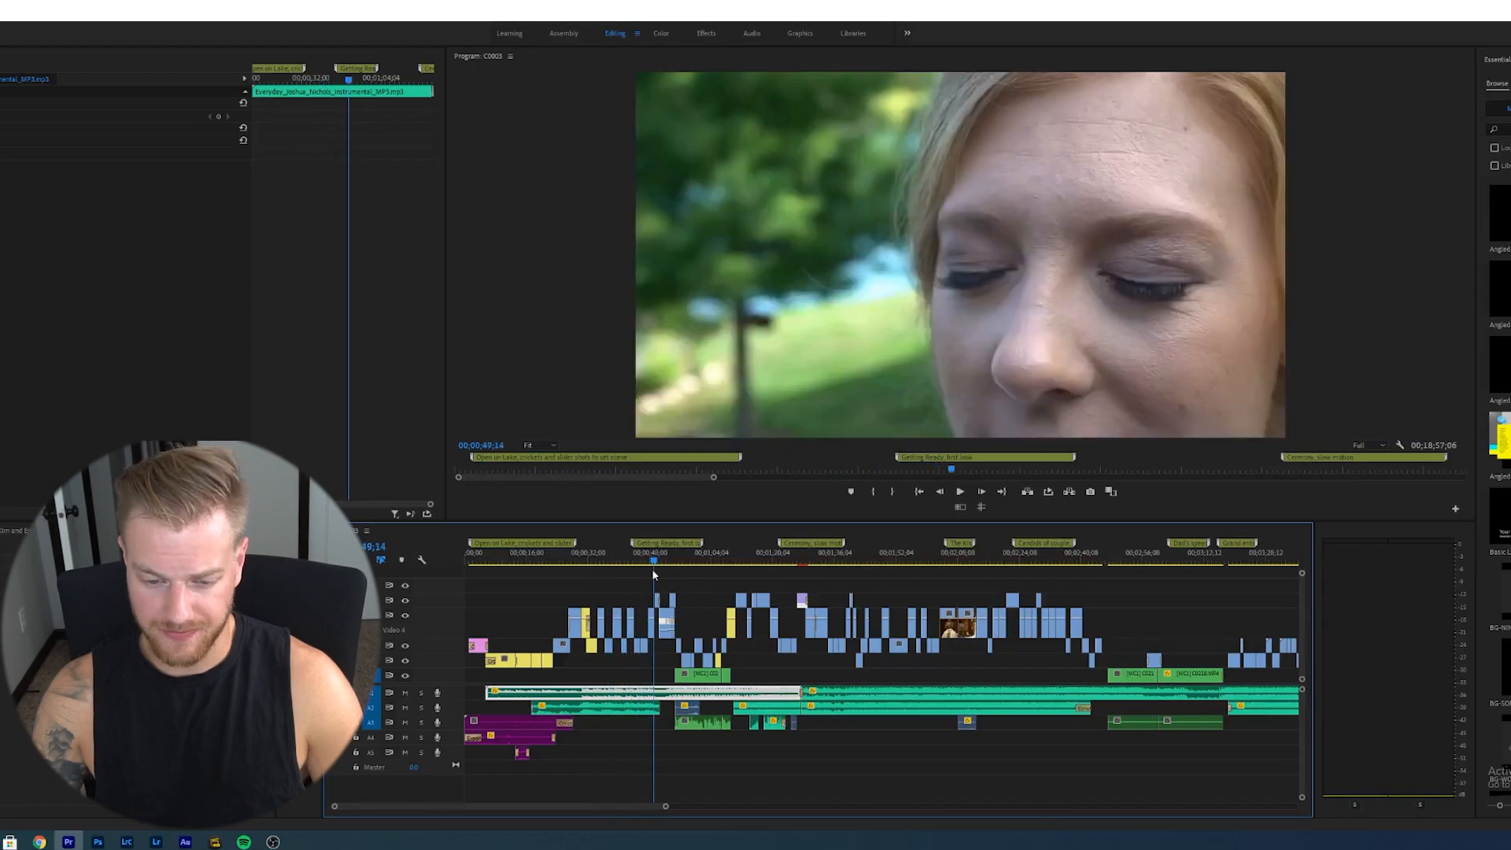
pyautogui.press('space')
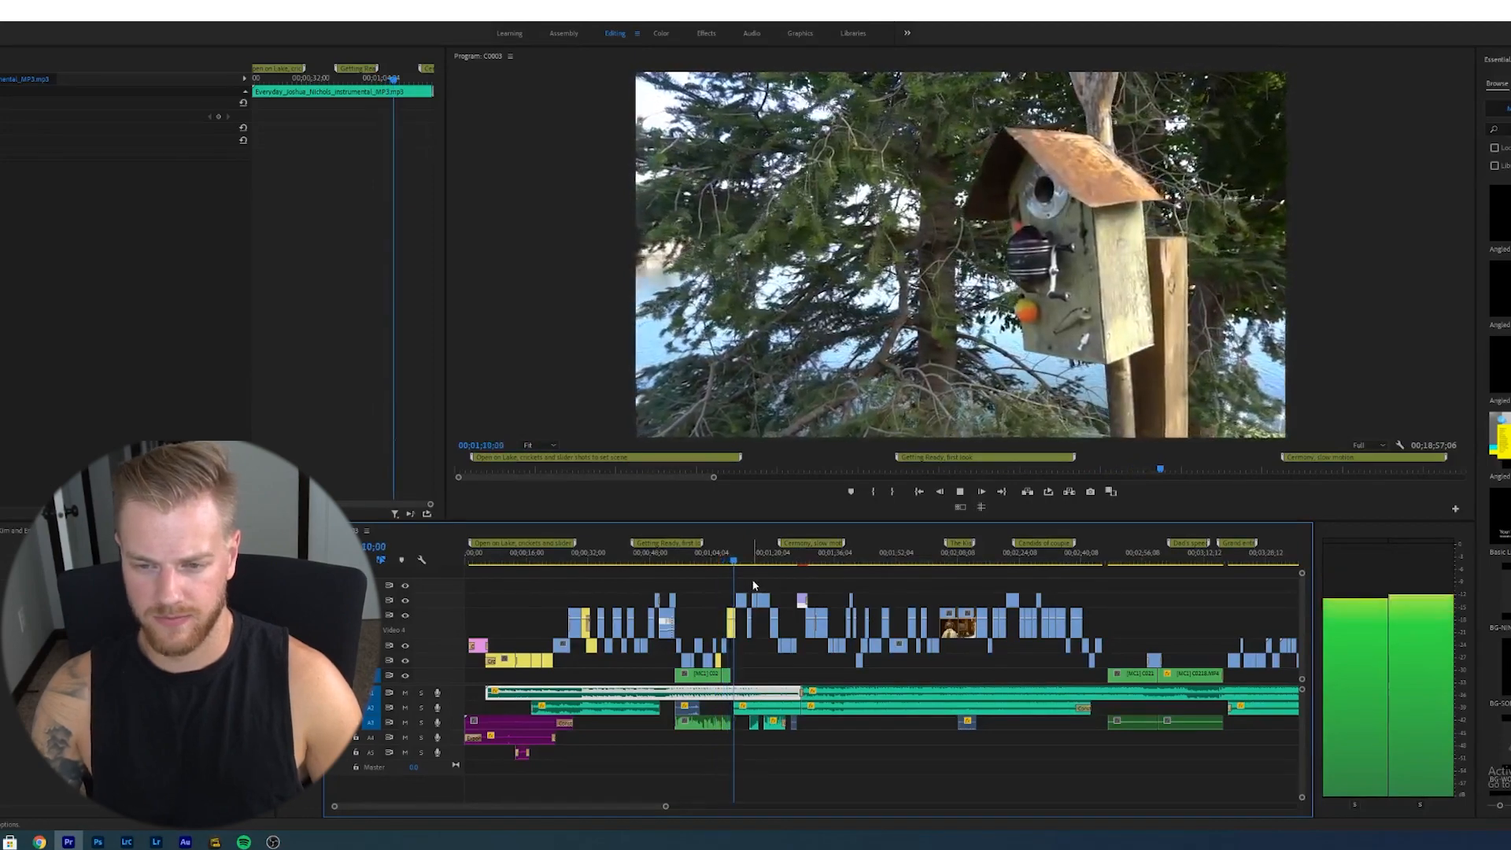
pyautogui.click(738, 561)
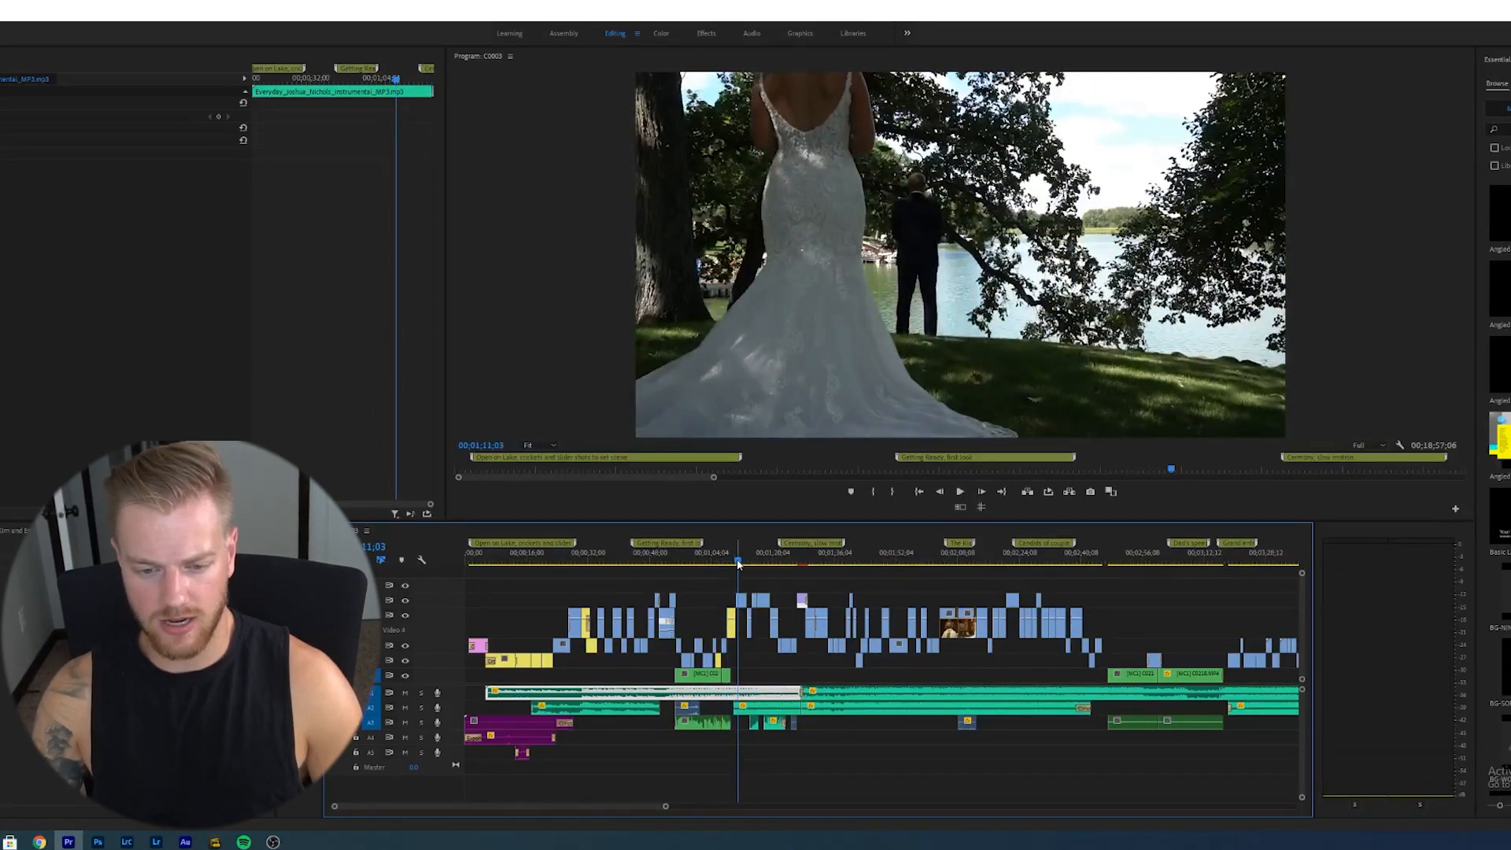
pyautogui.press('=')
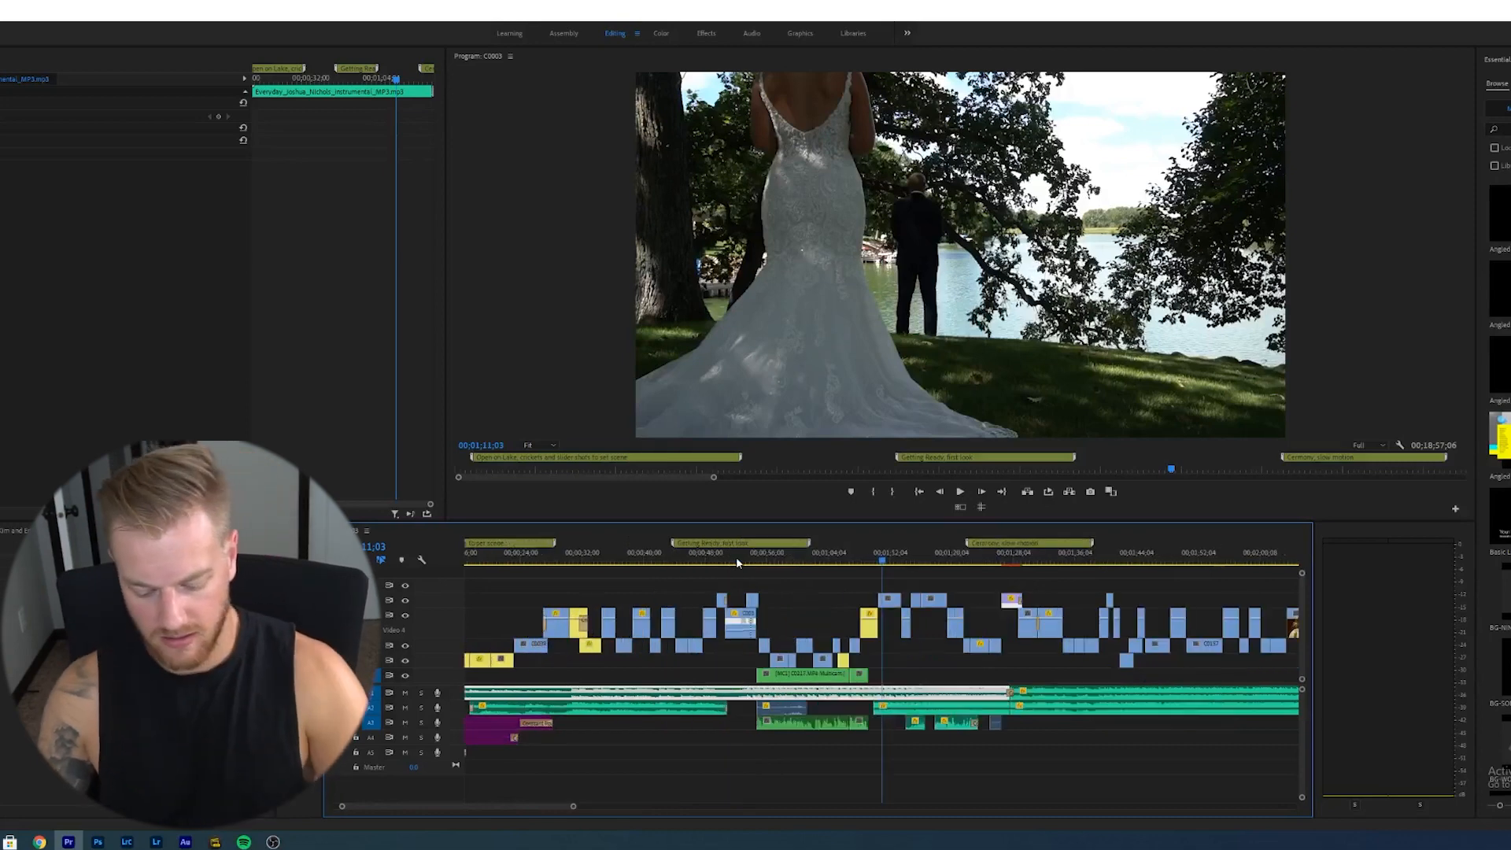
pyautogui.press('=')
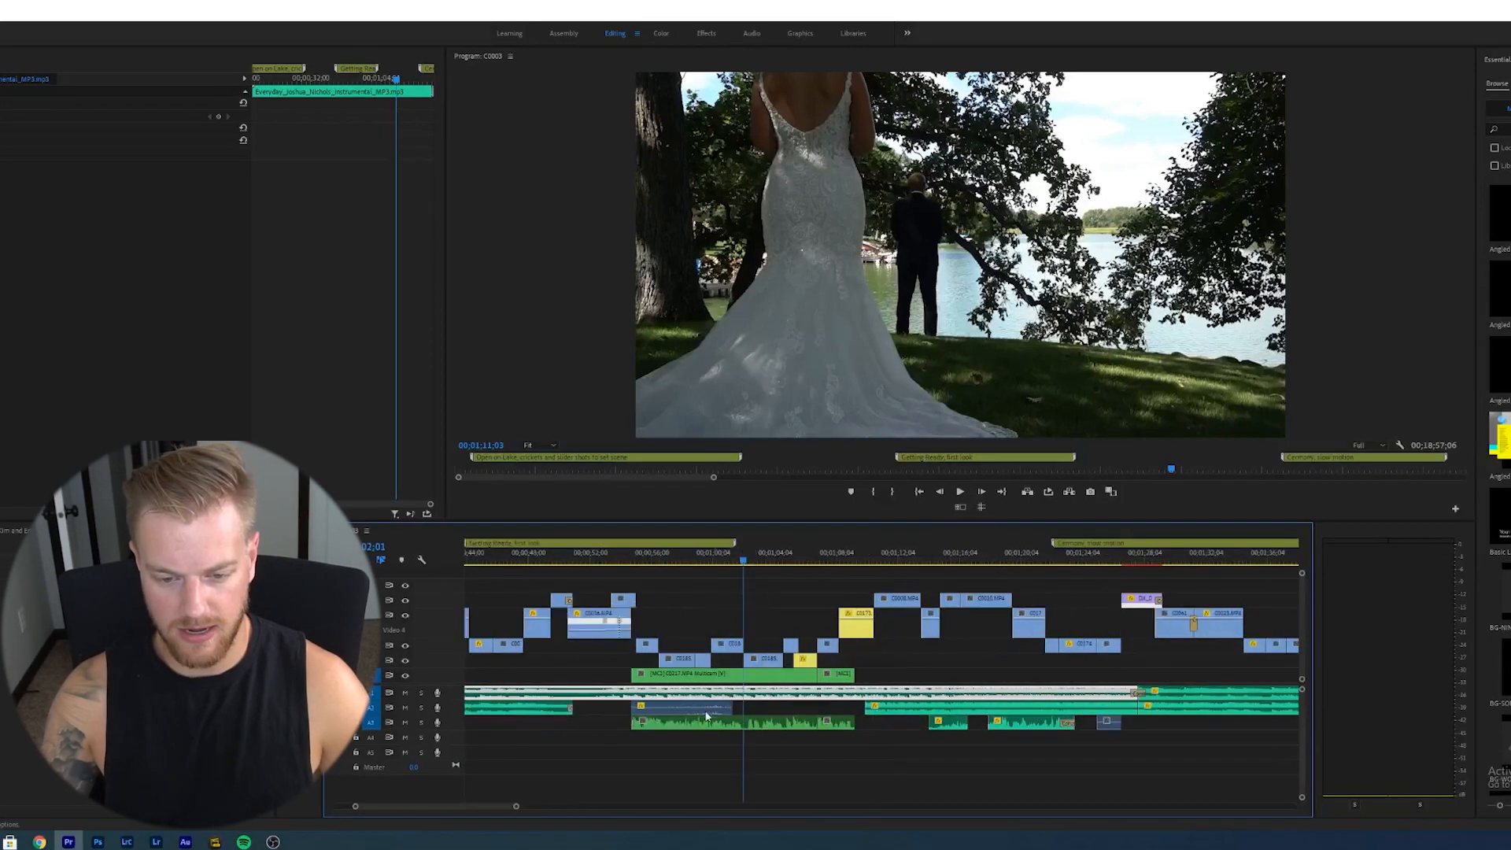
pyautogui.click(708, 717)
pyautogui.press('-')
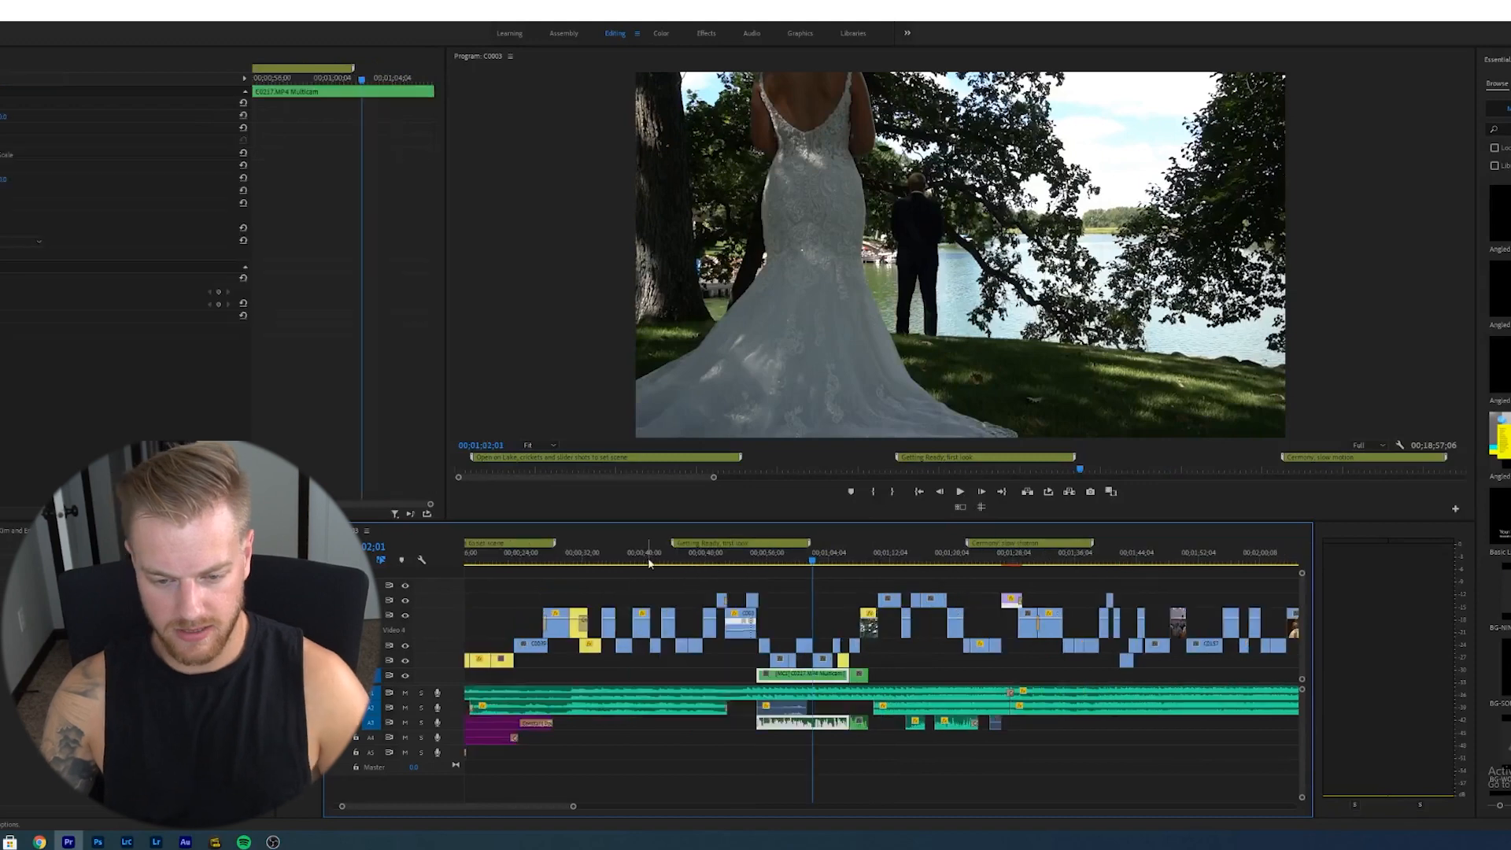
pyautogui.click(823, 587)
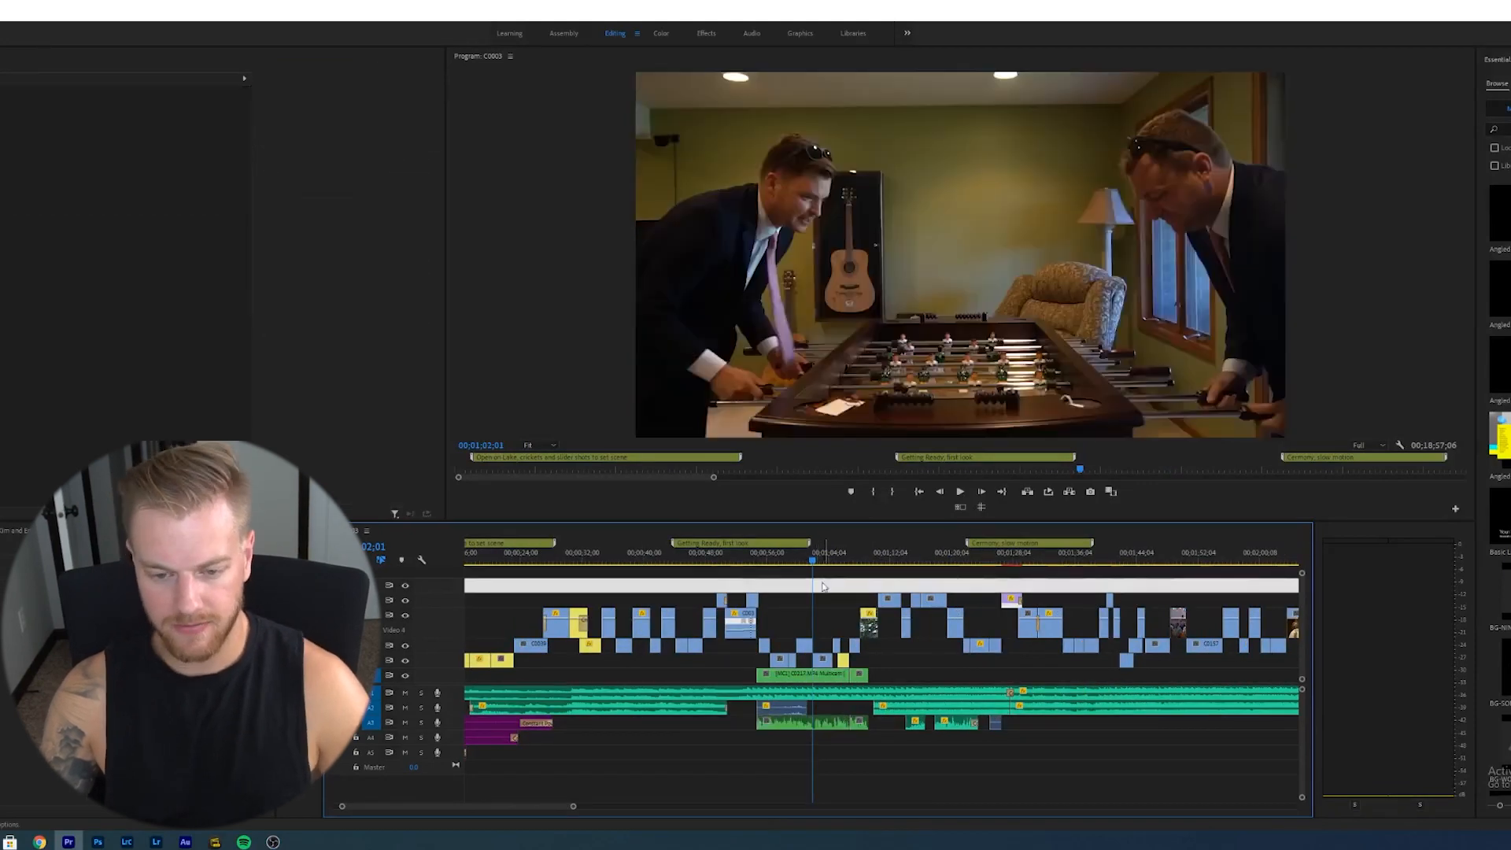
pyautogui.click(783, 572)
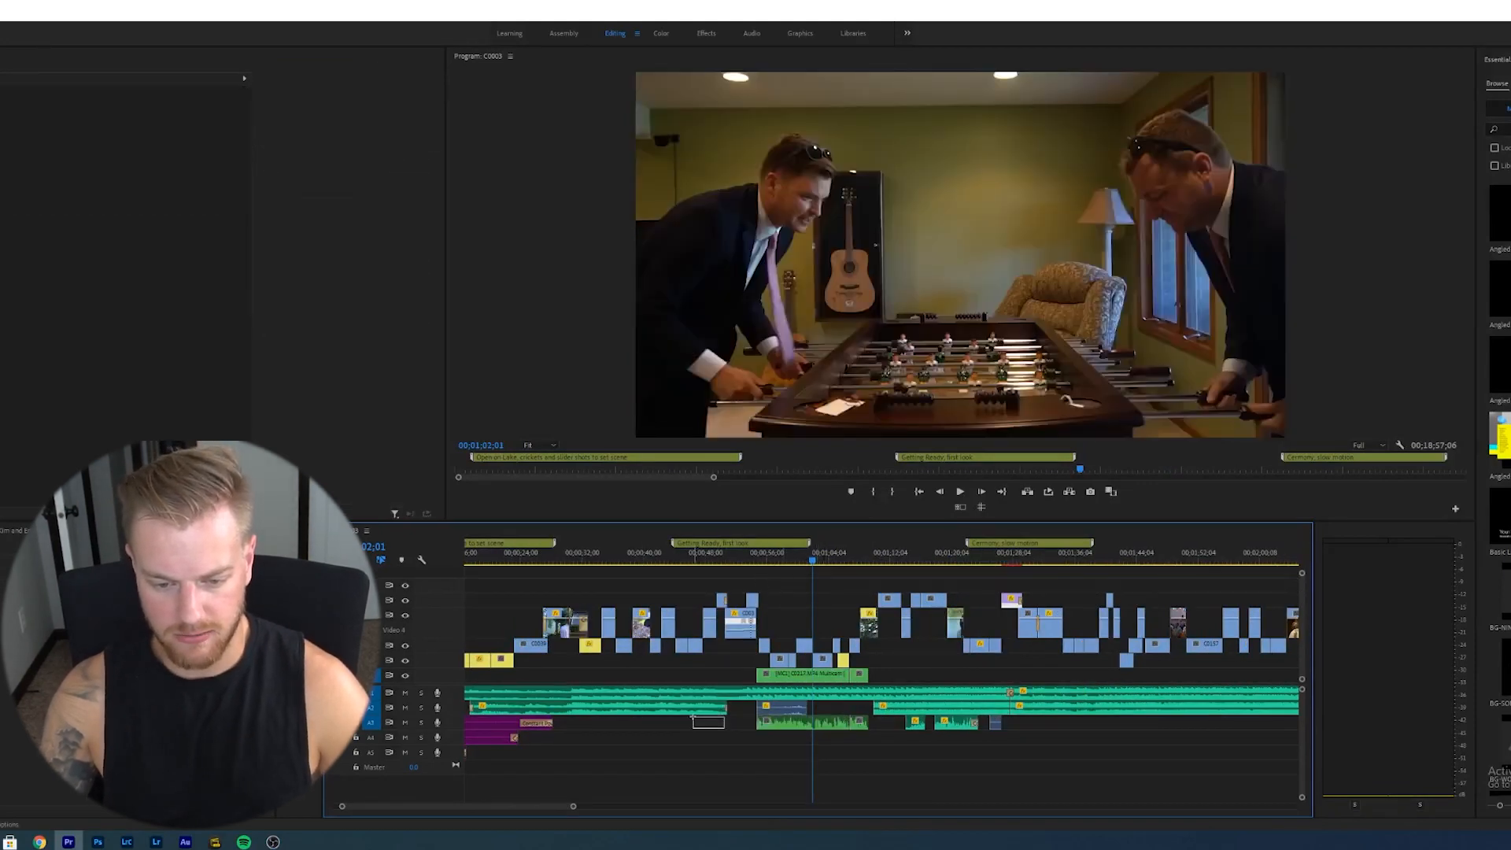
pyautogui.moveTo(692, 718); pyautogui.dragTo(691, 712)
pyautogui.click(887, 709)
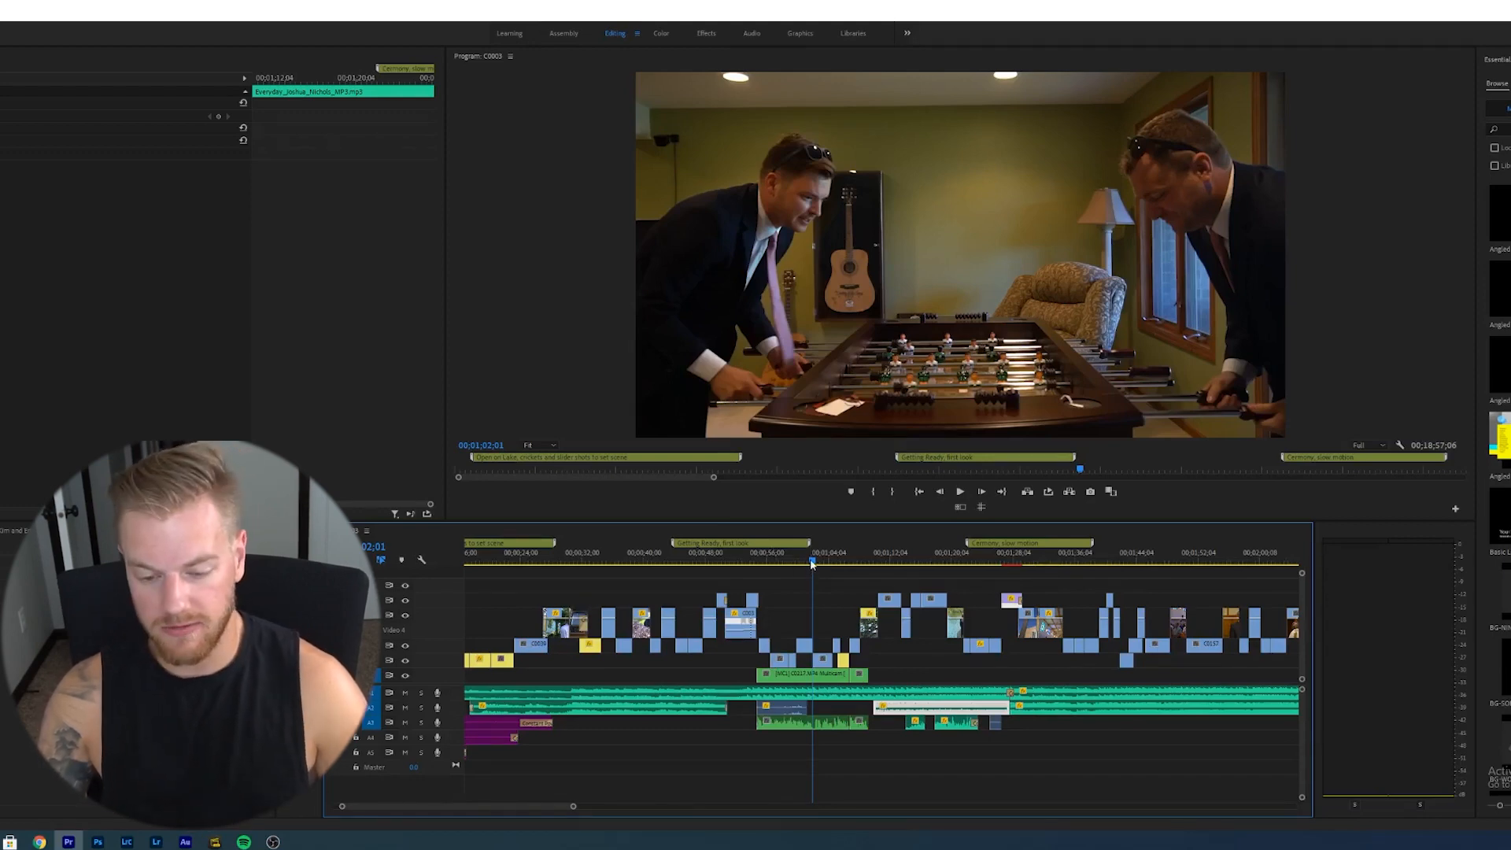
# - Play back the sequence from the first-look shots and save the project
pyautogui.moveTo(812, 564); pyautogui.dragTo(868, 581)
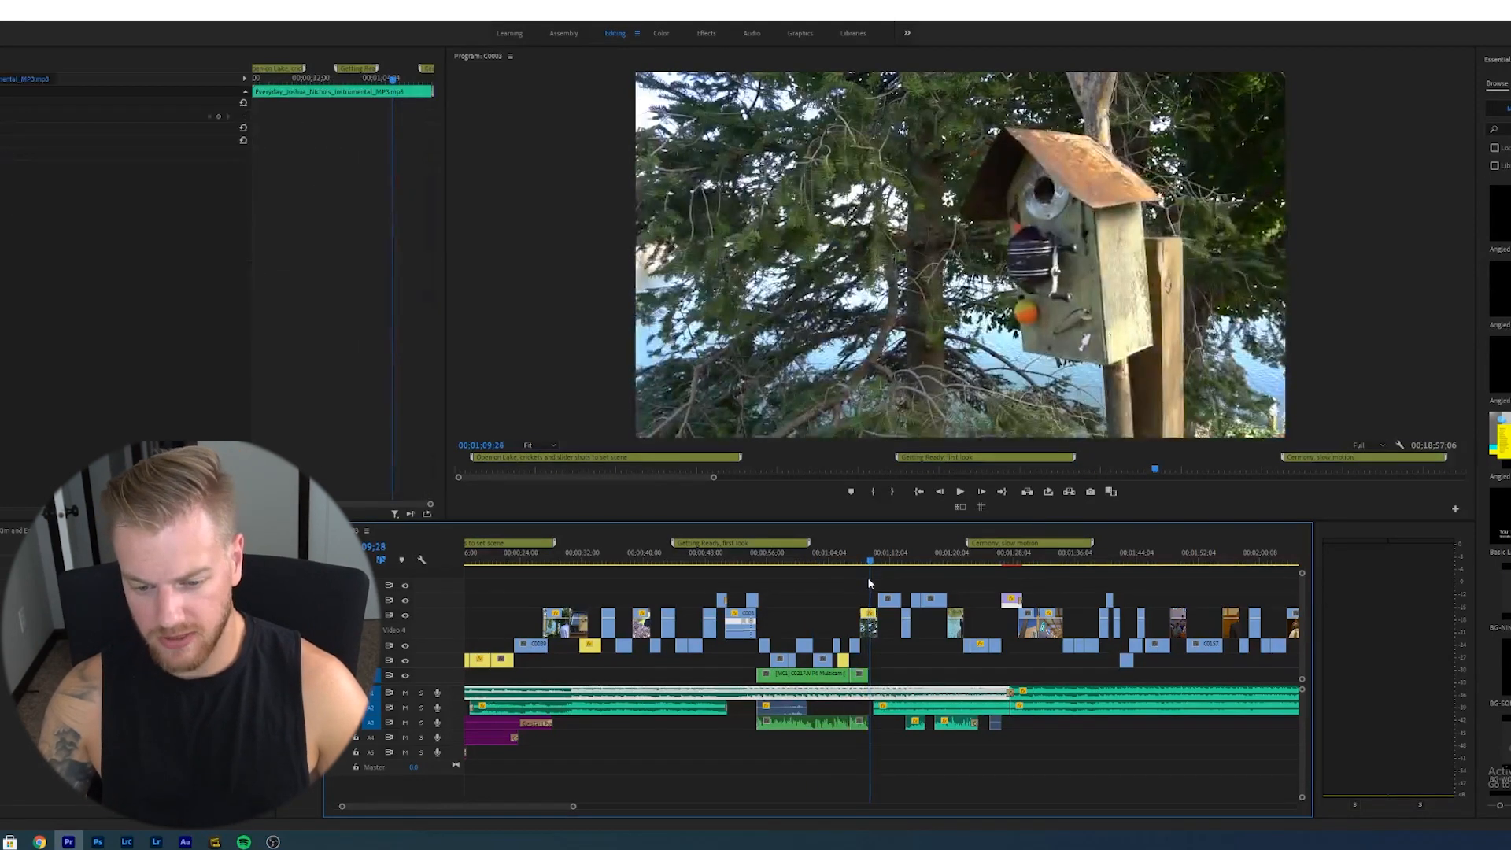
pyautogui.press('space')
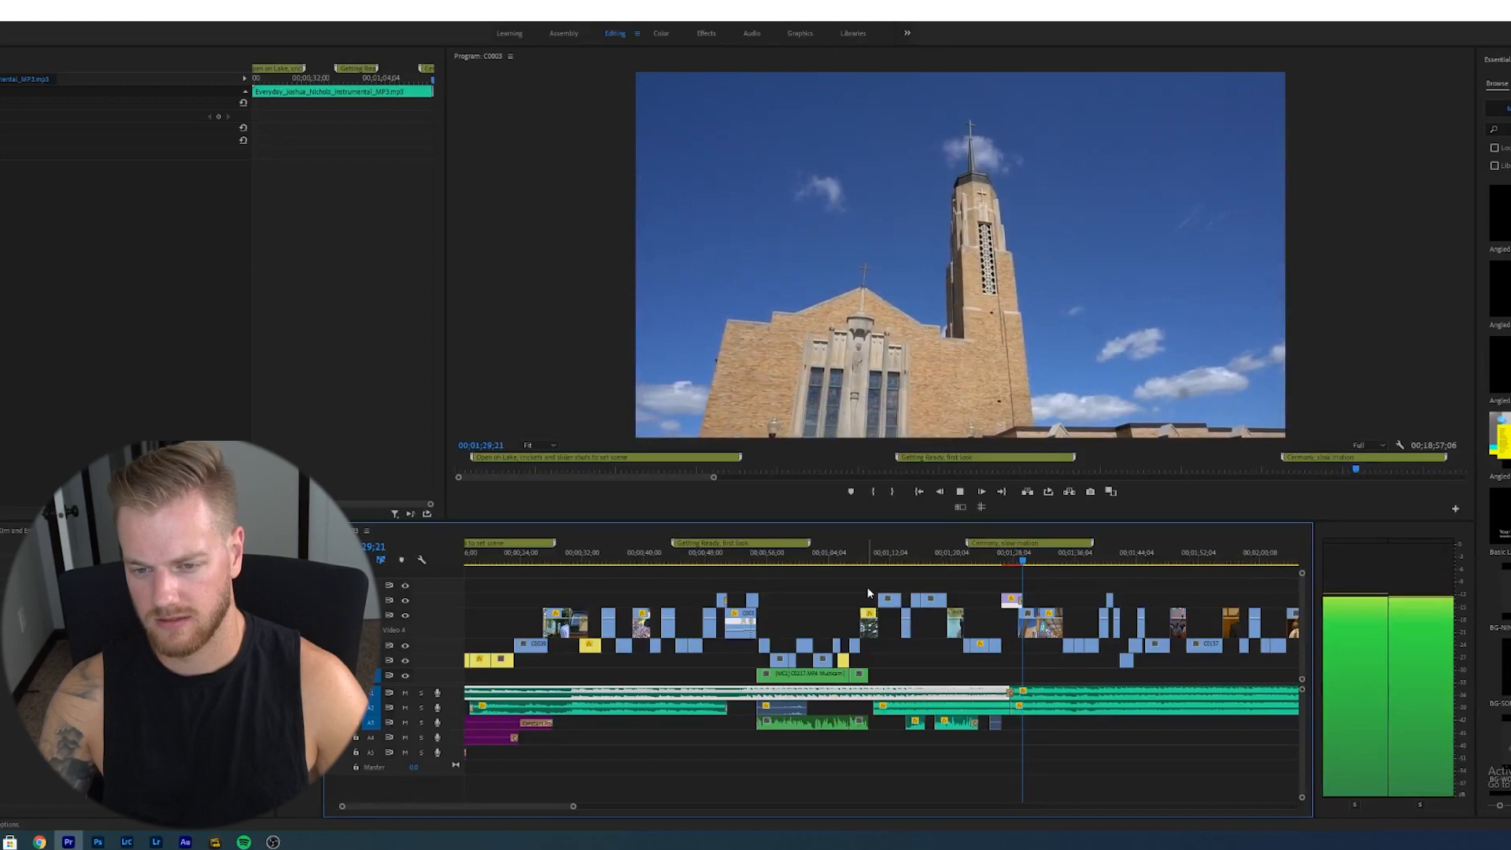
pyautogui.press('space')
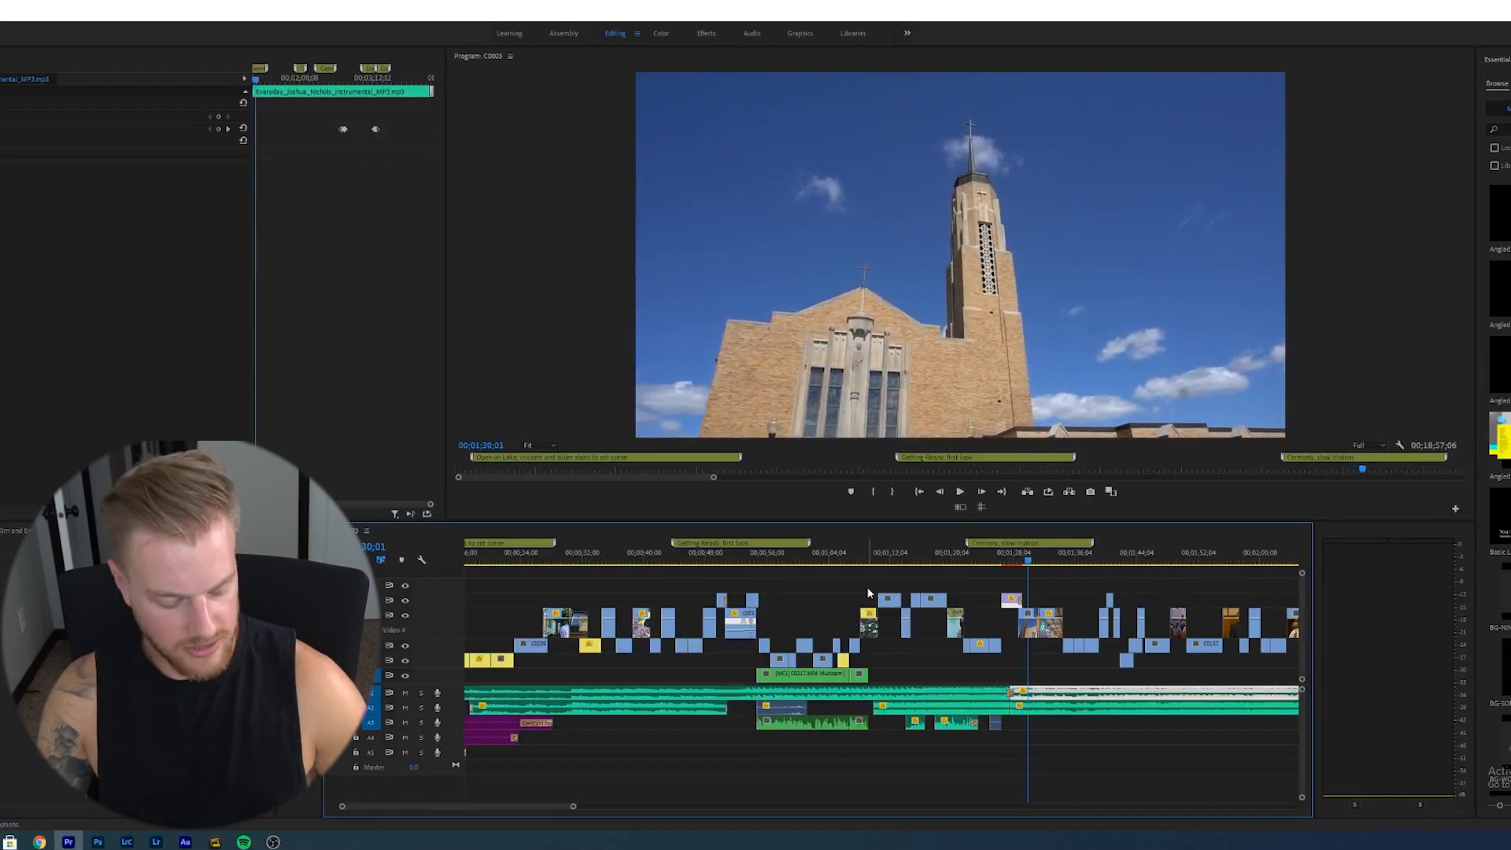
pyautogui.hotkey('ctrl', 's')
# - Zoom and scrub to the ceremony section and play back from there
pyautogui.press('-')
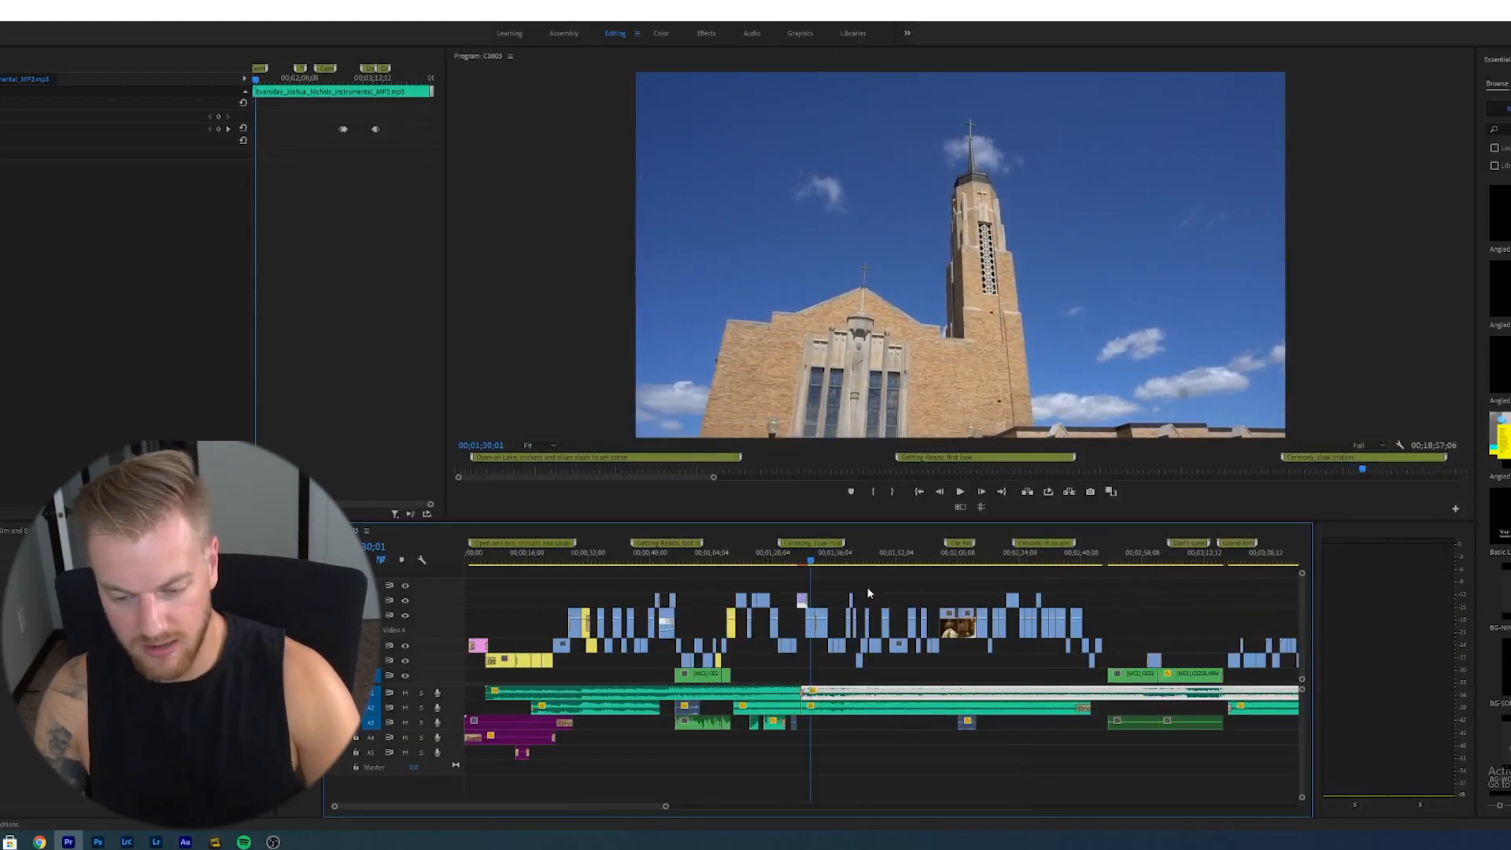
pyautogui.press('=')
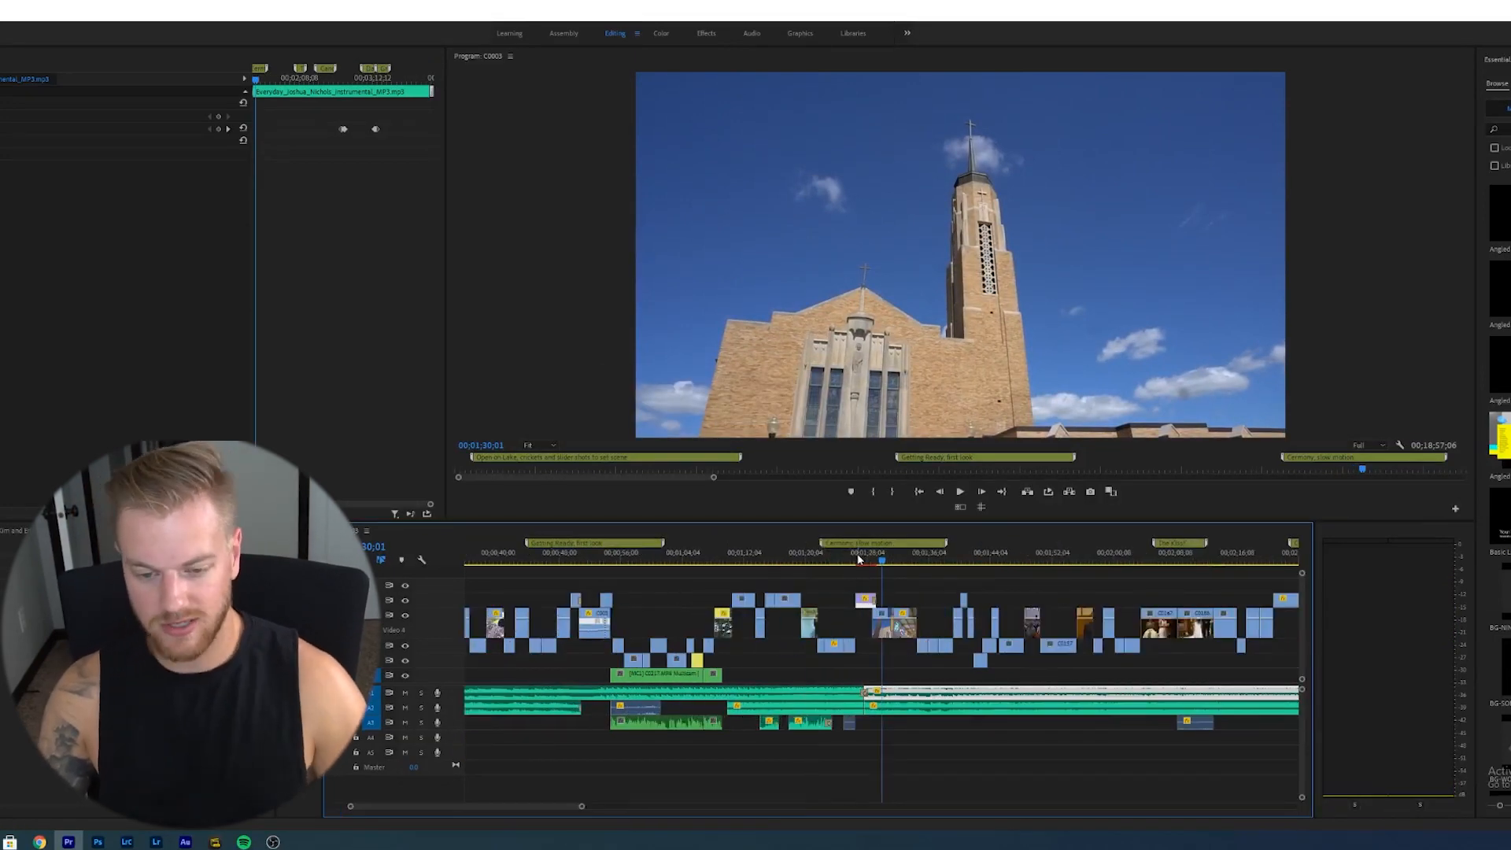
pyautogui.moveTo(857, 559); pyautogui.dragTo(880, 567)
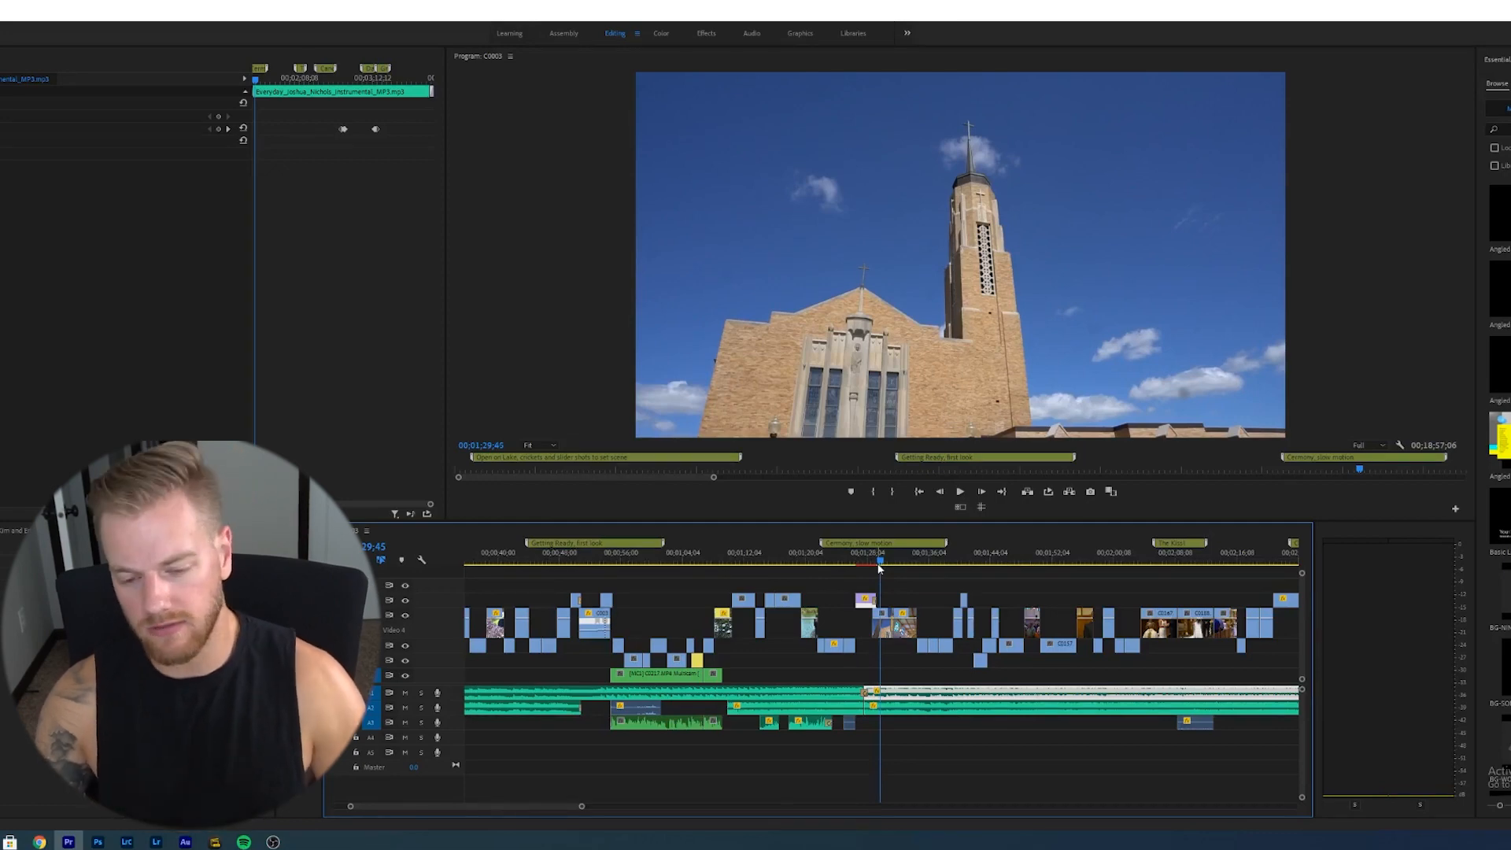
pyautogui.press('space')
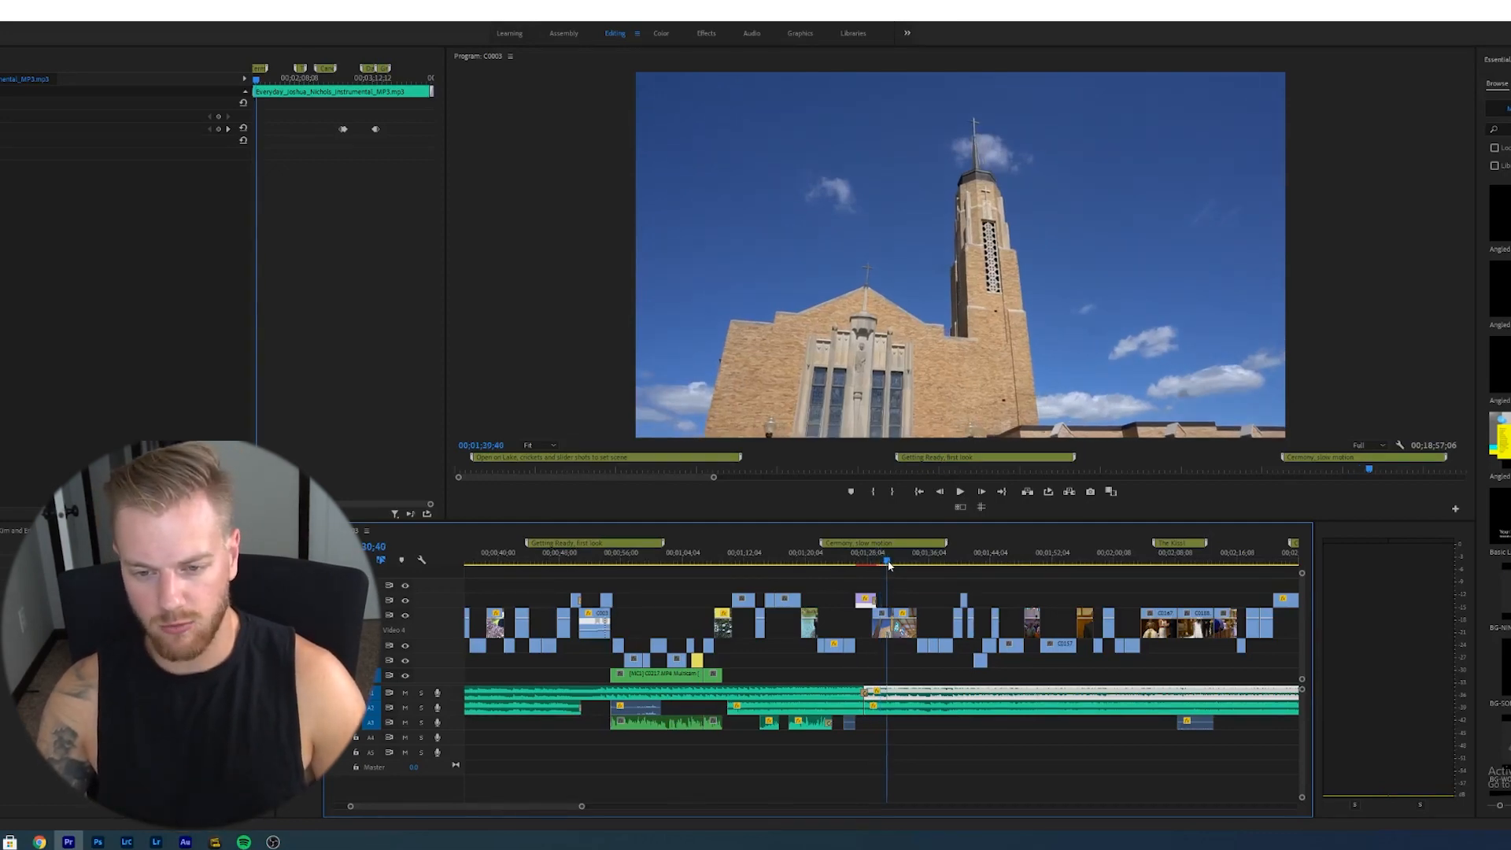
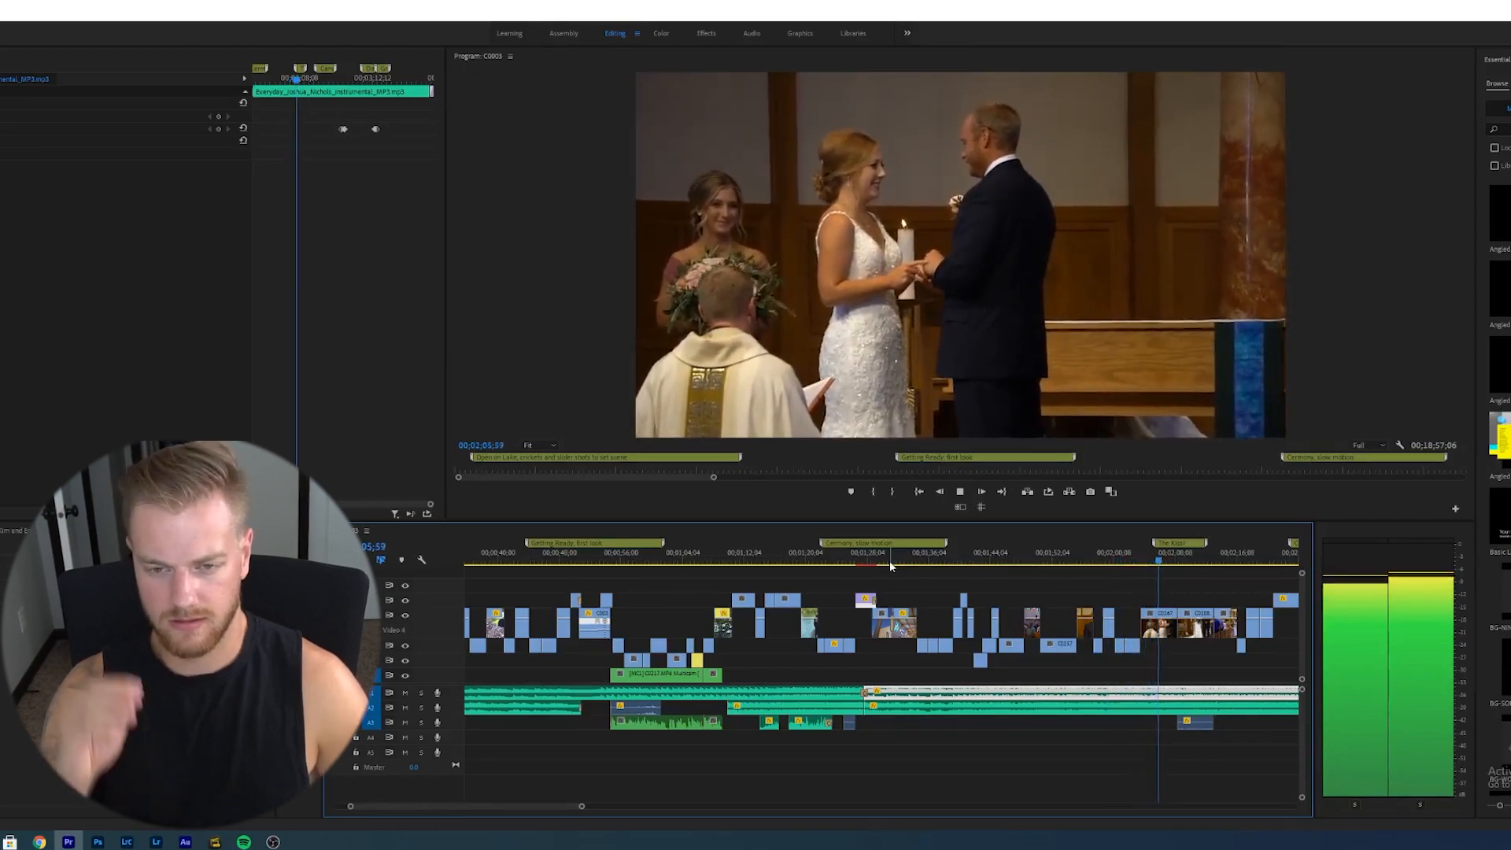
# - Zoom into the ceremony section and play back from the kiss marker
pyautogui.press('space')
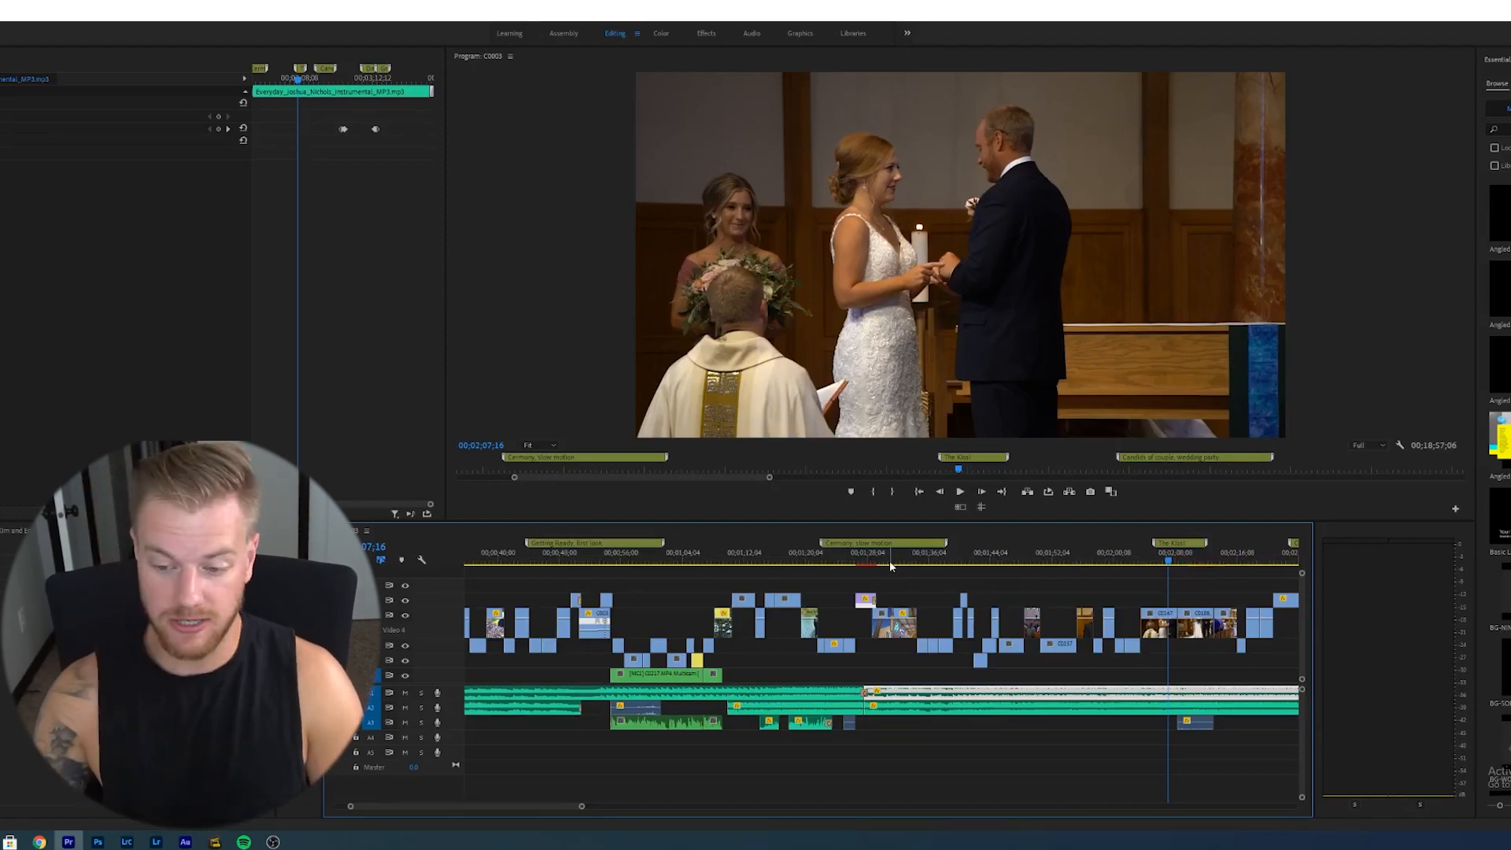
pyautogui.press('=')
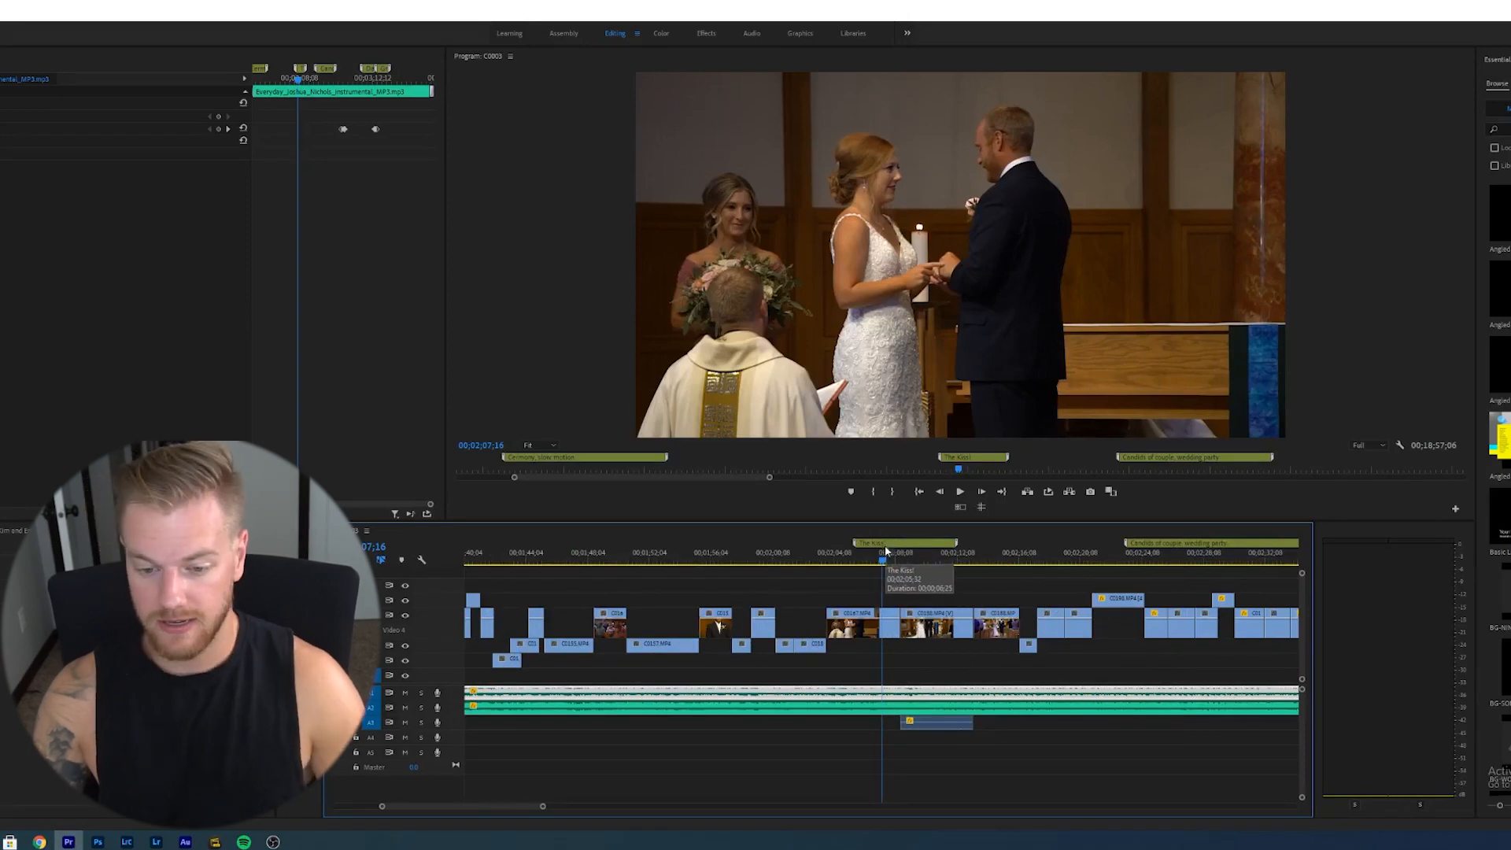
pyautogui.moveTo(881, 560); pyautogui.dragTo(858, 560)
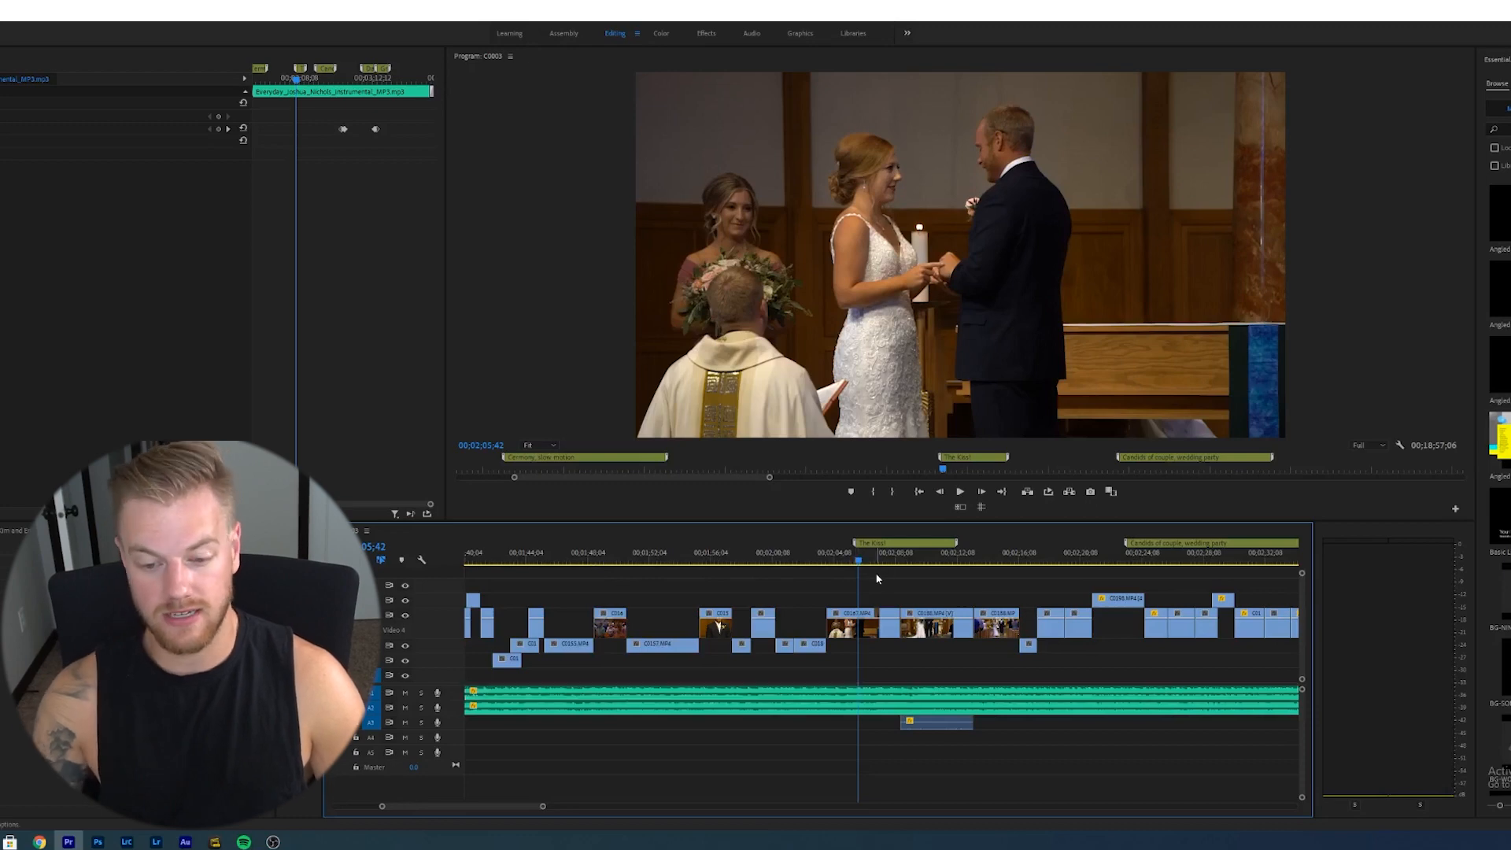
pyautogui.press('space')
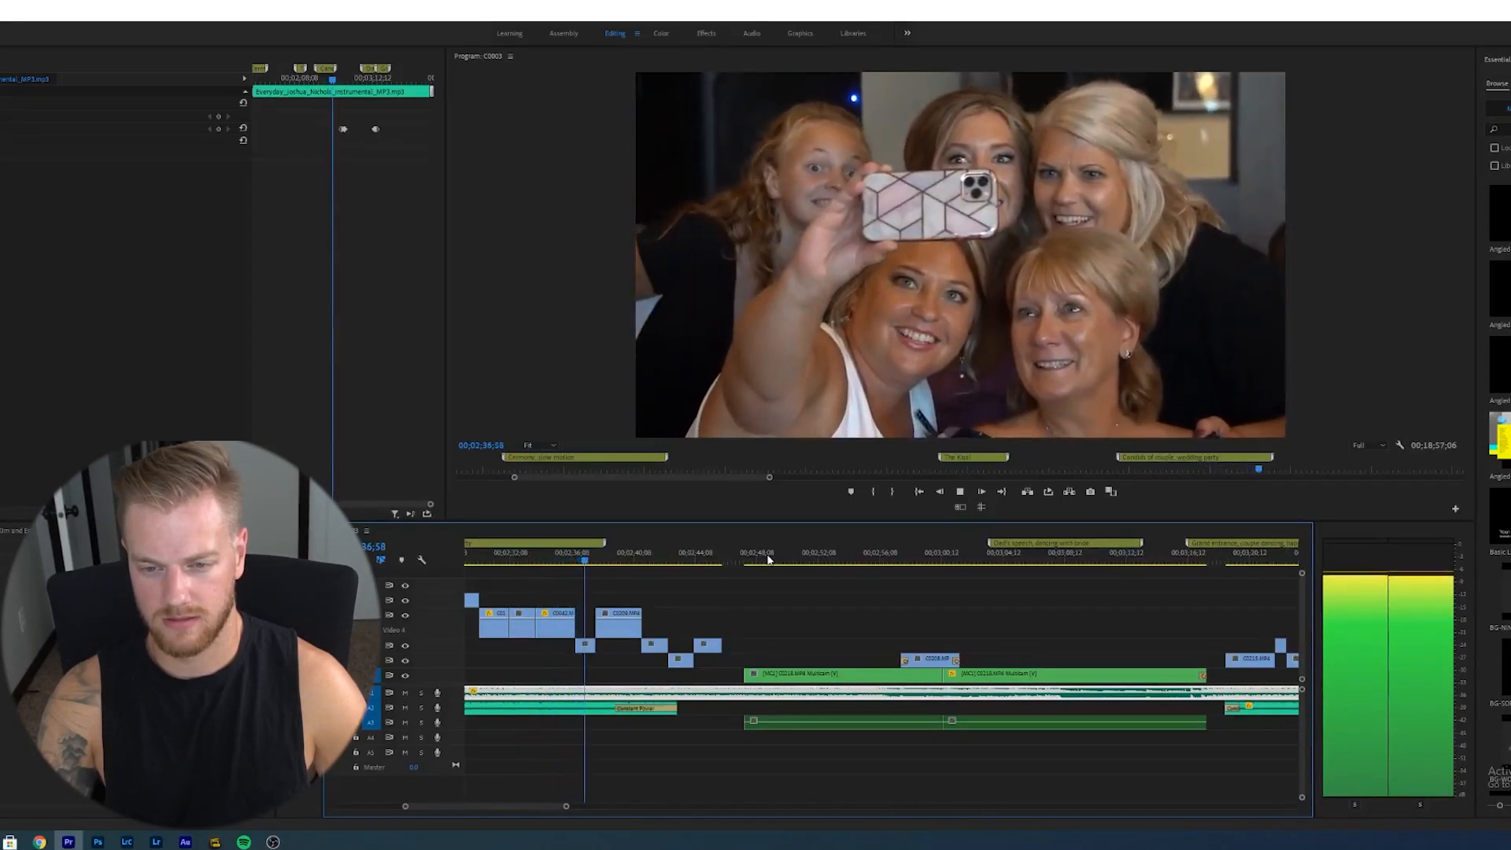
# - Zoom and scrub forward to the reception toasts section and play it back
pyautogui.press('space')
pyautogui.press('-')
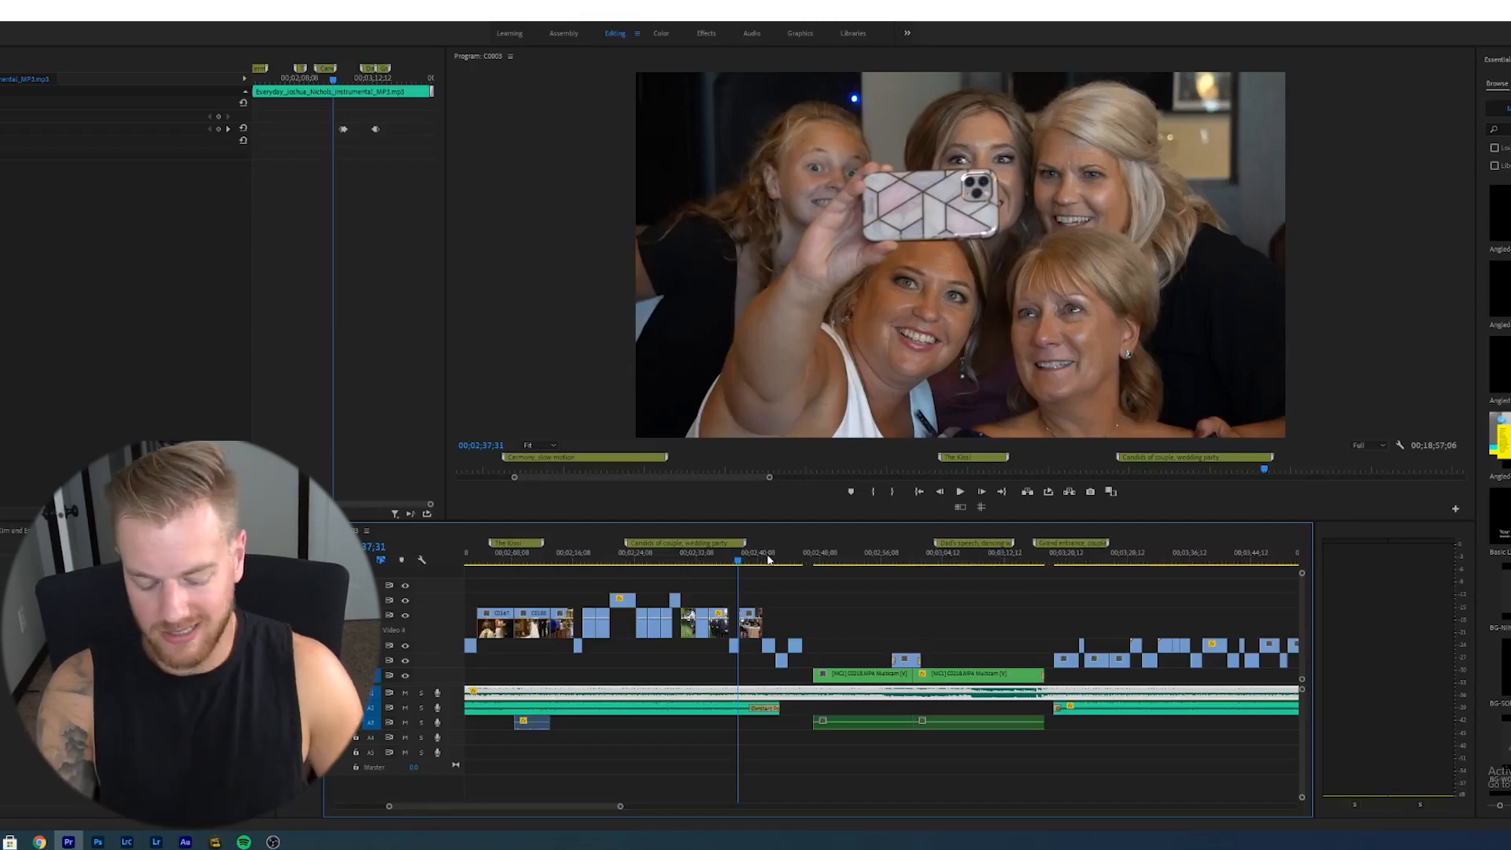
pyautogui.press('=')
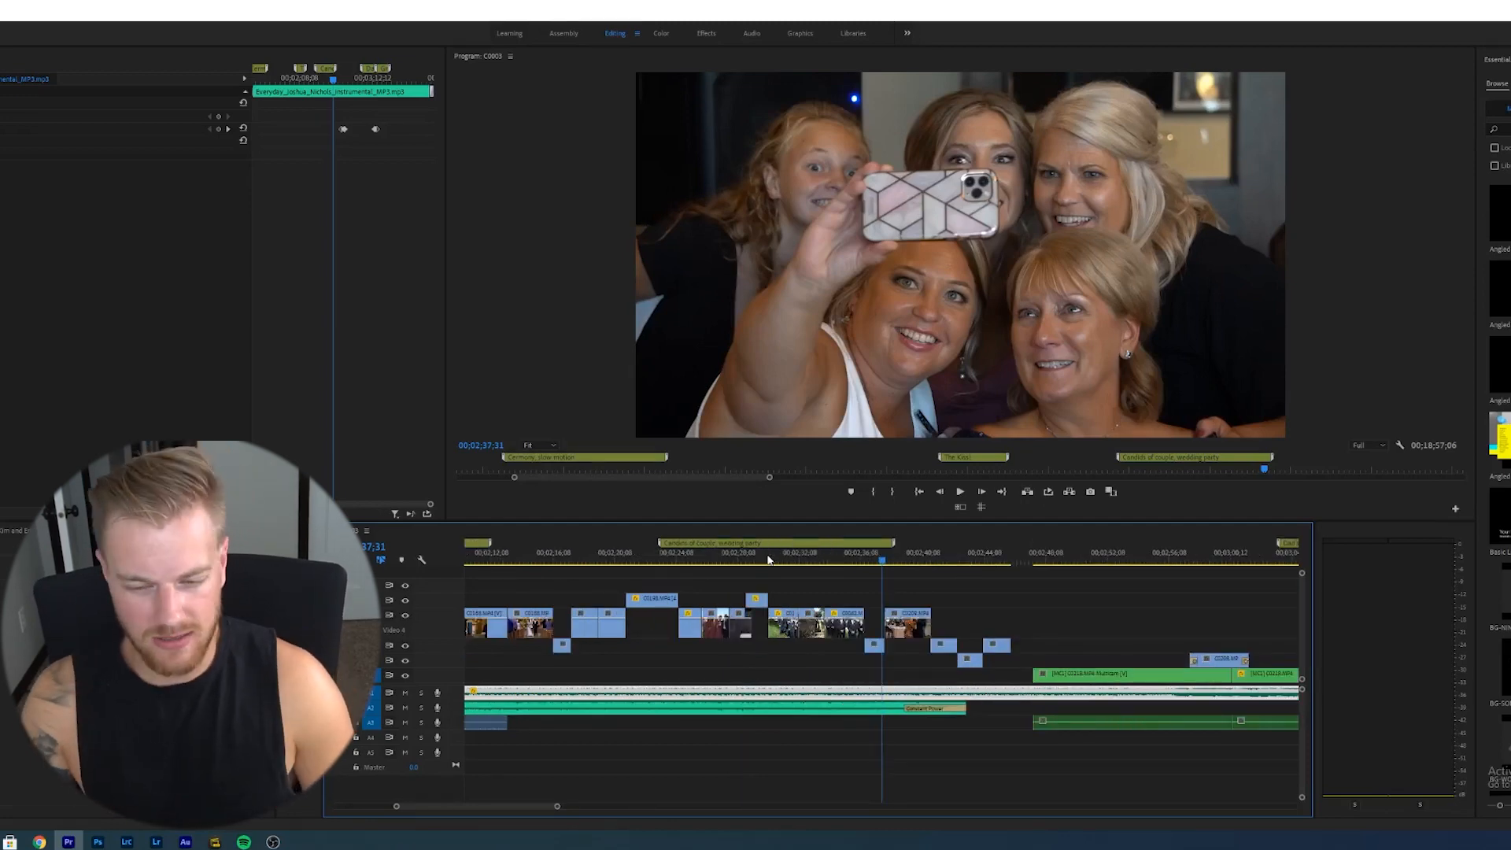
pyautogui.moveTo(903, 561); pyautogui.dragTo(1014, 565)
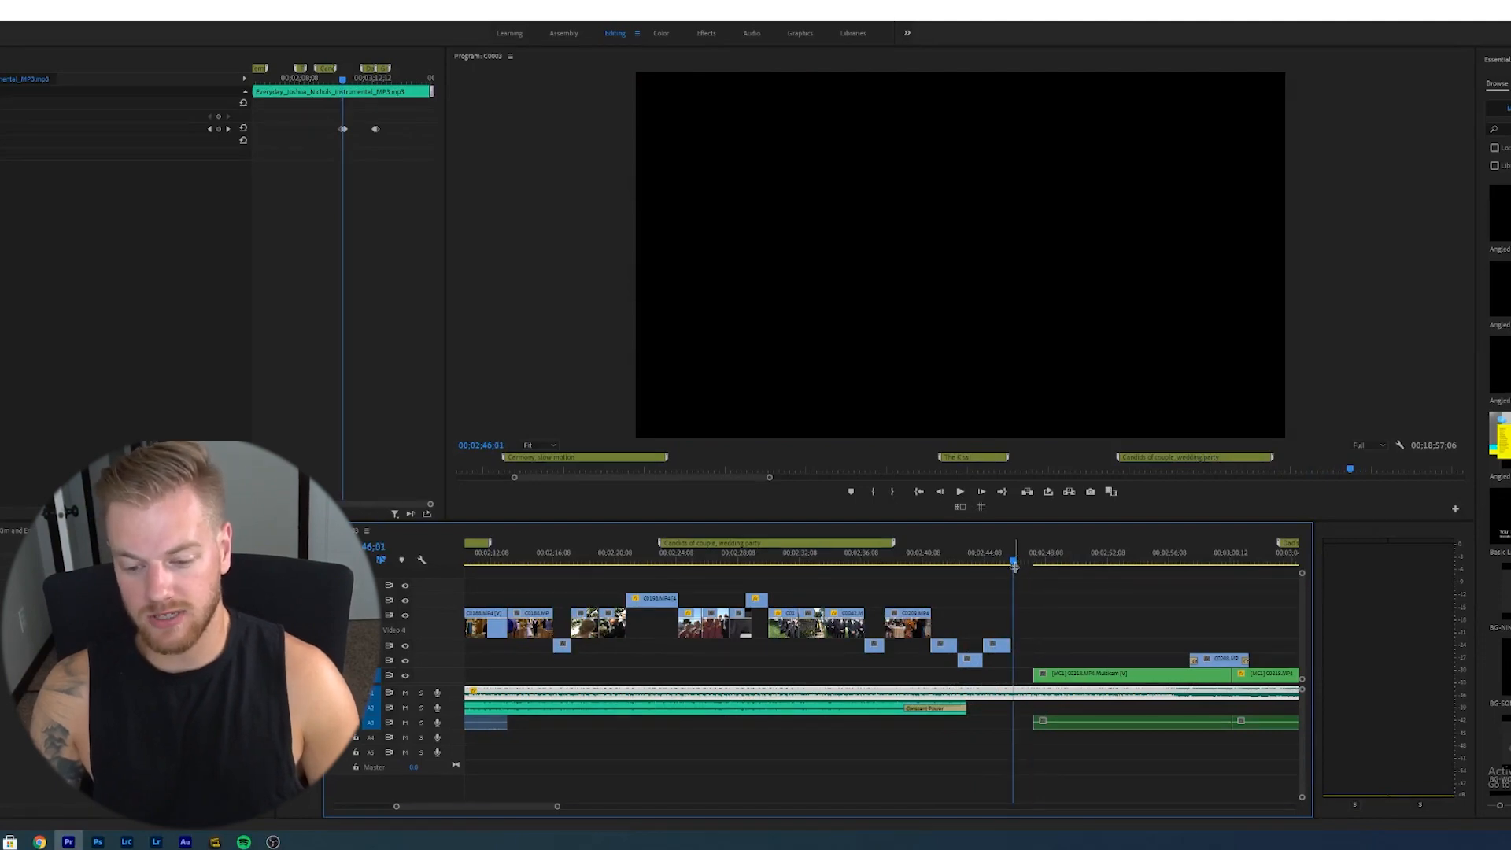
pyautogui.press('-')
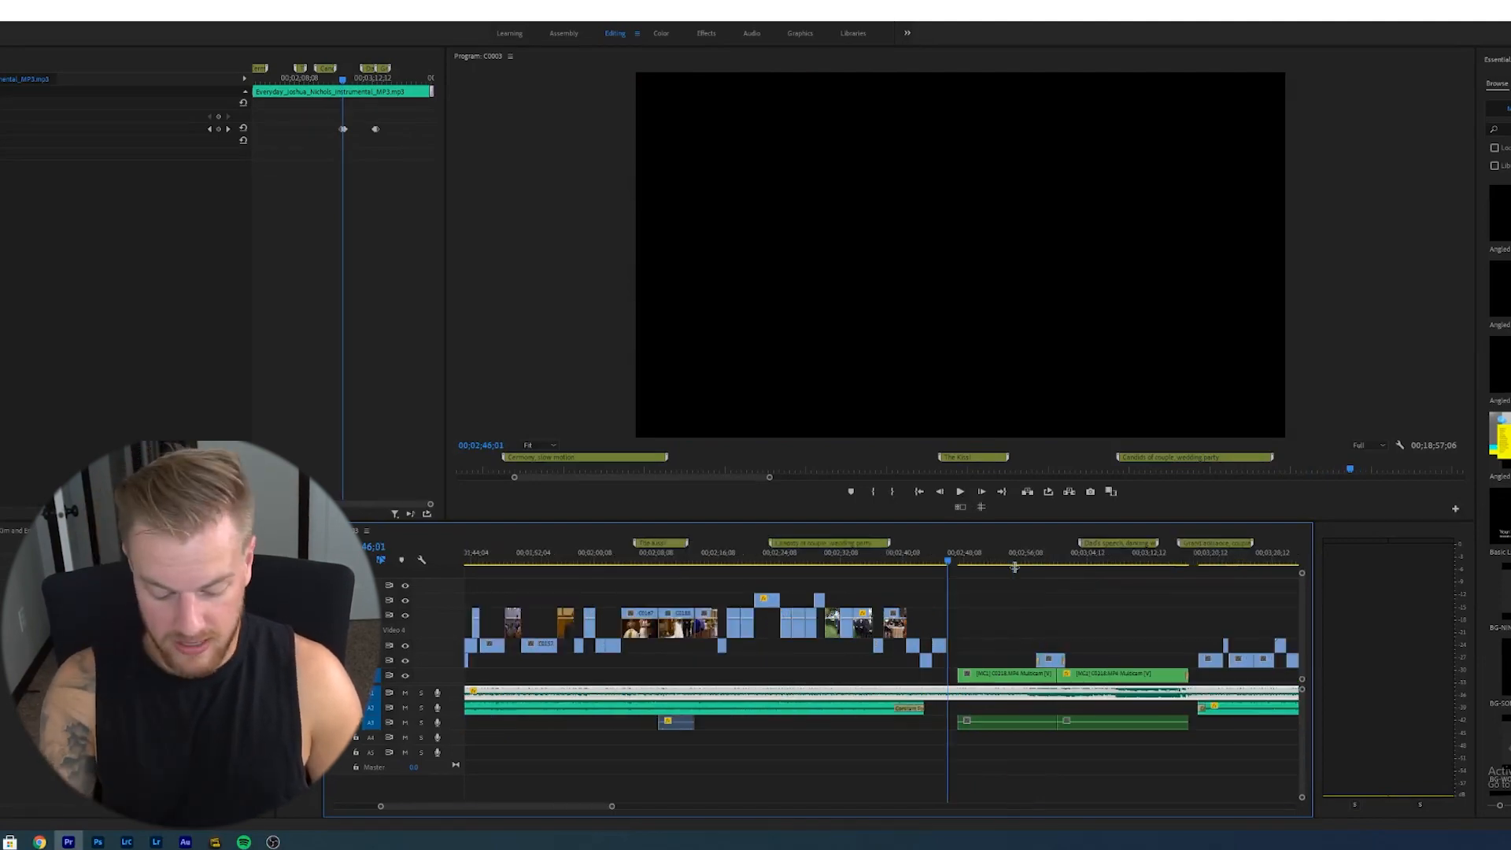
pyautogui.press('=')
pyautogui.press('-')
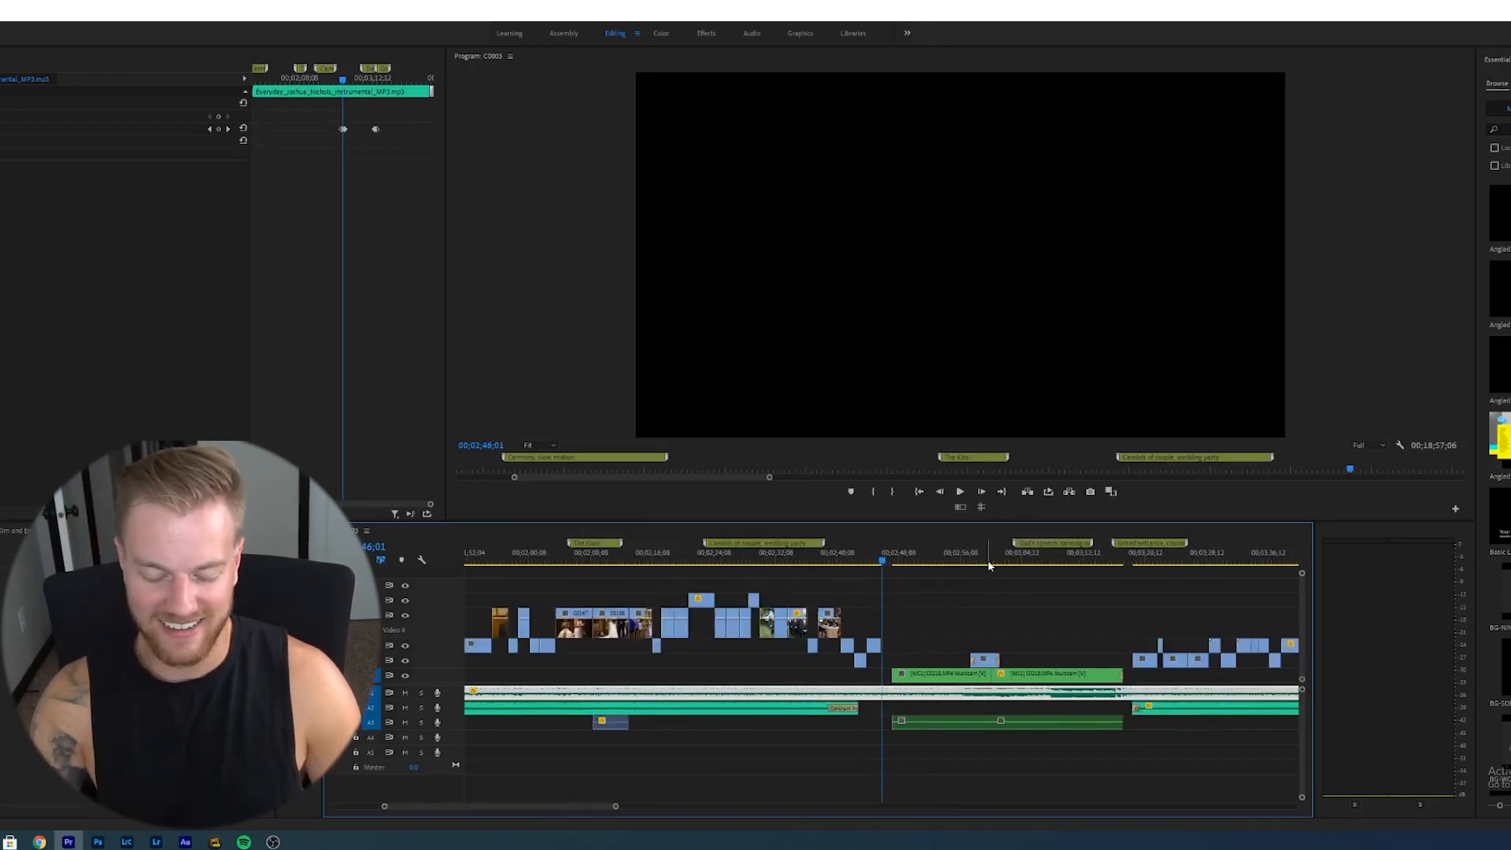
pyautogui.press('=')
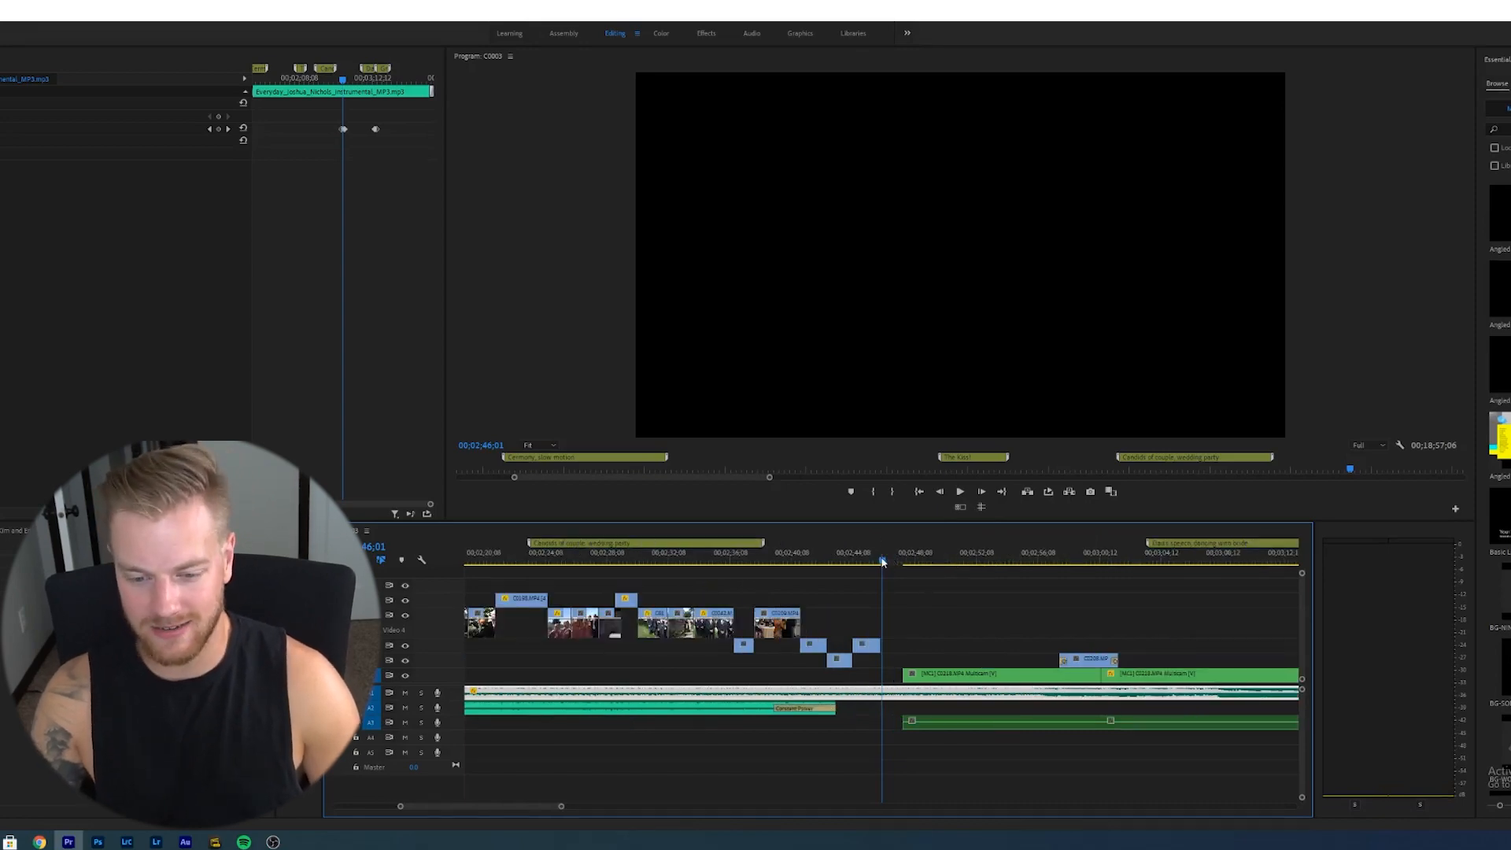
pyautogui.moveTo(882, 560); pyautogui.dragTo(902, 564)
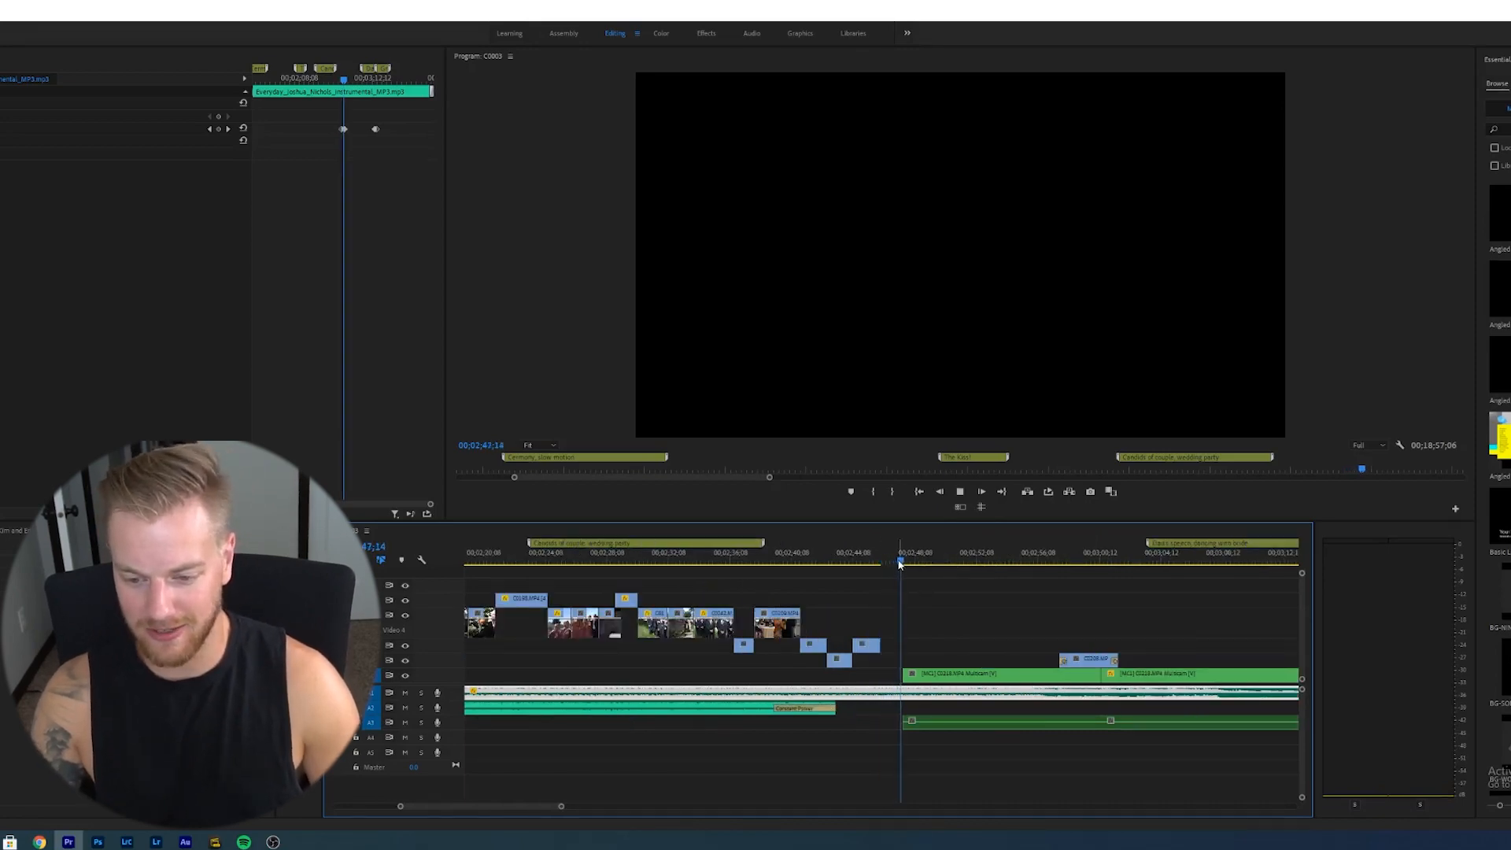
pyautogui.press('space')
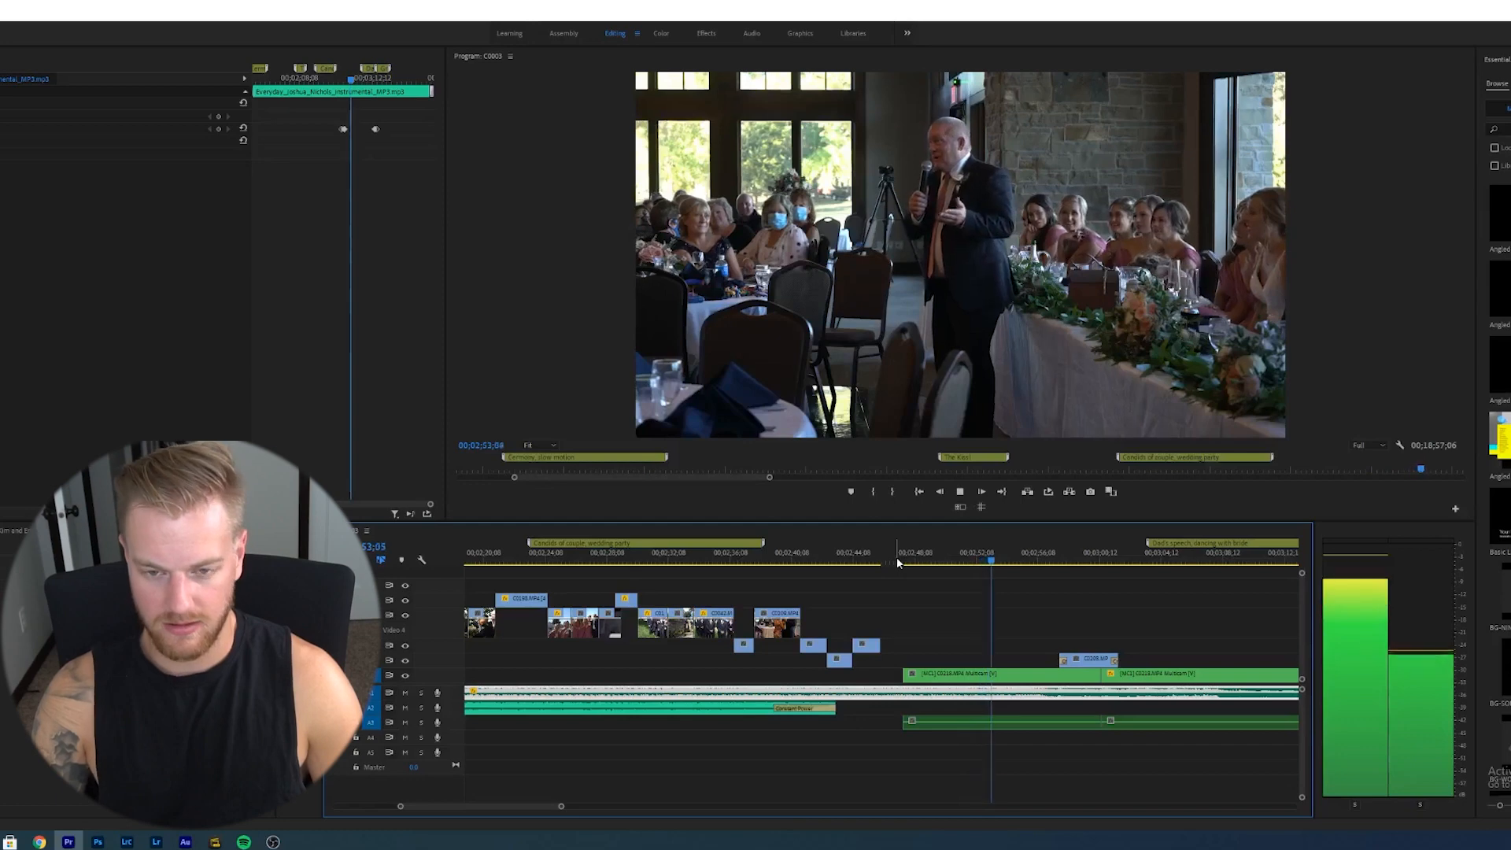
pyautogui.press('space')
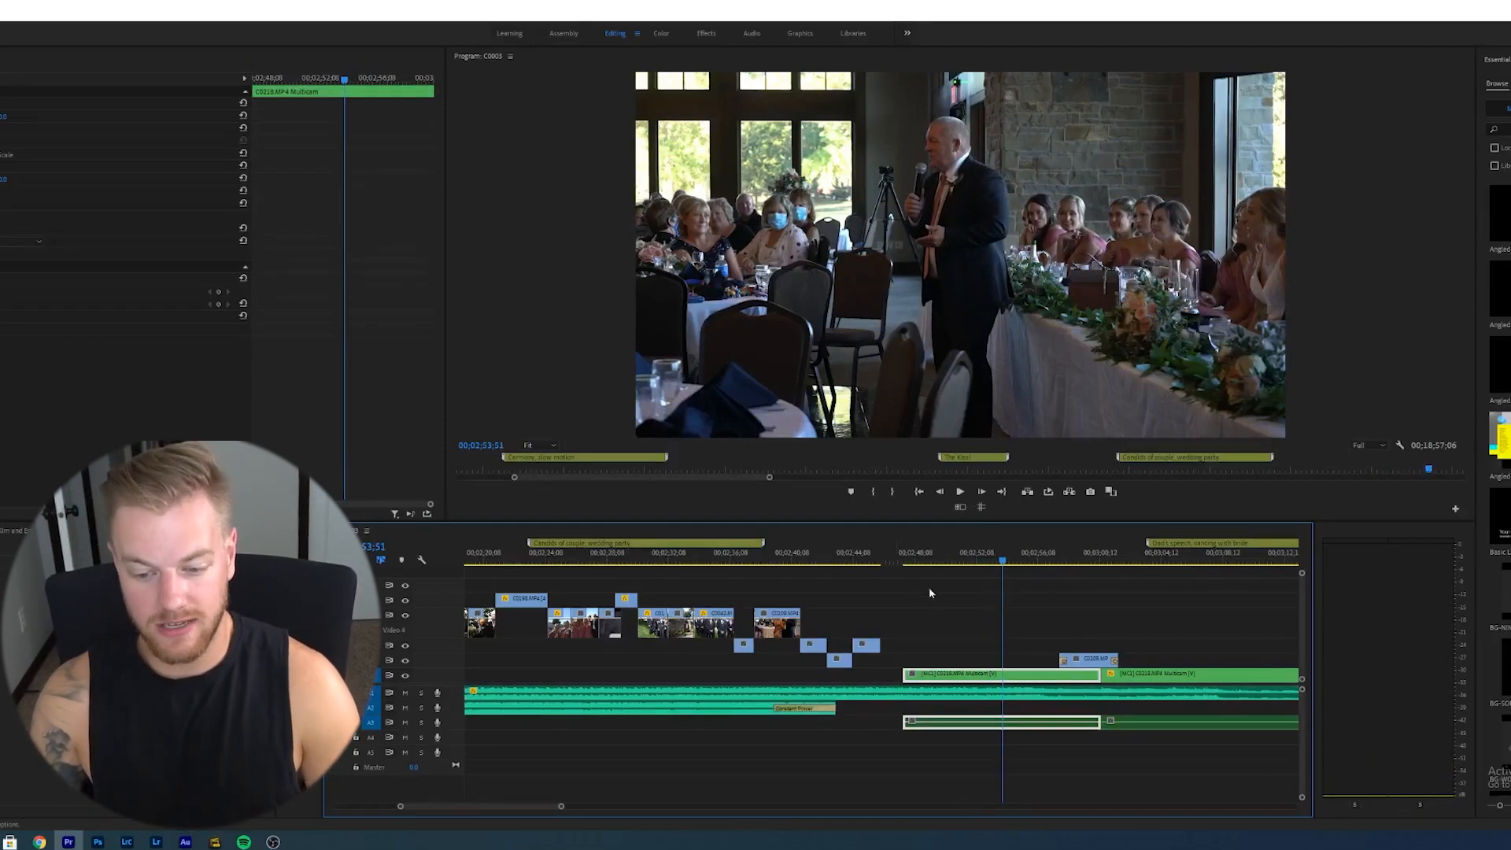
# - Select the speech clips and scrub through the dad's speech into the father-daughter dance, playing it back
pyautogui.click(960, 694)
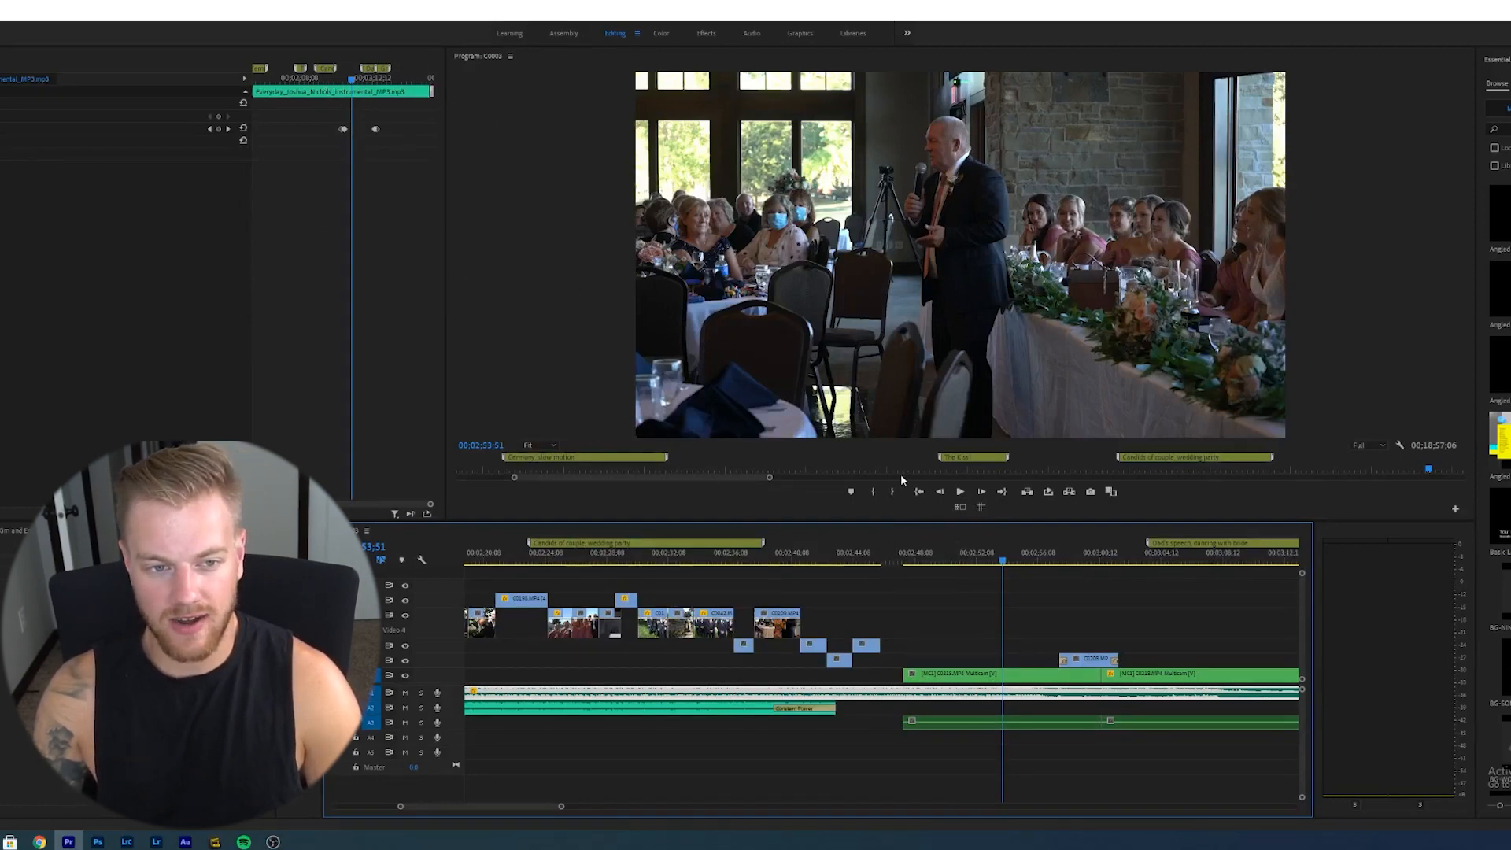
pyautogui.moveTo(1002, 564); pyautogui.dragTo(1045, 685)
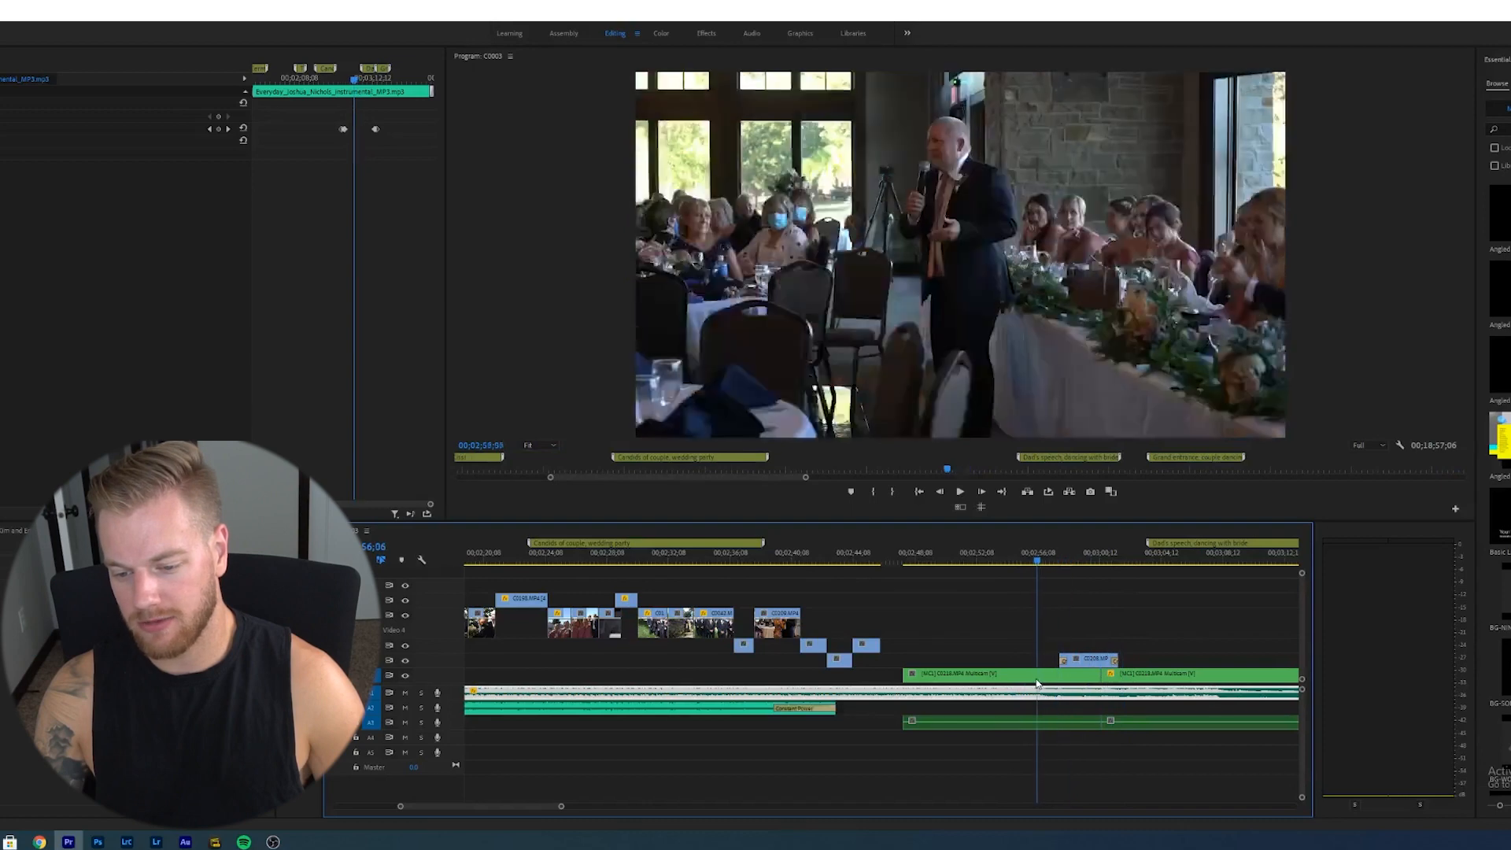
pyautogui.click(1088, 660)
pyautogui.click(1080, 564)
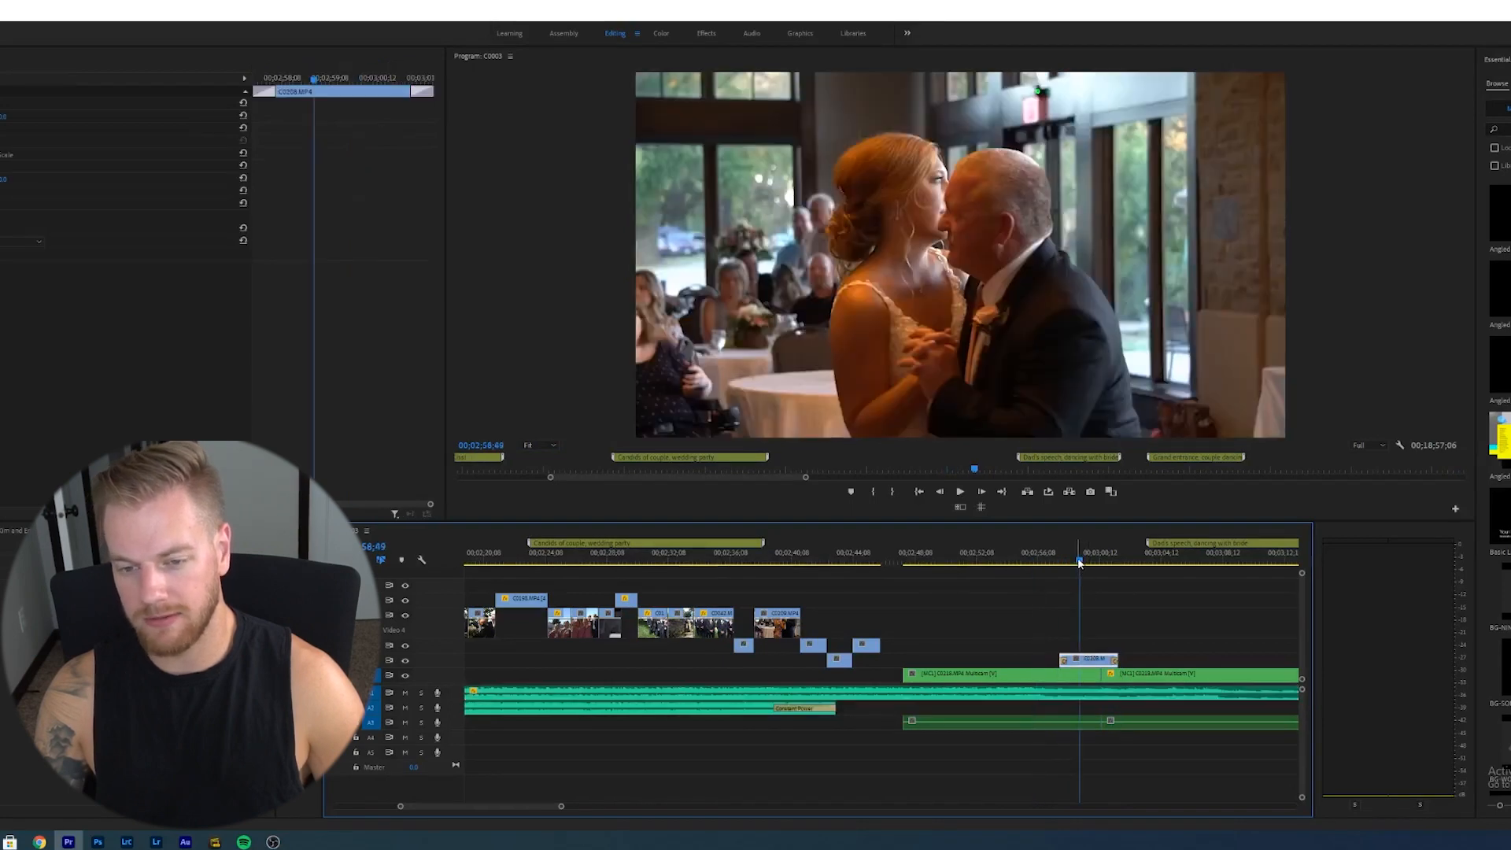
pyautogui.moveTo(1078, 562)
pyautogui.mouseDown()
pyautogui.moveTo(1110, 570)
pyautogui.moveTo(1055, 566)
pyautogui.mouseUp()
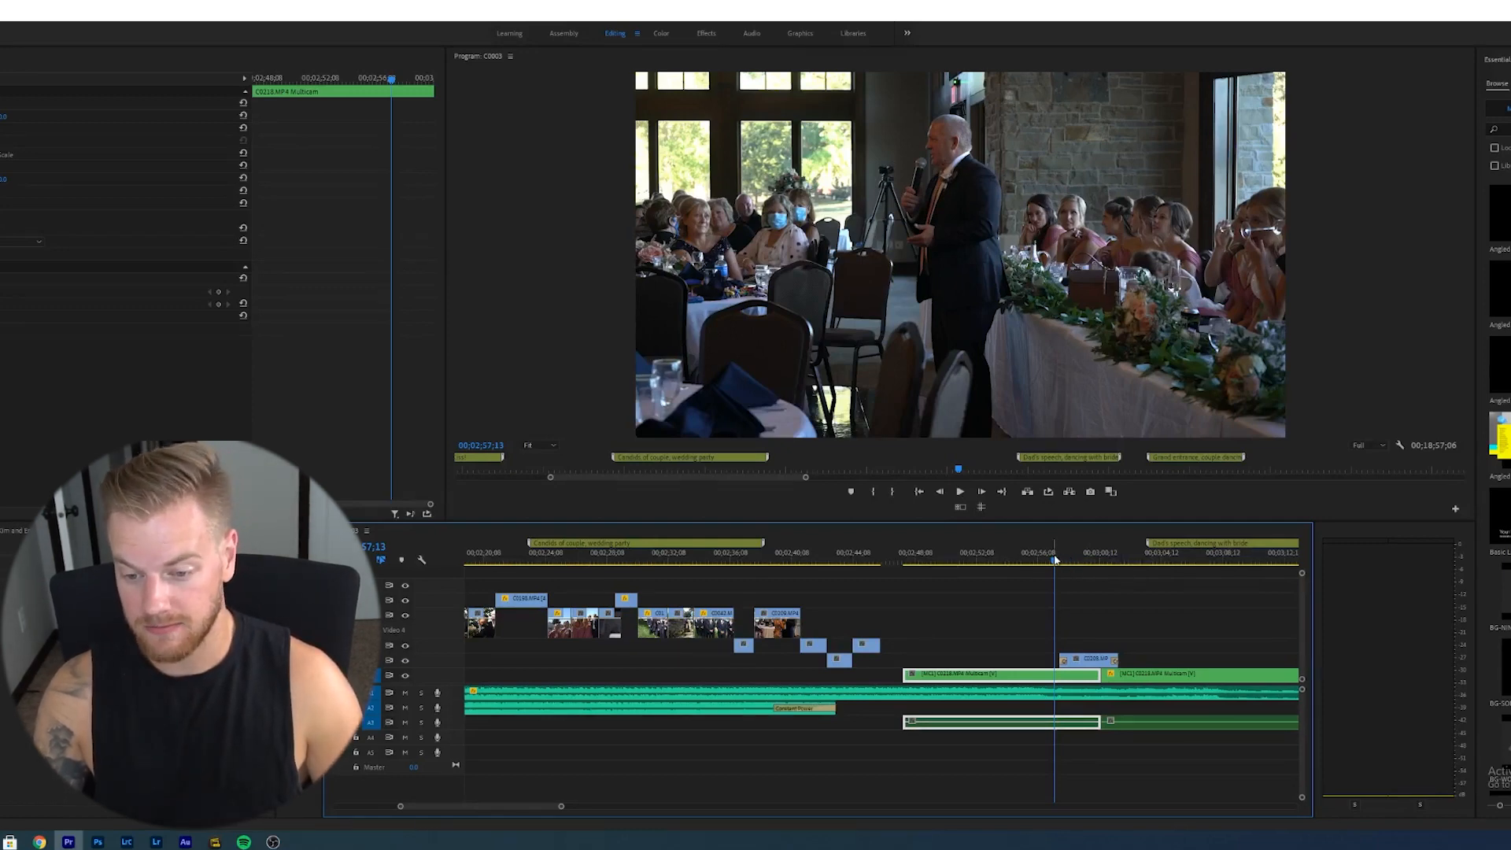
pyautogui.press('space')
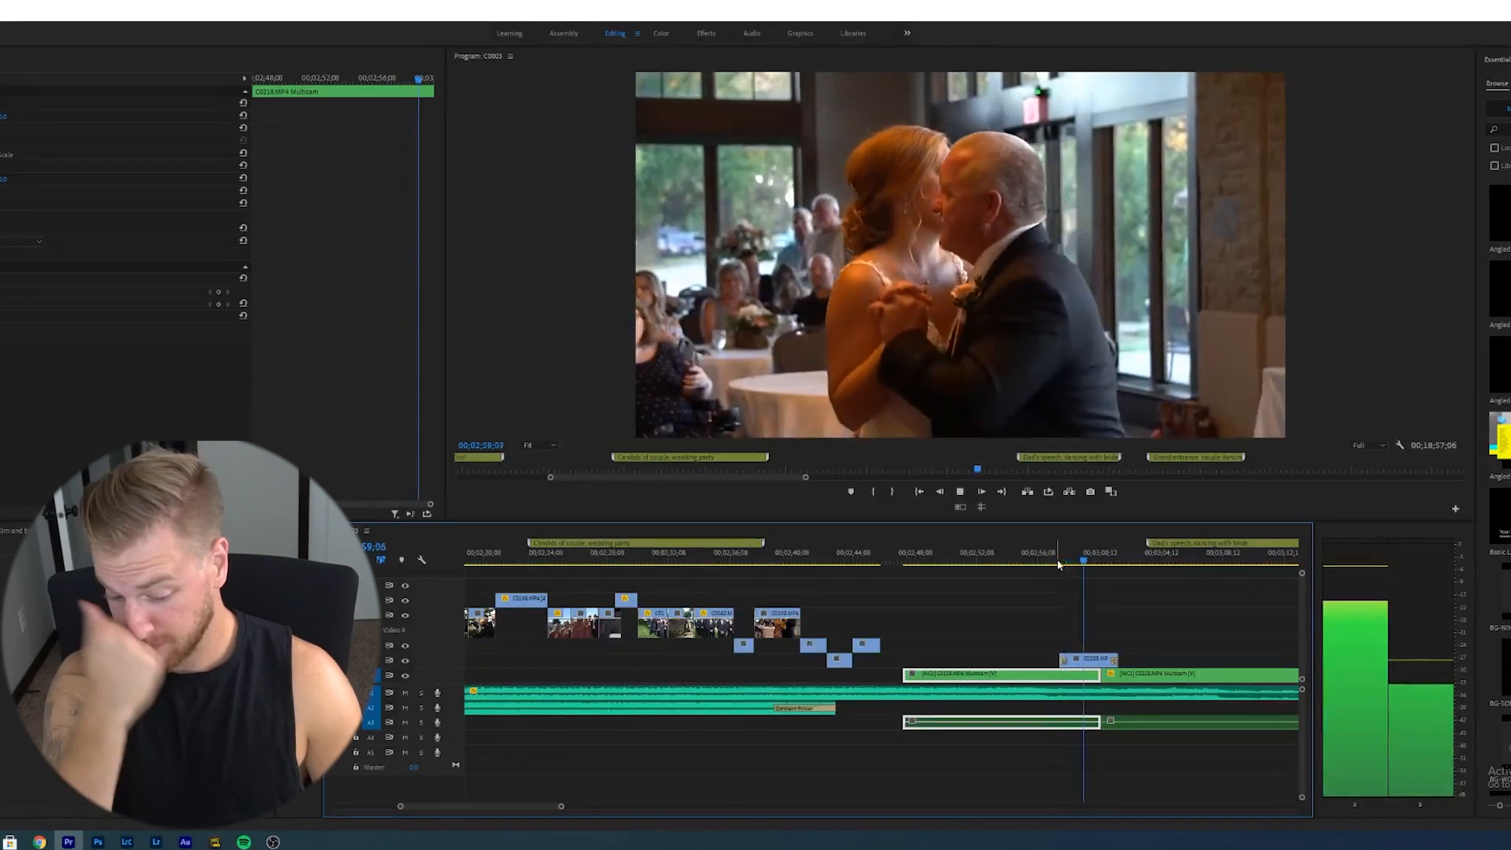
# - Zoom out, play the grand entrance, place the playhead at its start and save the project
pyautogui.press('-')
pyautogui.press('-')
pyautogui.press('=')
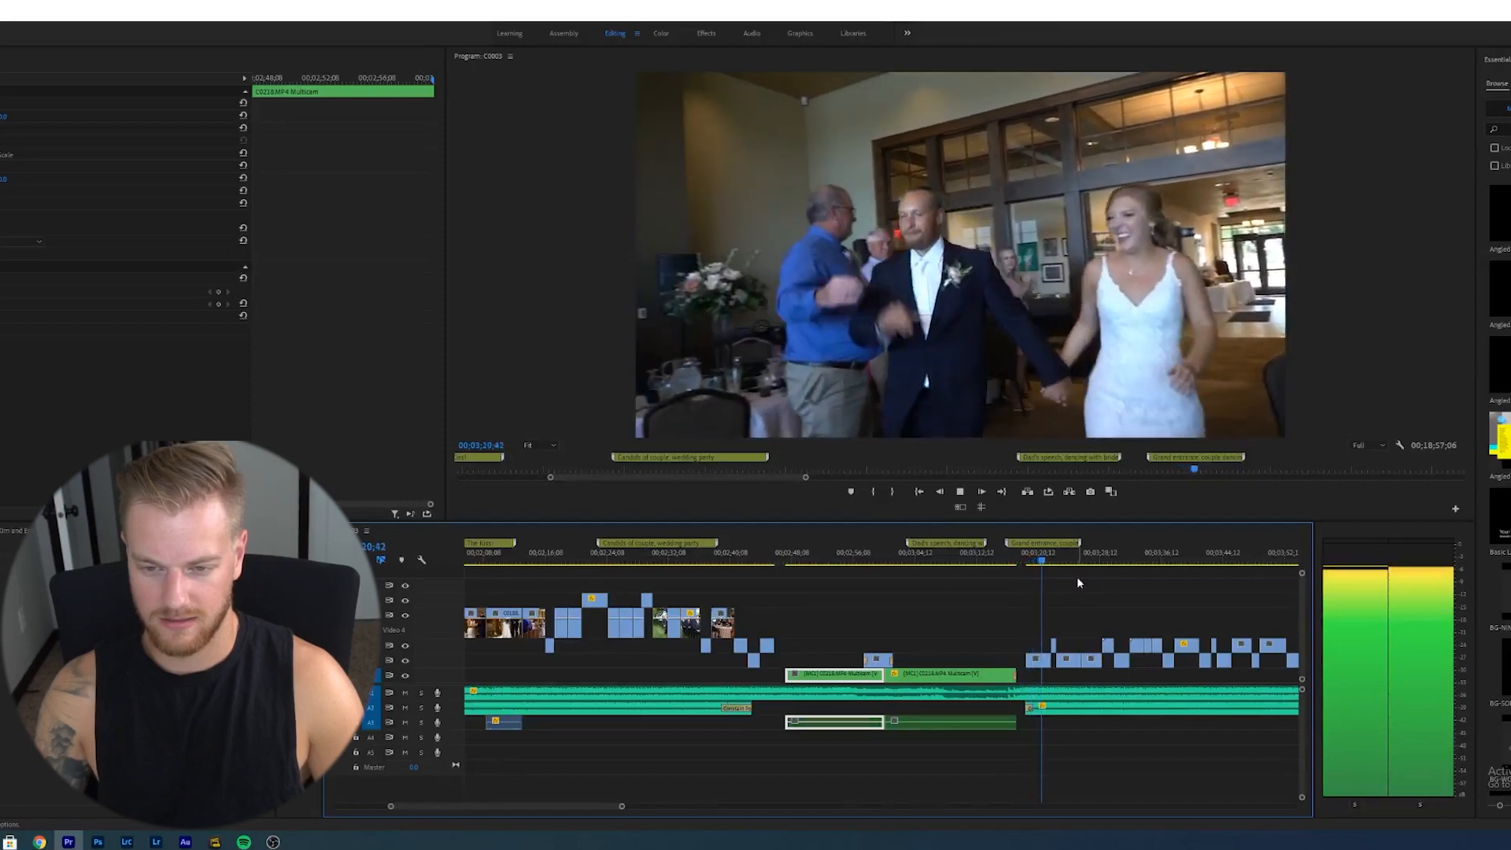
pyautogui.press('space')
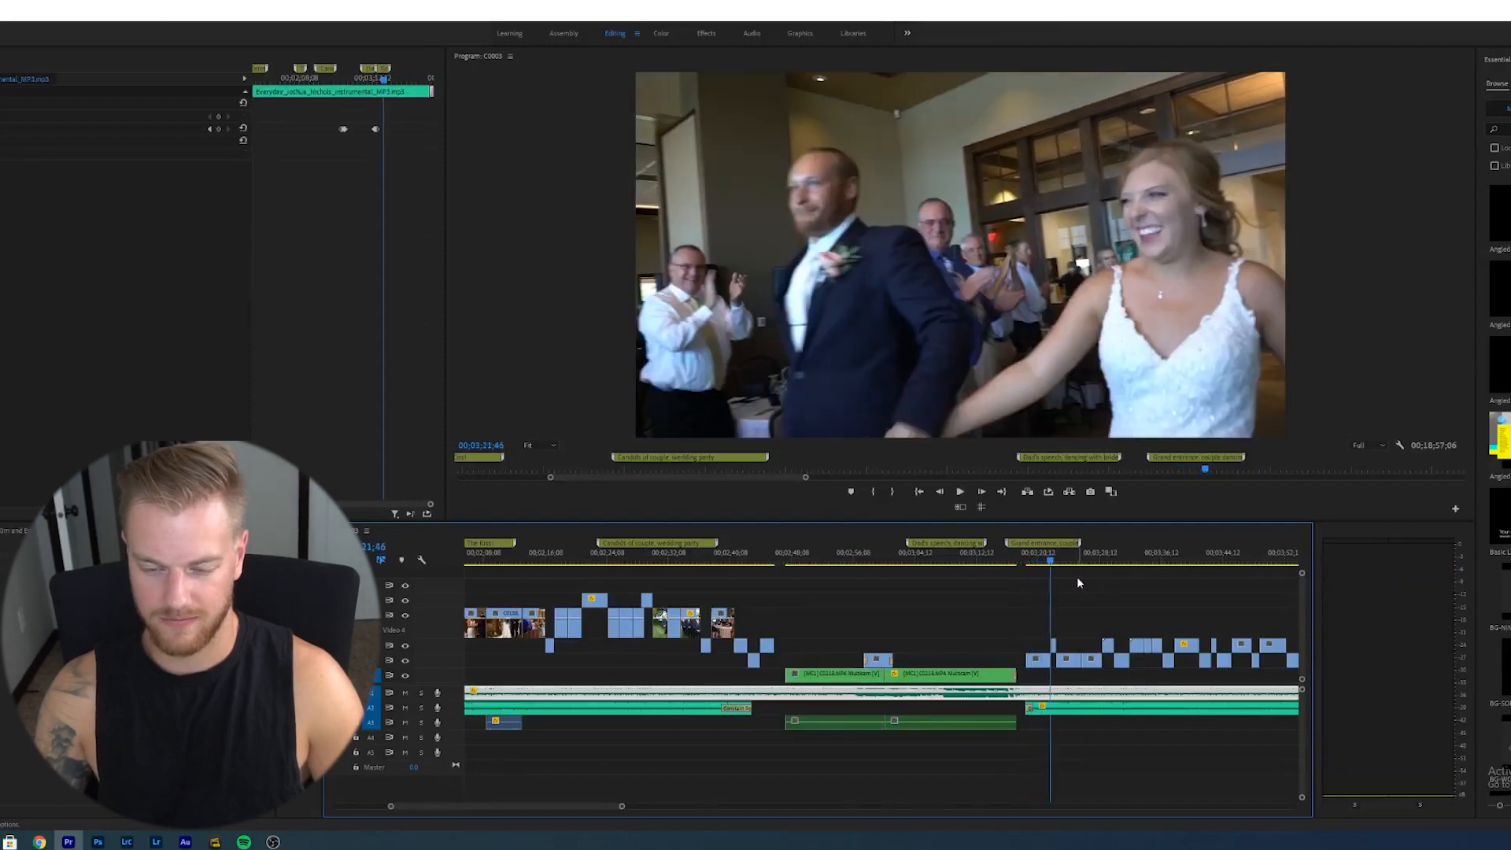
pyautogui.click(1021, 560)
pyautogui.hotkey('ctrl', 's')
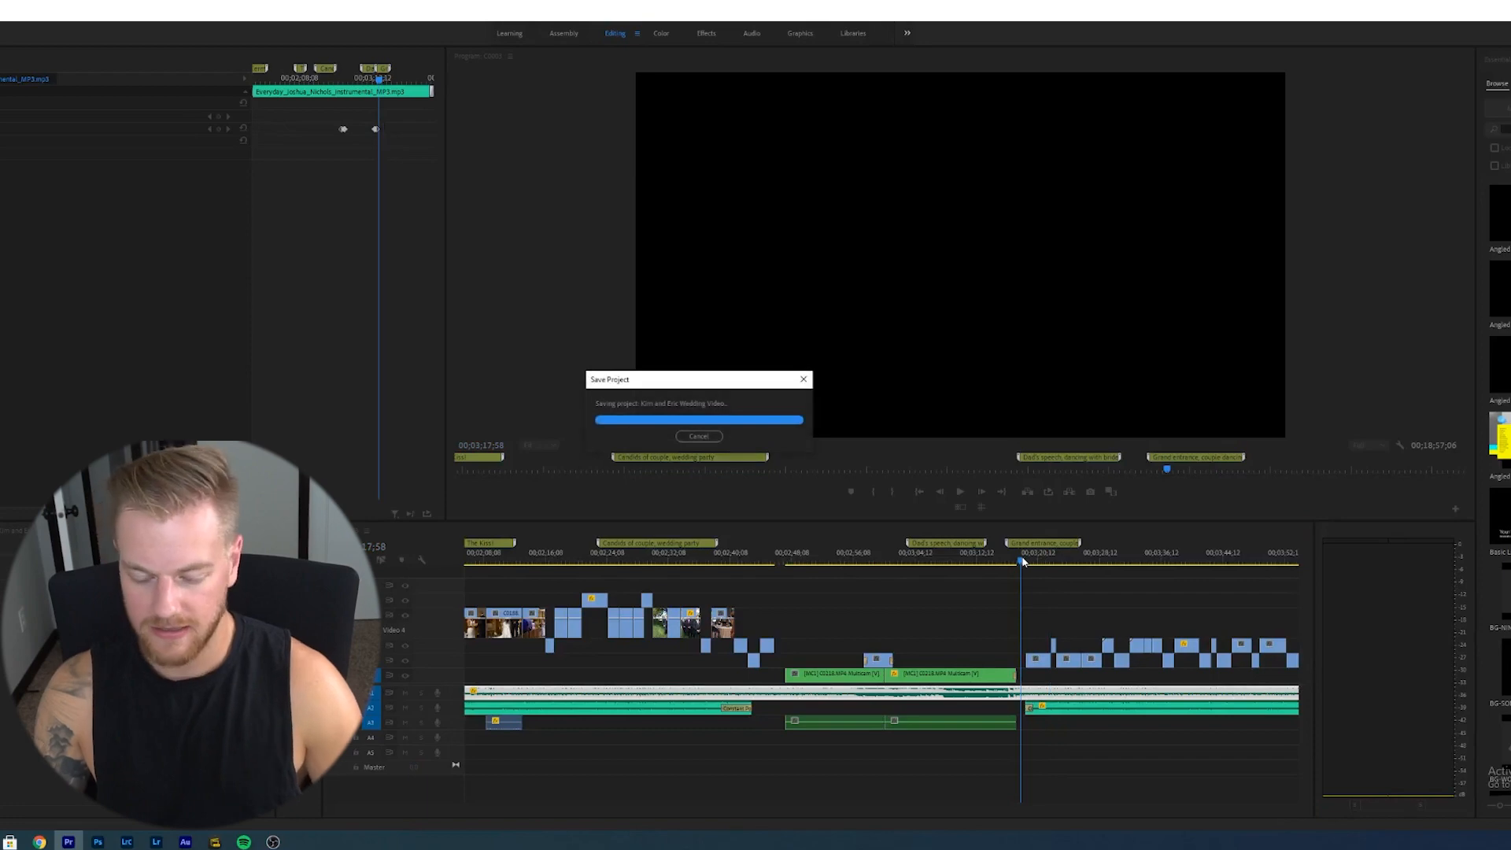
# - Play back the grand entrance and zoom to the section after it
pyautogui.press('space')
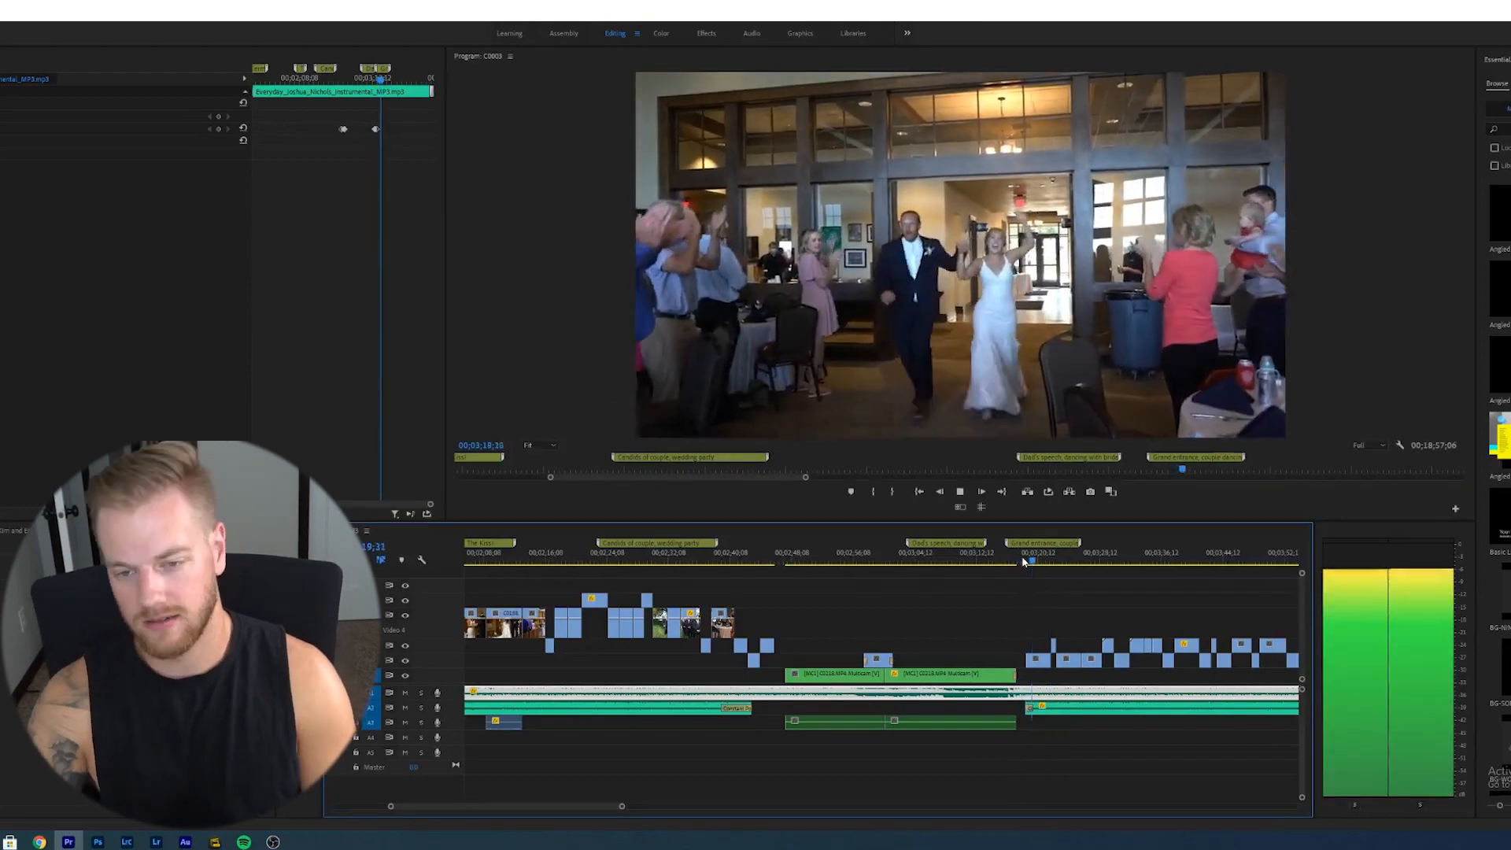
pyautogui.press('-')
pyautogui.press('-')
pyautogui.press('-')
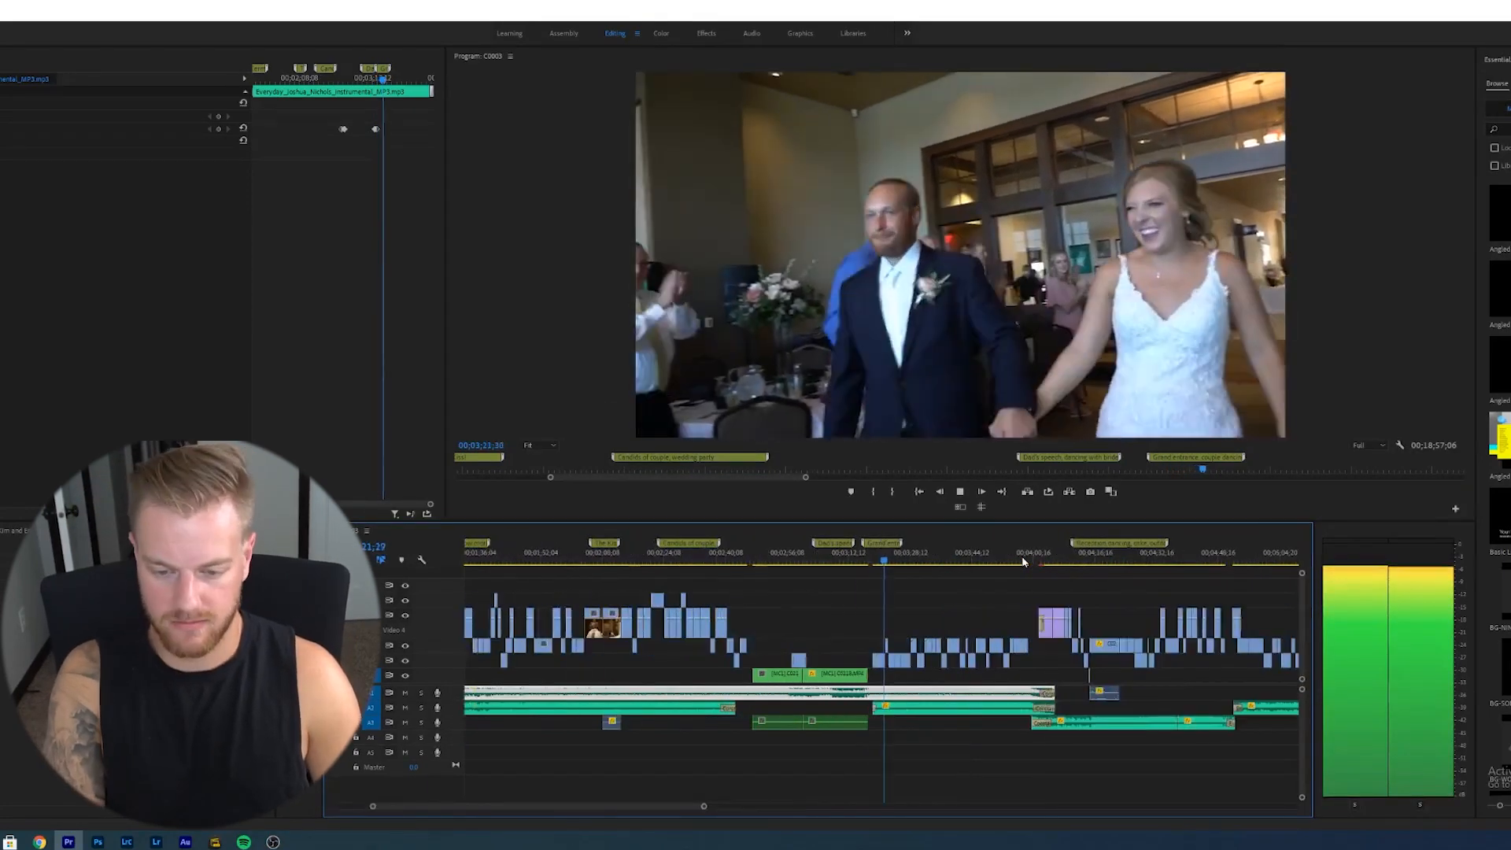
pyautogui.press('=')
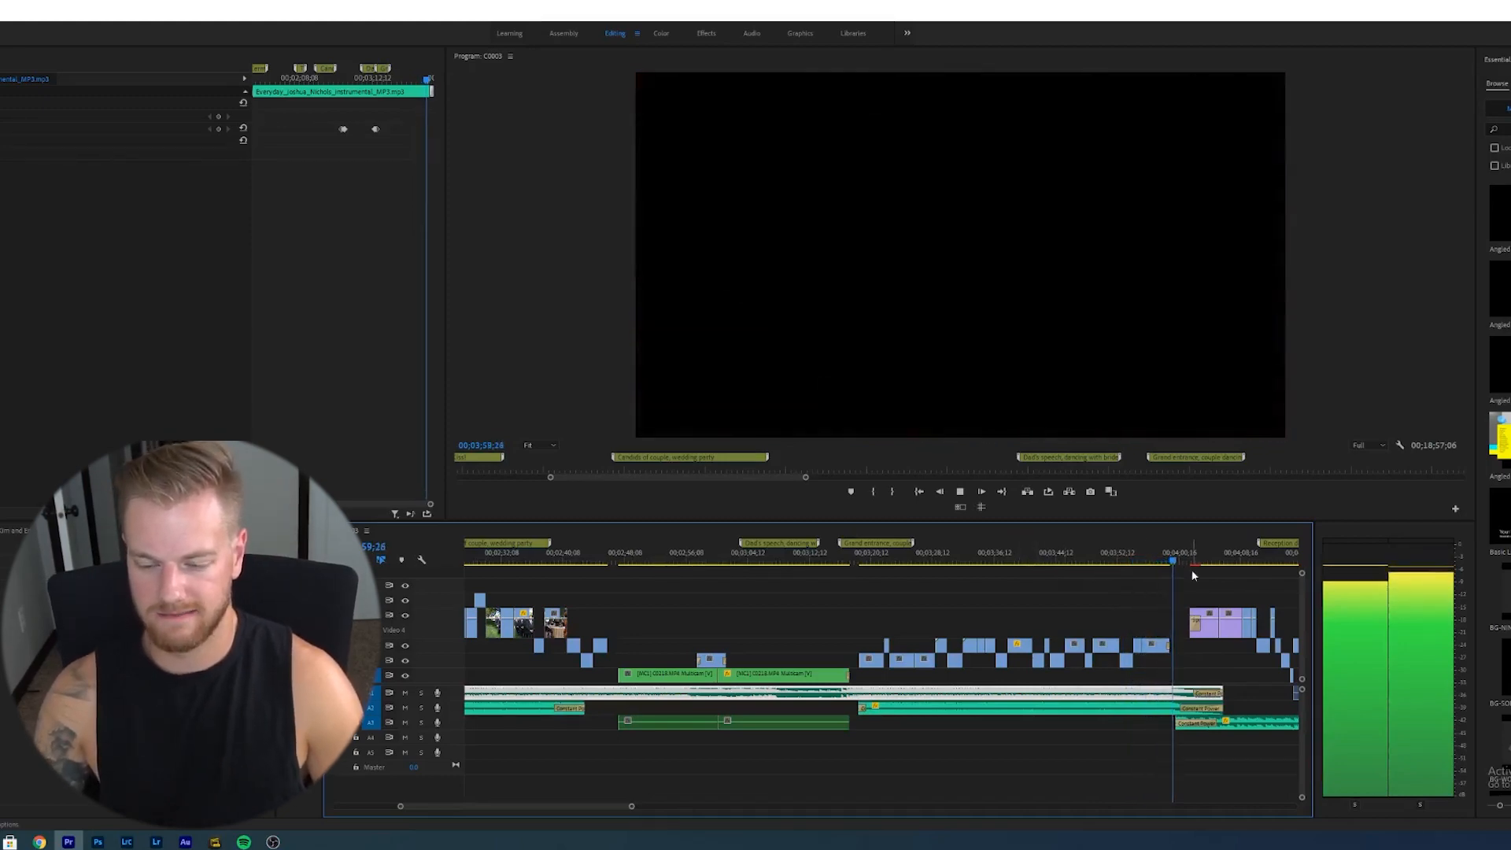
pyautogui.press('space')
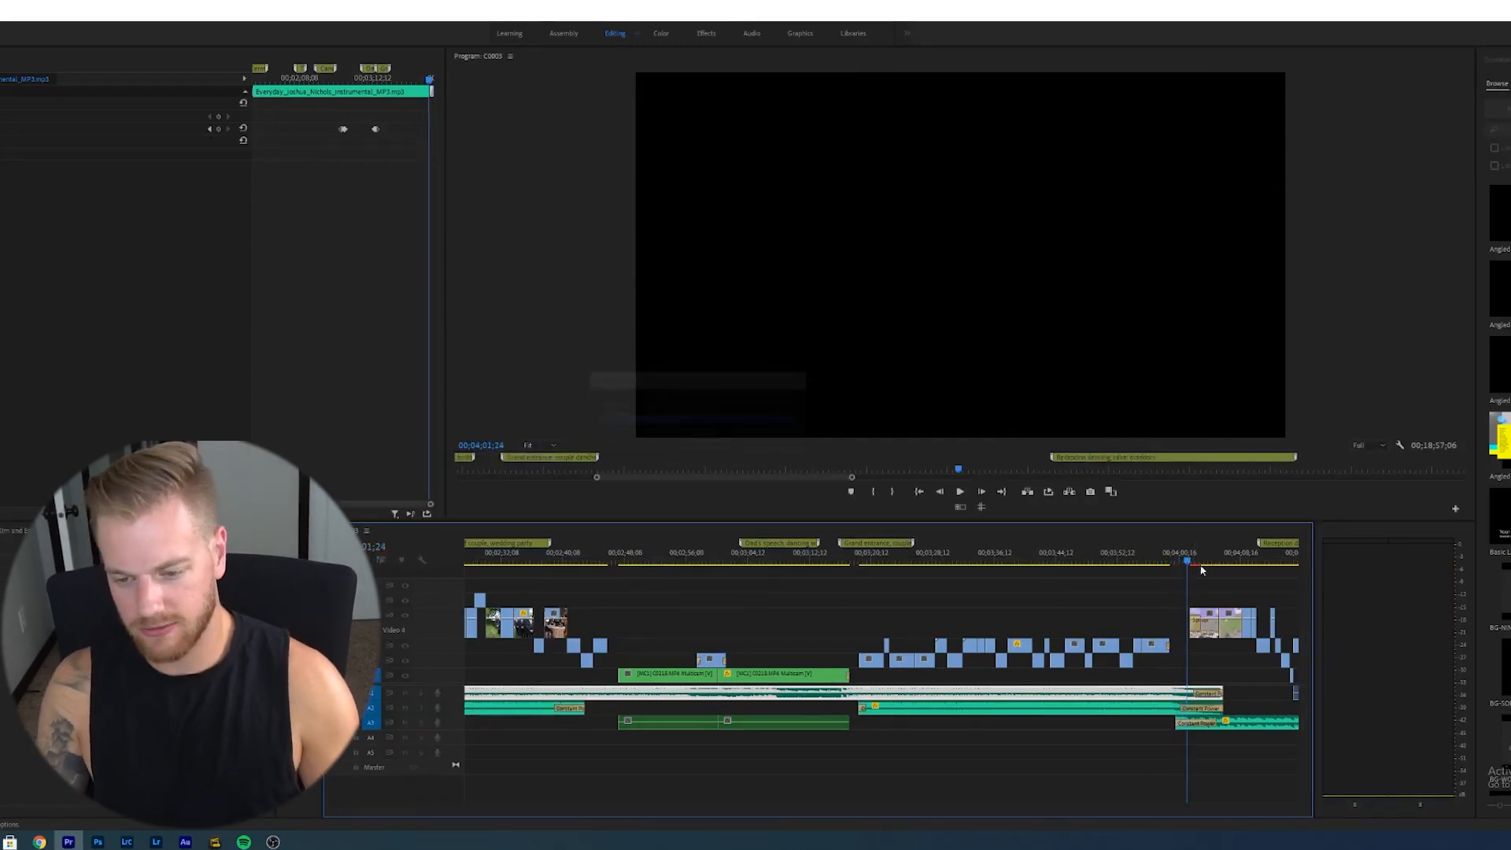
# - Scrub through the reception dancing and couple shots sections and play back from there
pyautogui.click(1165, 561)
pyautogui.moveTo(1165, 561); pyautogui.dragTo(1177, 570)
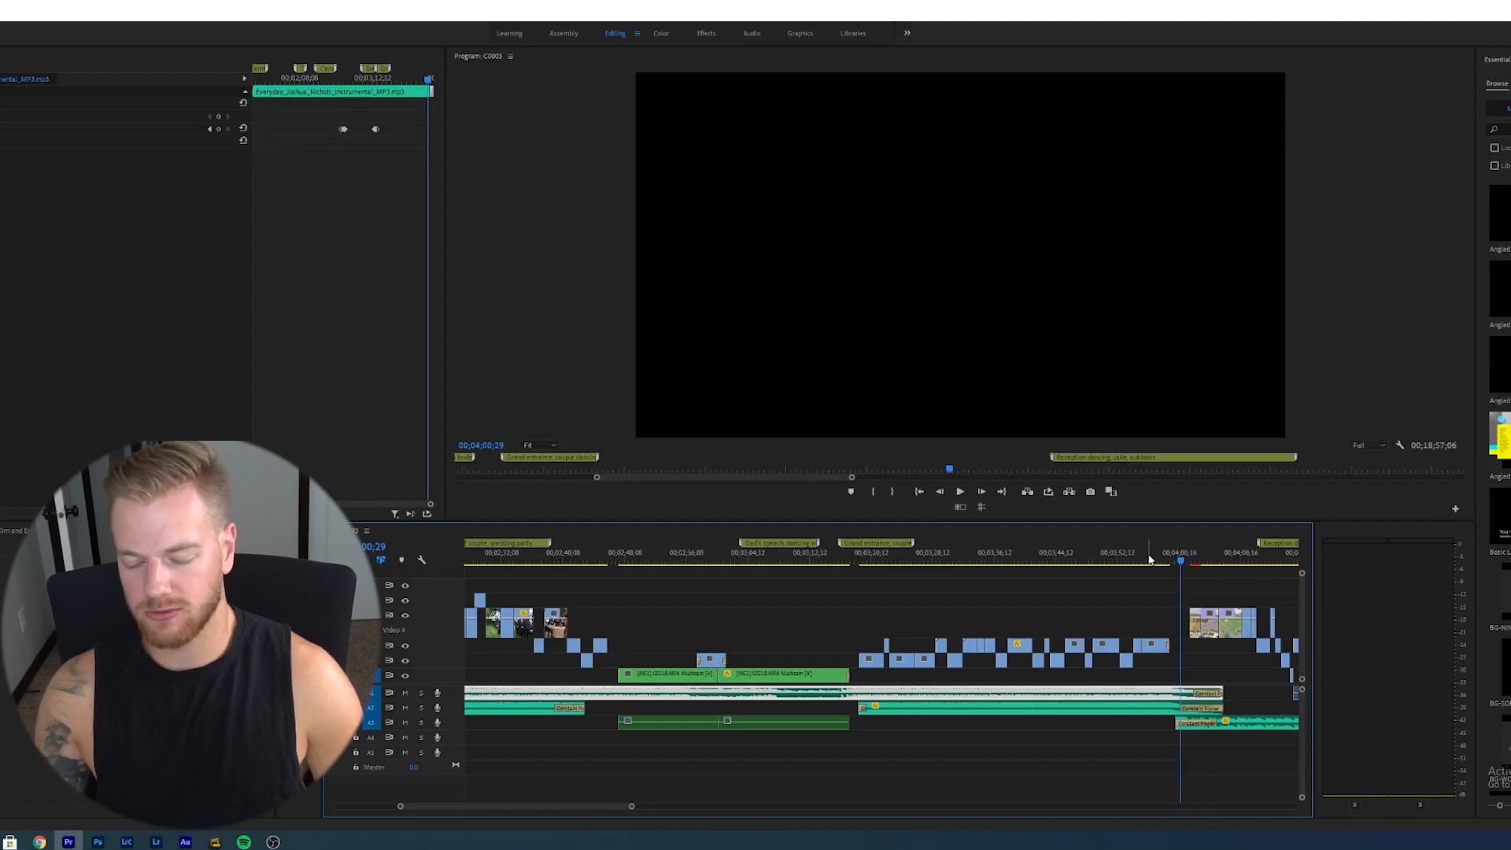
pyautogui.scroll(-5, 1149, 558)
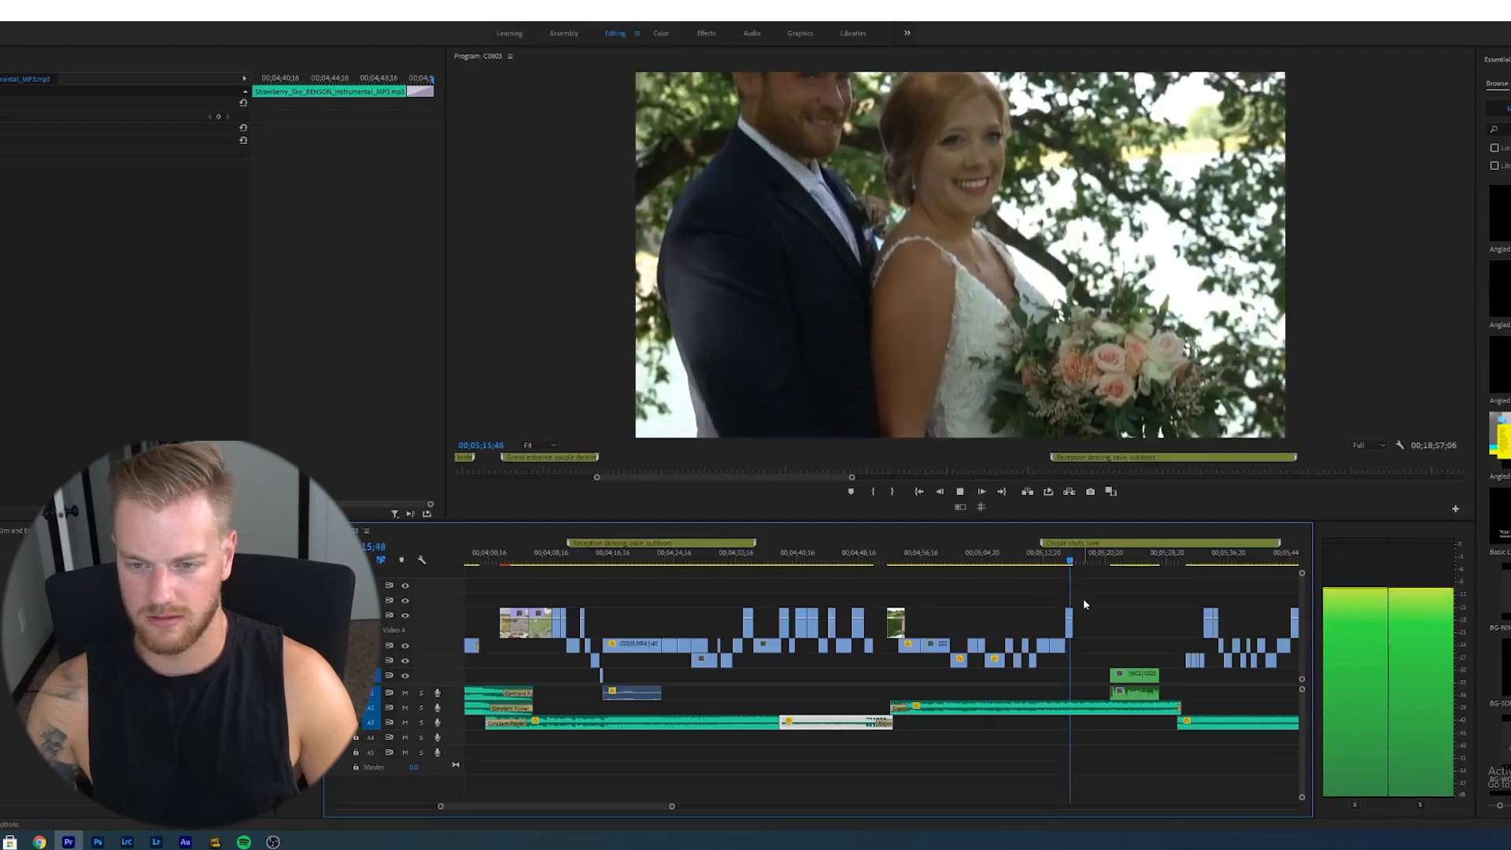
pyautogui.click(1074, 565)
pyautogui.moveTo(1075, 565); pyautogui.dragTo(1098, 567)
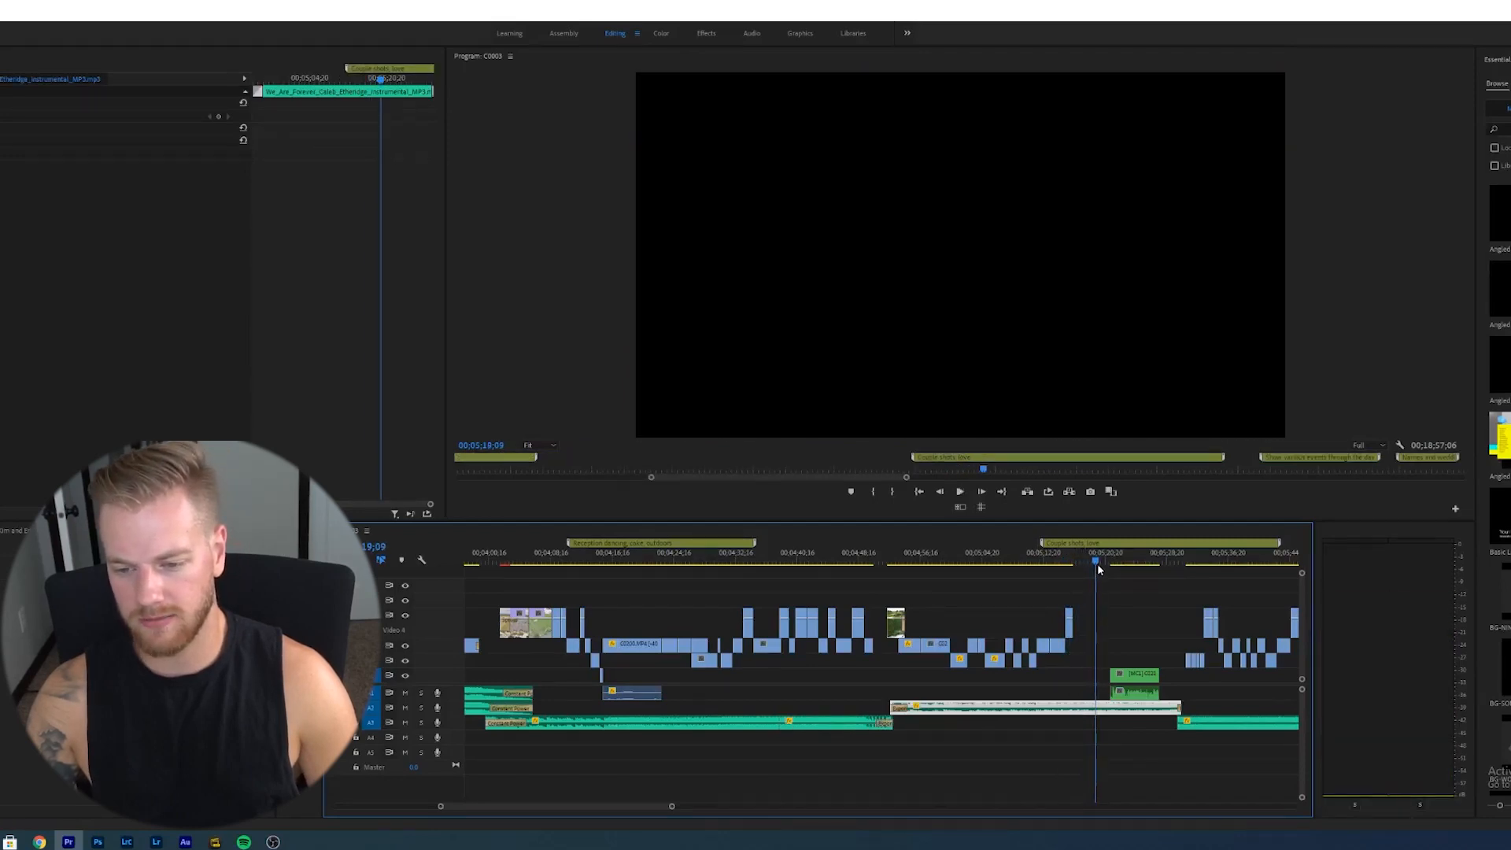
pyautogui.press('space')
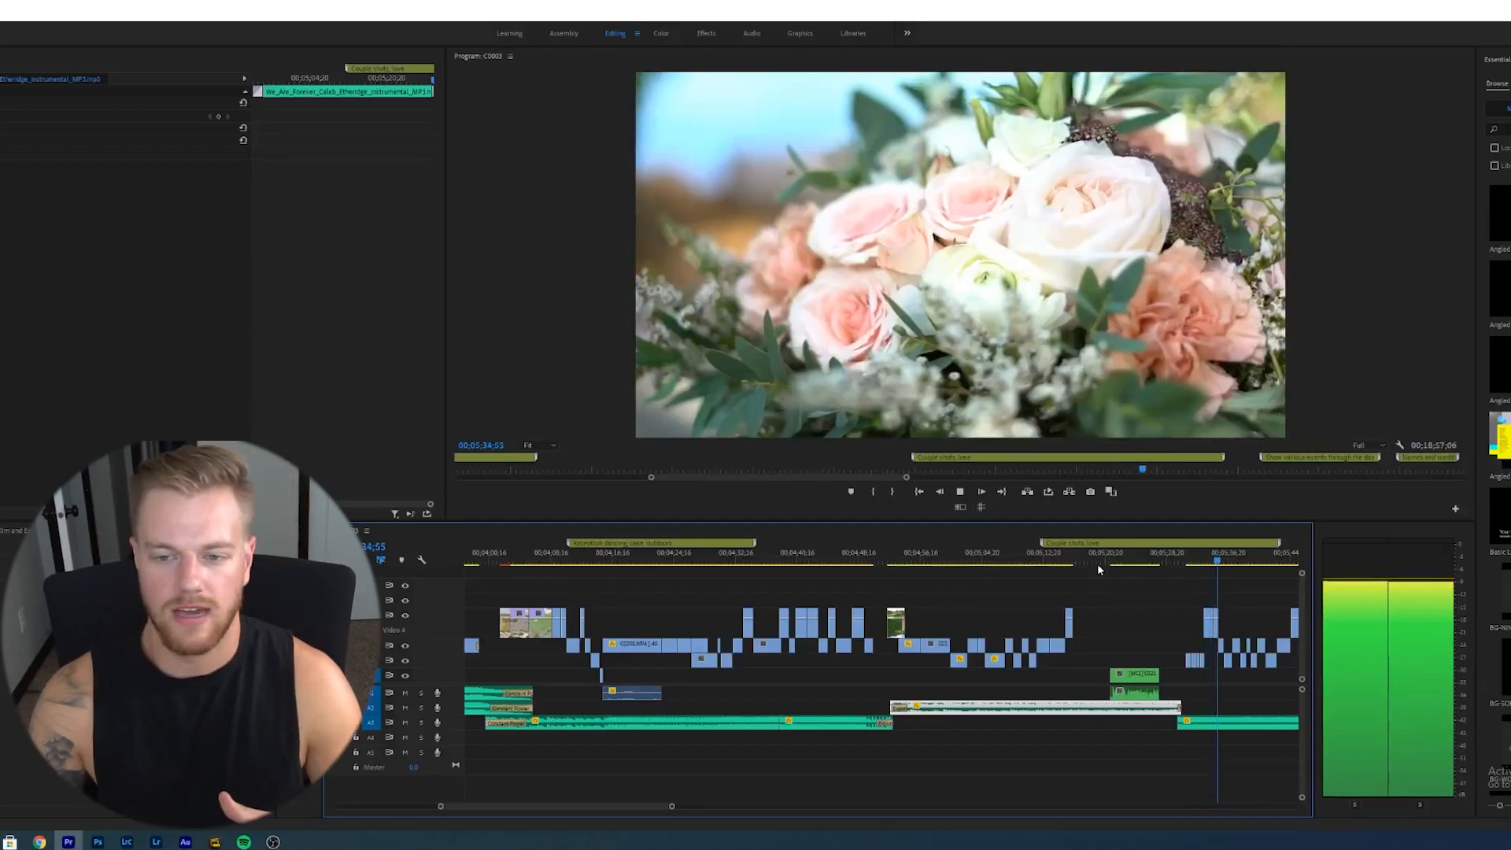
# - Play back the ending with the title card and logo, then zoom out on the sequence
pyautogui.press('space')
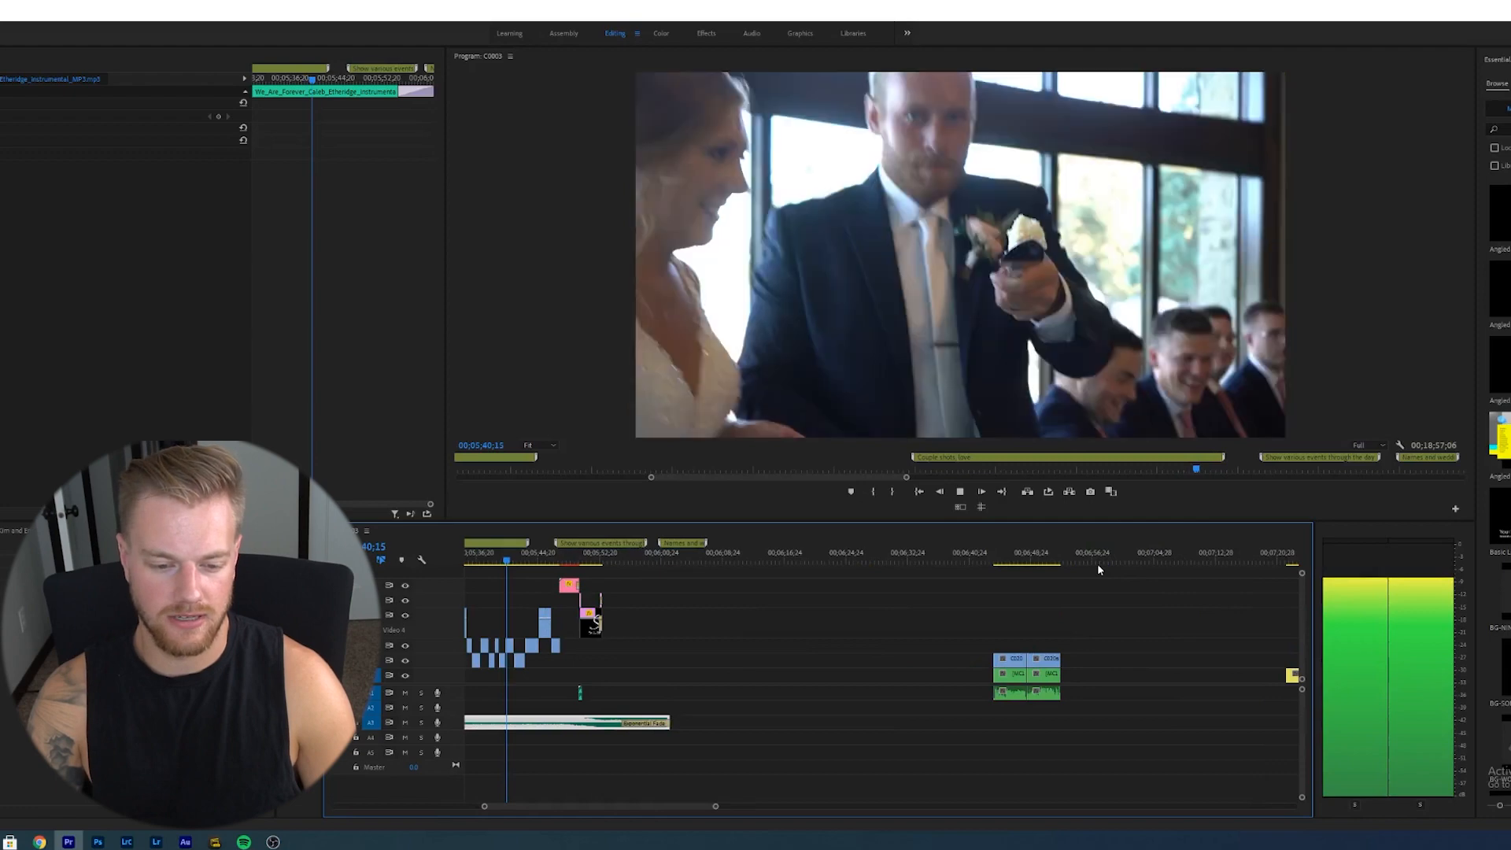
pyautogui.press('space')
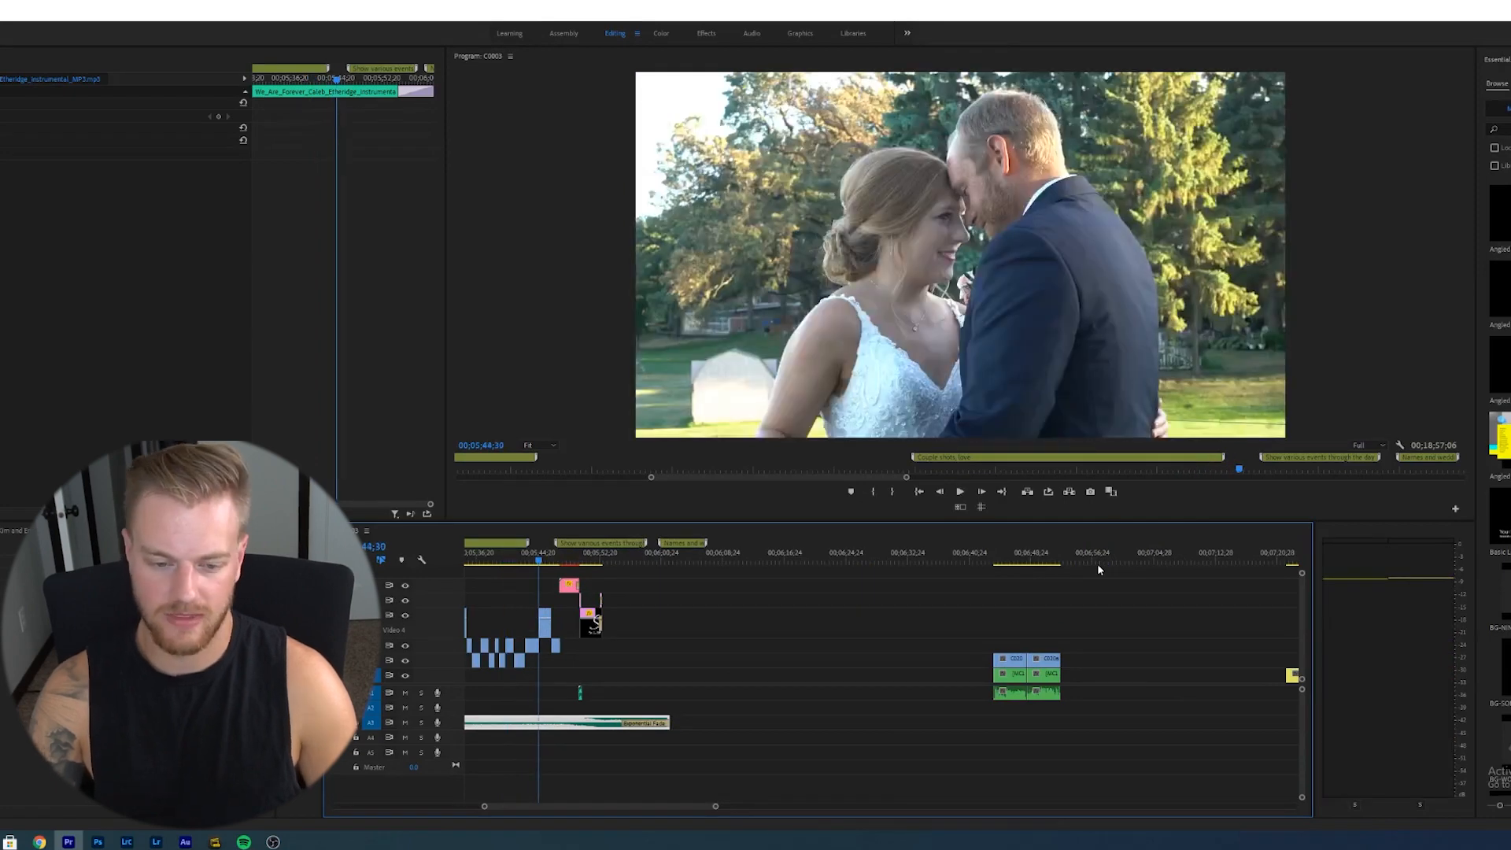
pyautogui.moveTo(539, 560); pyautogui.dragTo(484, 563)
pyautogui.press('space')
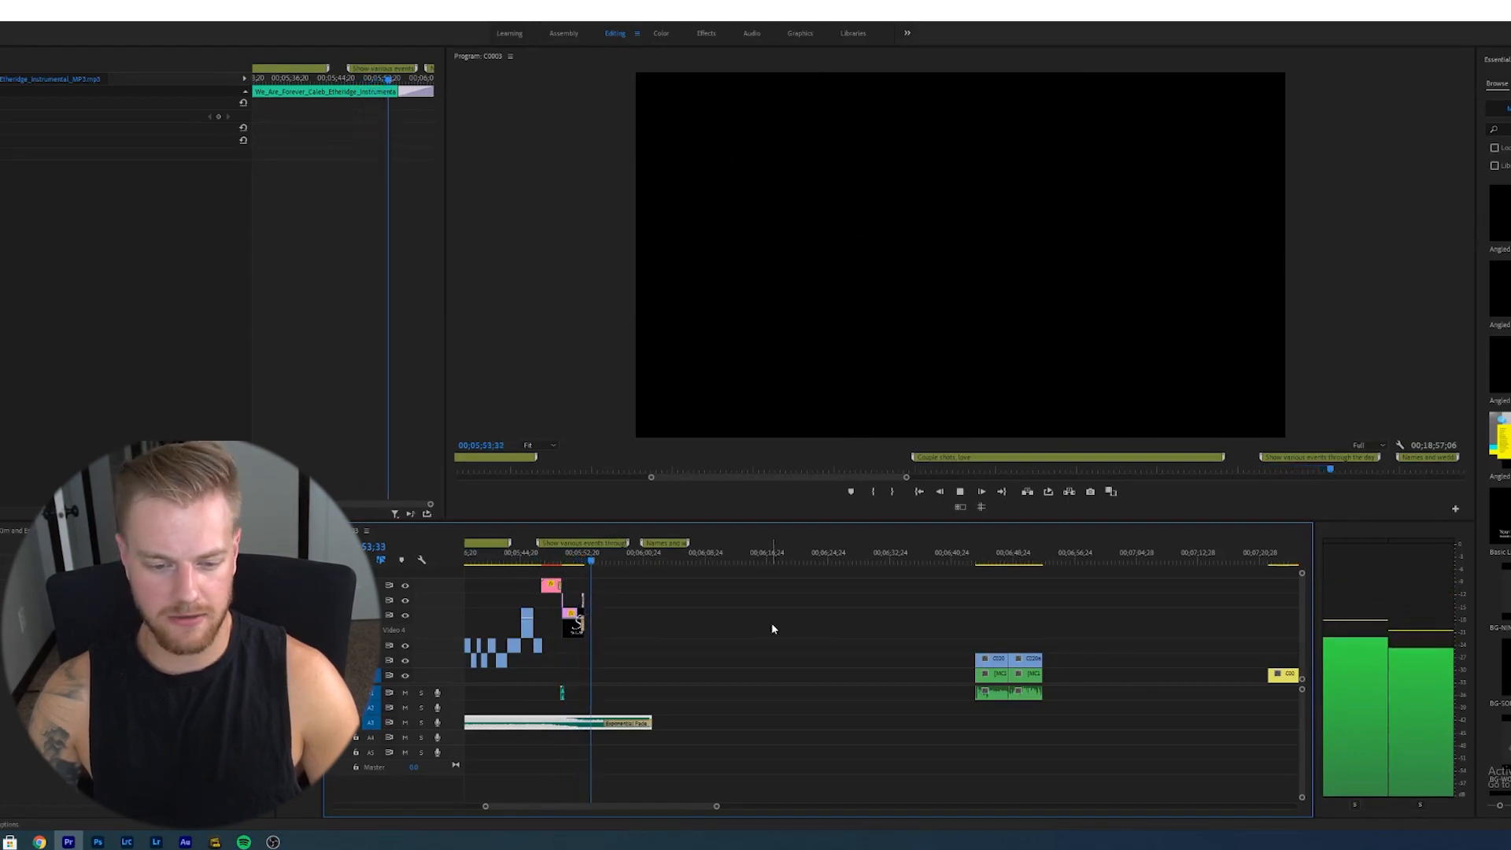
pyautogui.press('space')
pyautogui.click(551, 561)
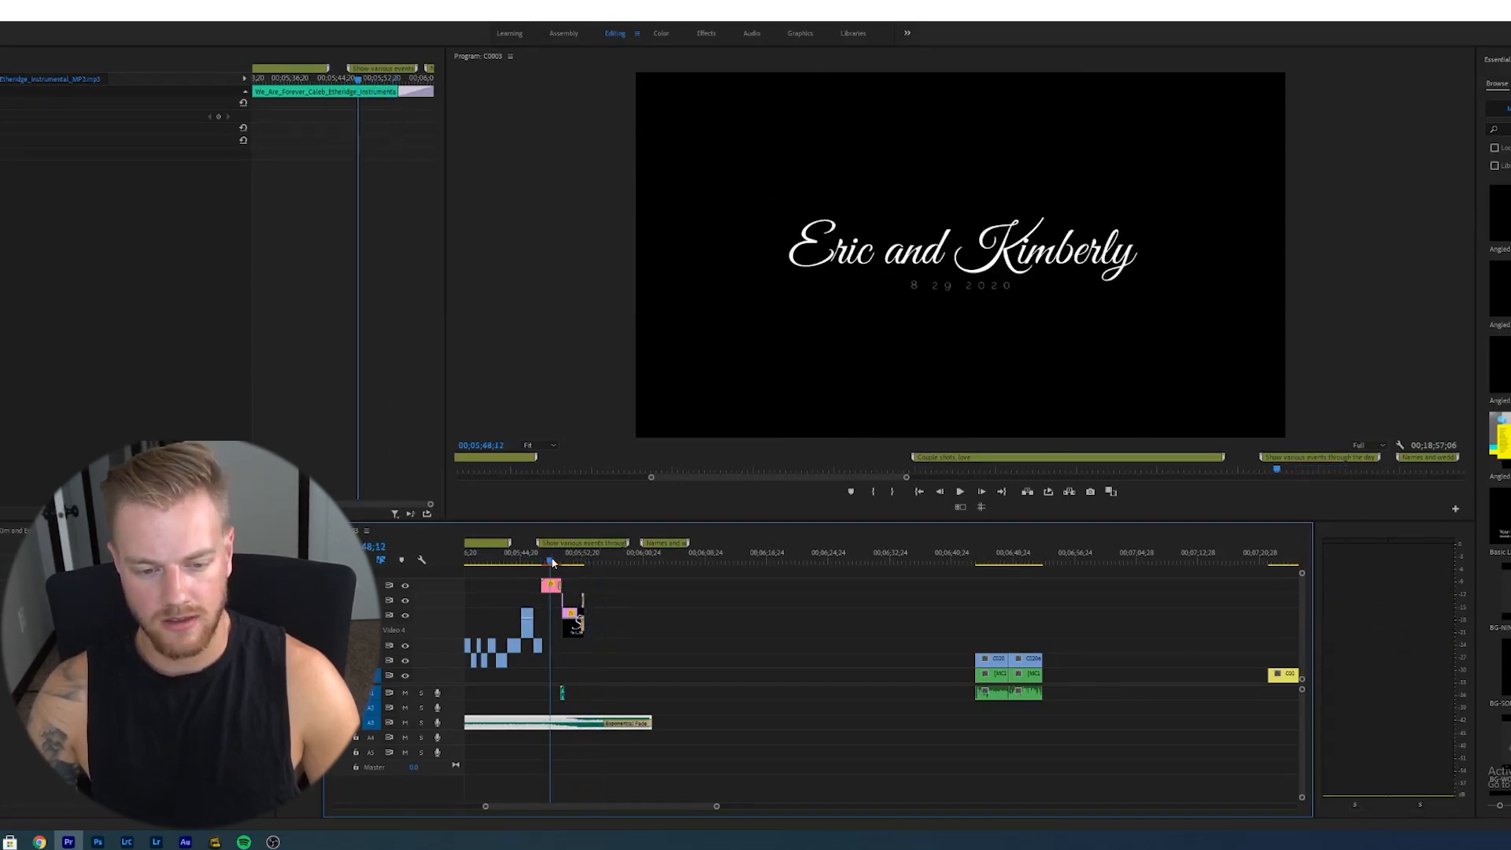
pyautogui.press('space')
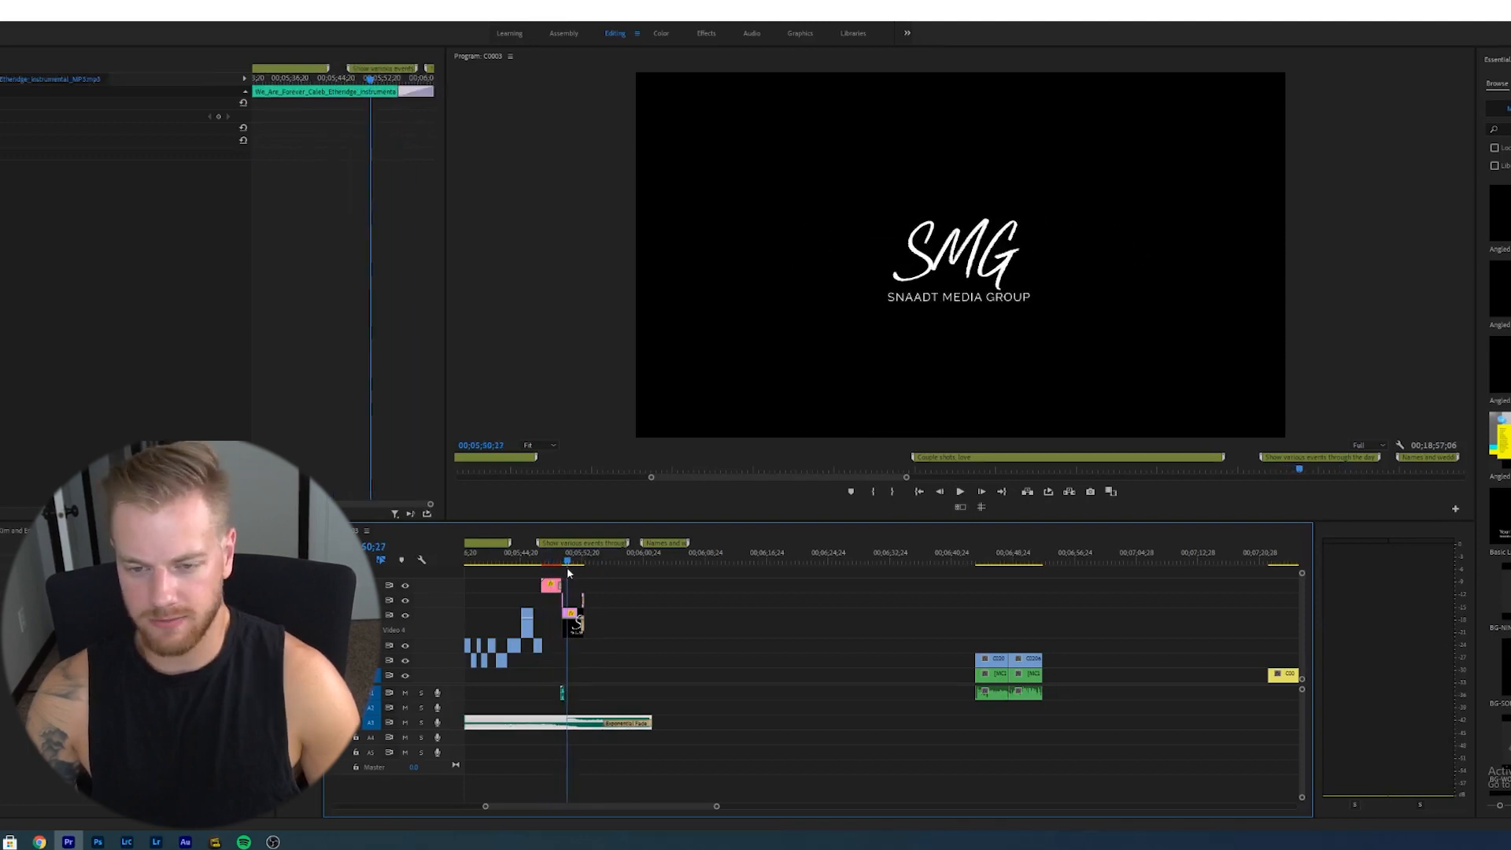
pyautogui.press('space')
pyautogui.press('-')
pyautogui.press('-')
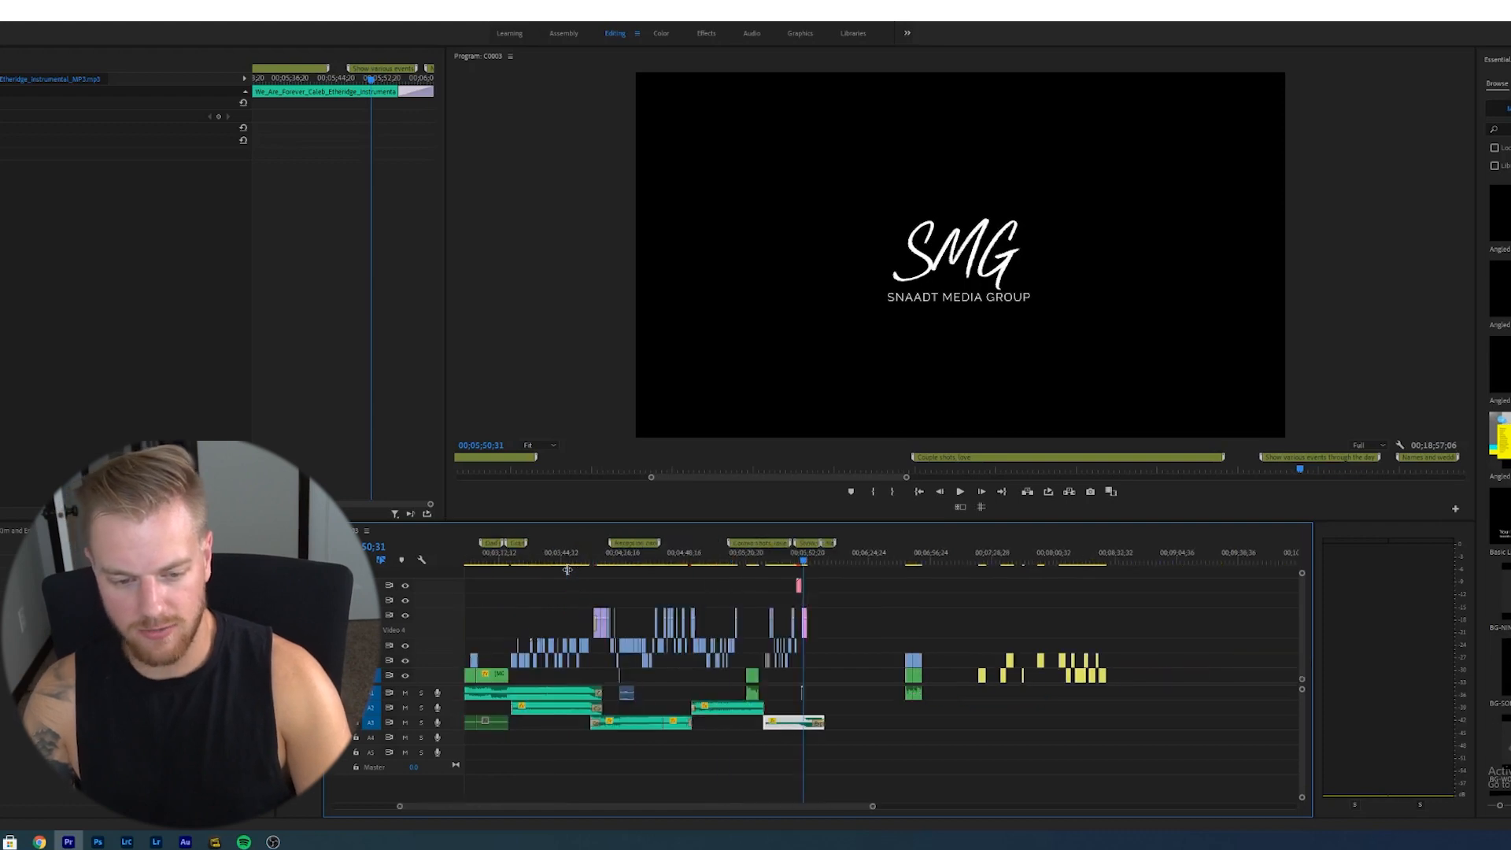
# - Zoom in on the ending of the sequence and play back from the title card
pyautogui.click(835, 580)
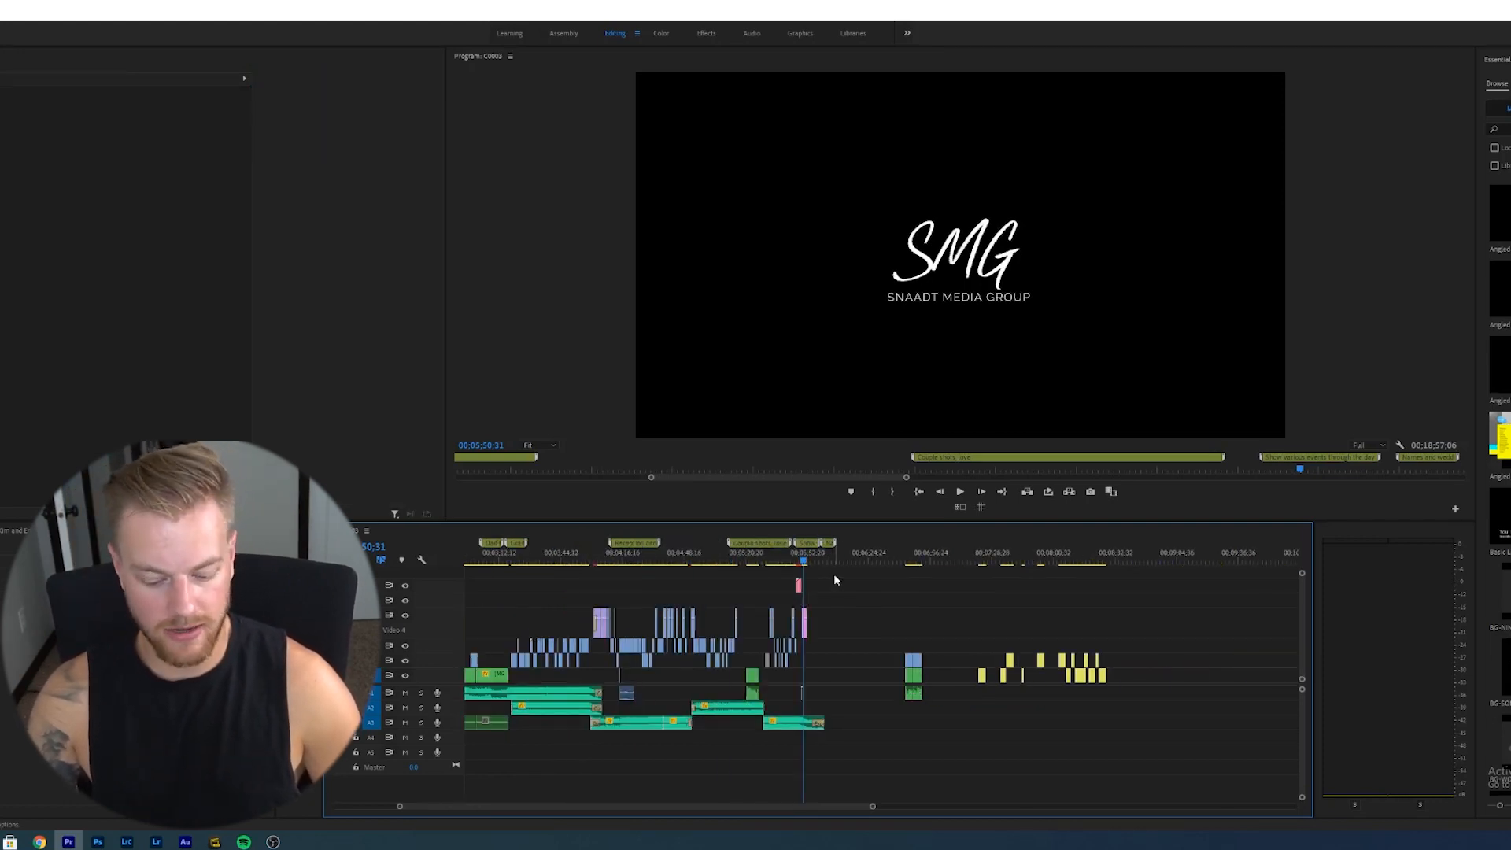
pyautogui.press('=')
pyautogui.press('=')
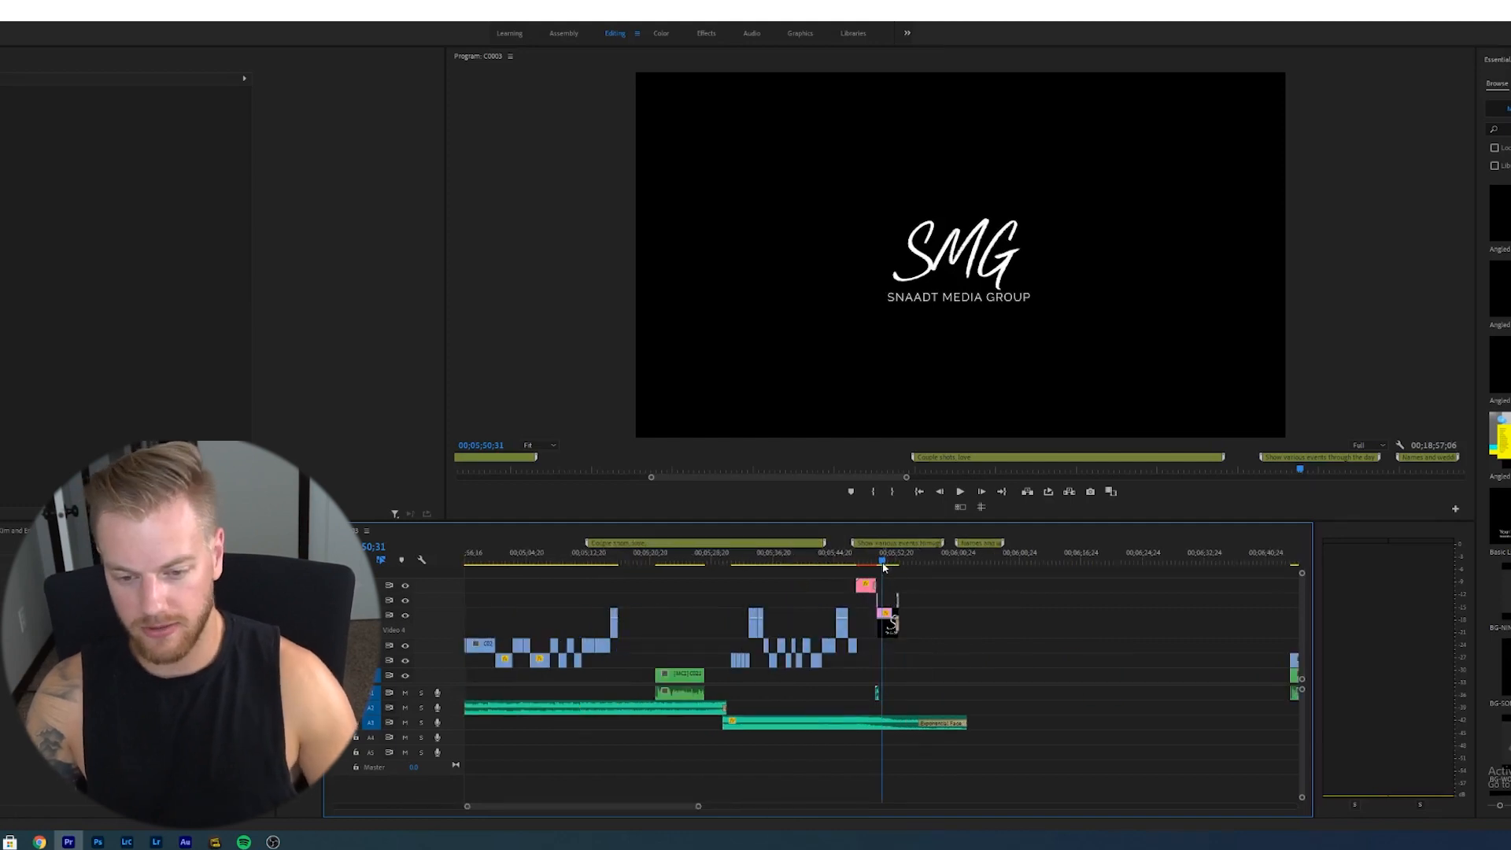
pyautogui.press('-')
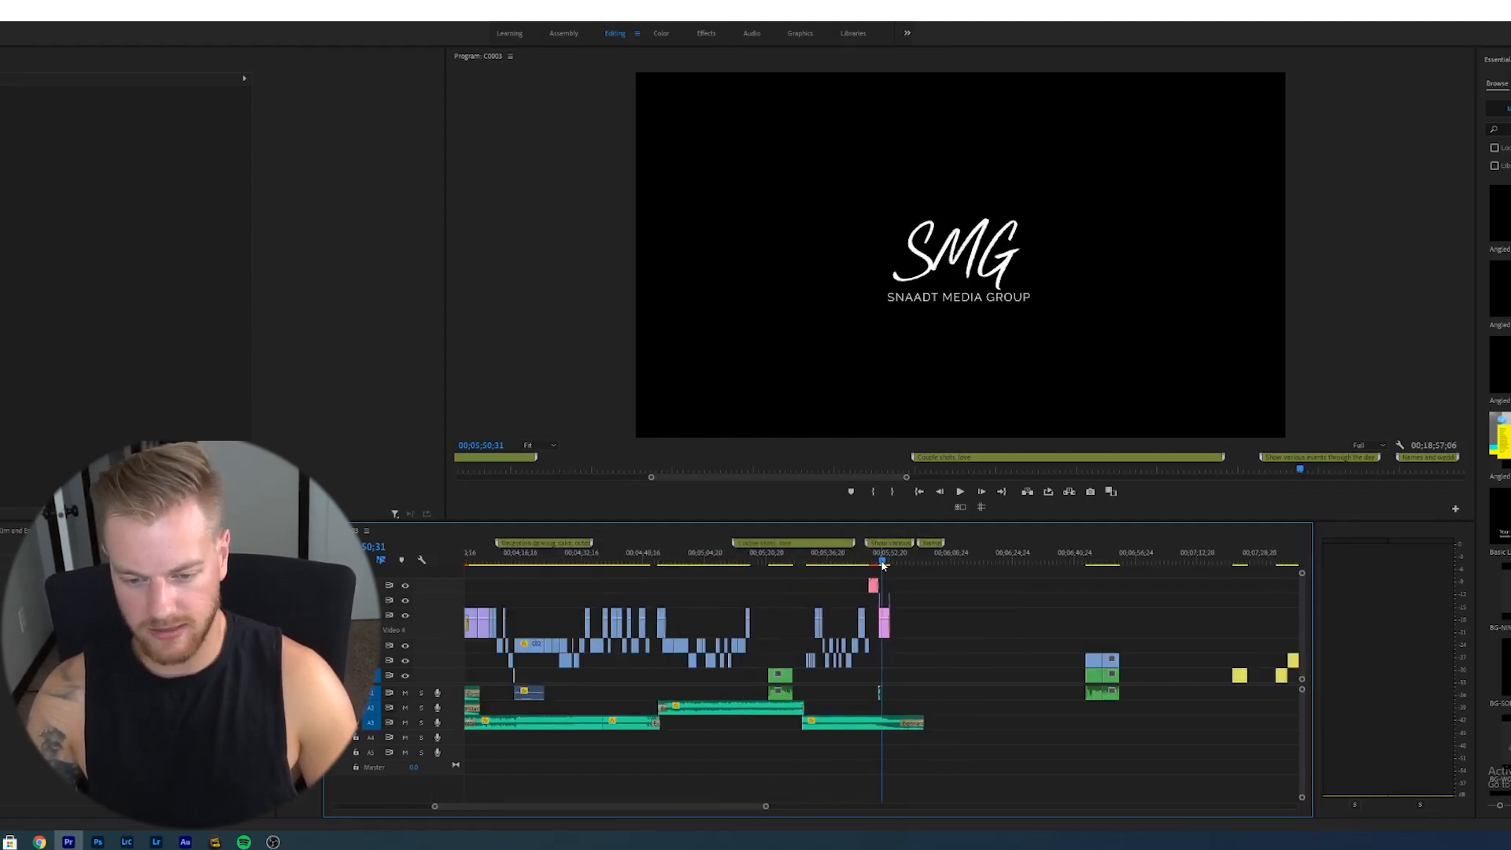
pyautogui.click(880, 563)
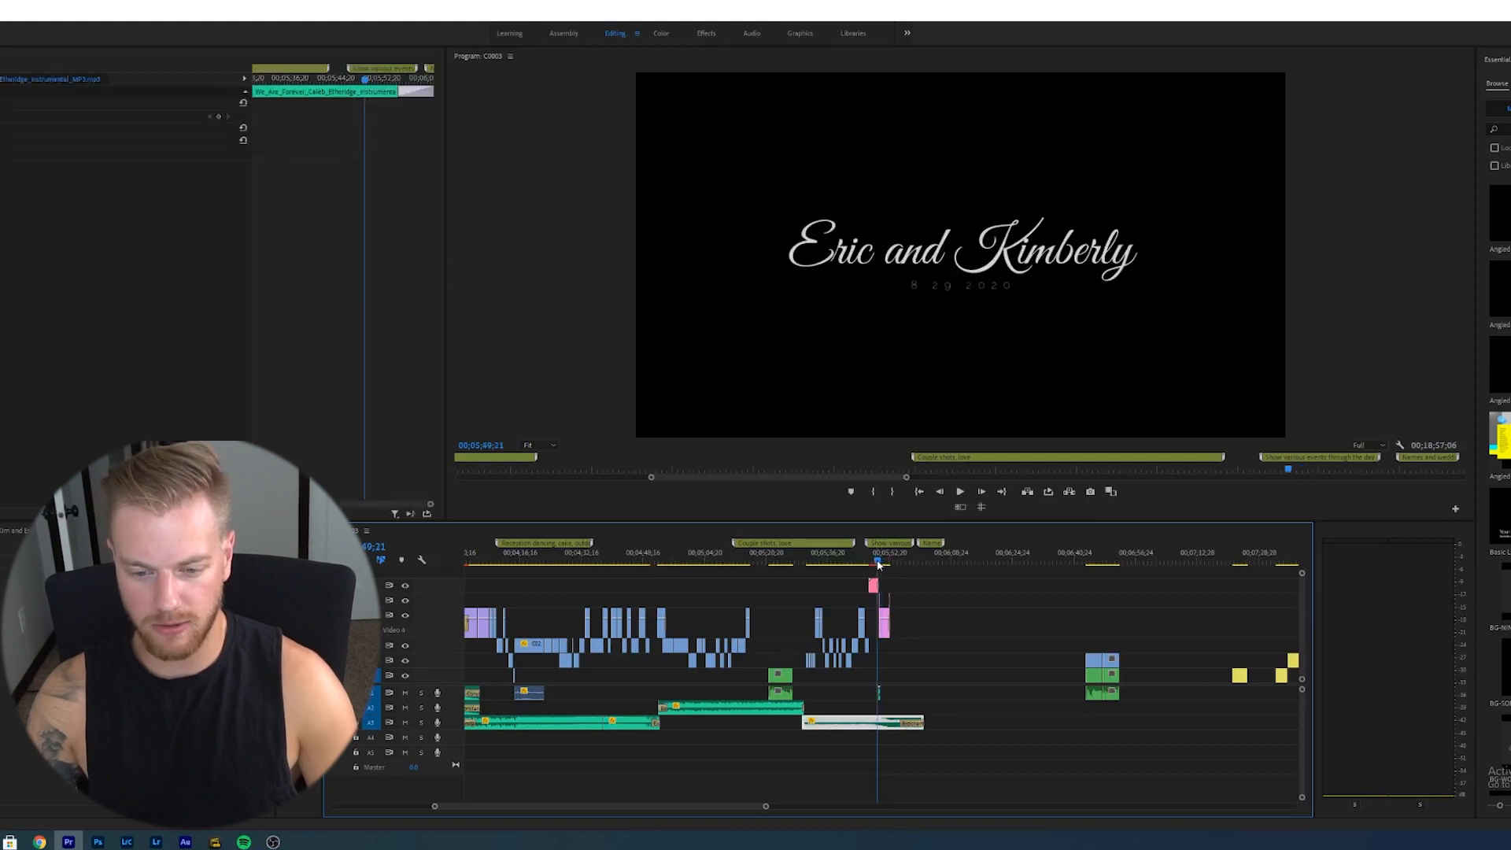
pyautogui.press('=')
pyautogui.press('=')
pyautogui.press('=')
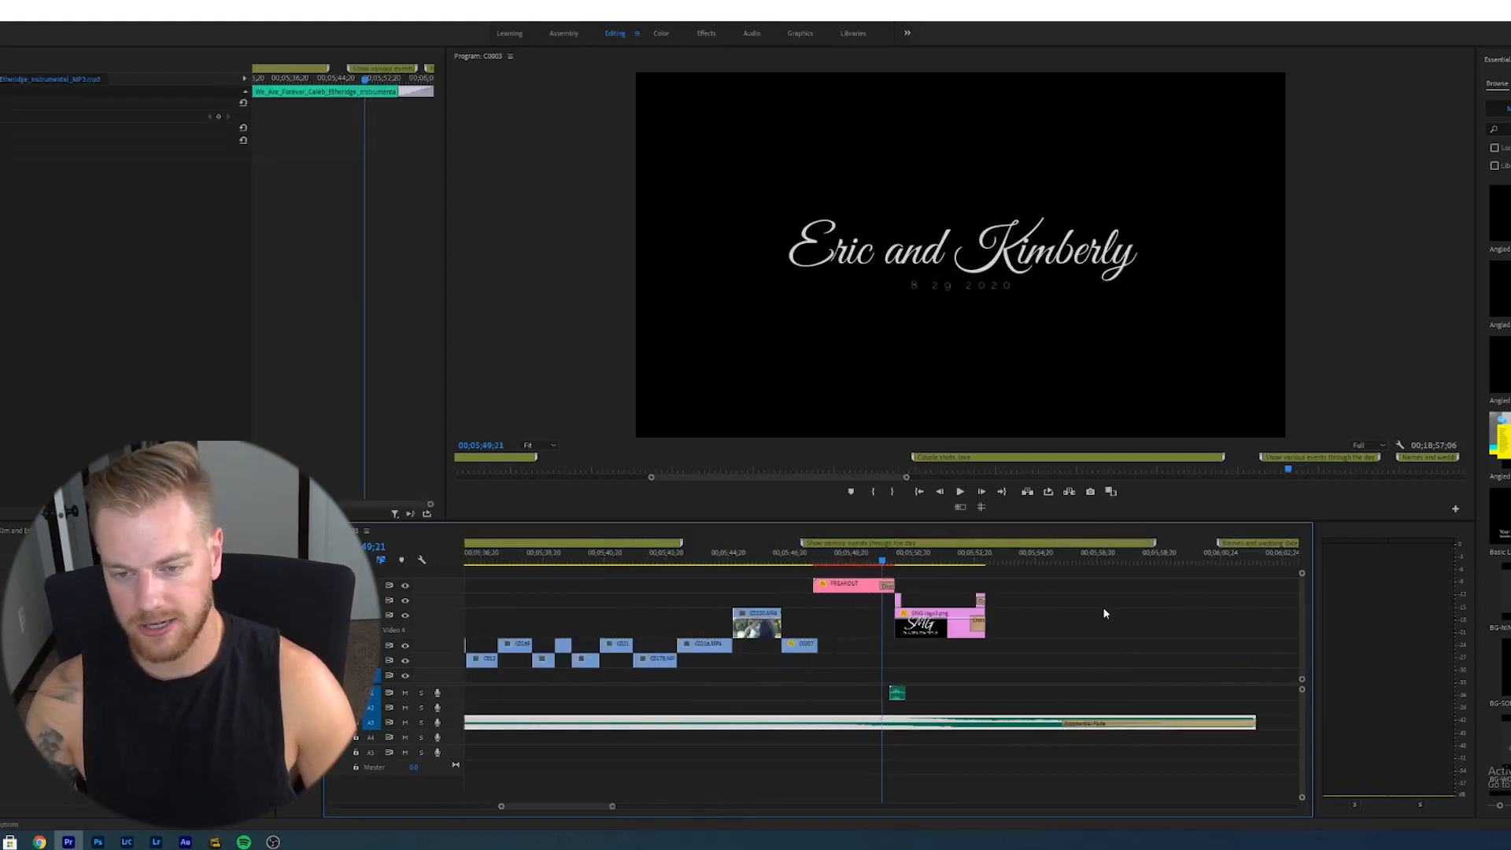
pyautogui.press('space')
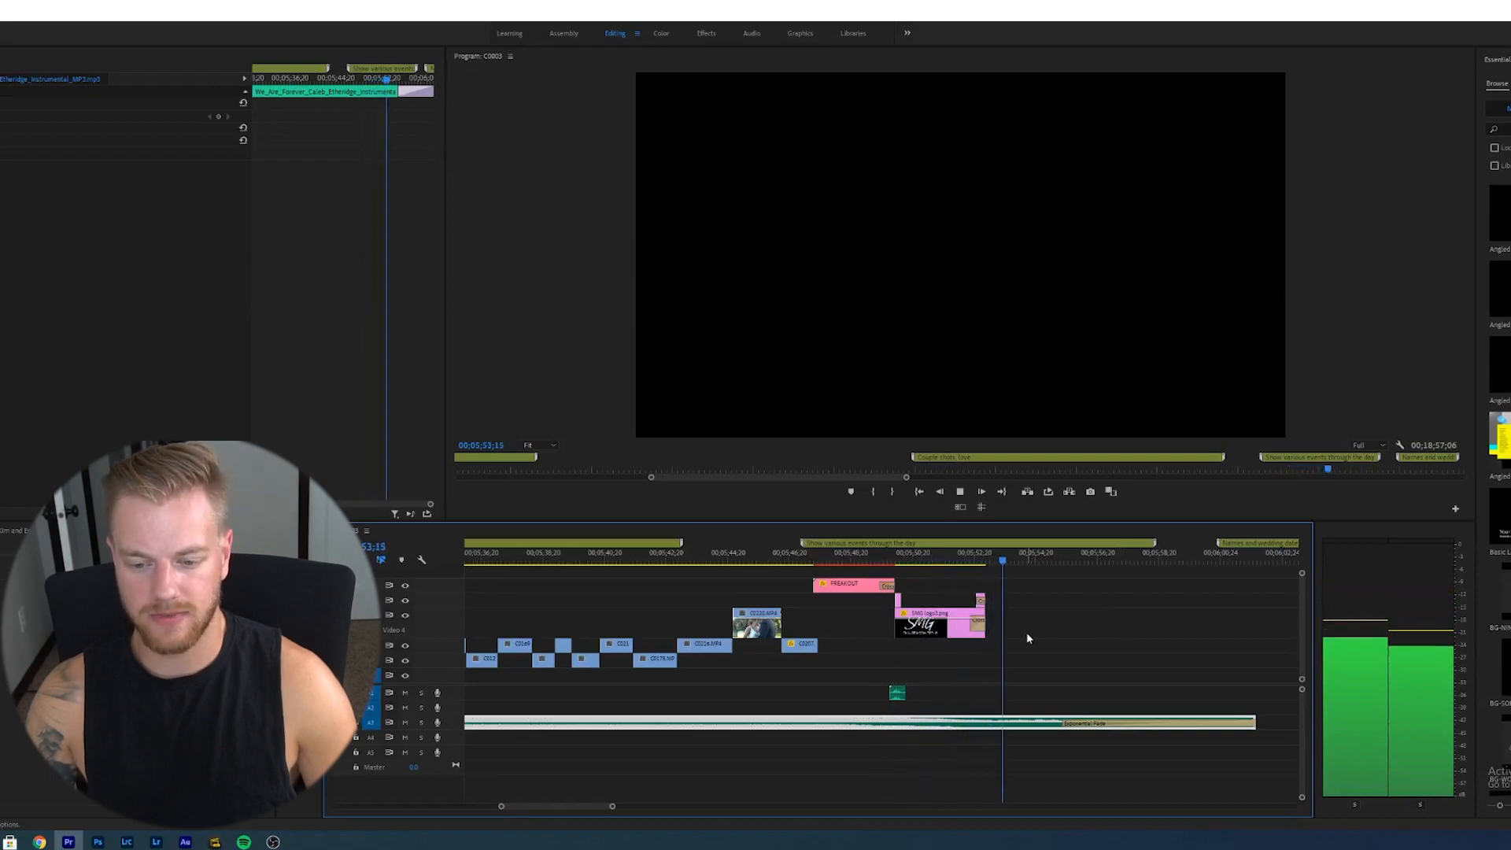
# - Zoom out, stop playback and save the project
pyautogui.press('-')
pyautogui.press('-')
pyautogui.press('space')
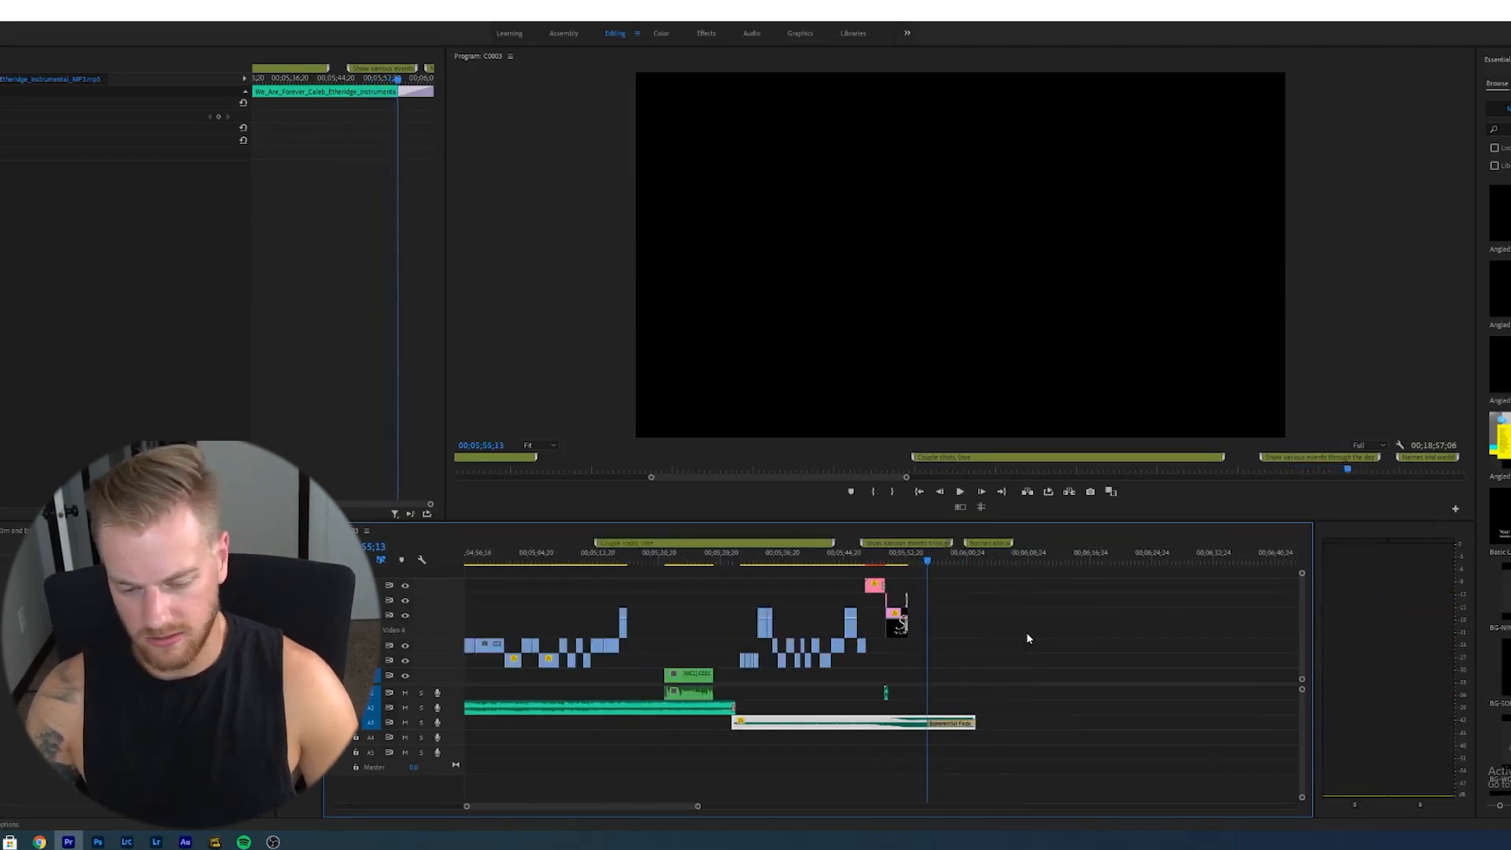
pyautogui.hotkey('ctrl', 's')
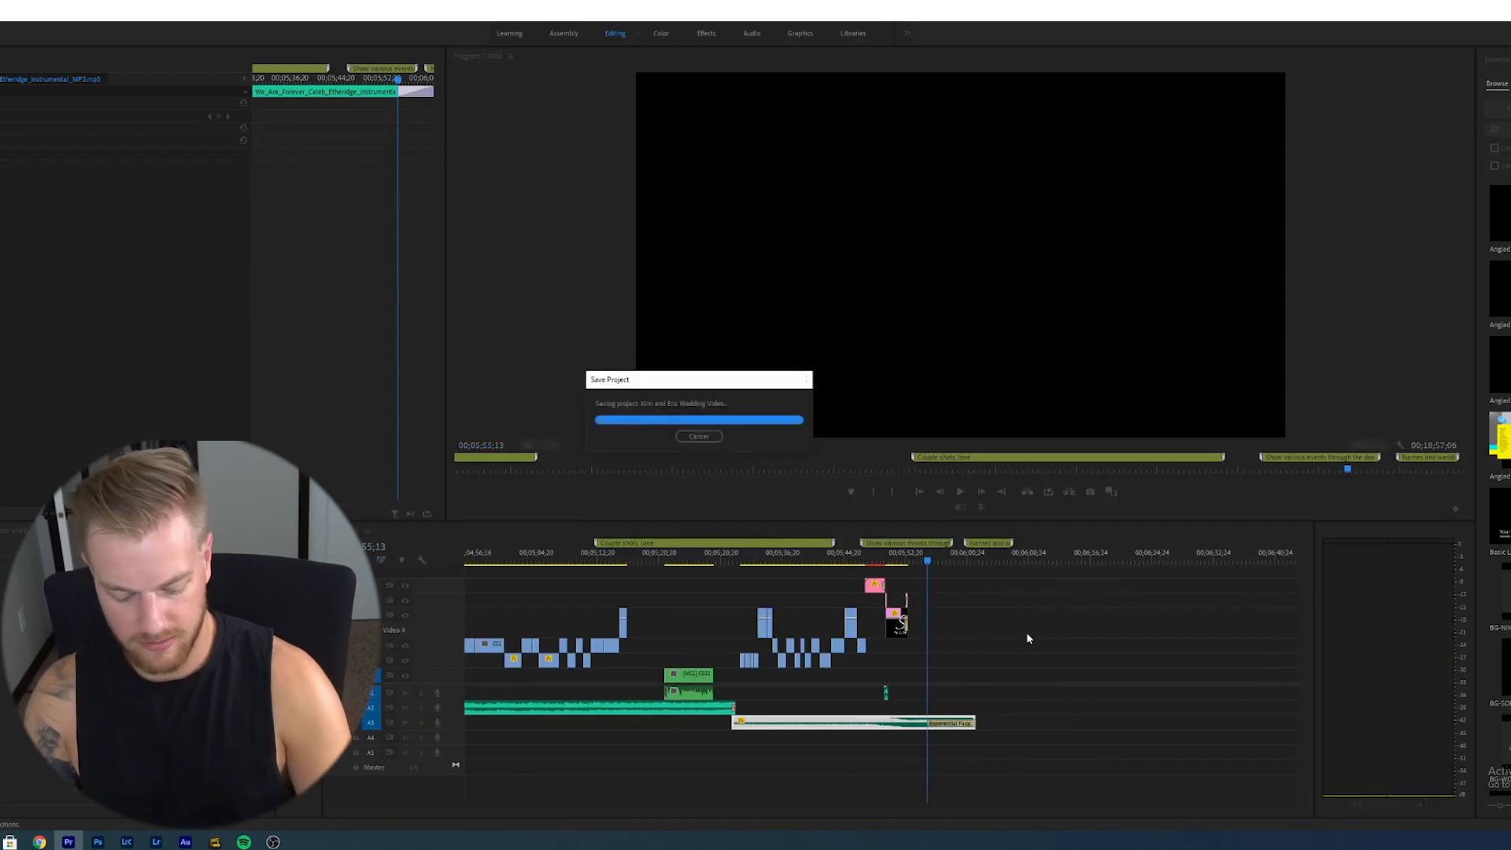
# - Zoom in and scrub through the opening sections of the sequence
pyautogui.click(822, 576)
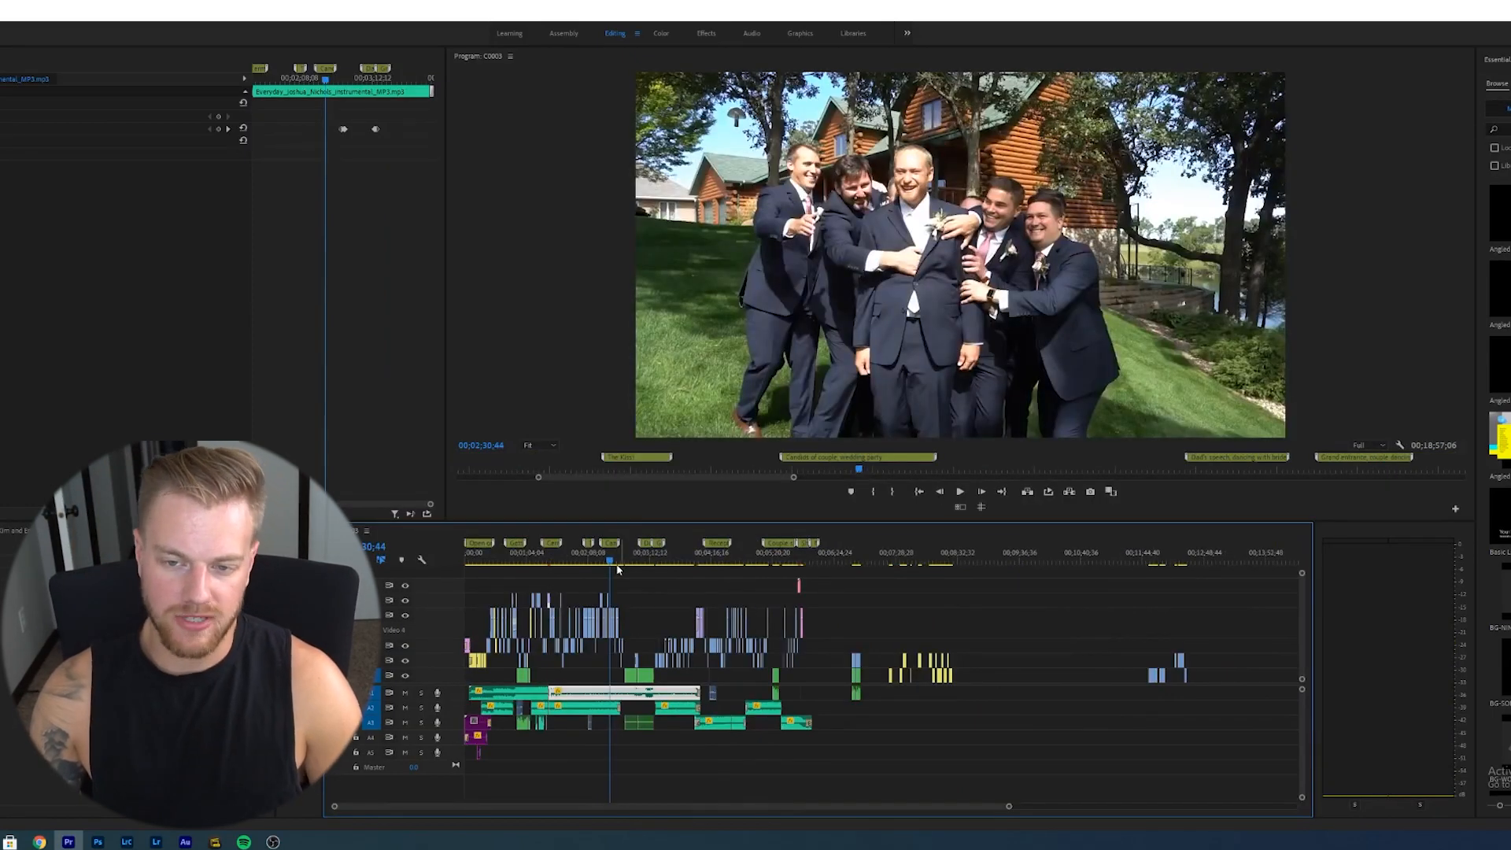
pyautogui.press('=')
pyautogui.press('=')
pyautogui.press('=')
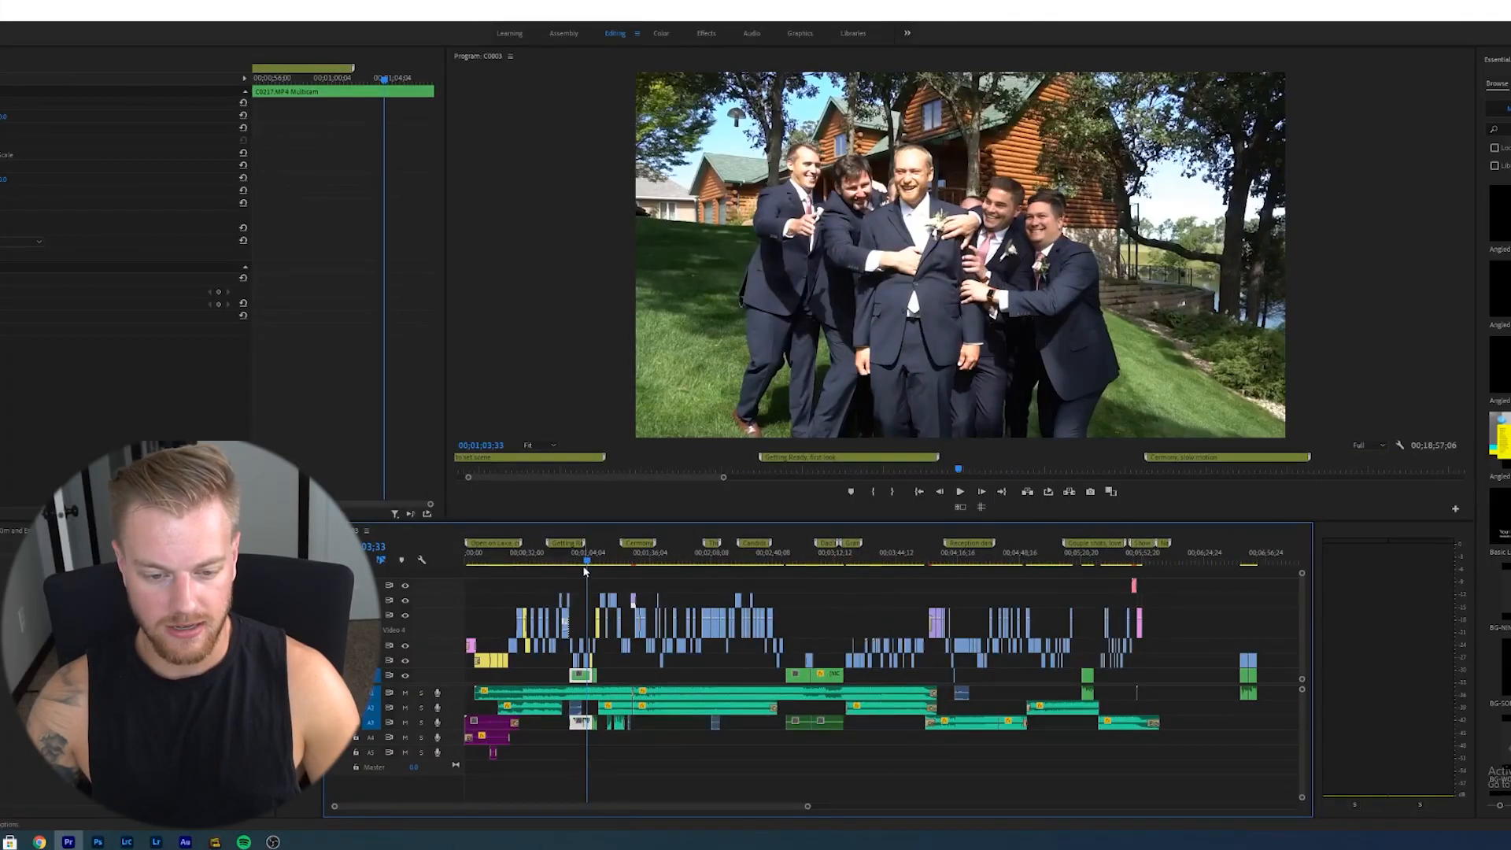
pyautogui.click(568, 560)
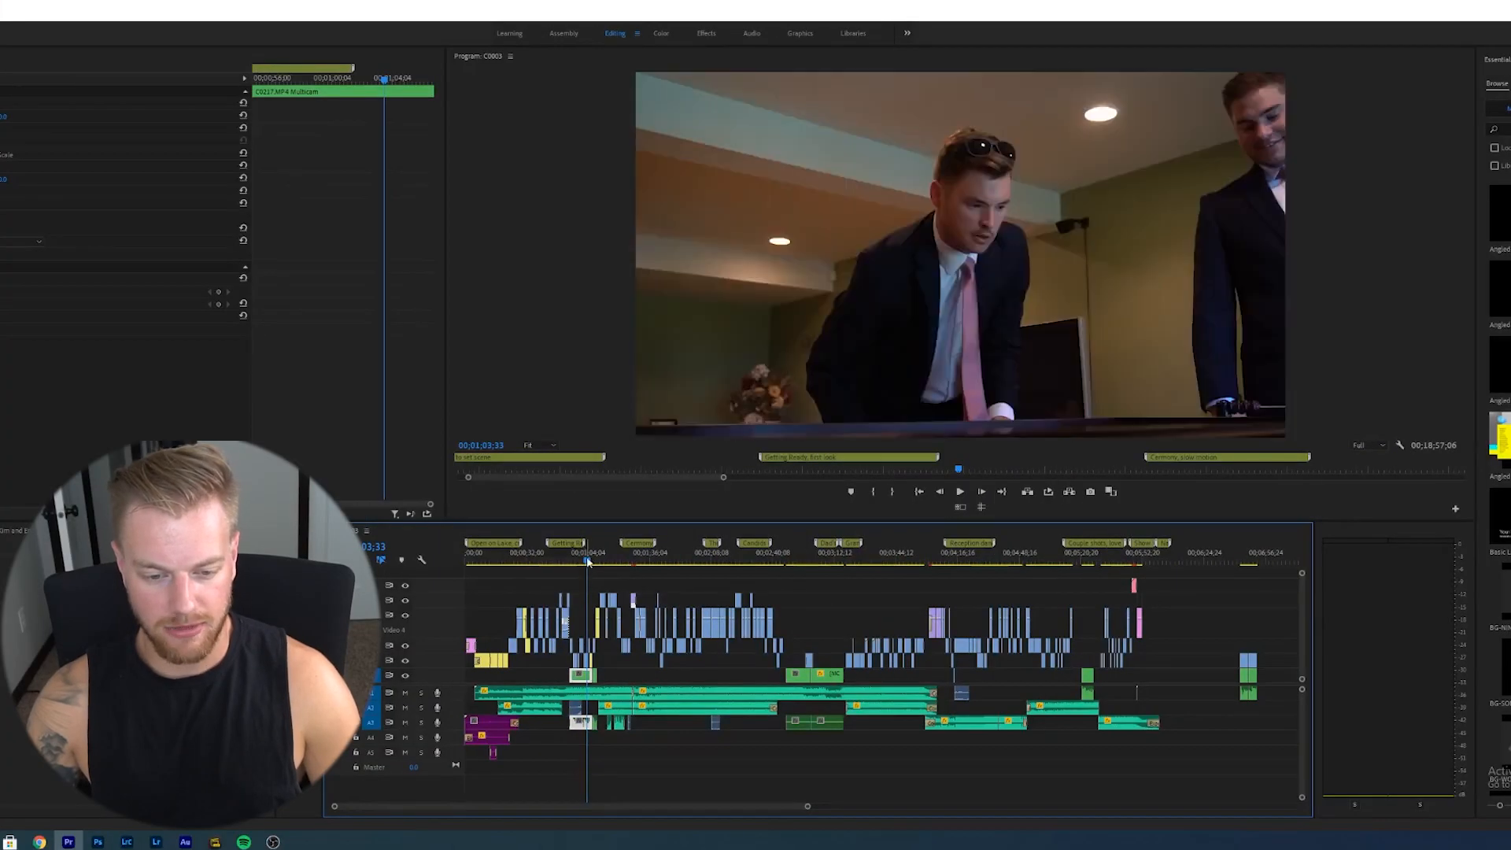
pyautogui.moveTo(568, 564); pyautogui.dragTo(605, 582)
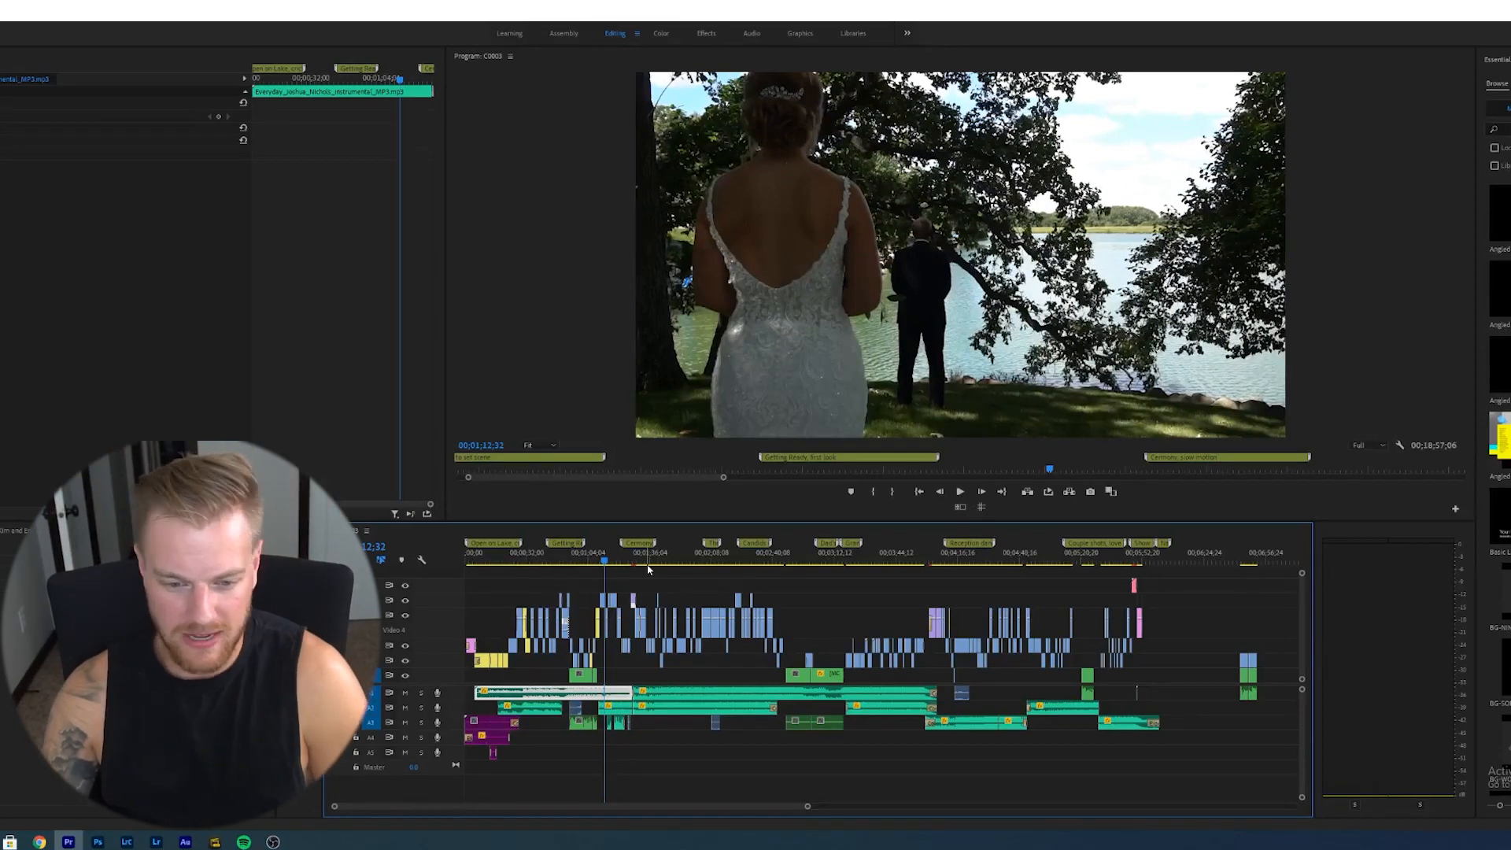
pyautogui.click(650, 580)
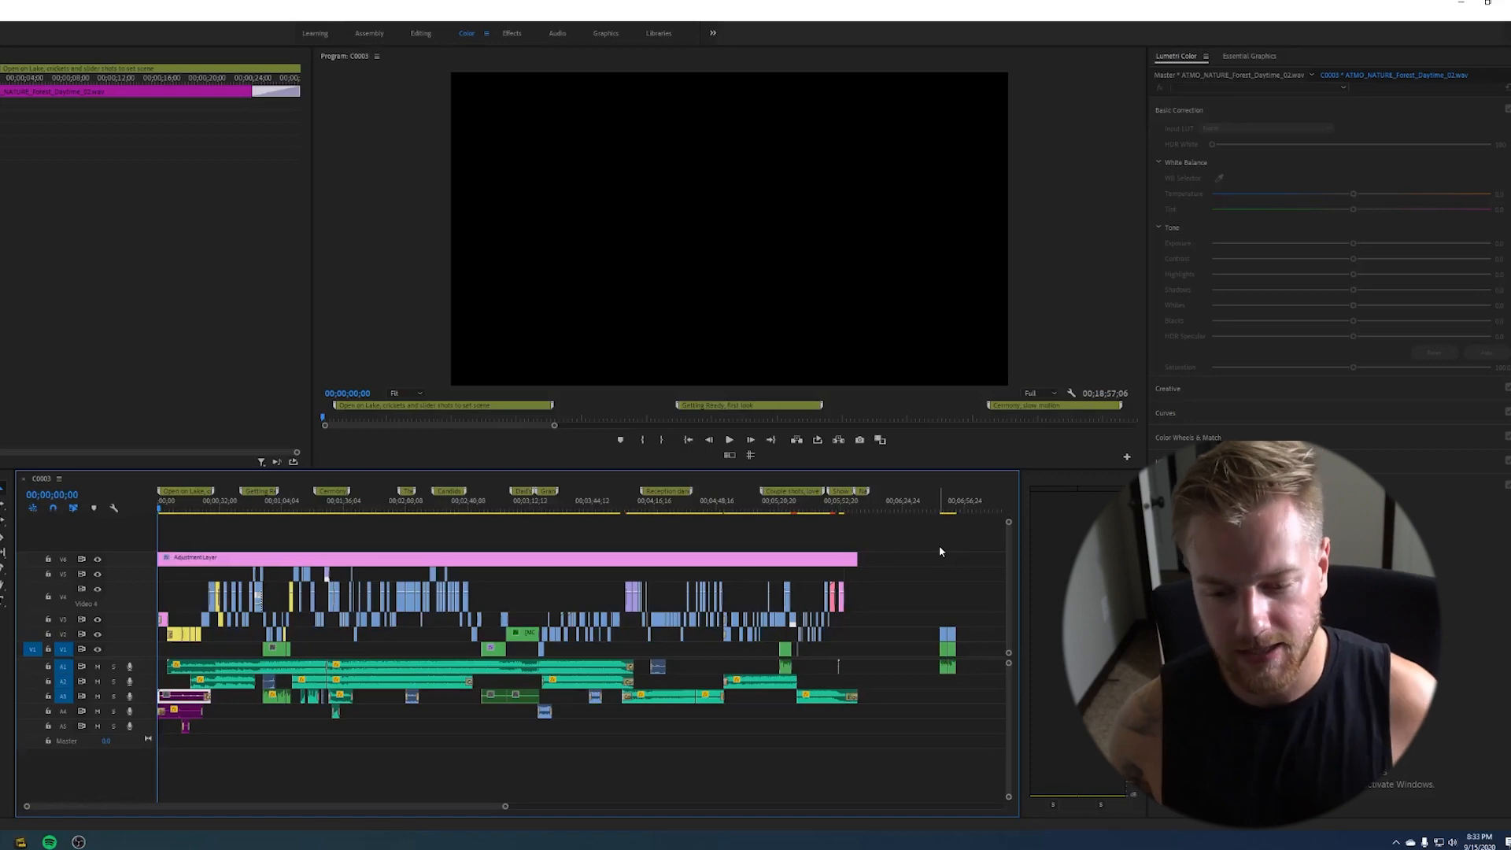
# - Scrub the sequence opening in the Color workspace and select the first lake establishing clip to inspect its Lumetri settings
pyautogui.click(169, 513)
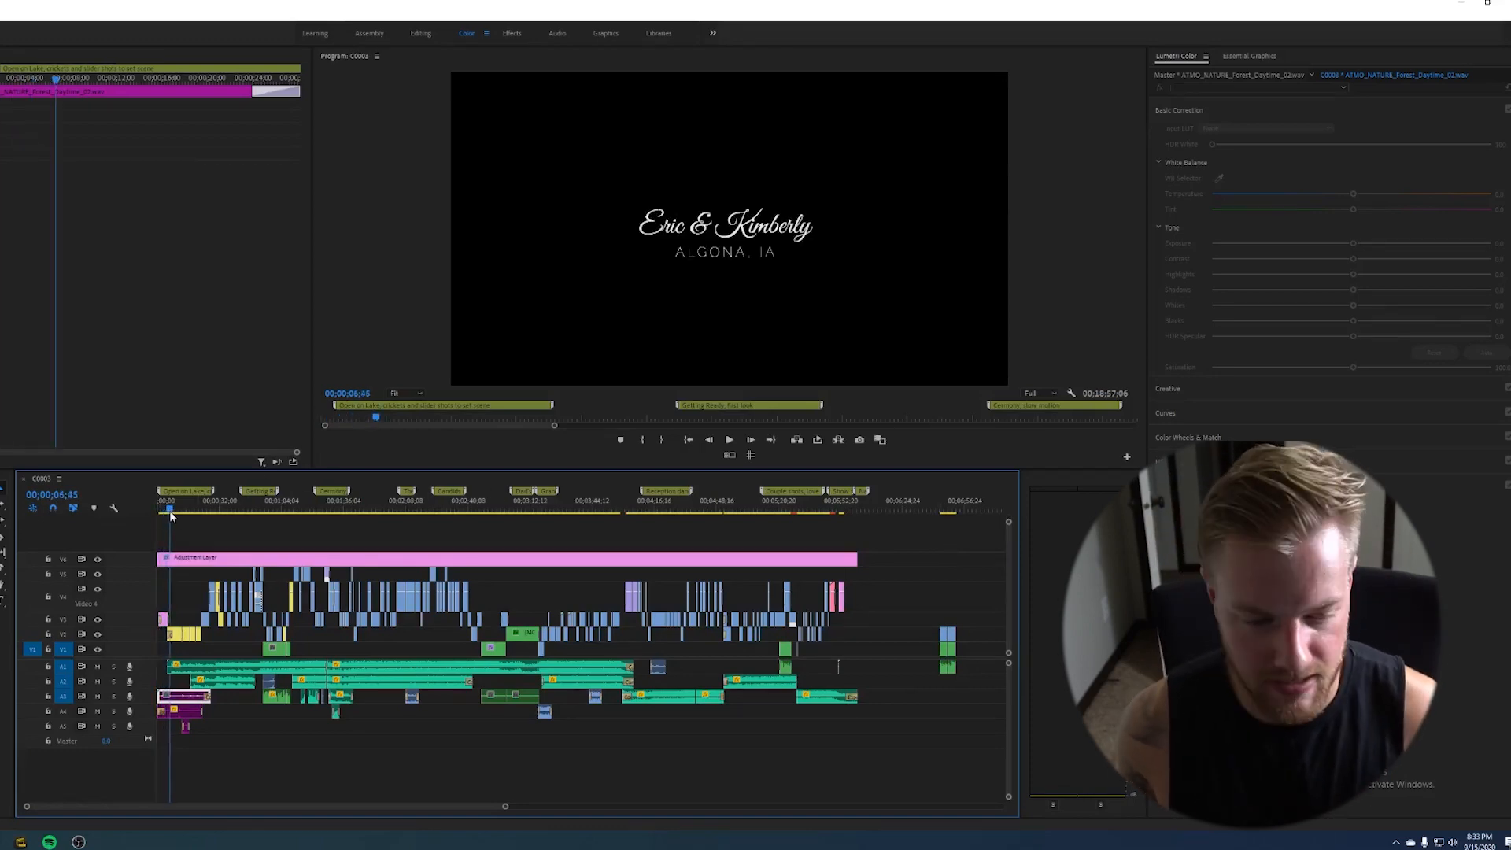
pyautogui.moveTo(171, 513); pyautogui.dragTo(196, 513)
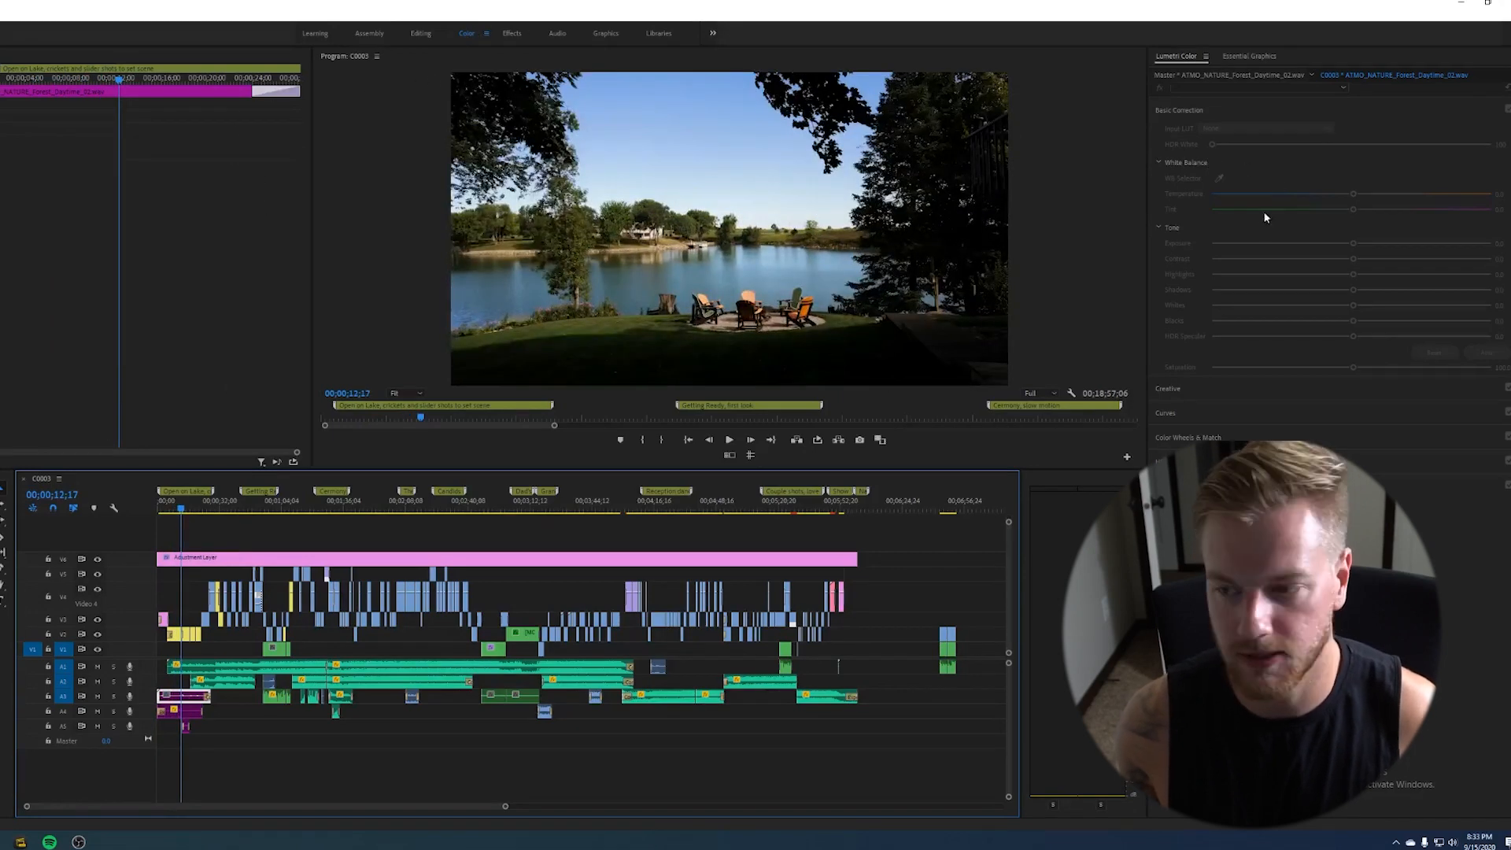
pyautogui.click(178, 636)
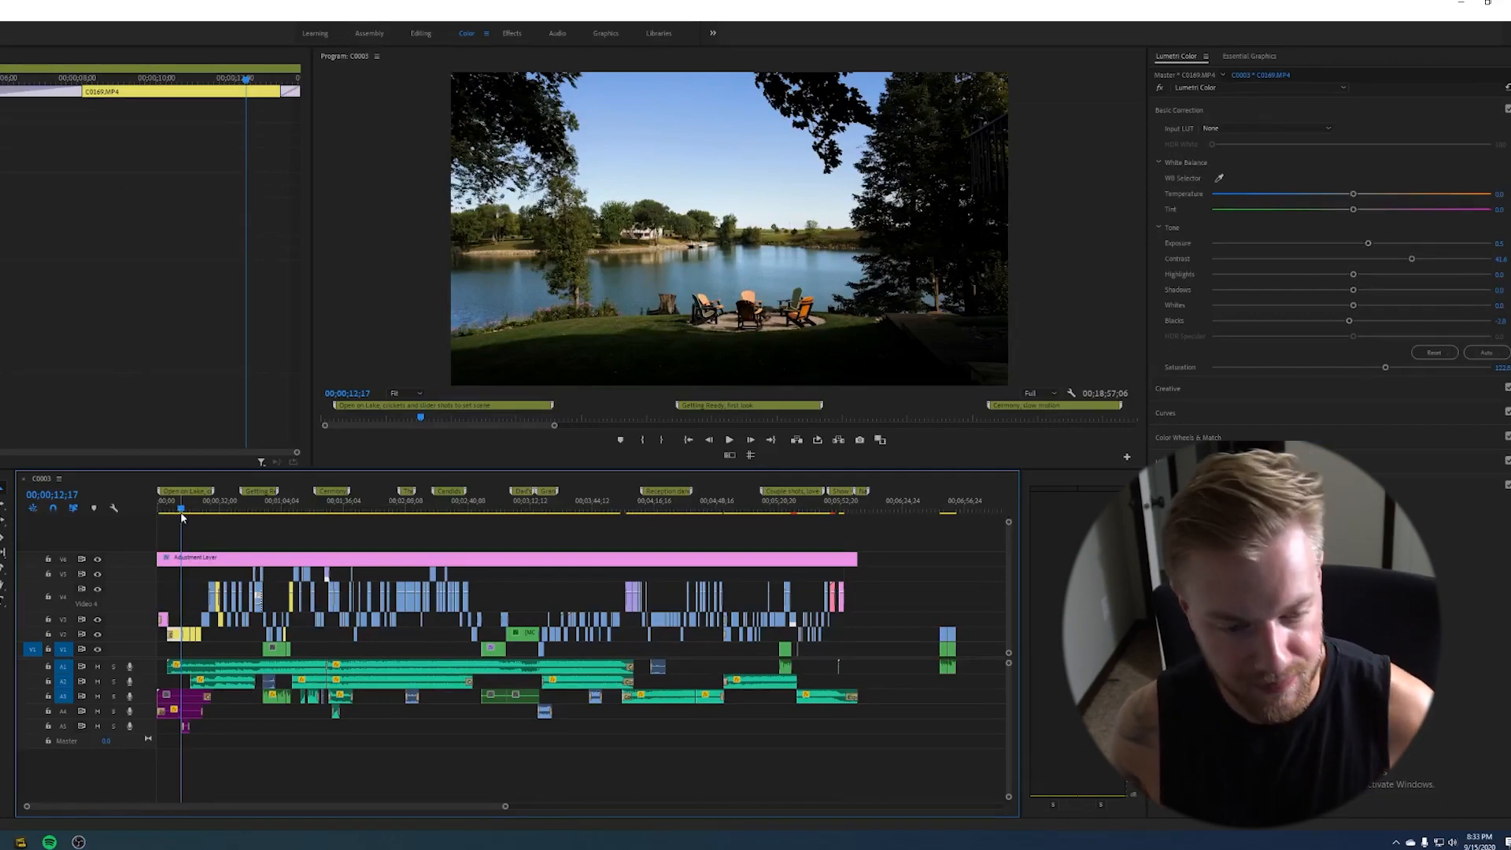
pyautogui.moveTo(181, 513); pyautogui.dragTo(189, 512)
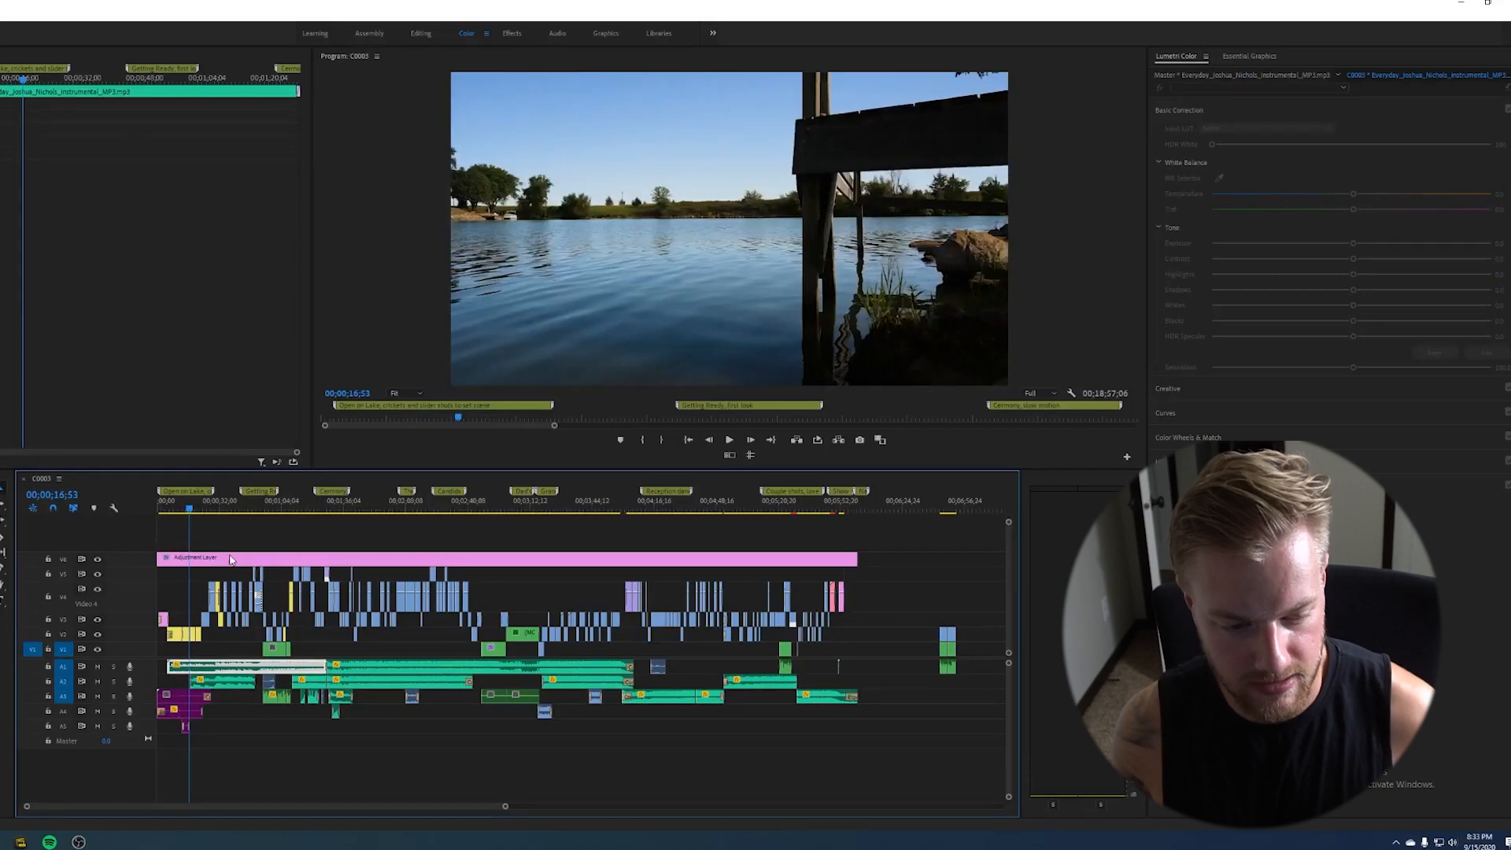
# - Select the adjustment layer above all clips, open its Lumetri Creative look settings and scrub to preview the grade
pyautogui.click(232, 558)
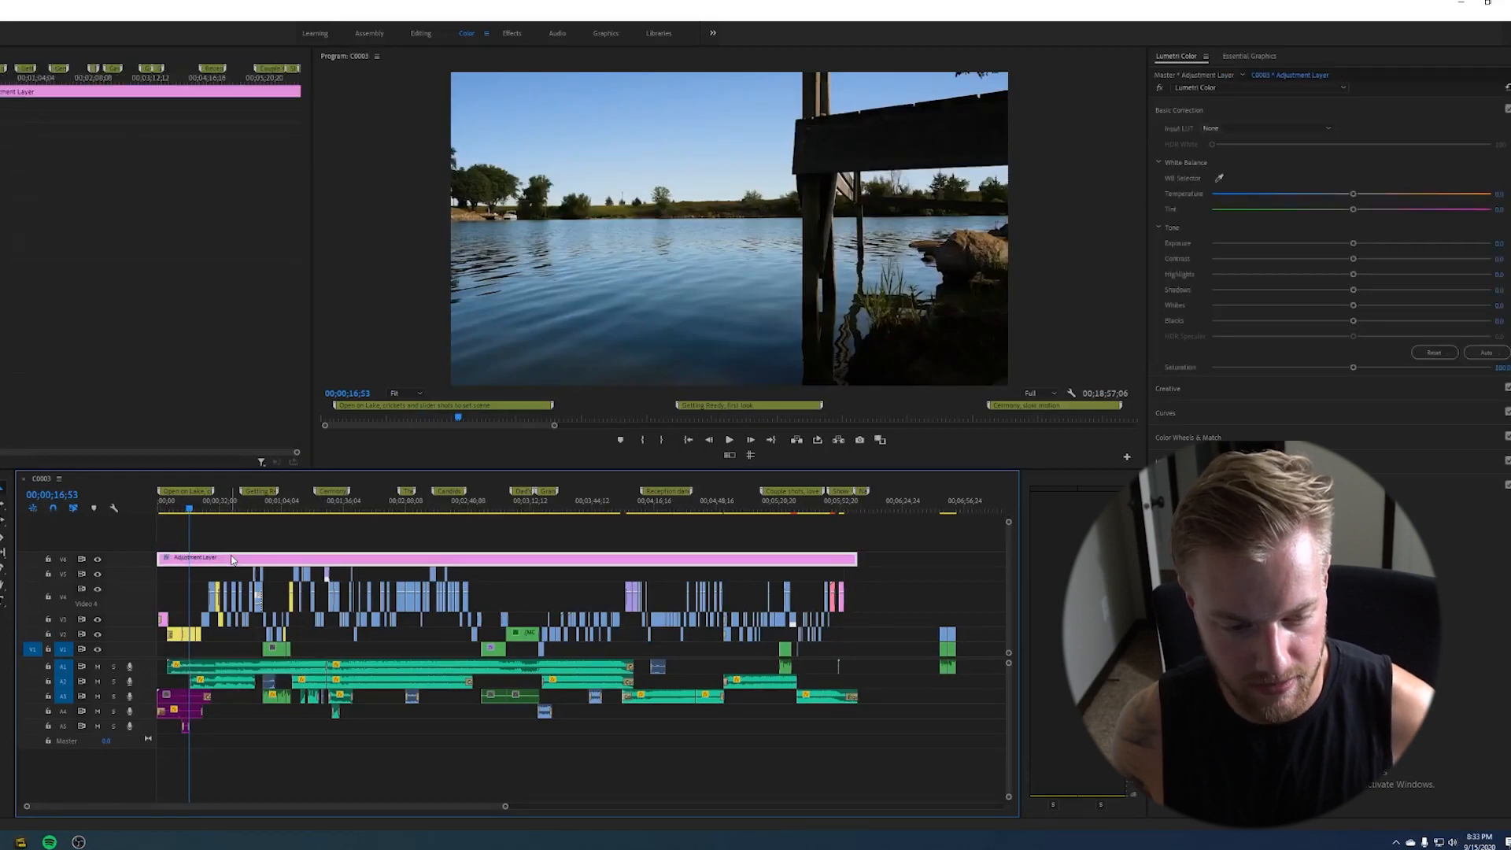
pyautogui.click(1292, 107)
pyautogui.click(1296, 133)
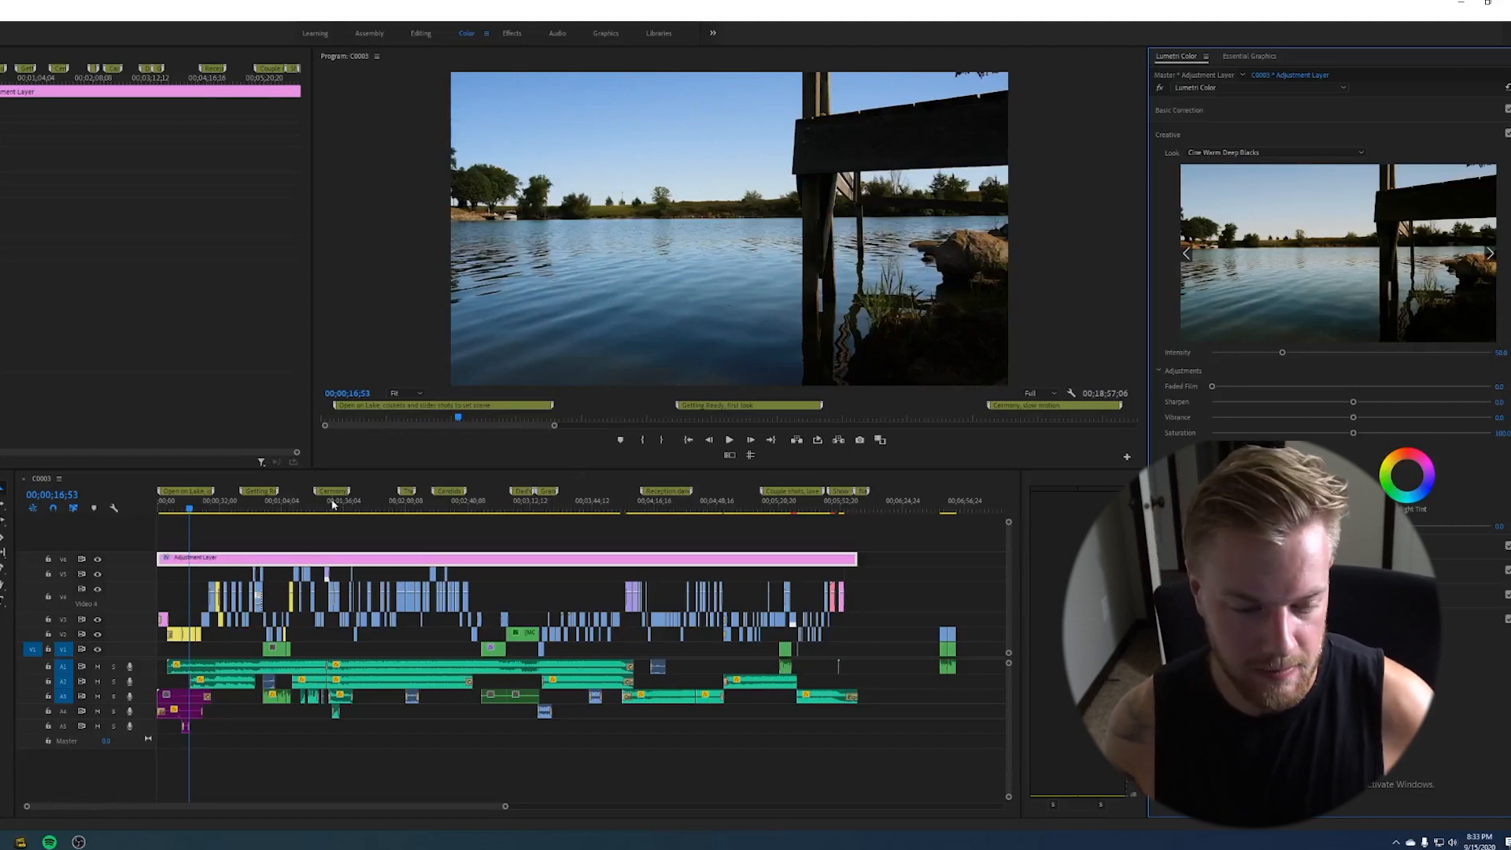
pyautogui.click(190, 510)
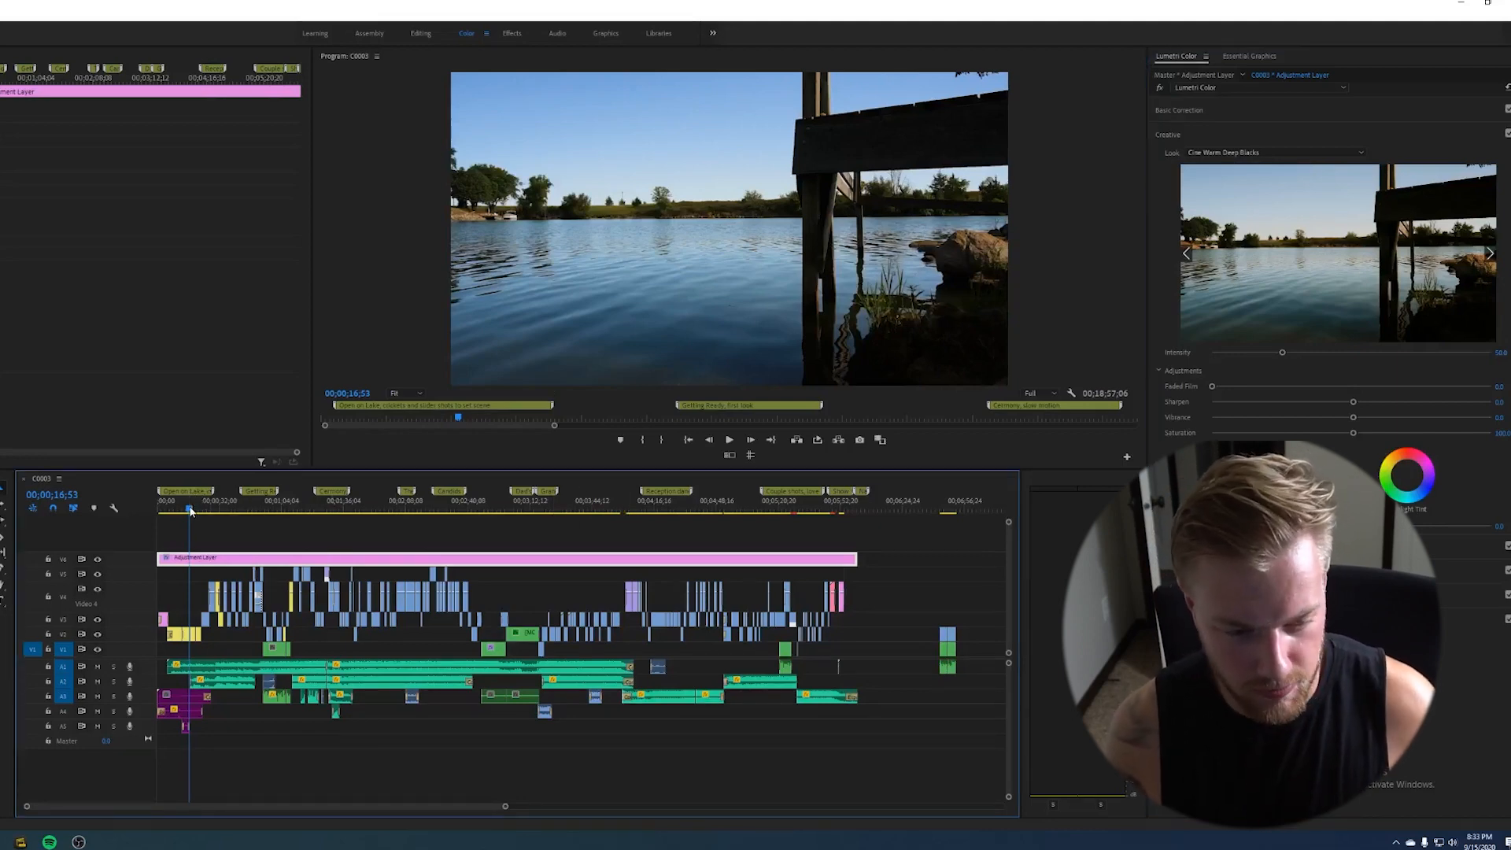
pyautogui.moveTo(191, 510); pyautogui.dragTo(313, 535)
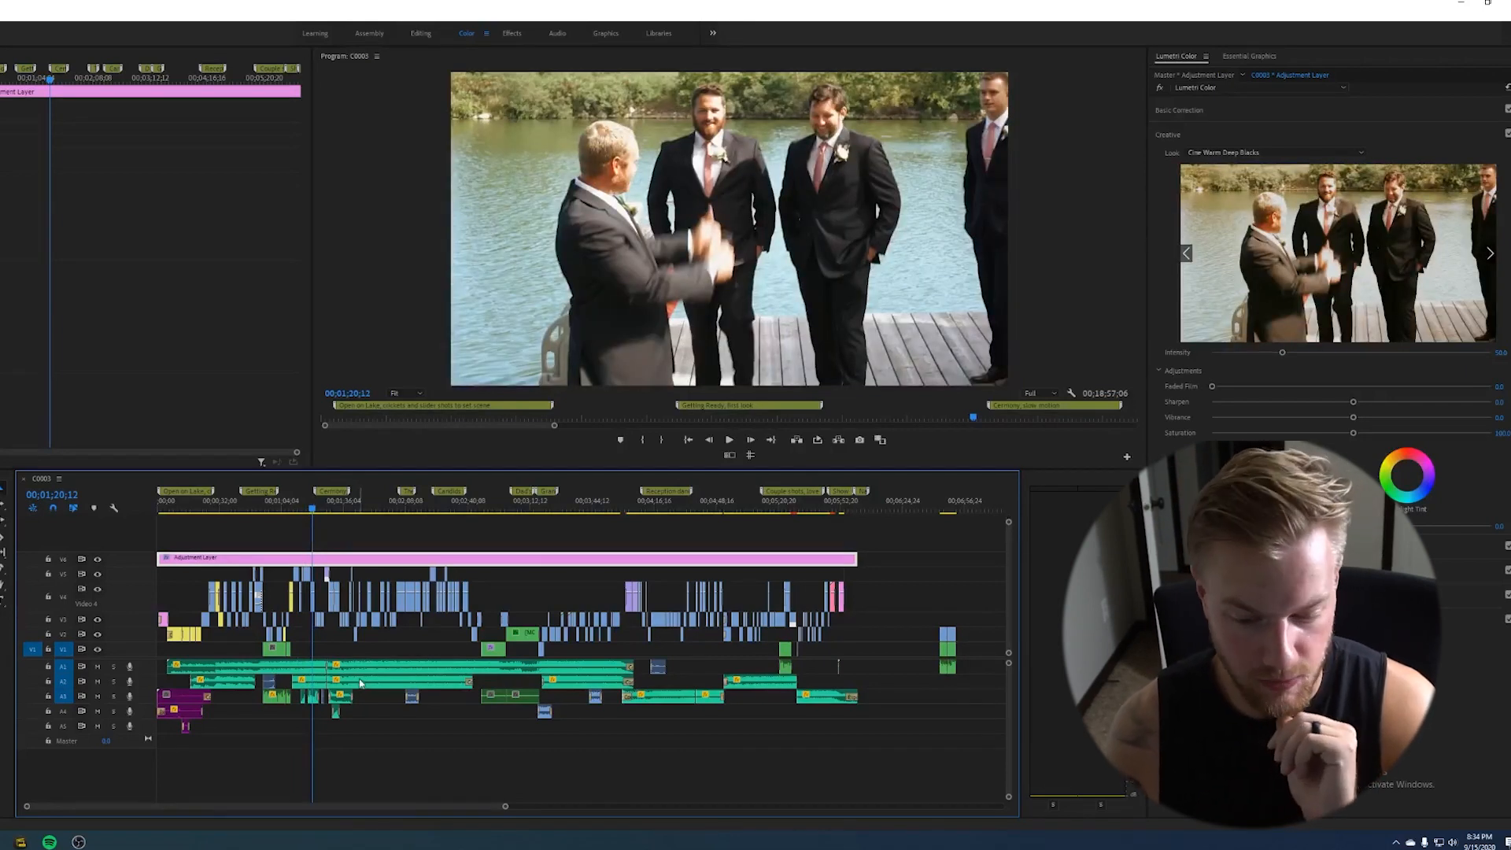
# - Zoom in on the ceremony section and play it back
pyautogui.click(306, 511)
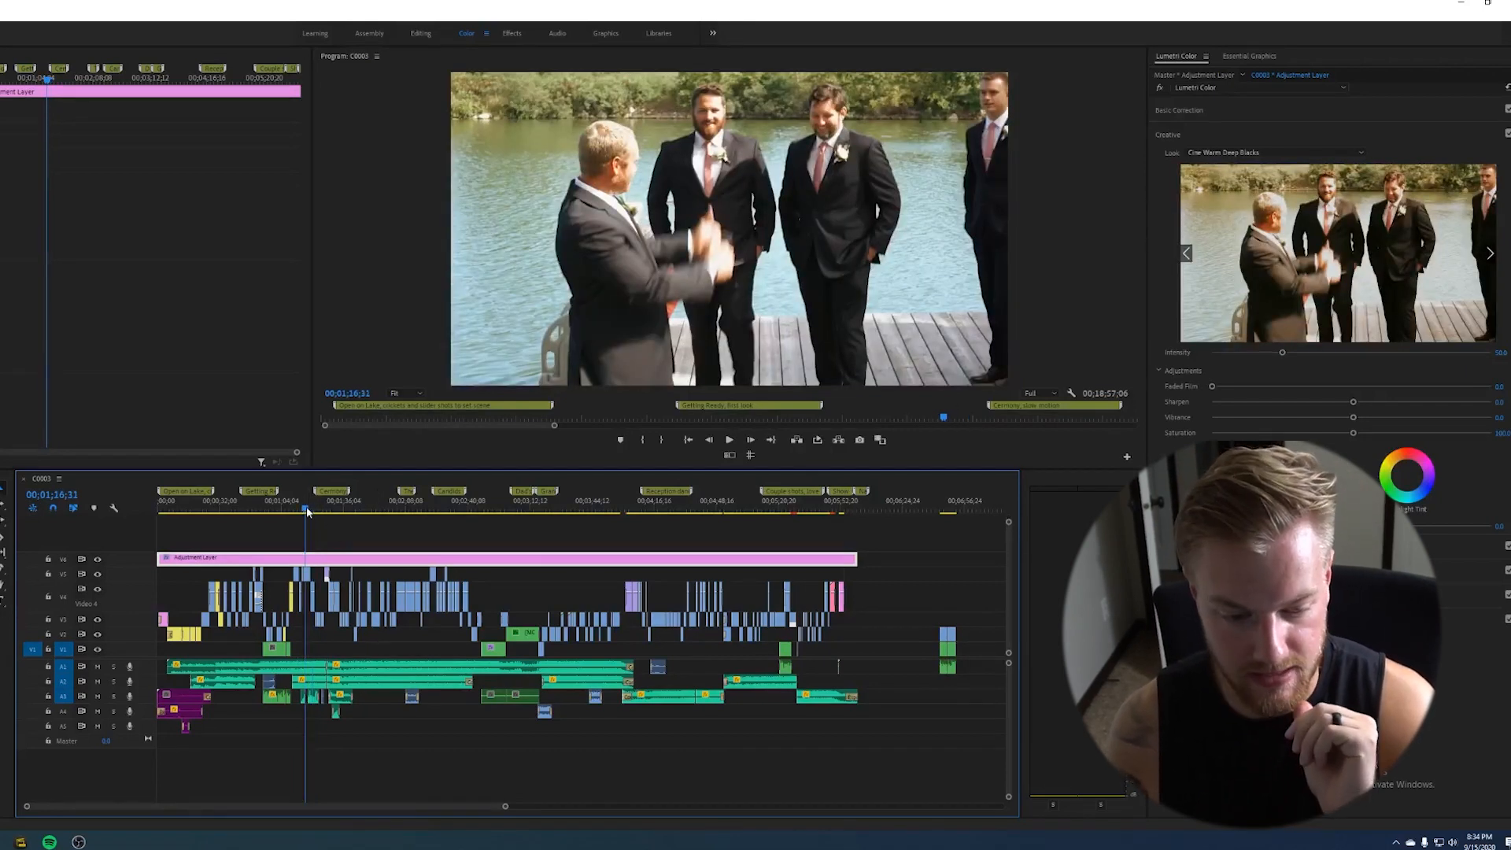
pyautogui.press('=')
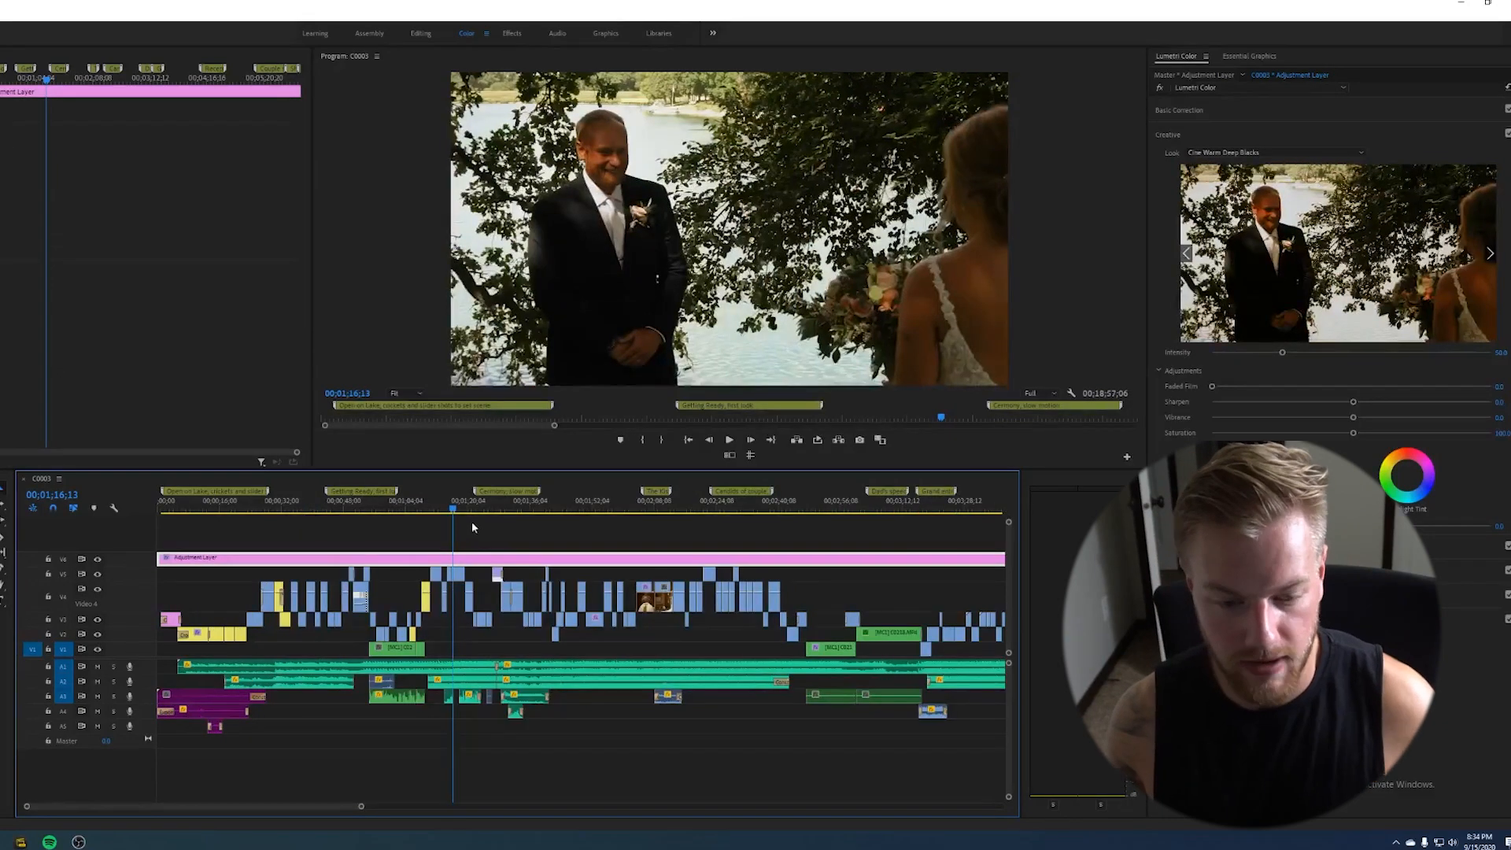
pyautogui.moveTo(453, 511); pyautogui.dragTo(511, 527)
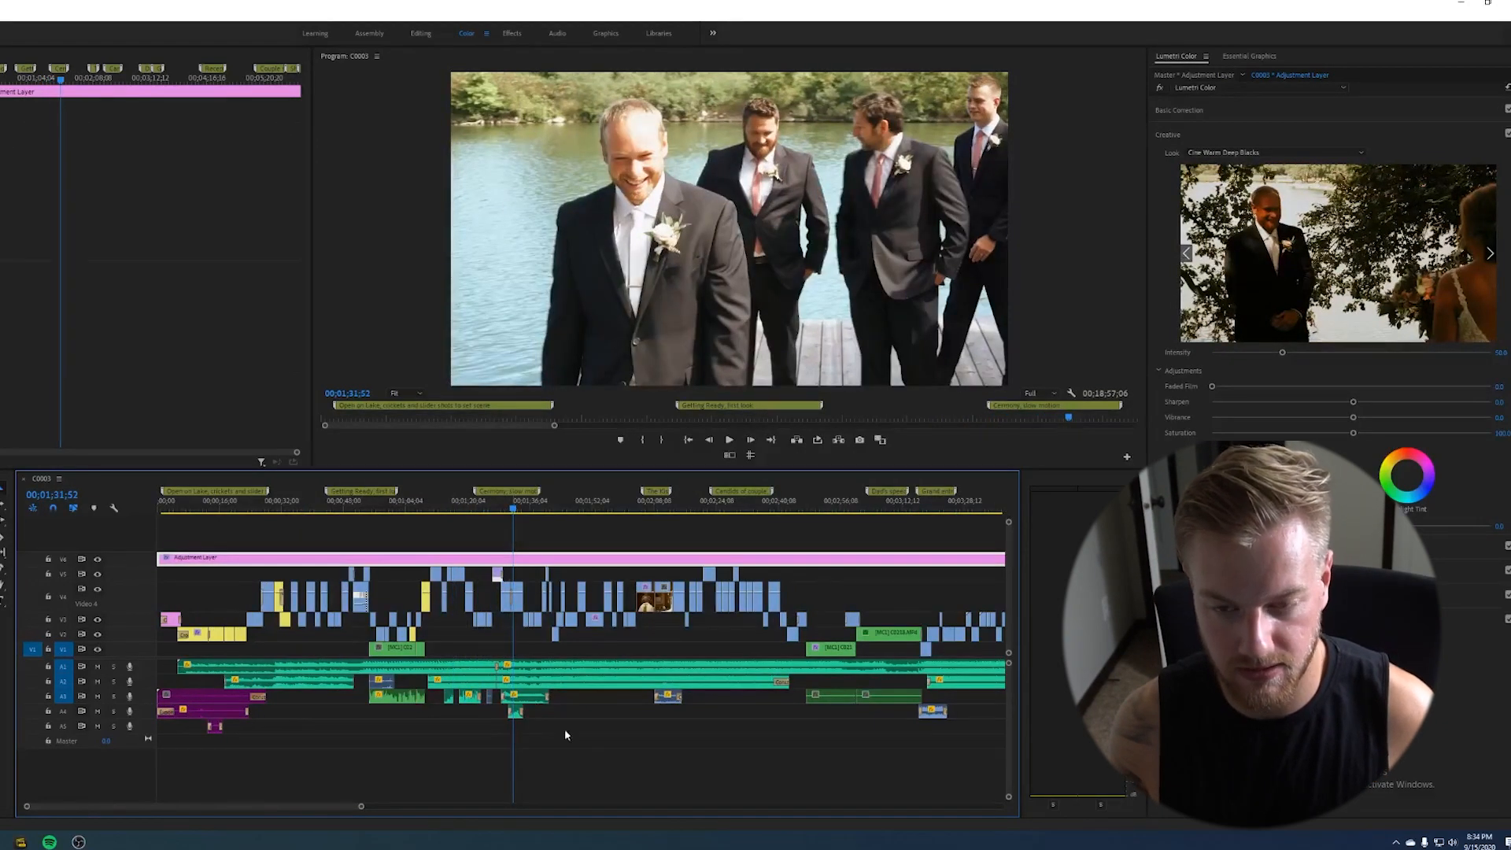
pyautogui.moveTo(556, 730); pyautogui.dragTo(510, 697)
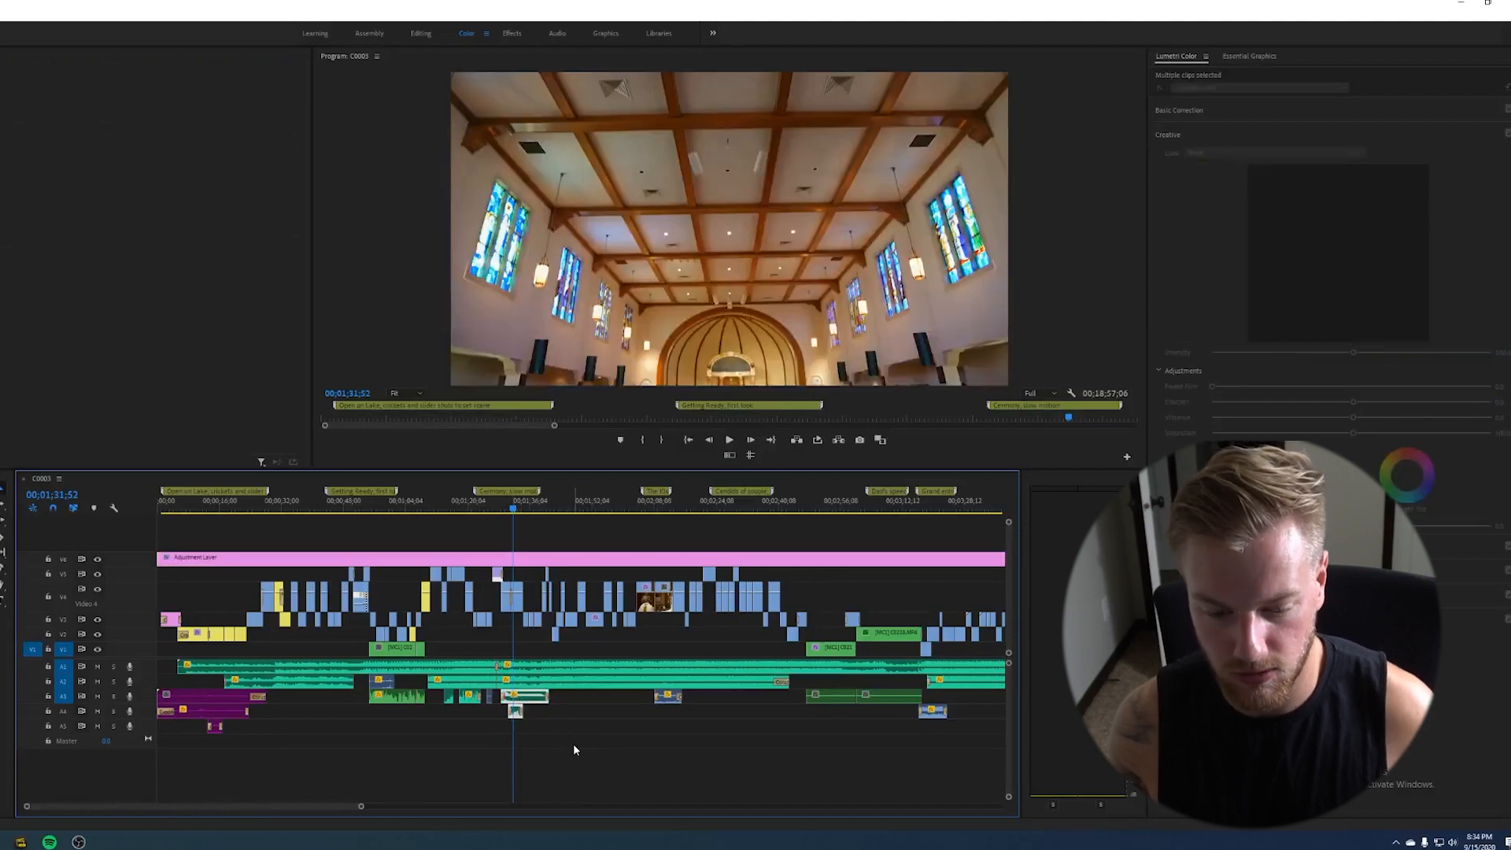
pyautogui.click(568, 735)
pyautogui.press('space')
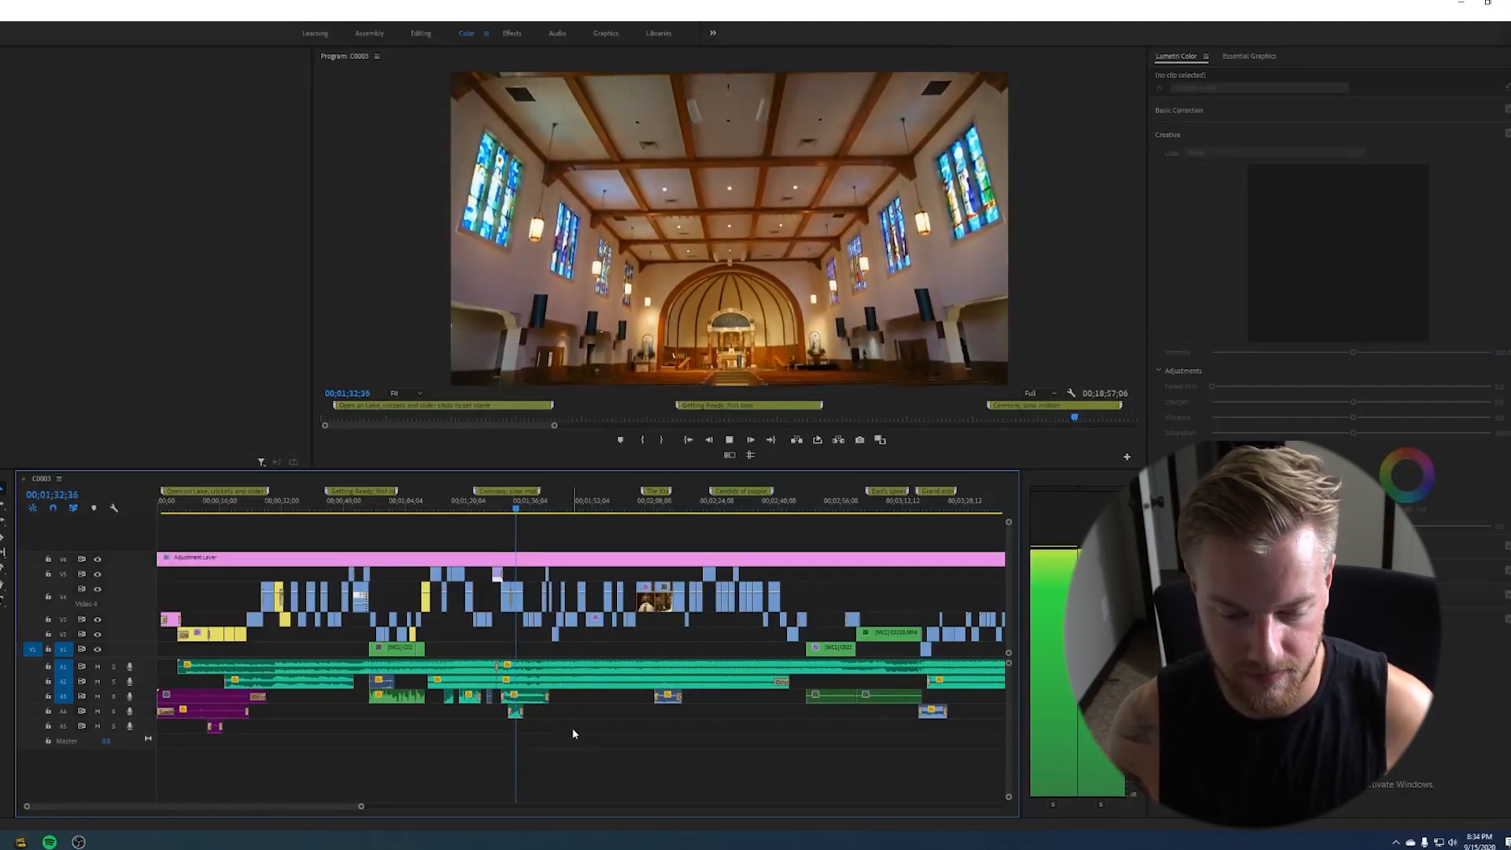
pyautogui.press('space')
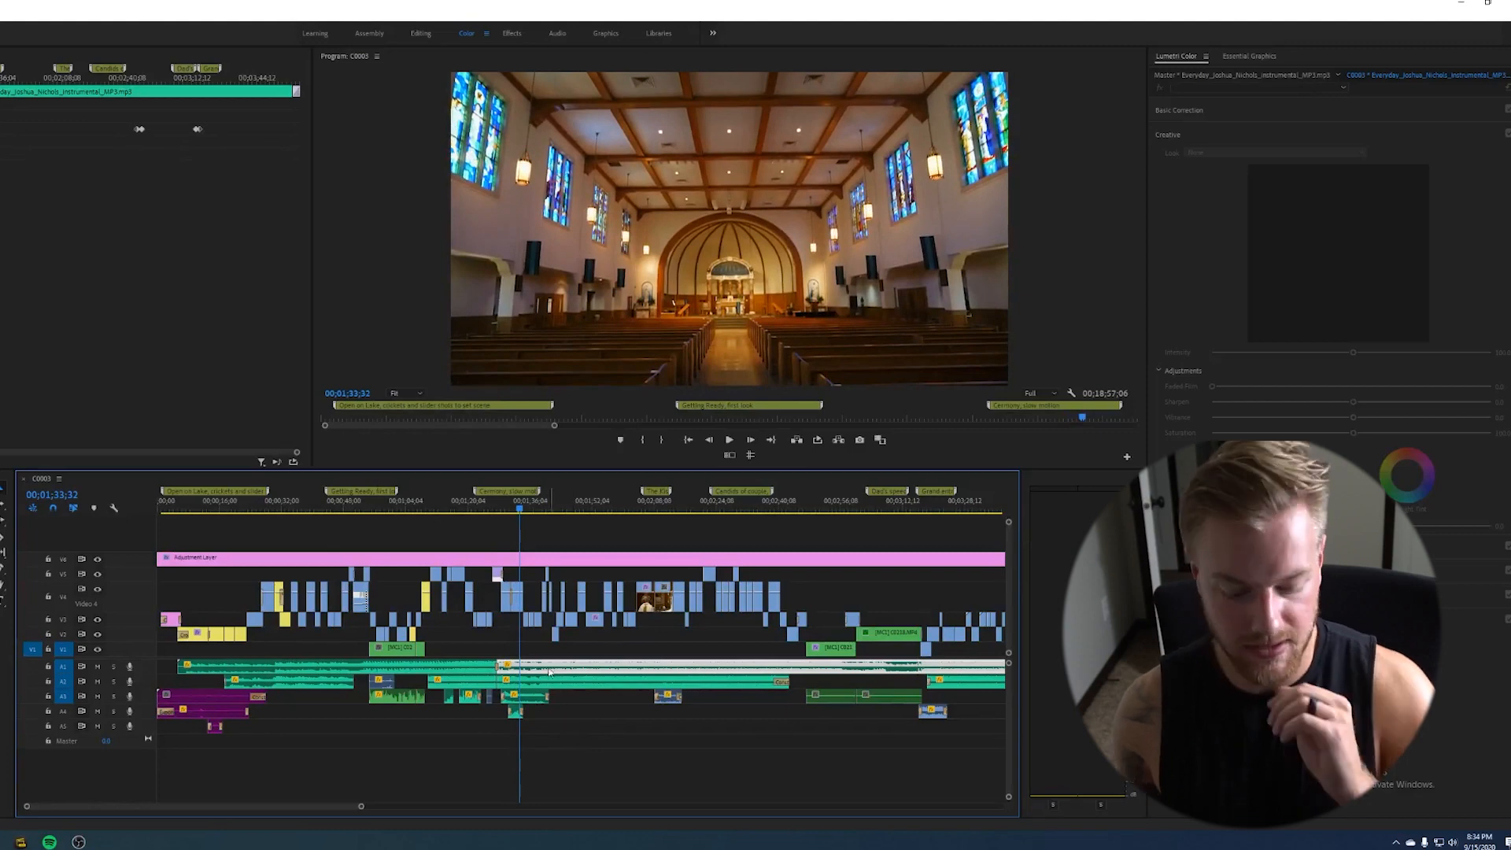
# - Zoom out on the sequence and scrub ahead to the reception section
pyautogui.click(574, 747)
pyautogui.press('-')
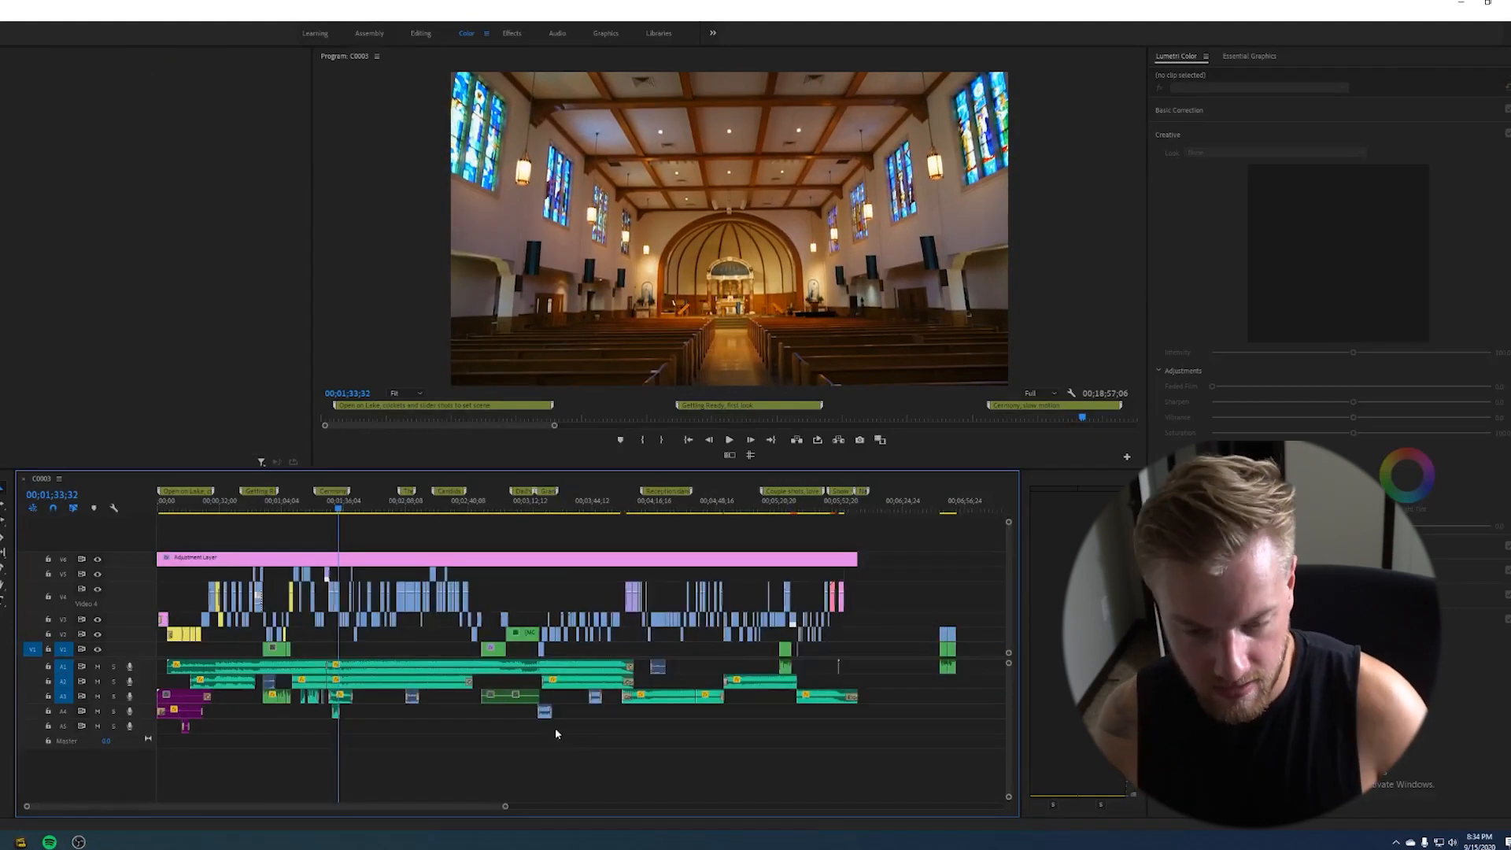
pyautogui.moveTo(340, 511); pyautogui.dragTo(620, 575)
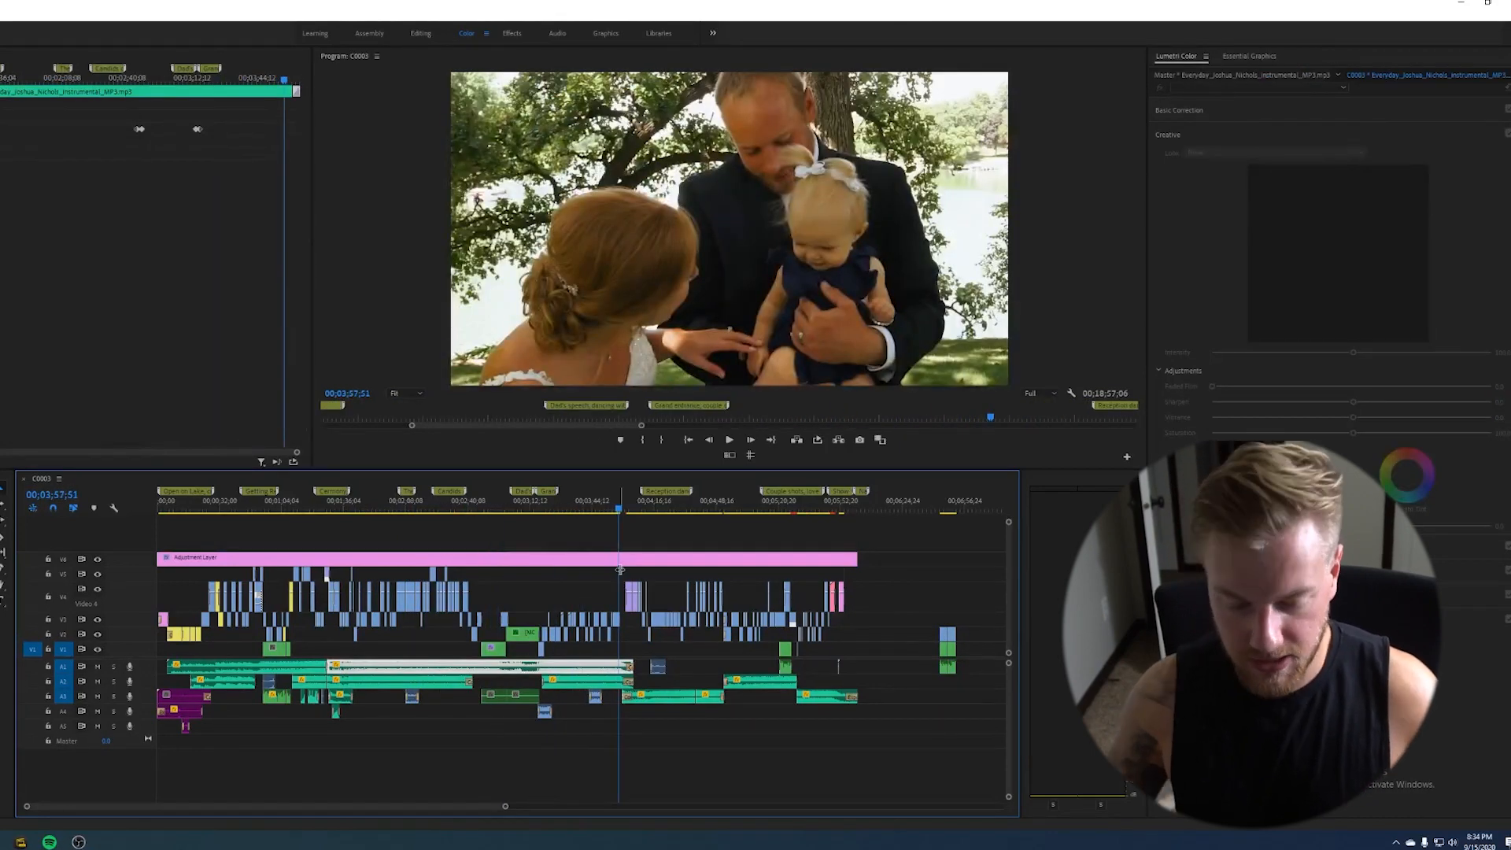